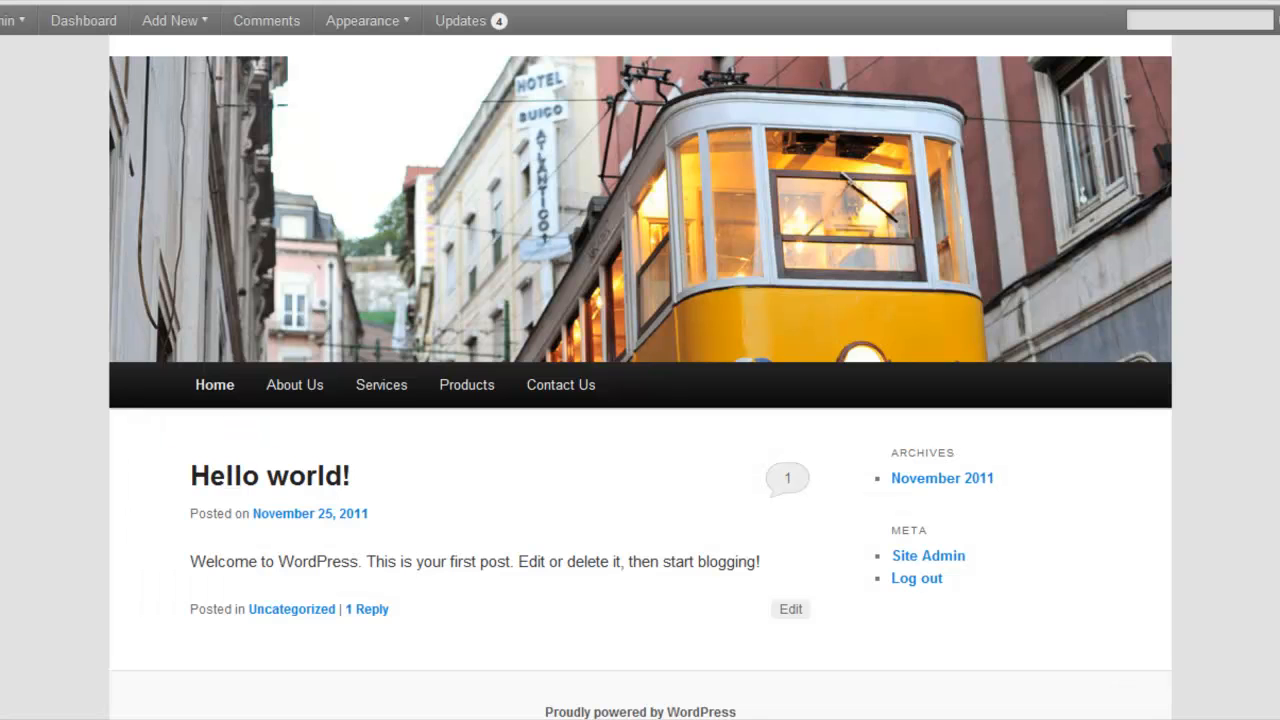
- View the site's About Us page and its Testimonials subpage, reading through the content of each
mouse_move(308, 402)
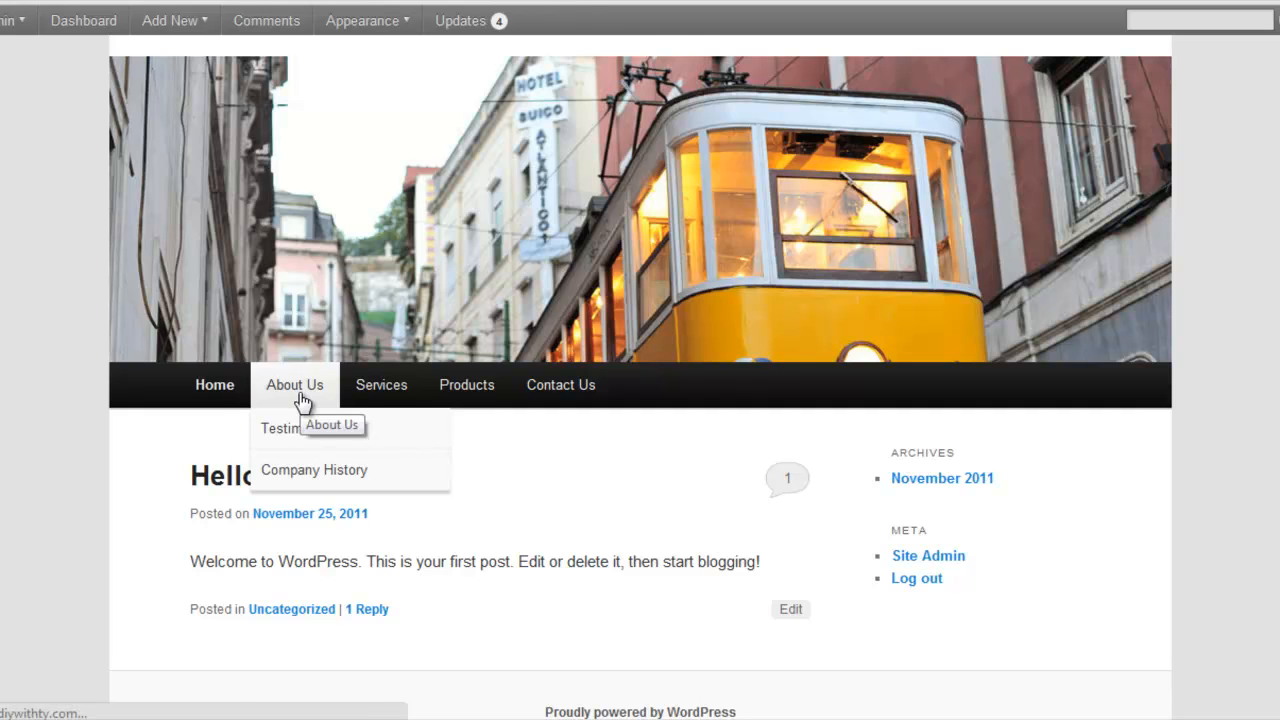
left_click(303, 402)
scroll(671, 520, "down", 3)
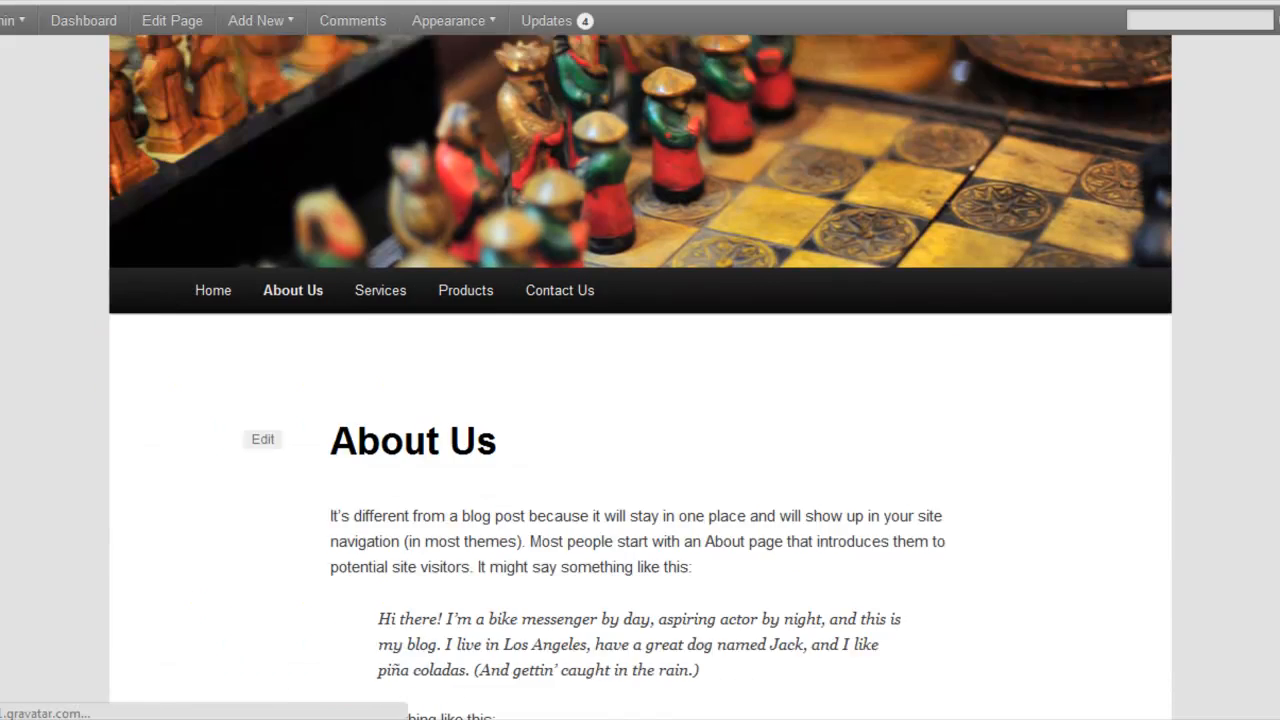
scroll(640, 400, "up", 3)
mouse_move(303, 402)
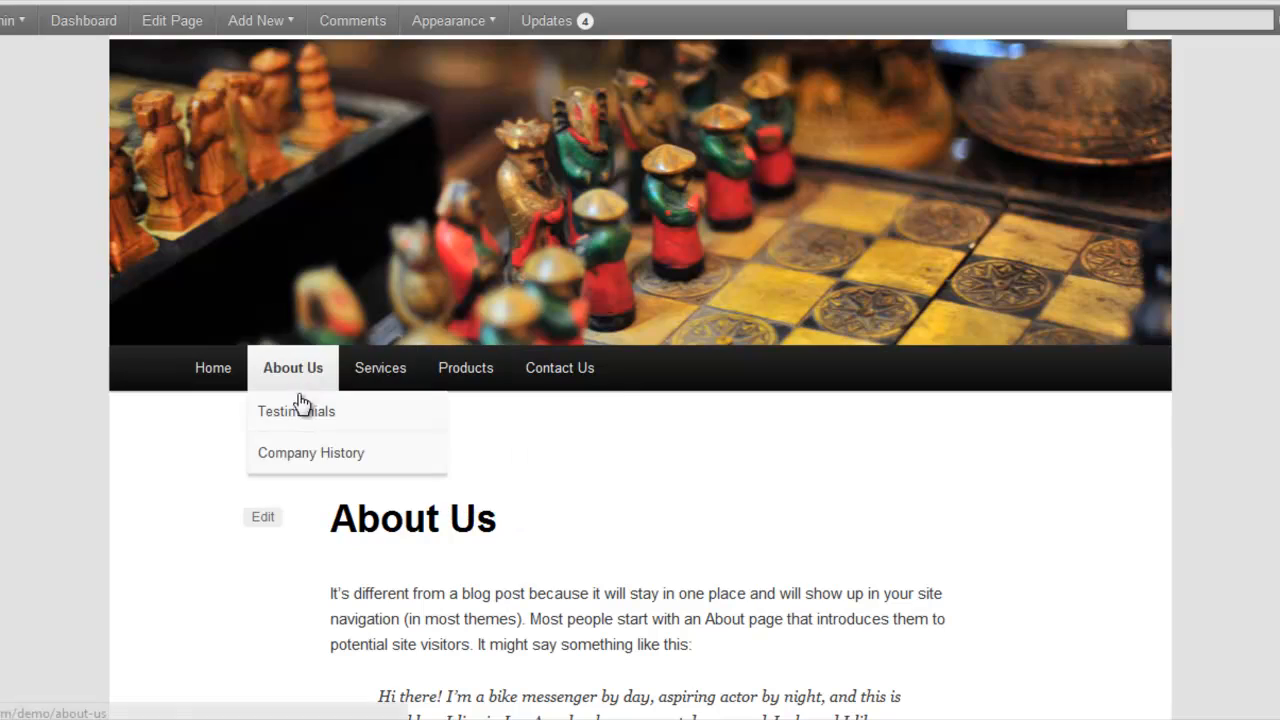
left_click(404, 414)
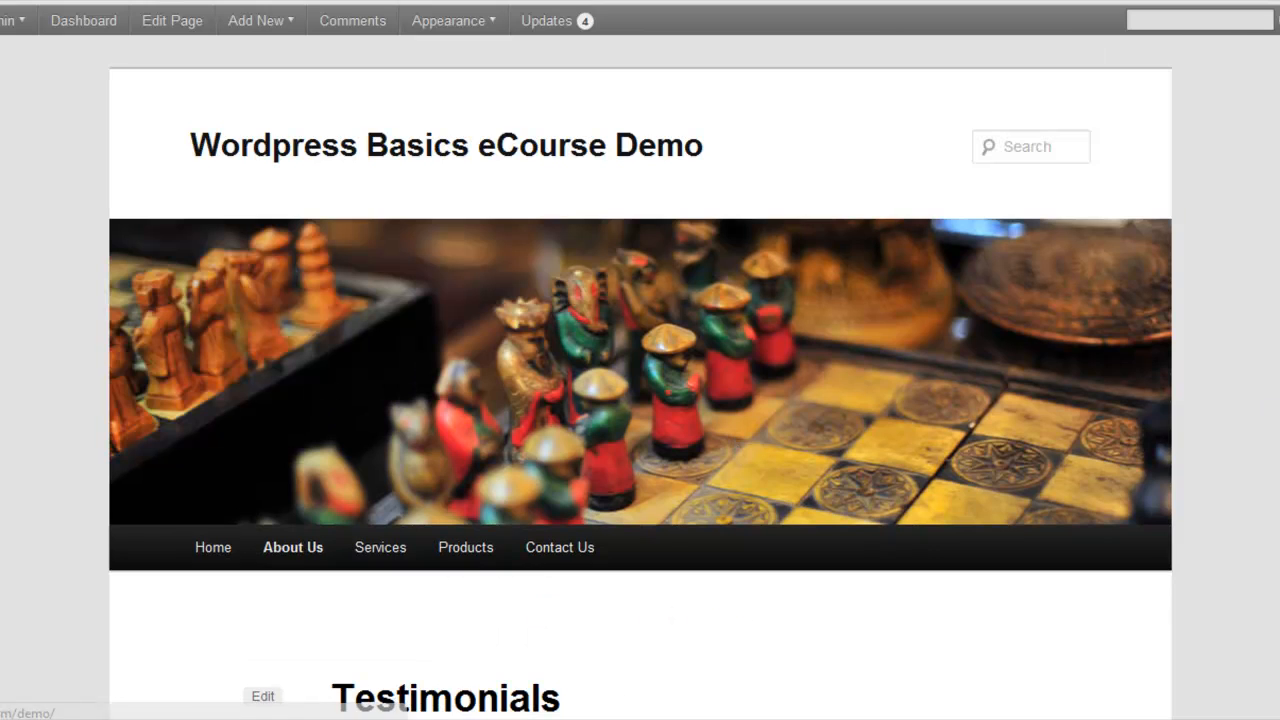
scroll(640, 400, "down", 7)
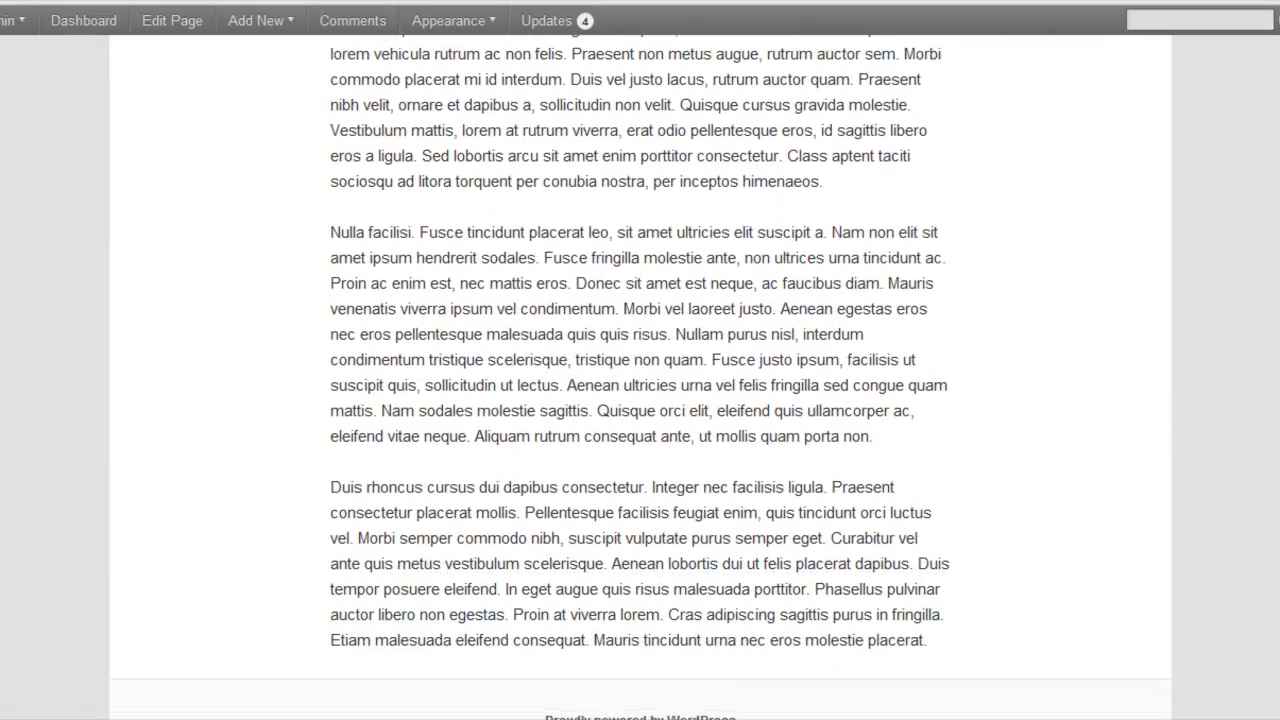
scroll(640, 400, "up", 7)
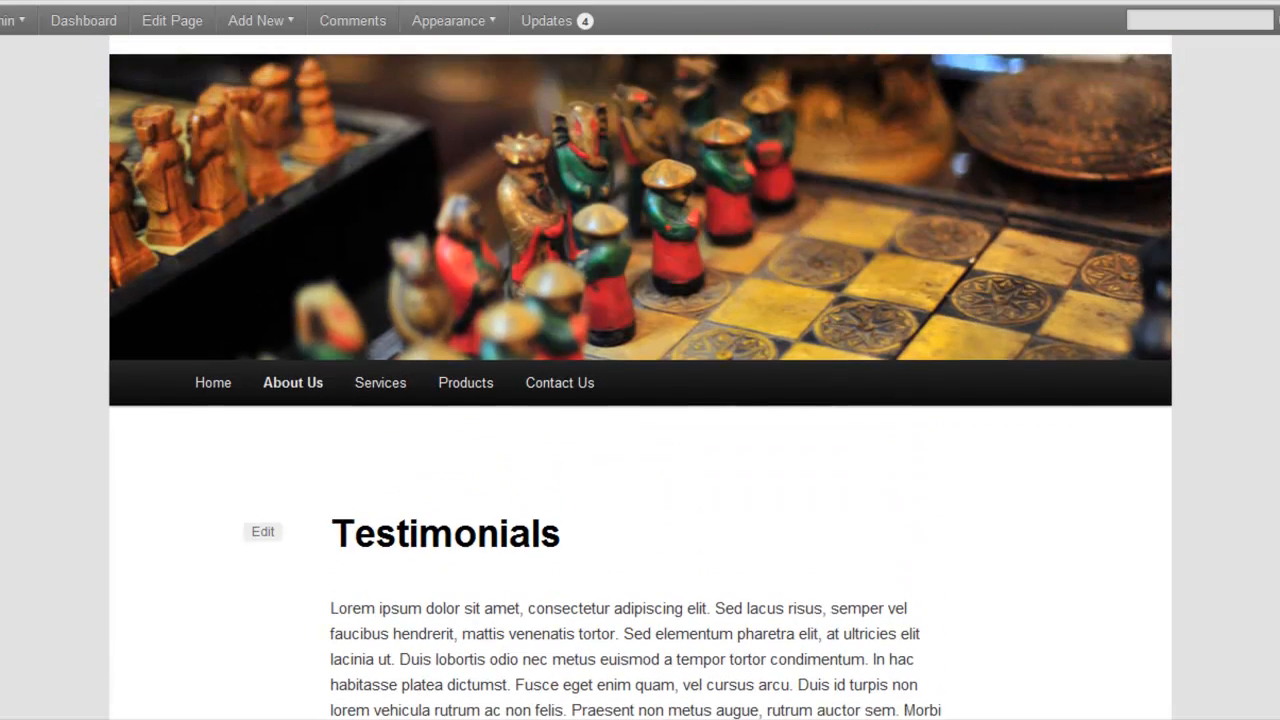
- View the Company History subpage of About Us and check its content area
mouse_move(293, 399)
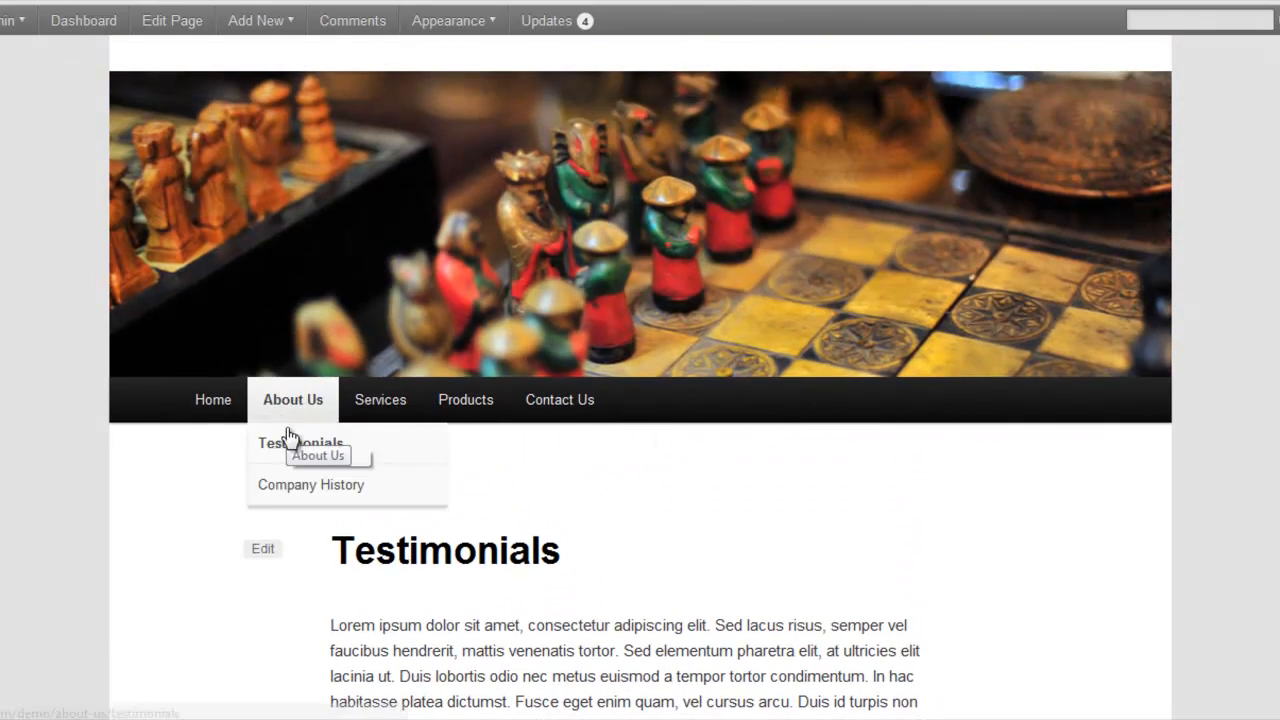
left_click(300, 487)
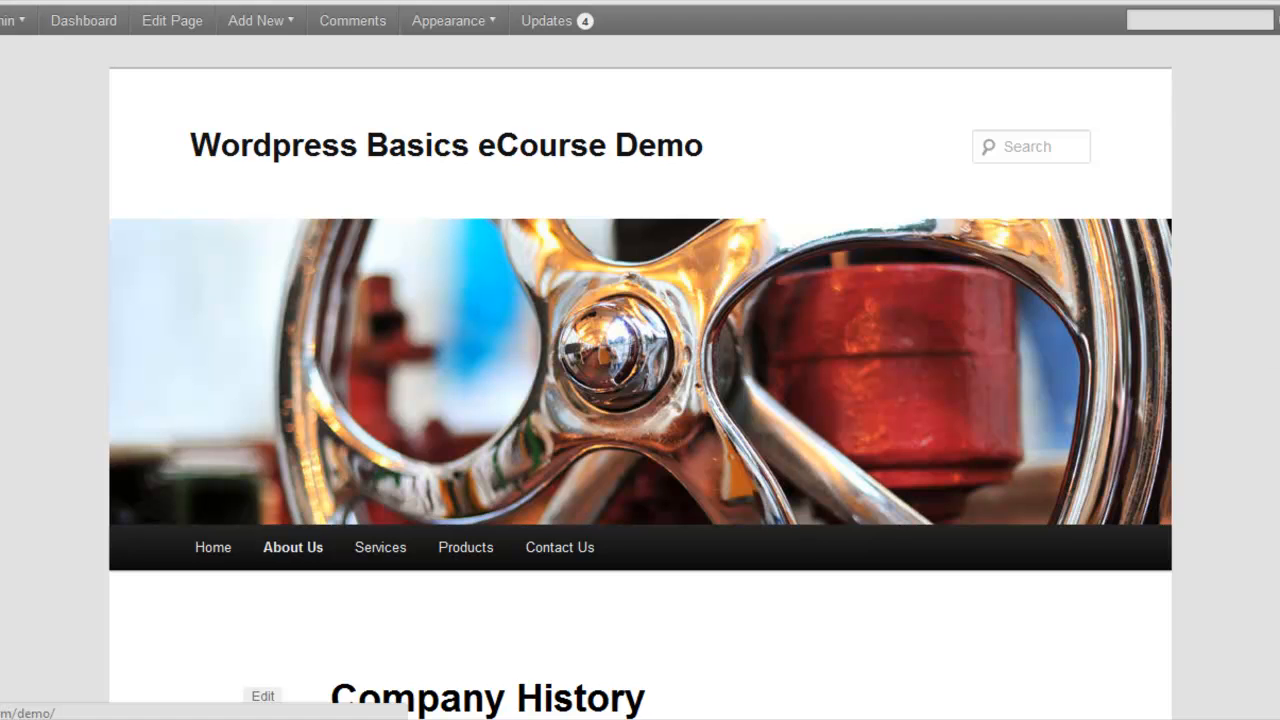
scroll(640, 400, "down", 2)
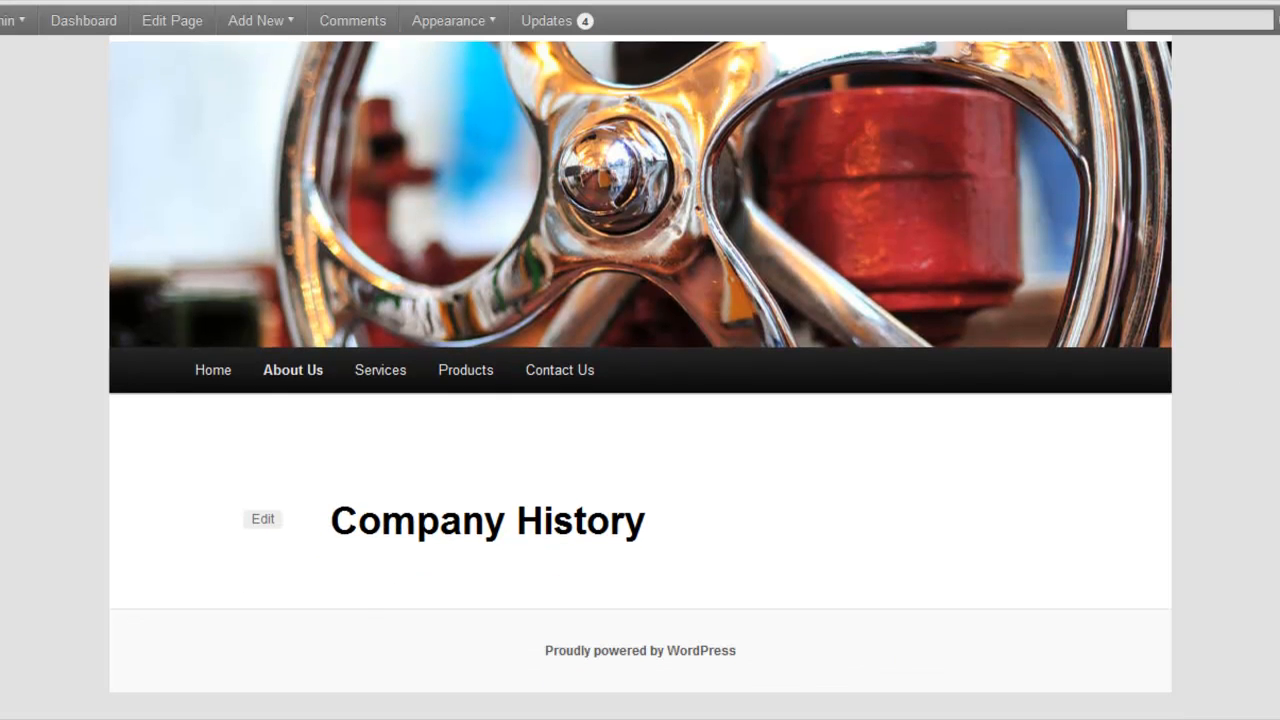
scroll(640, 400, "up", 2)
scroll(640, 400, "down", 2)
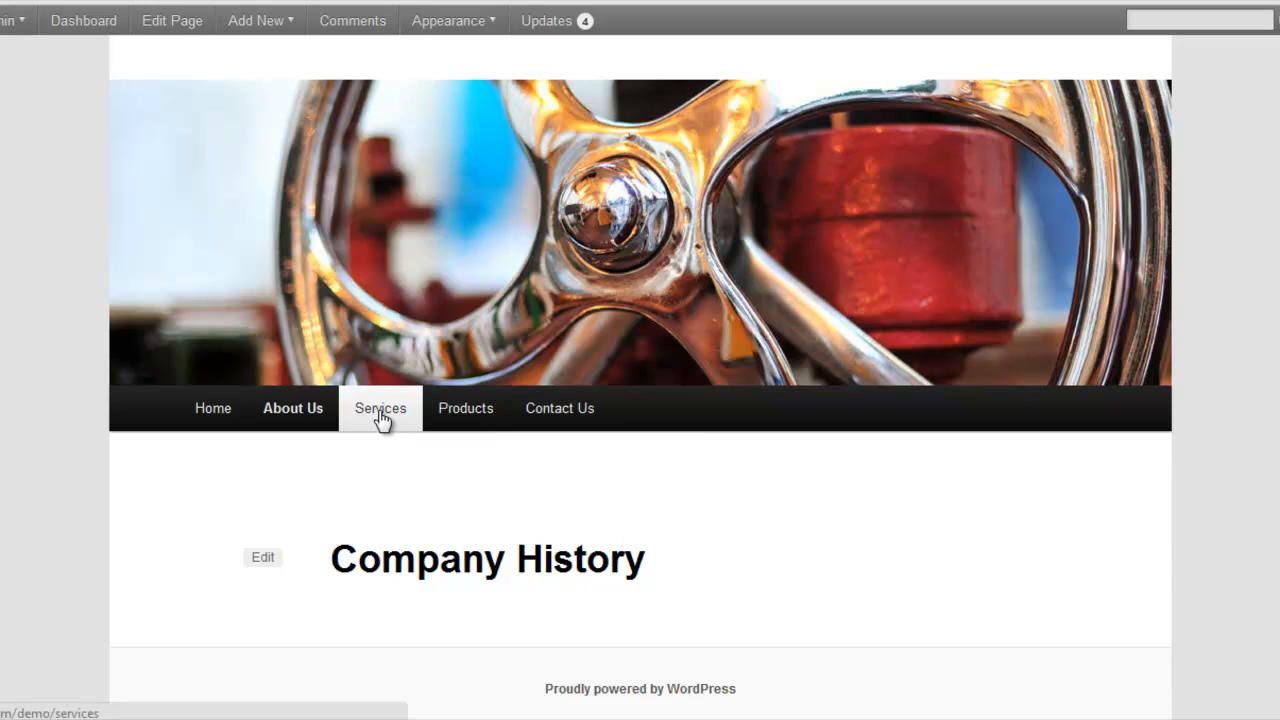
- View the site's Services page and Products page, looking over the text of each
left_click(418, 426)
scroll(710, 470, "down", 4)
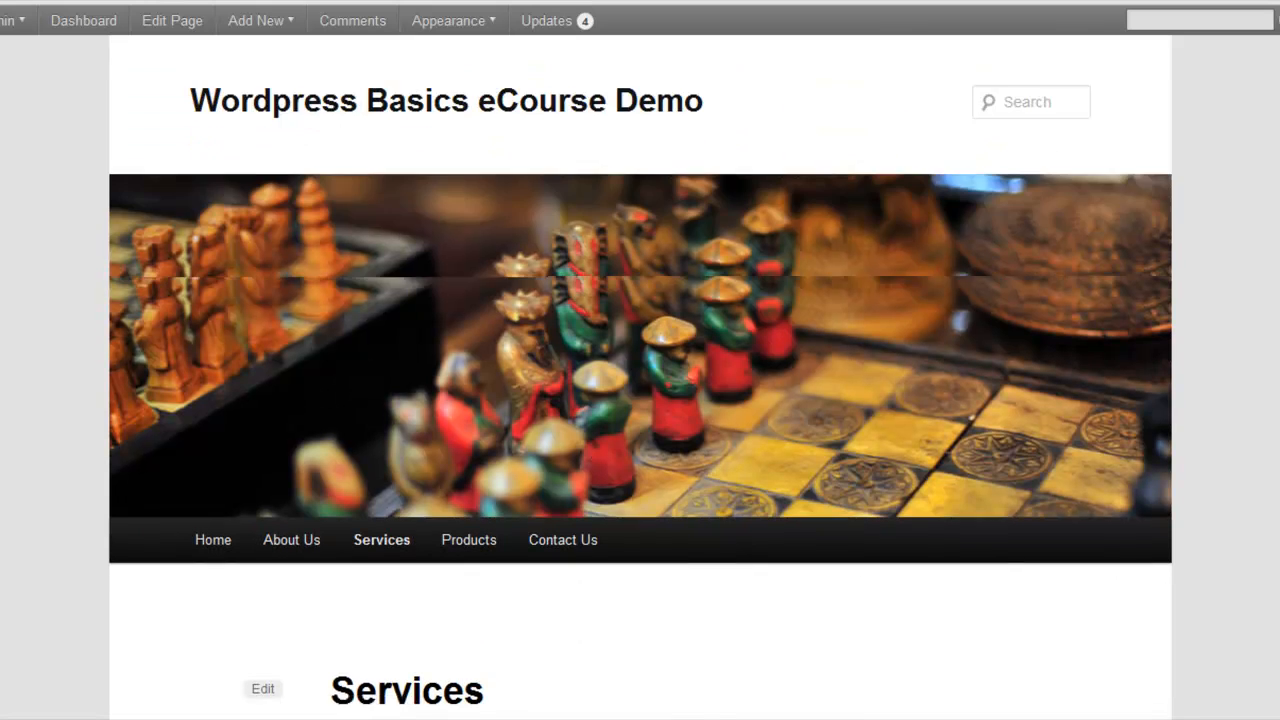
scroll(543, 509, "down", 2)
scroll(543, 509, "up", 5)
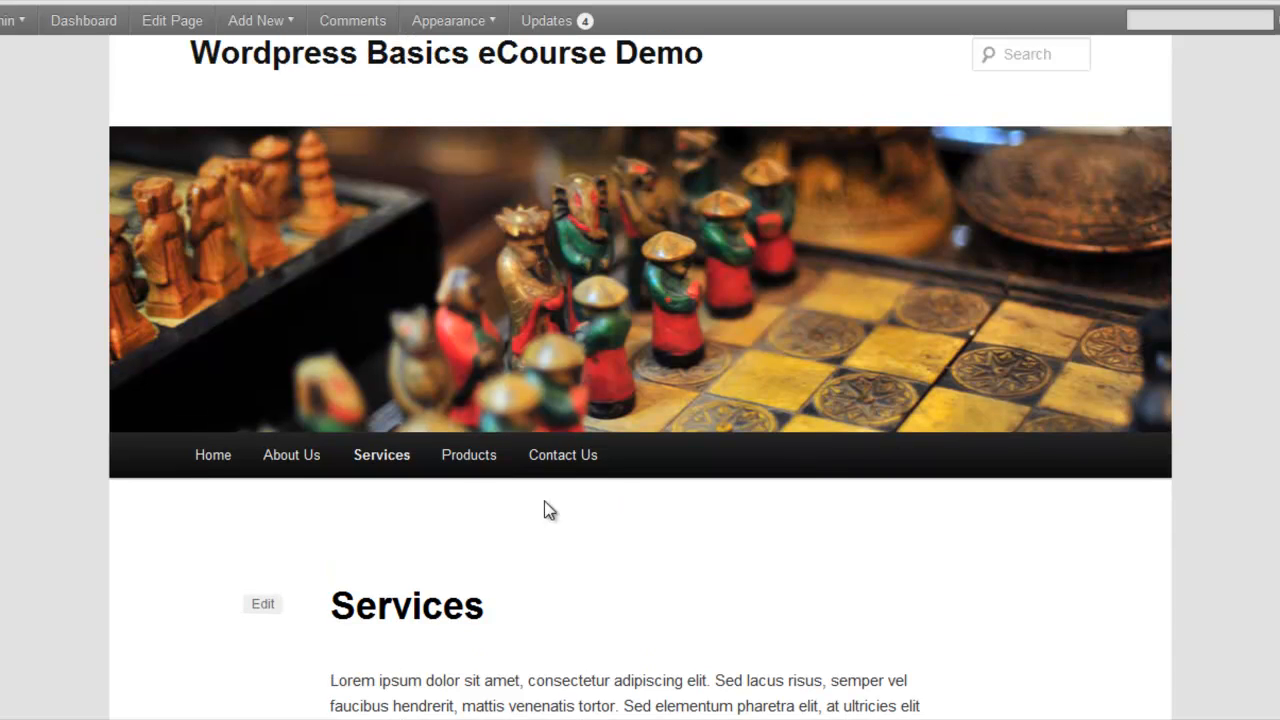
left_click(492, 470)
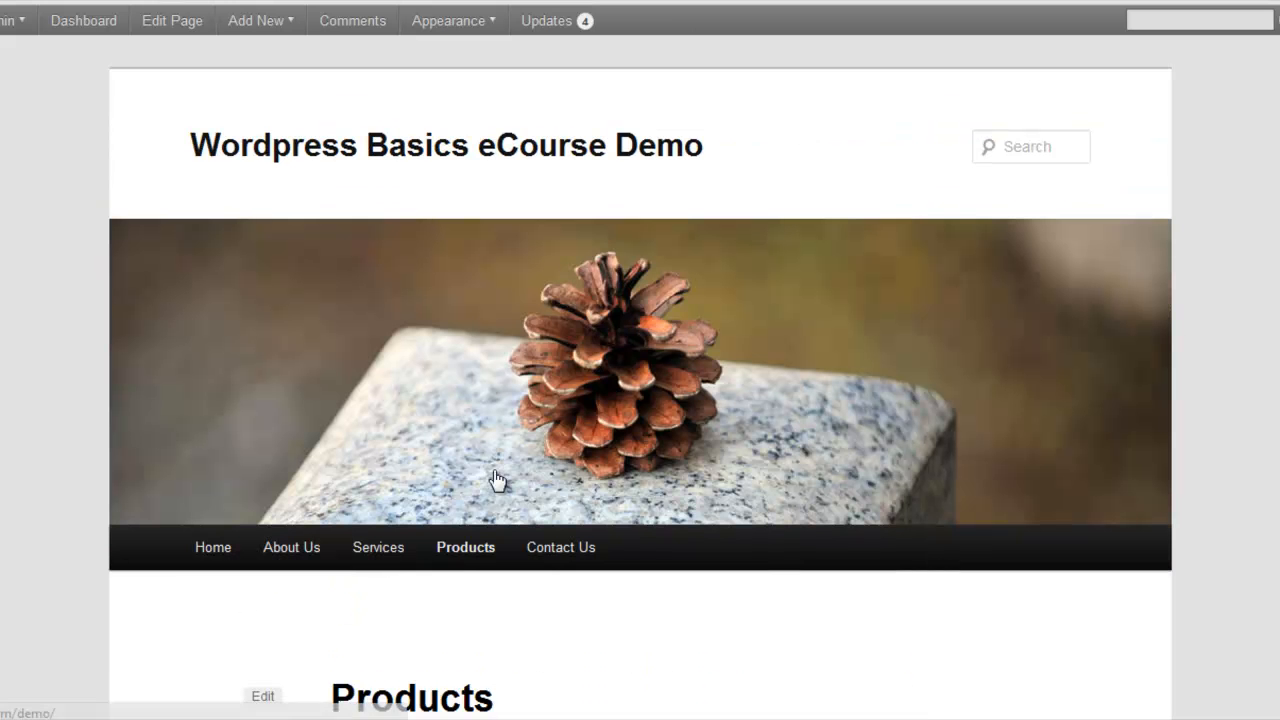
scroll(640, 400, "down", 5)
scroll(640, 400, "up", 4)
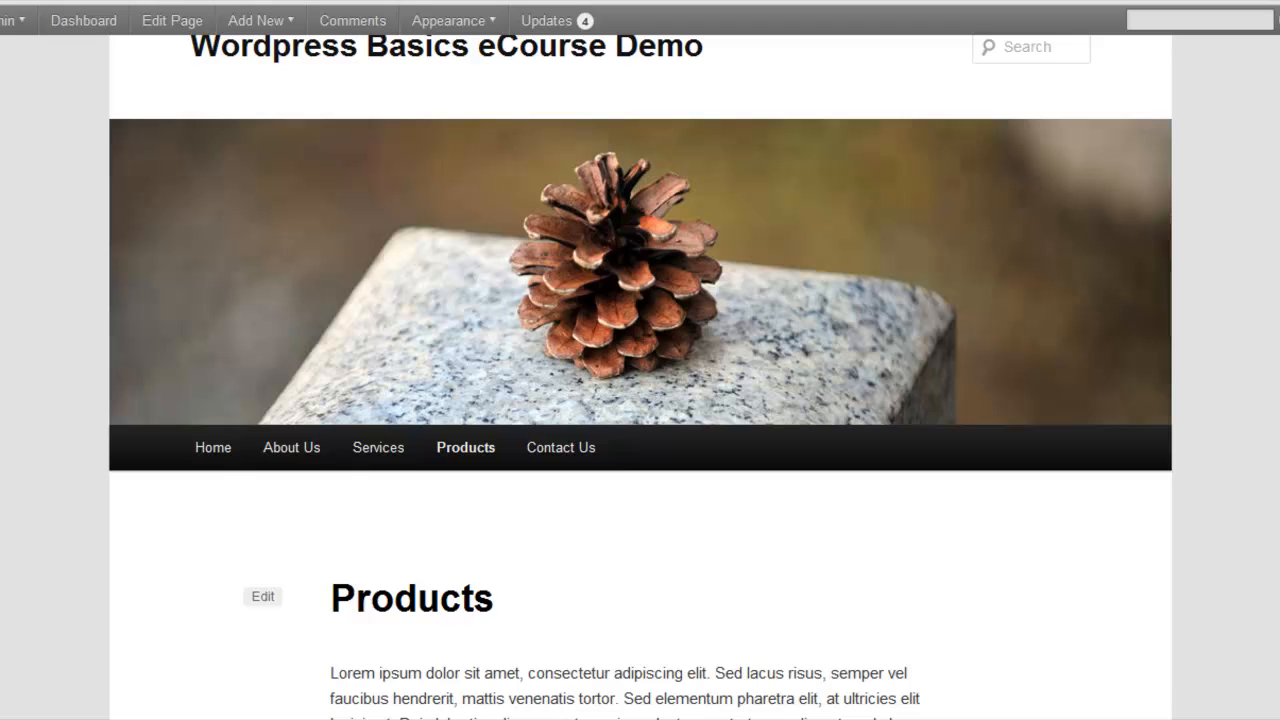
- View the Contact Us page and return to the Company History subpage of About Us
left_click(600, 458)
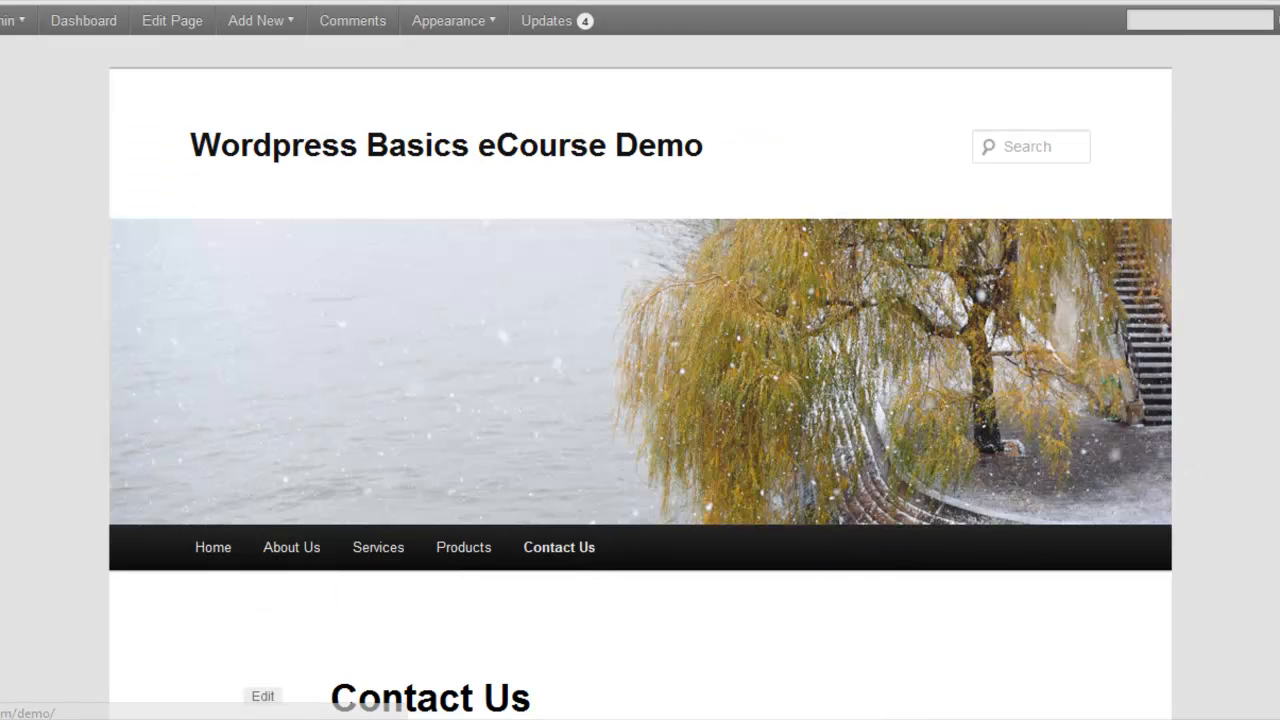
scroll(640, 400, "down", 3)
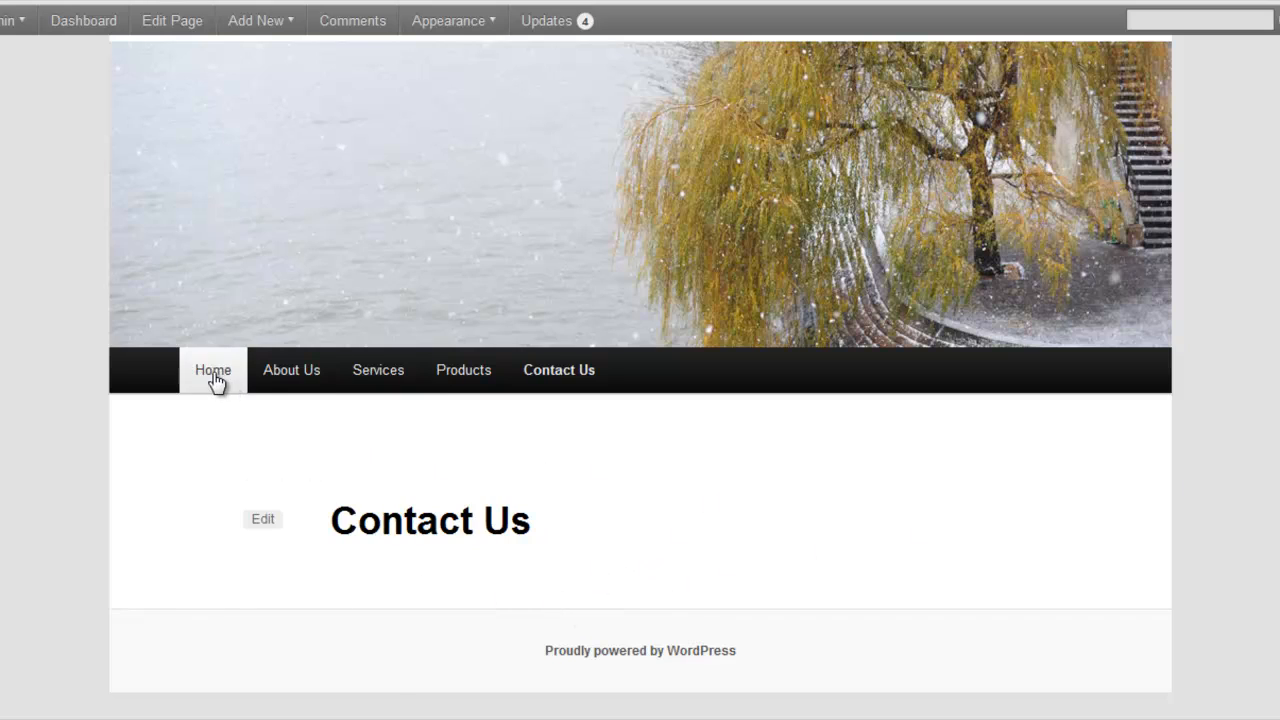
mouse_move(303, 374)
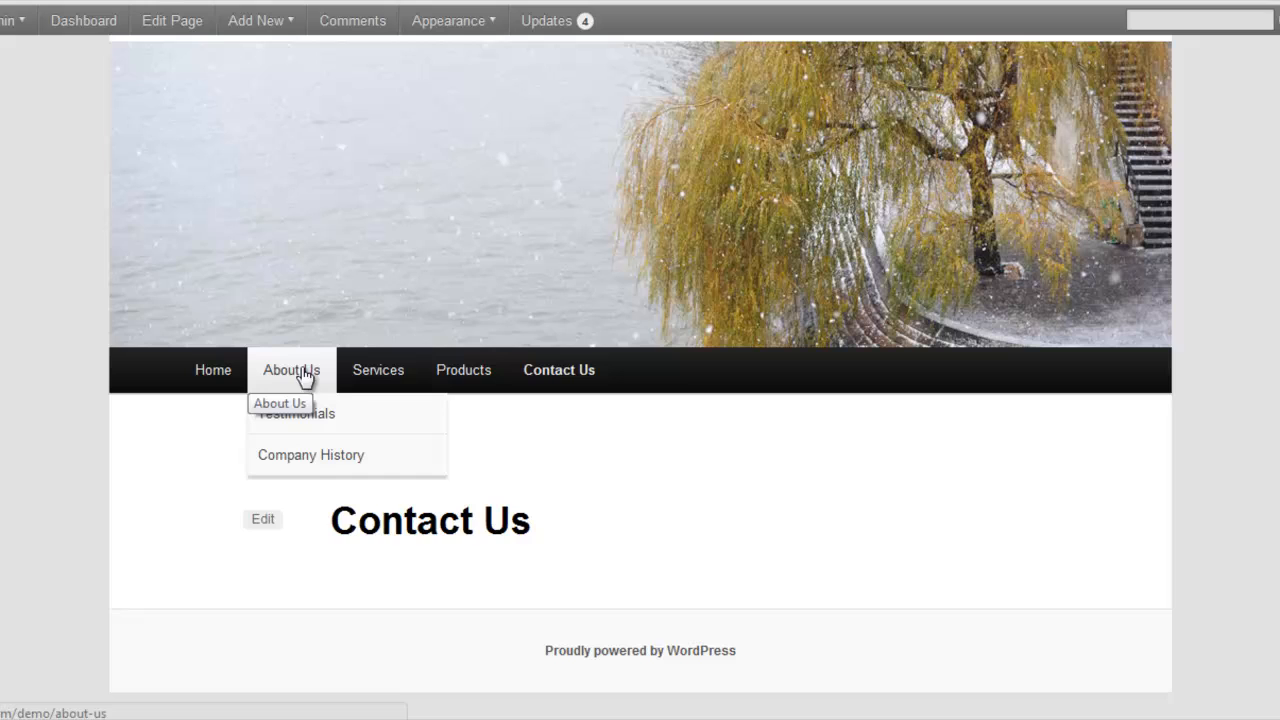
left_click(317, 458)
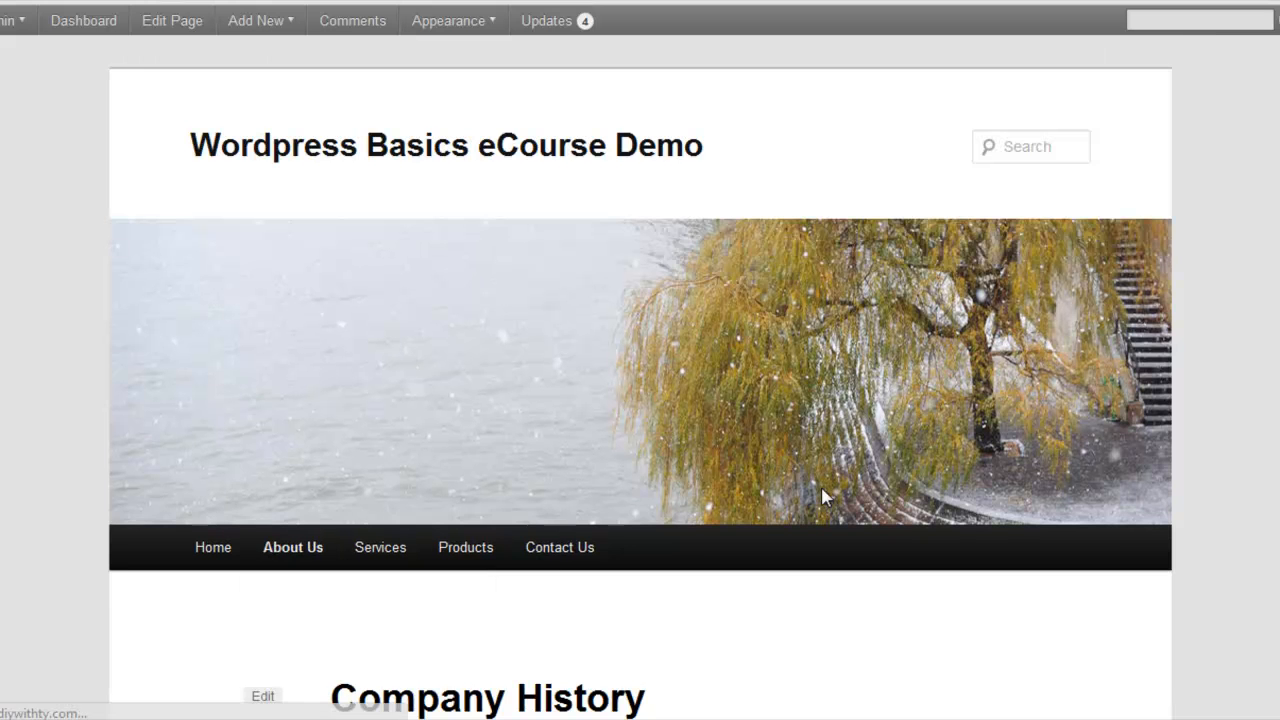
scroll(822, 497, "down", 3)
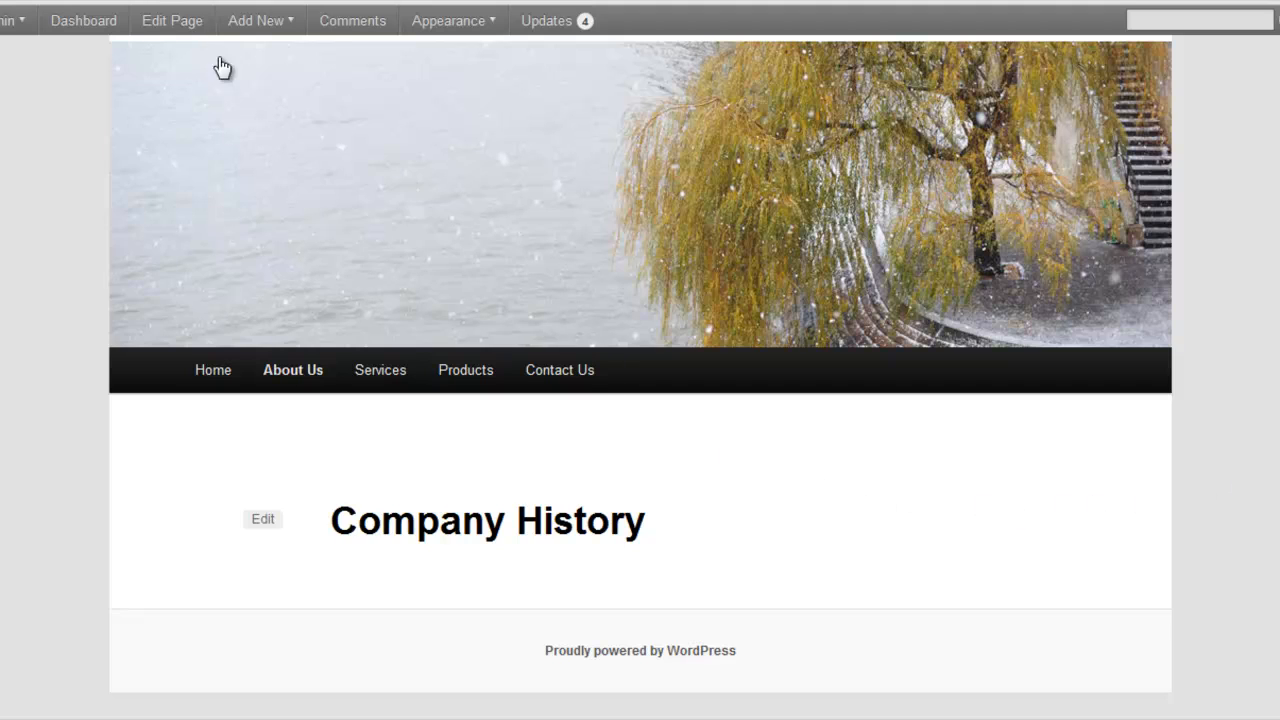
- Switch to the WordPress admin page list, open Company History for editing and place the cursor in its body
key("ctrl+Tab")
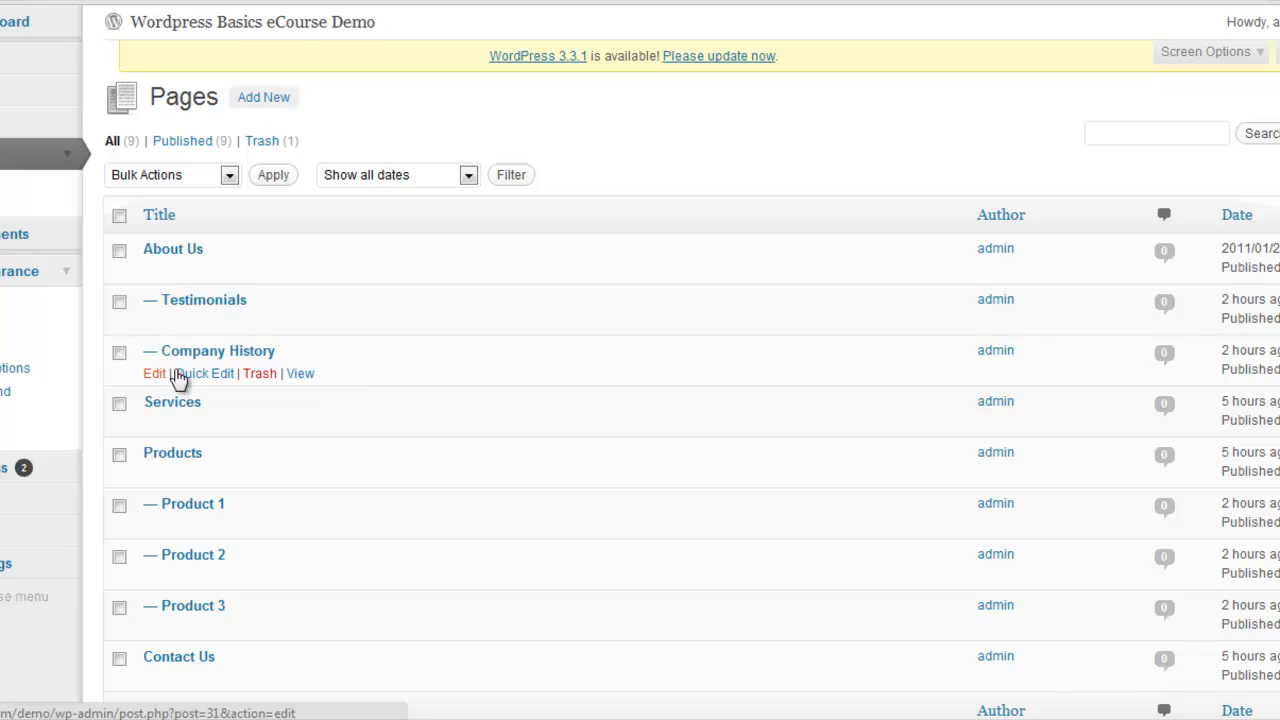
left_click(226, 363)
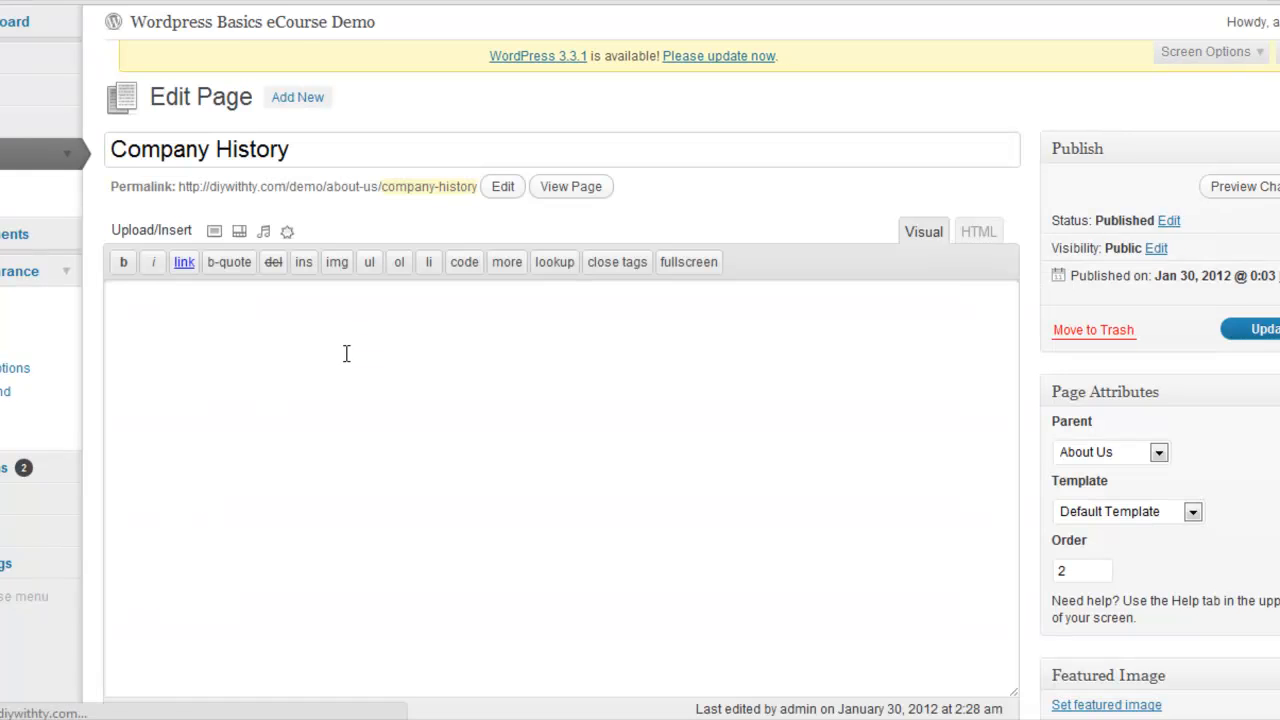
left_click(271, 394)
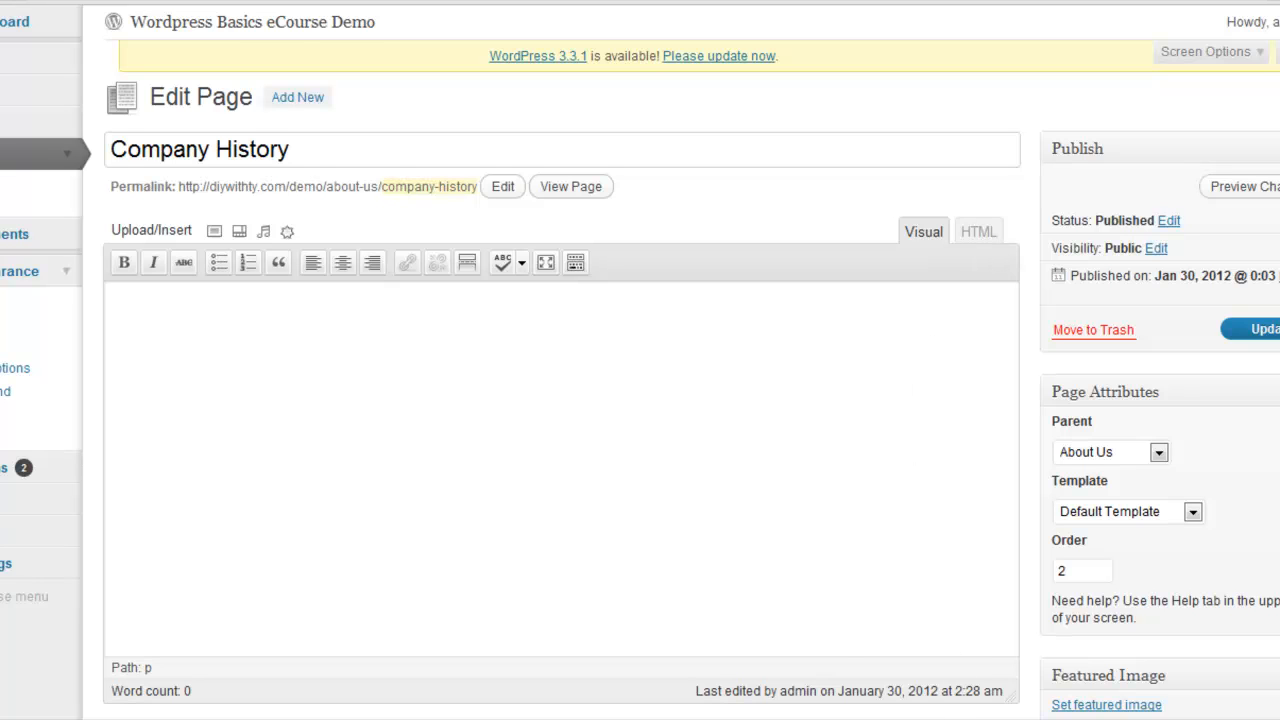
- Switch to the placeholder_word document in Microsoft Word and set the font size of the "Header 1" heading to 26
mouse_move(889, 719)
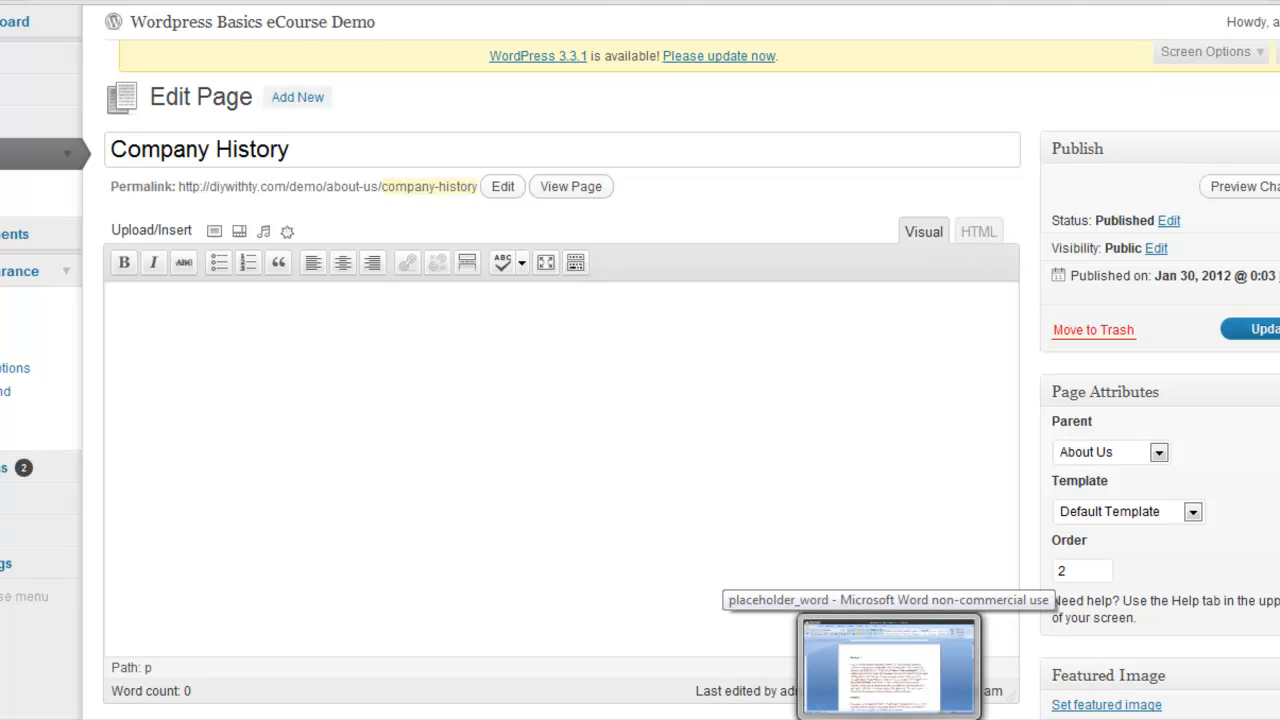
left_click(889, 665)
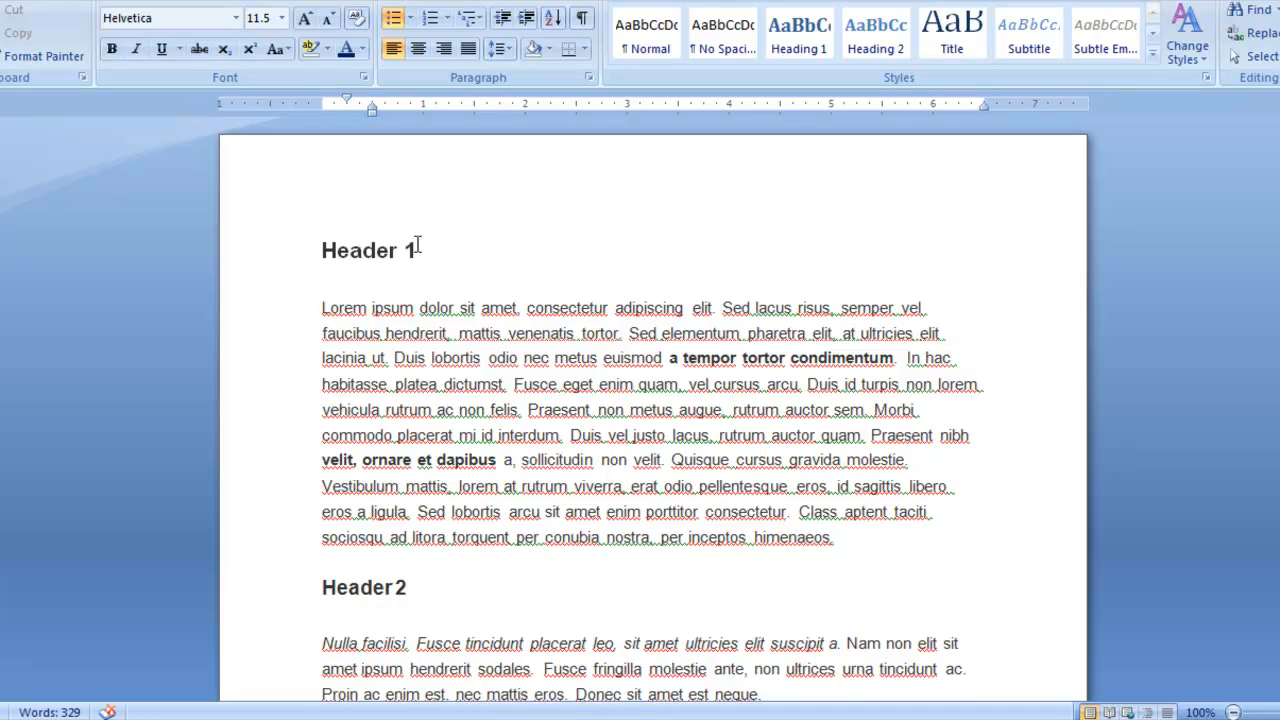
left_click_drag(417, 249, 294, 243)
left_click(283, 19)
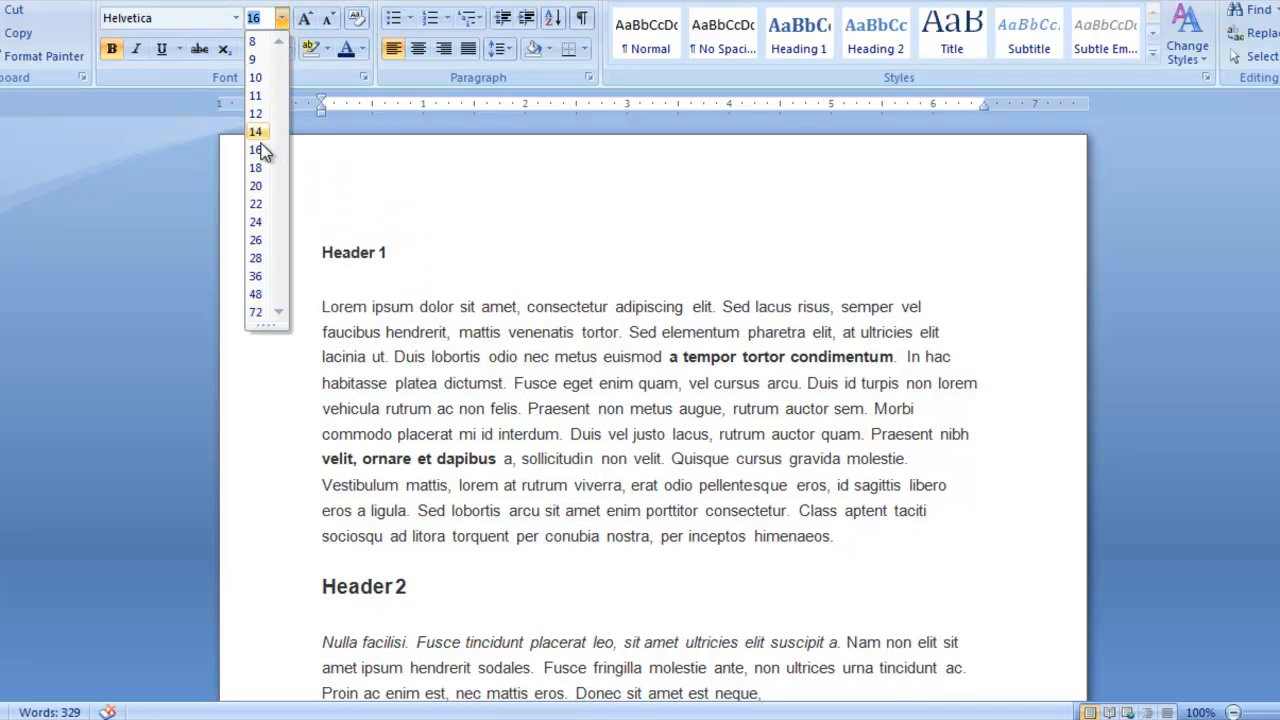
left_click(257, 240)
left_click(370, 208)
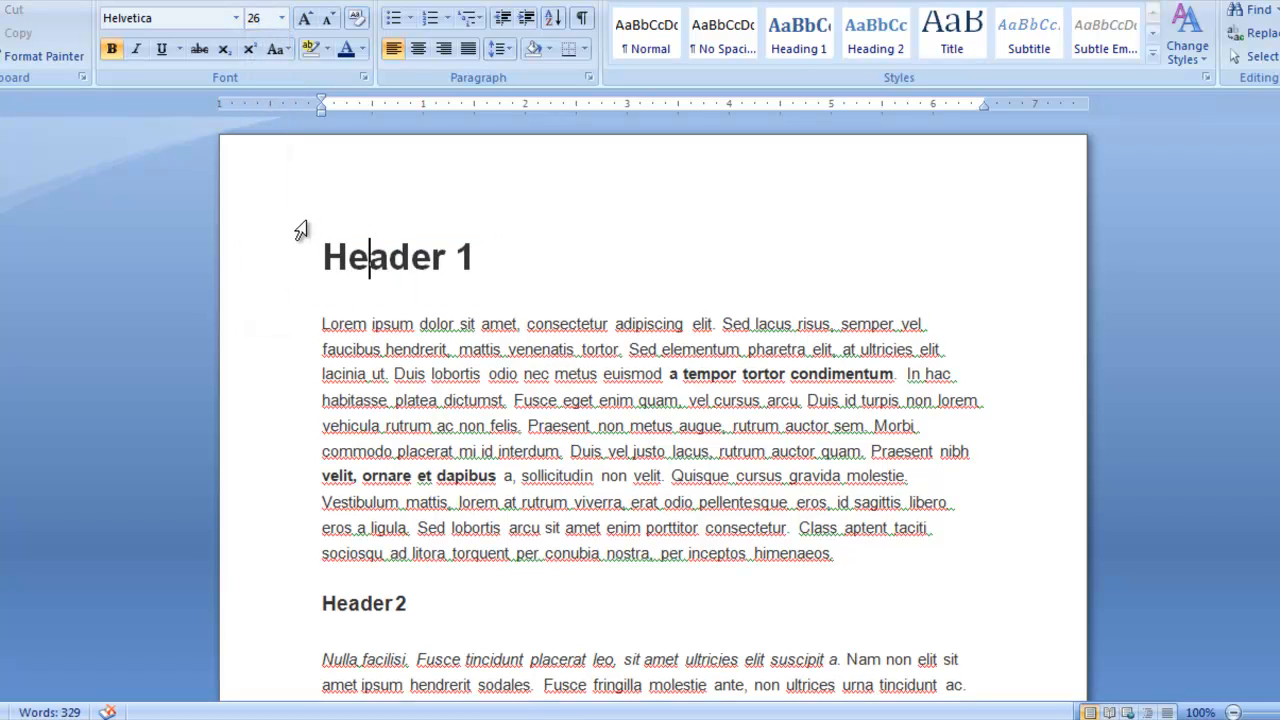
- Copy the entire Word document's content and paste it into the body of the Company History page in WordPress
left_click_drag(300, 232, 967, 241)
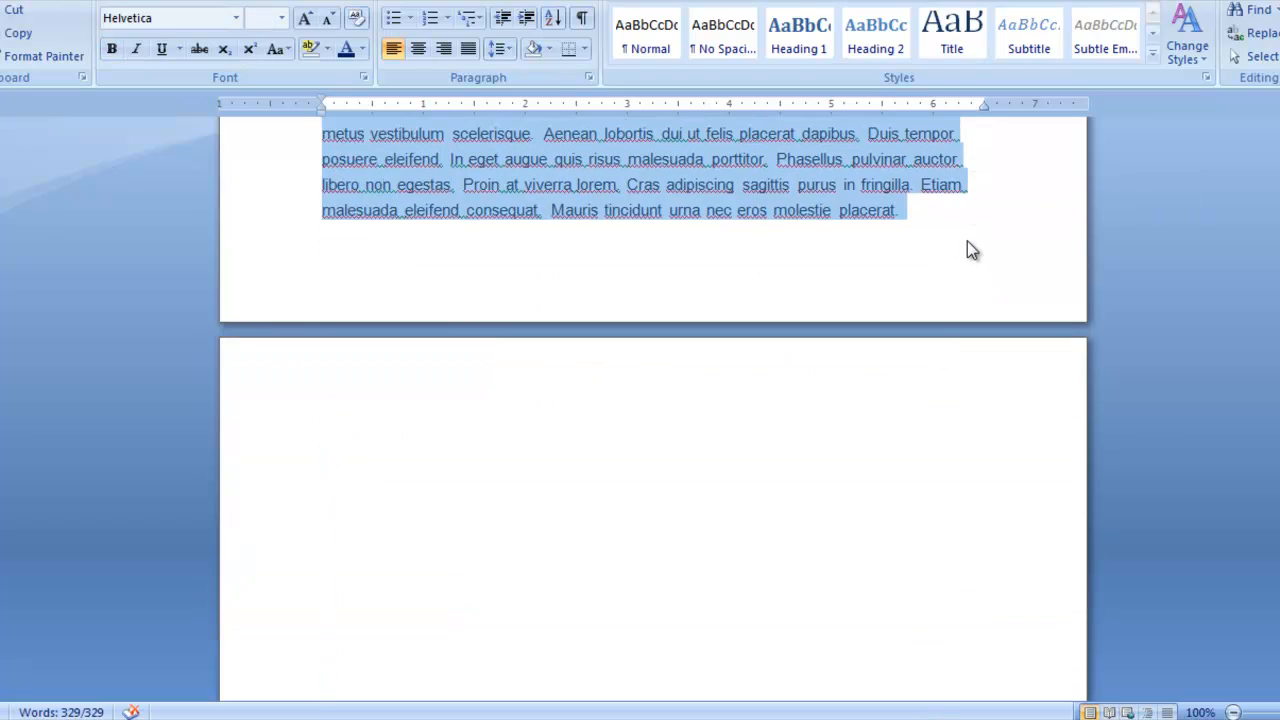
mouse_move(380, 718)
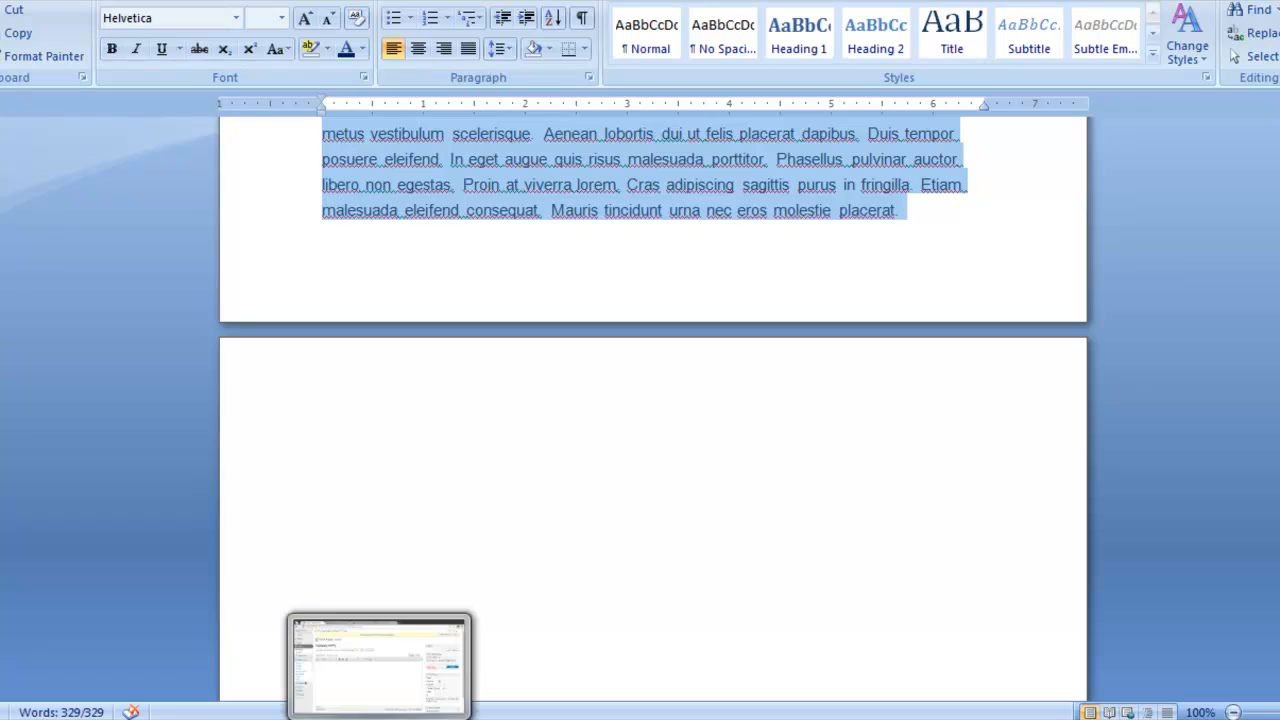
left_click(379, 665)
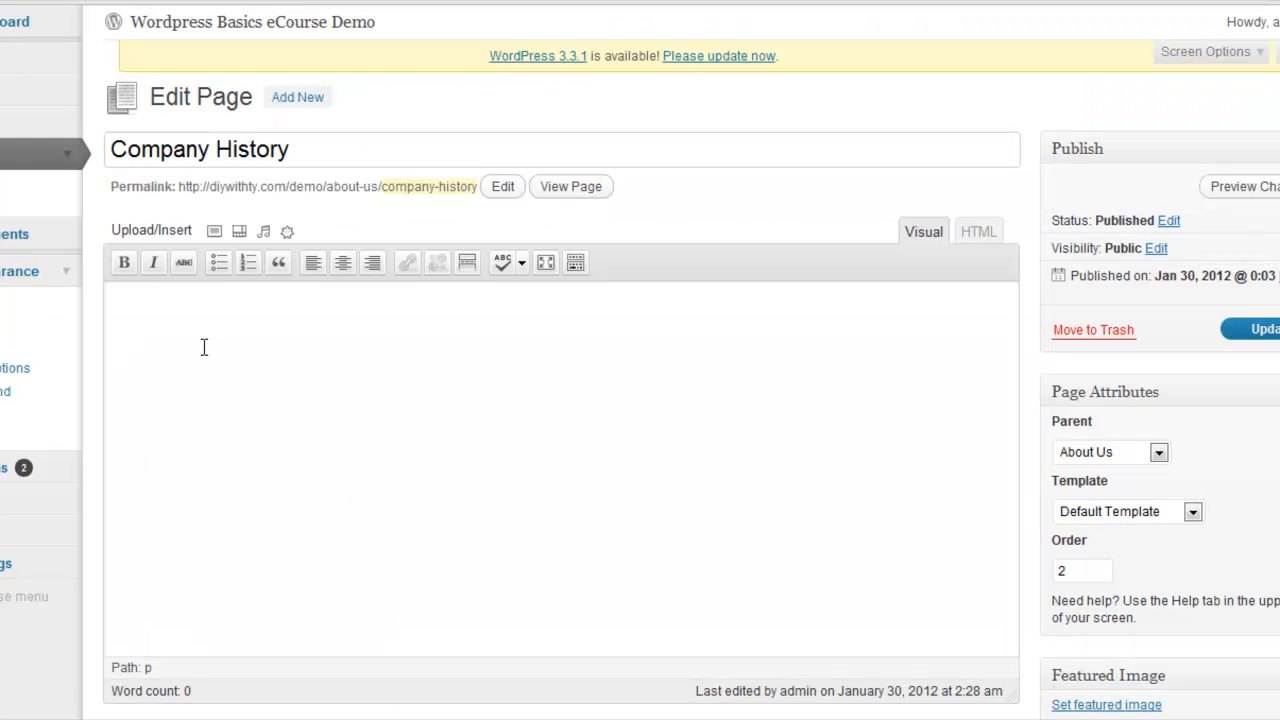
left_click(202, 340)
right_click(180, 328)
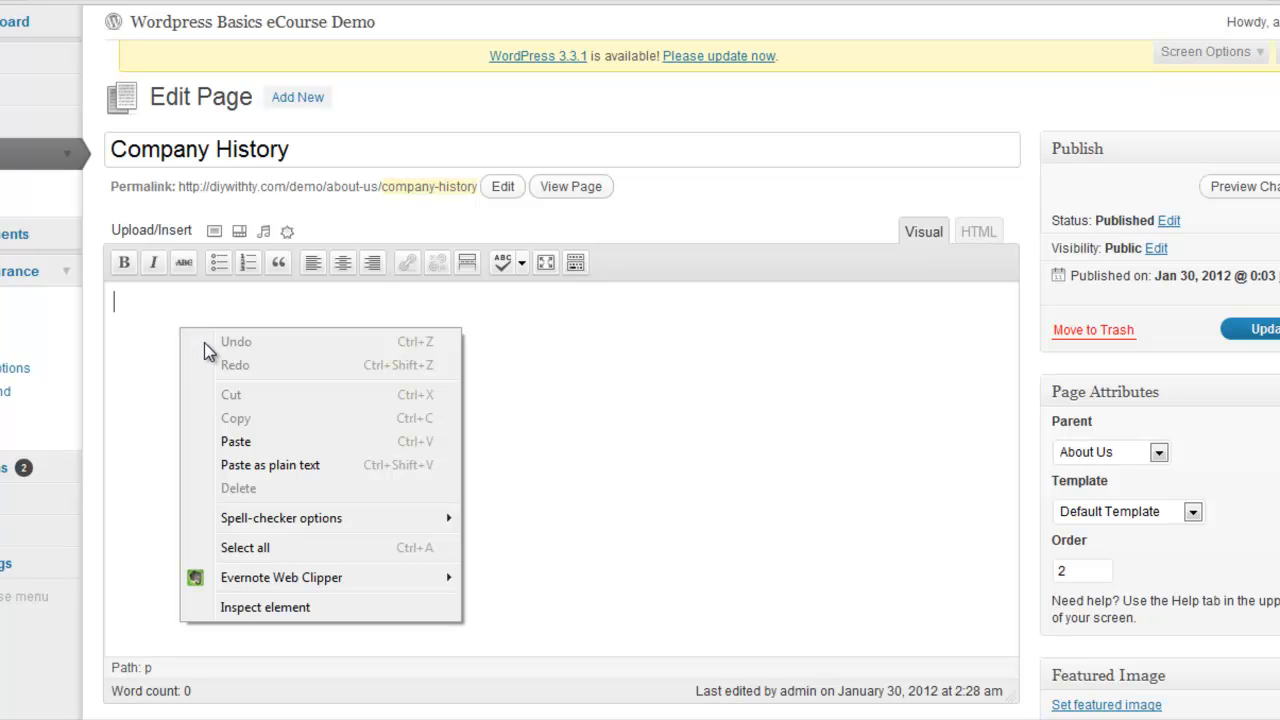
left_click(248, 443)
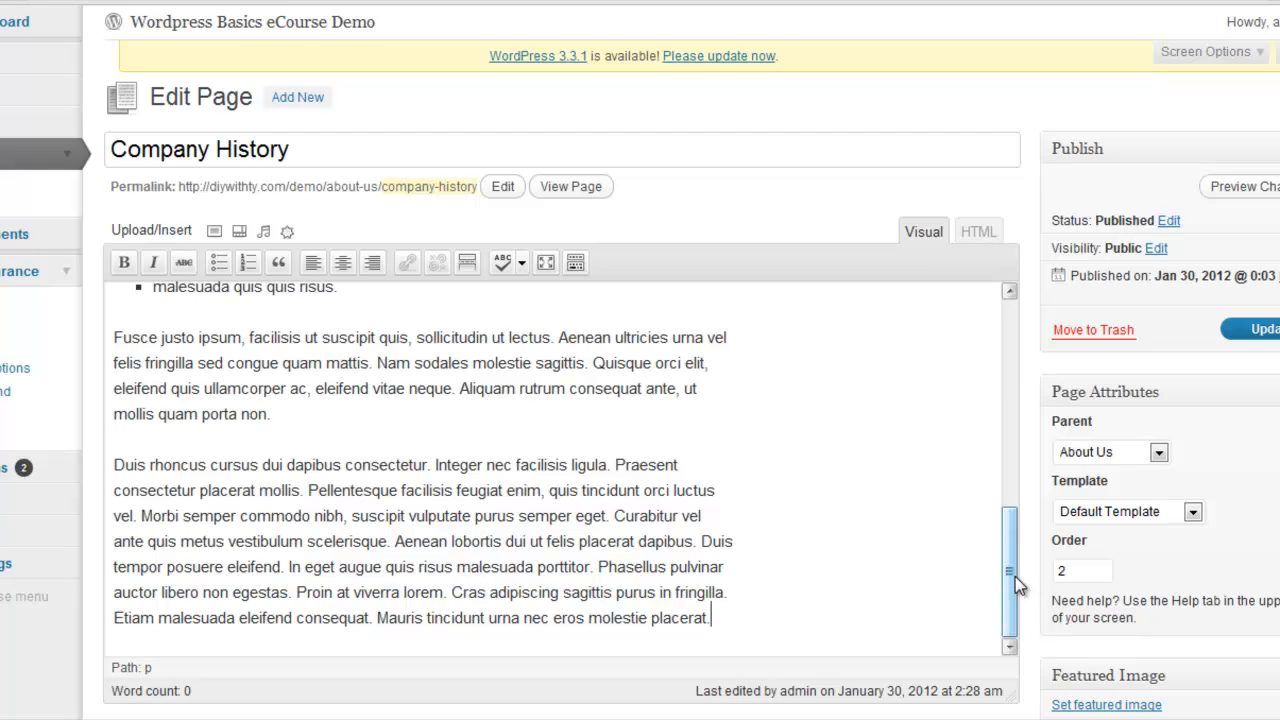
- Compare the pasted "Header 1" and "Header 2" headings with the originals at the start of the Word document
left_click_drag(1015, 576, 1034, 345)
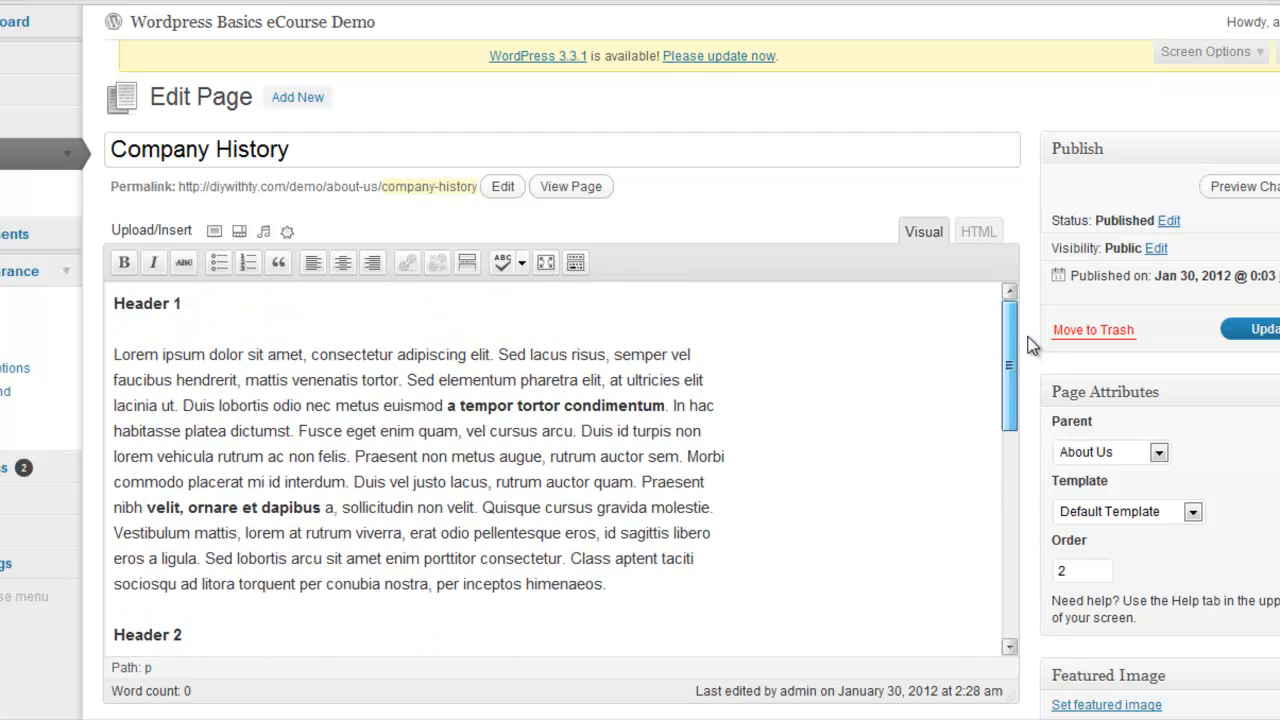
left_click(168, 306)
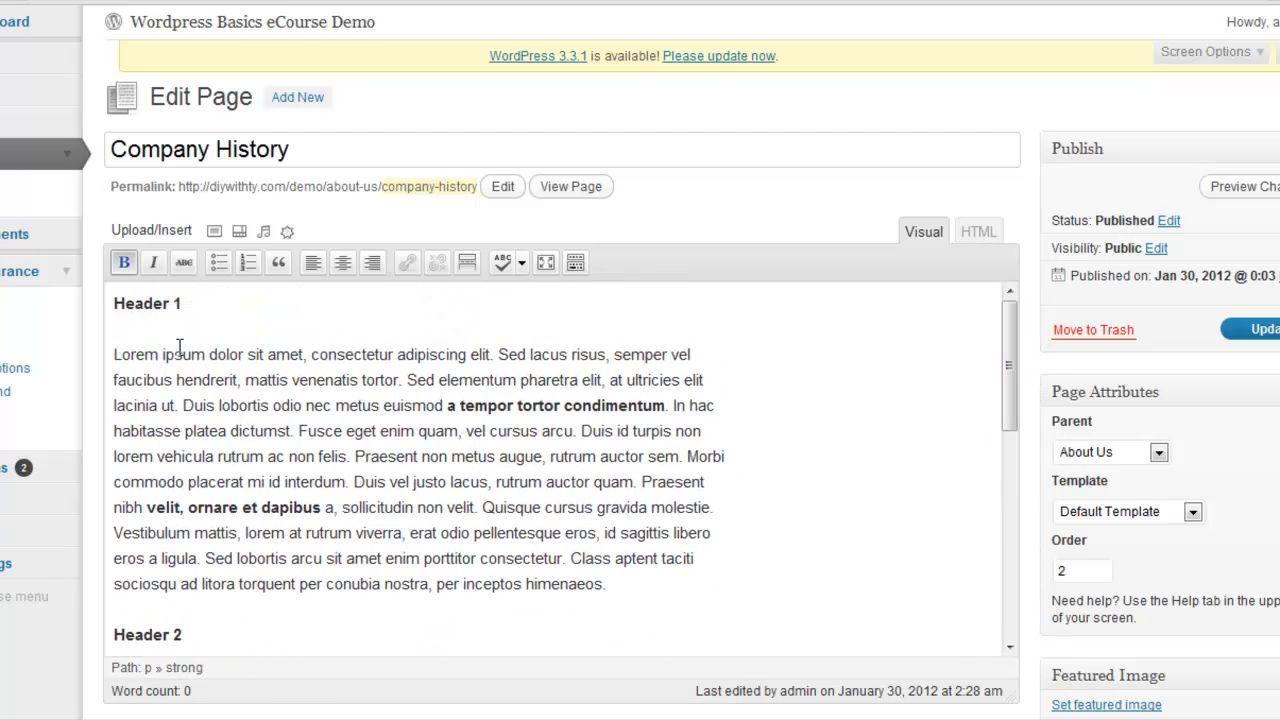
left_click(162, 634)
left_click(892, 719)
left_click(946, 533)
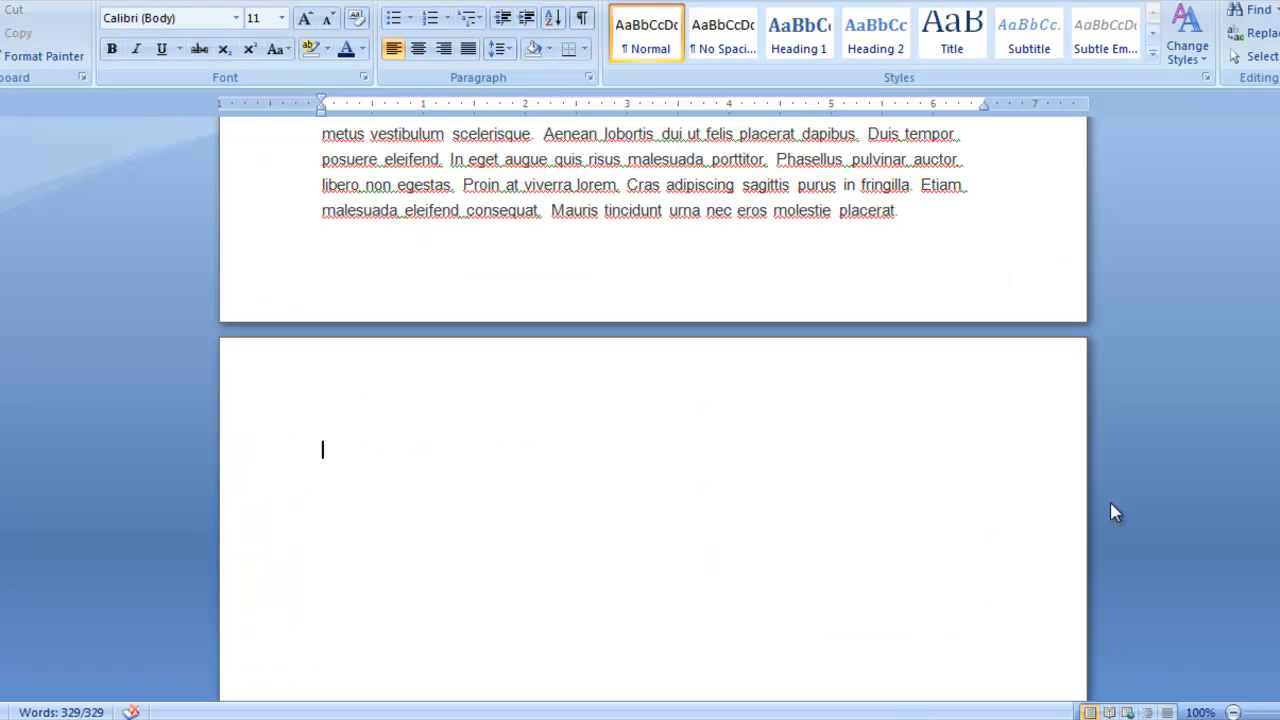
left_click_drag(1279, 426, 1279, 188)
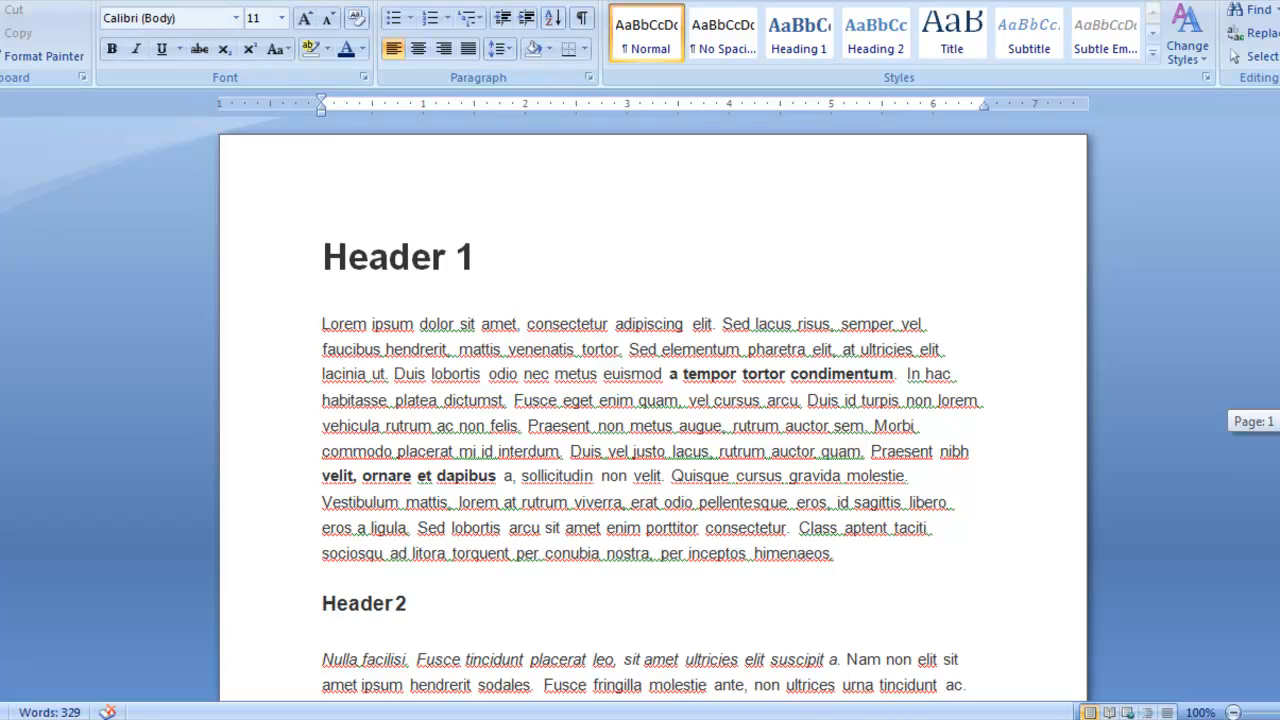
- Compare the bold and italic text, bullet list and paragraphs in the Word document with the content pasted into the Company History page in WordPress
scroll(690, 480, "down", 1)
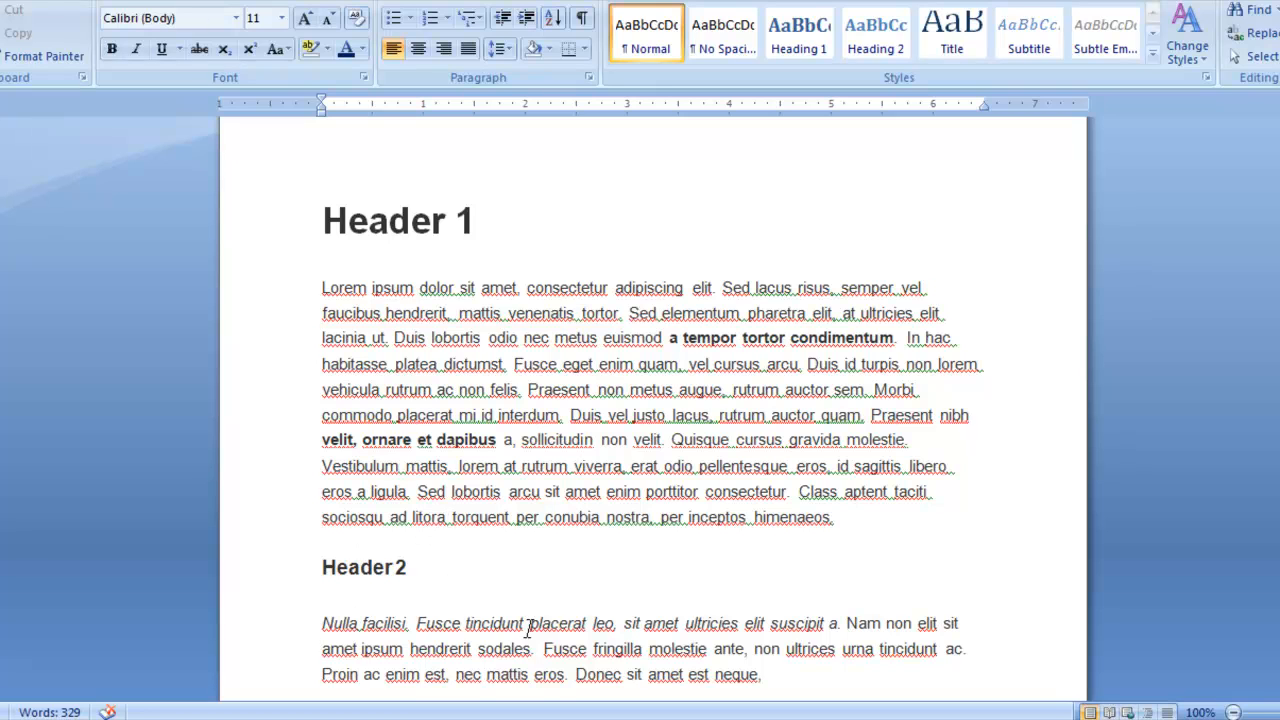
scroll(560, 560, "down", 6)
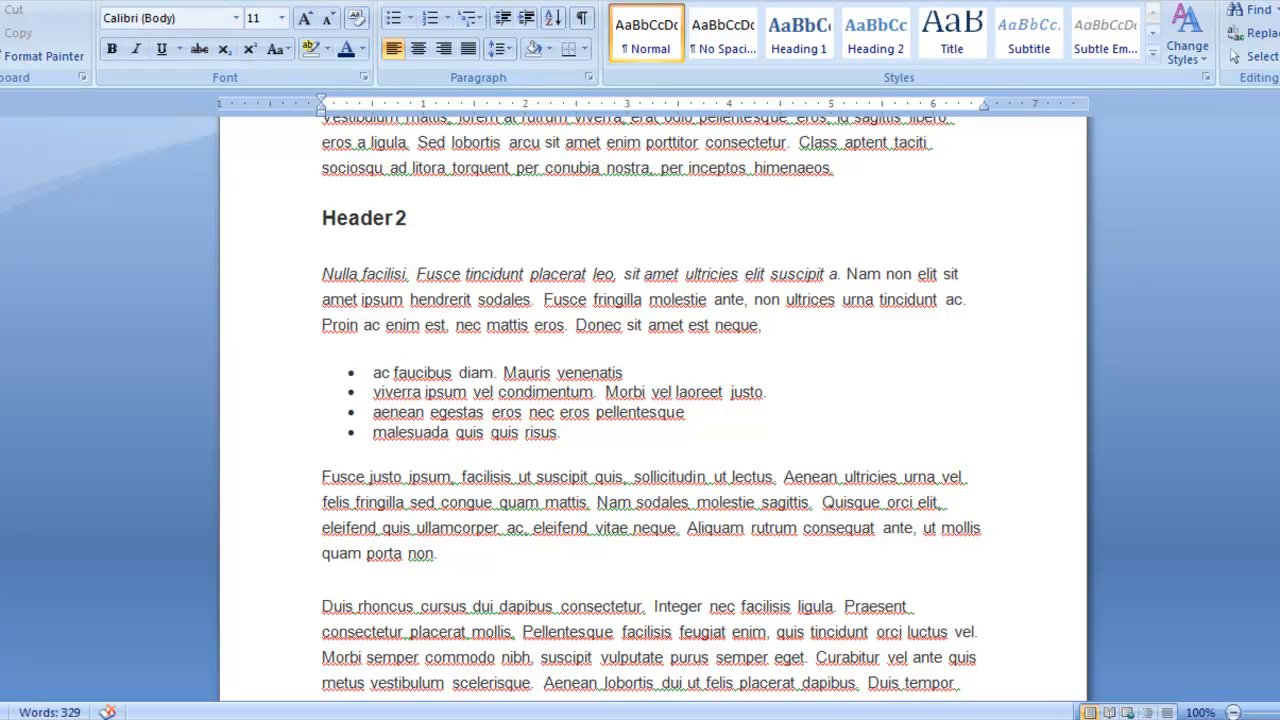
left_click(380, 719)
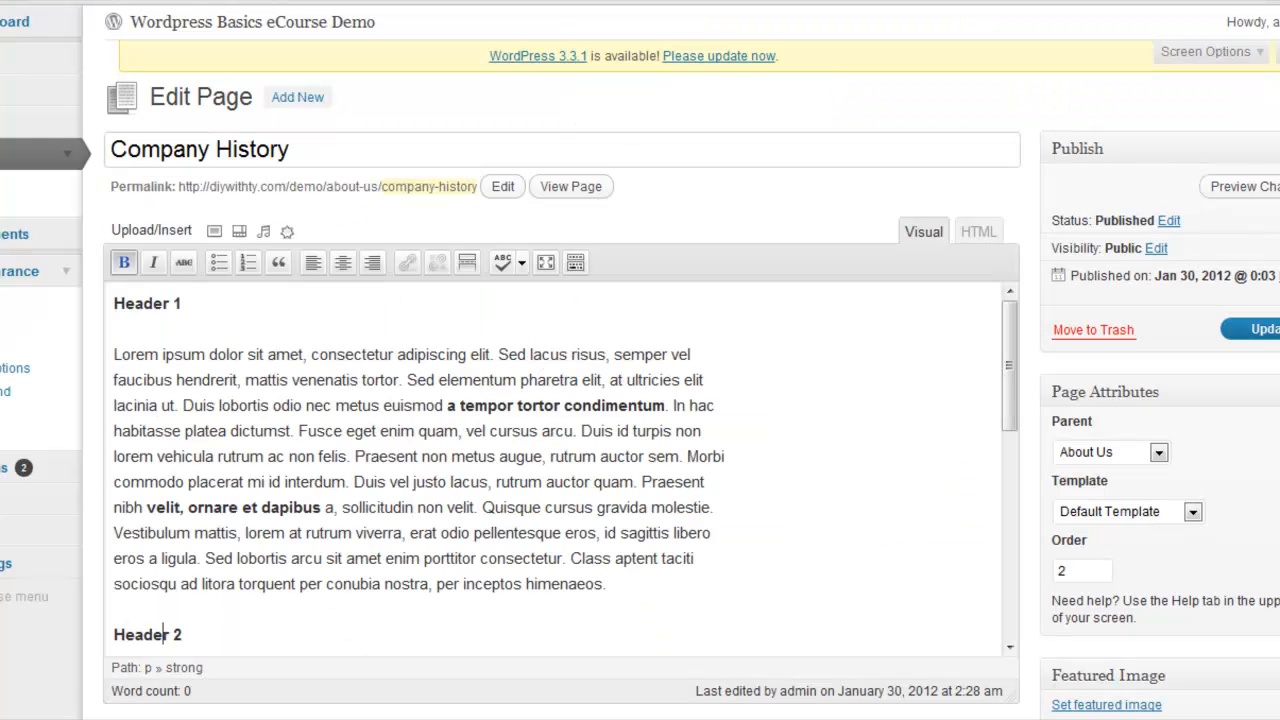
scroll(1013, 397, "down", 1)
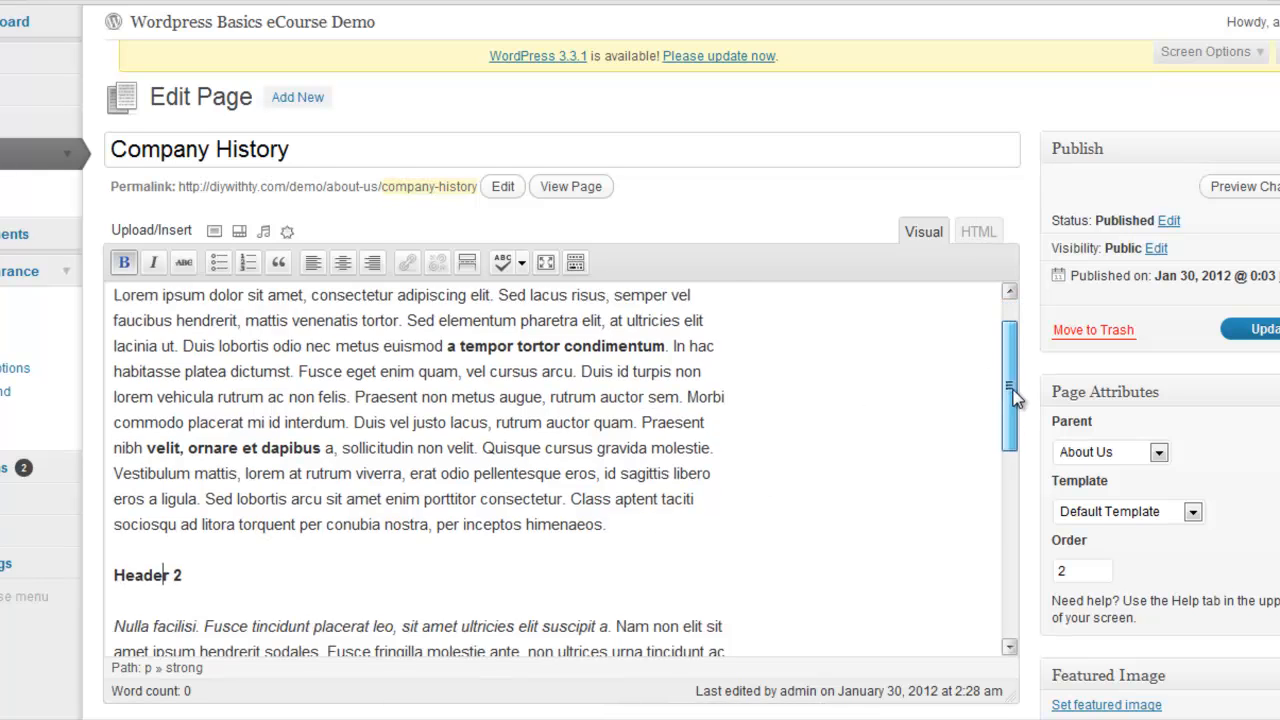
scroll(1015, 410, "down", 2)
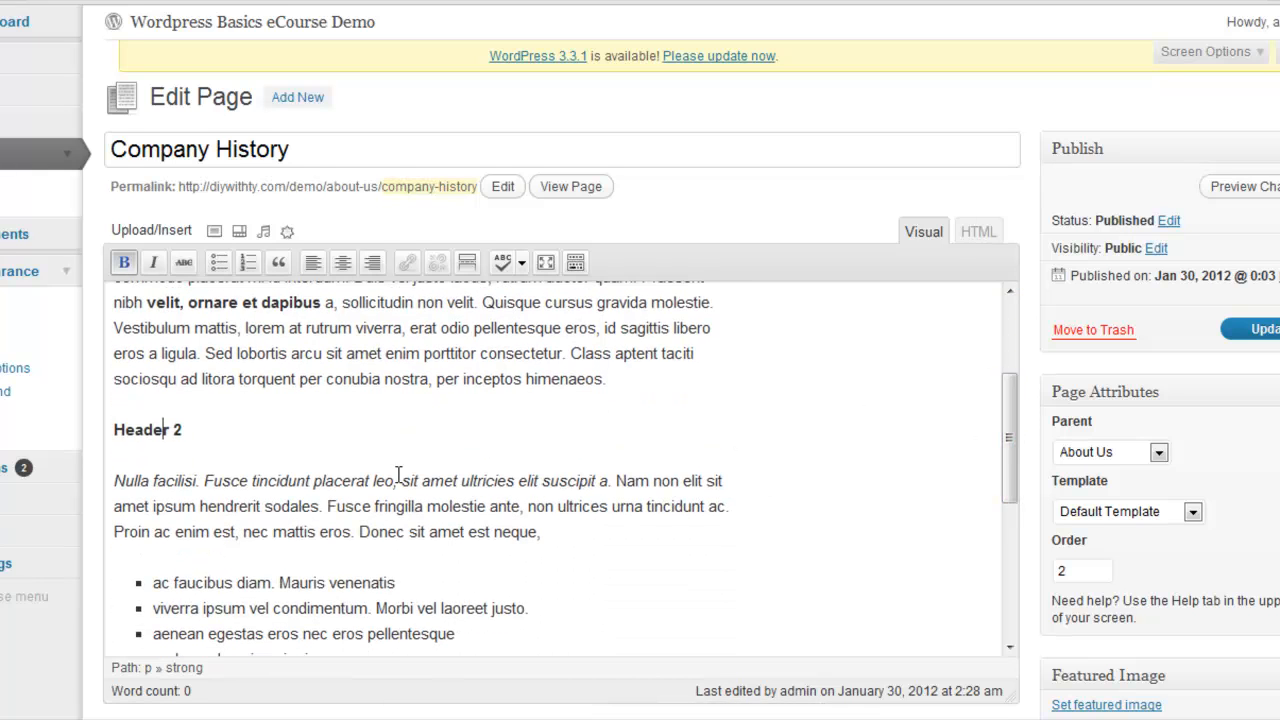
scroll(1011, 434, "up", 3)
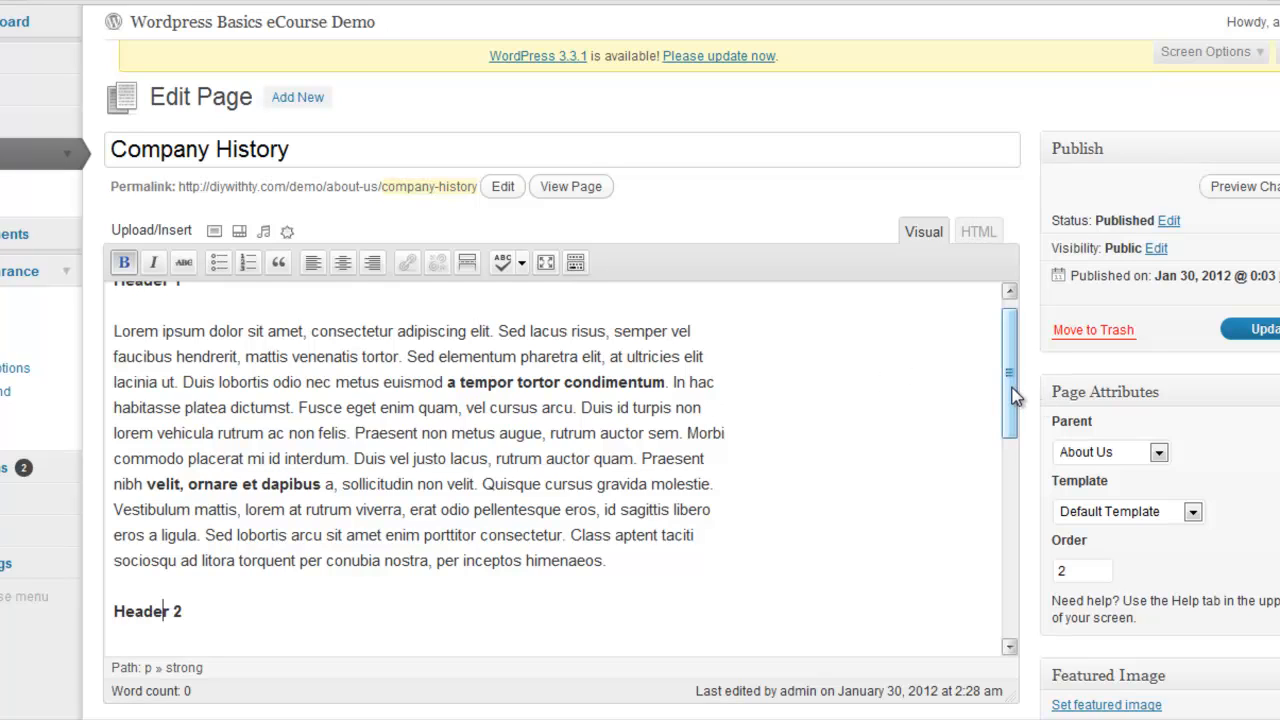
scroll(1015, 395, "up", 1)
left_click_drag(201, 305, 102, 301)
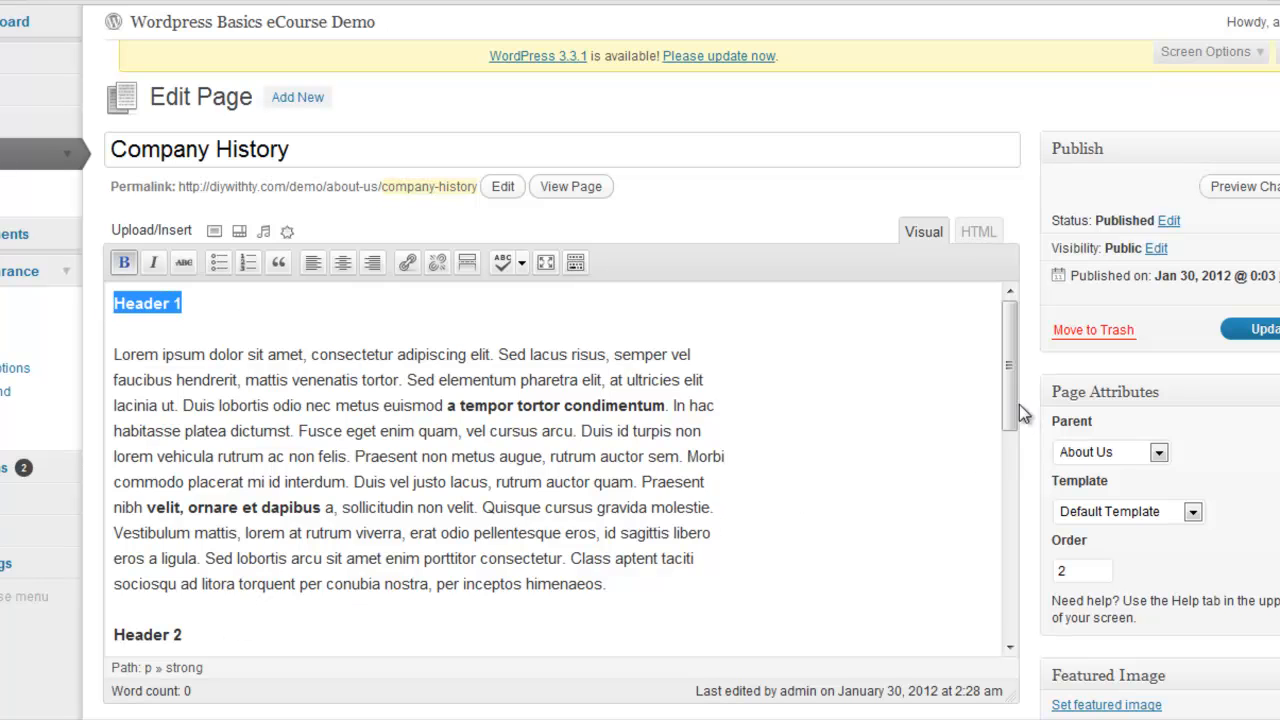
left_click_drag(1010, 385, 1015, 590)
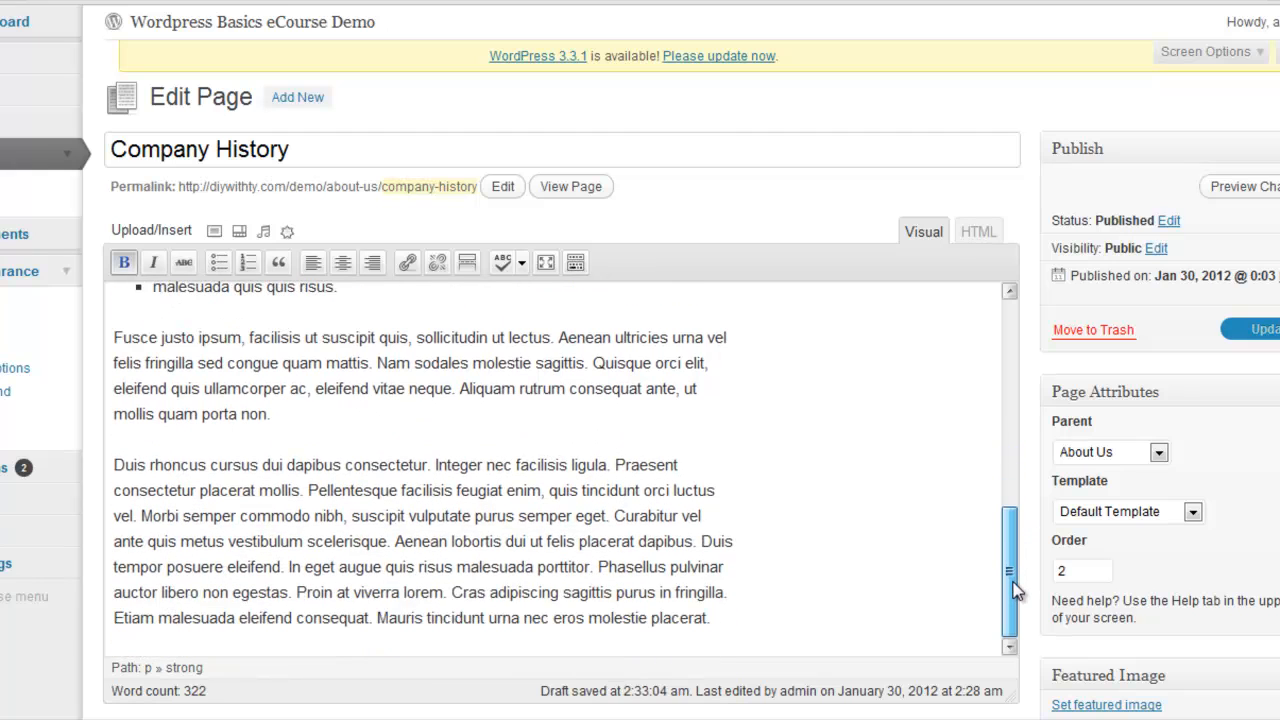
left_click_drag(1015, 590, 1015, 365)
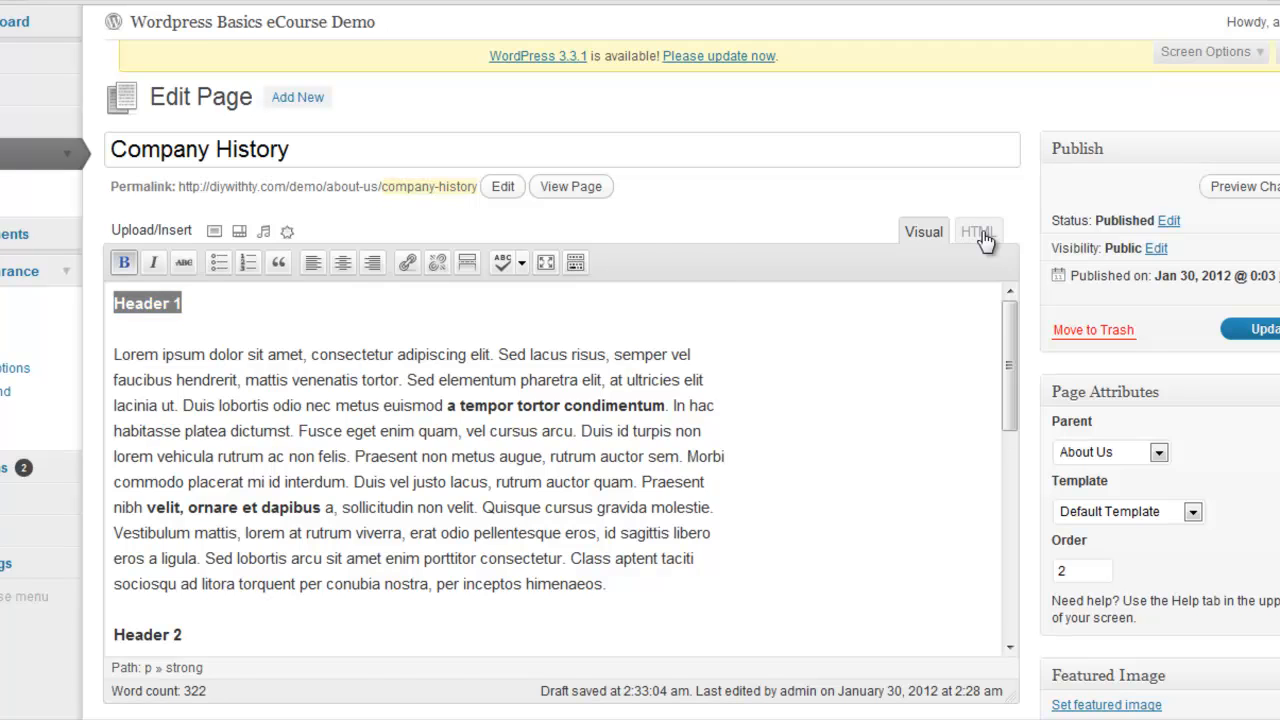
- Show the page's HTML source and examine the strong tags around "Header 1" and "a tempor tortor condimentum" and the em tags below "Header 2"
left_click(977, 233)
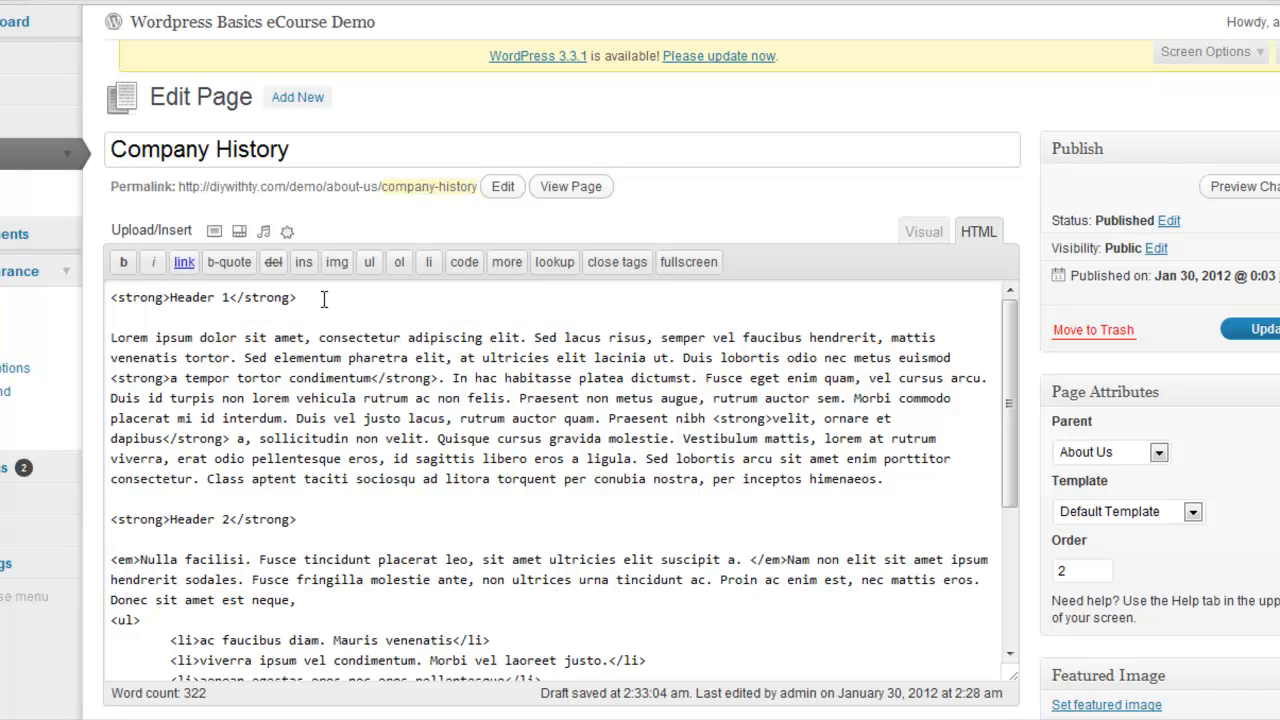
left_click_drag(316, 297, 93, 300)
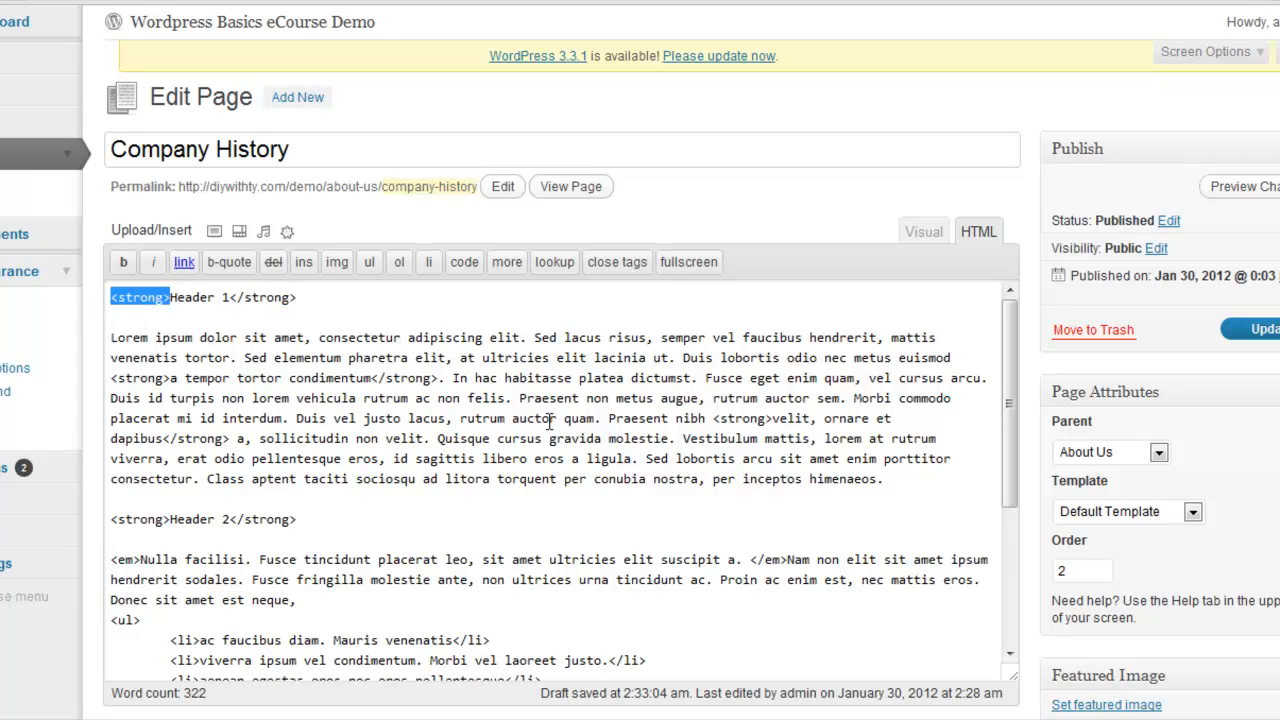
left_click_drag(298, 297, 228, 297)
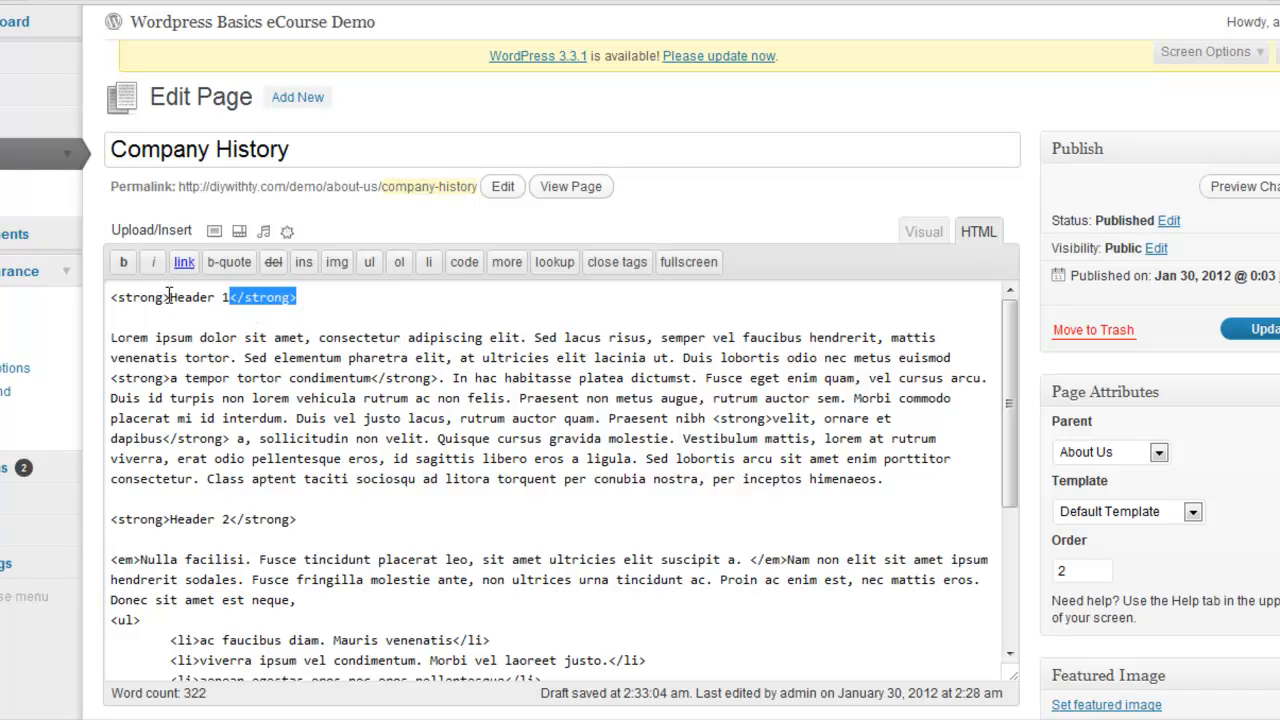
left_click_drag(170, 297, 108, 297)
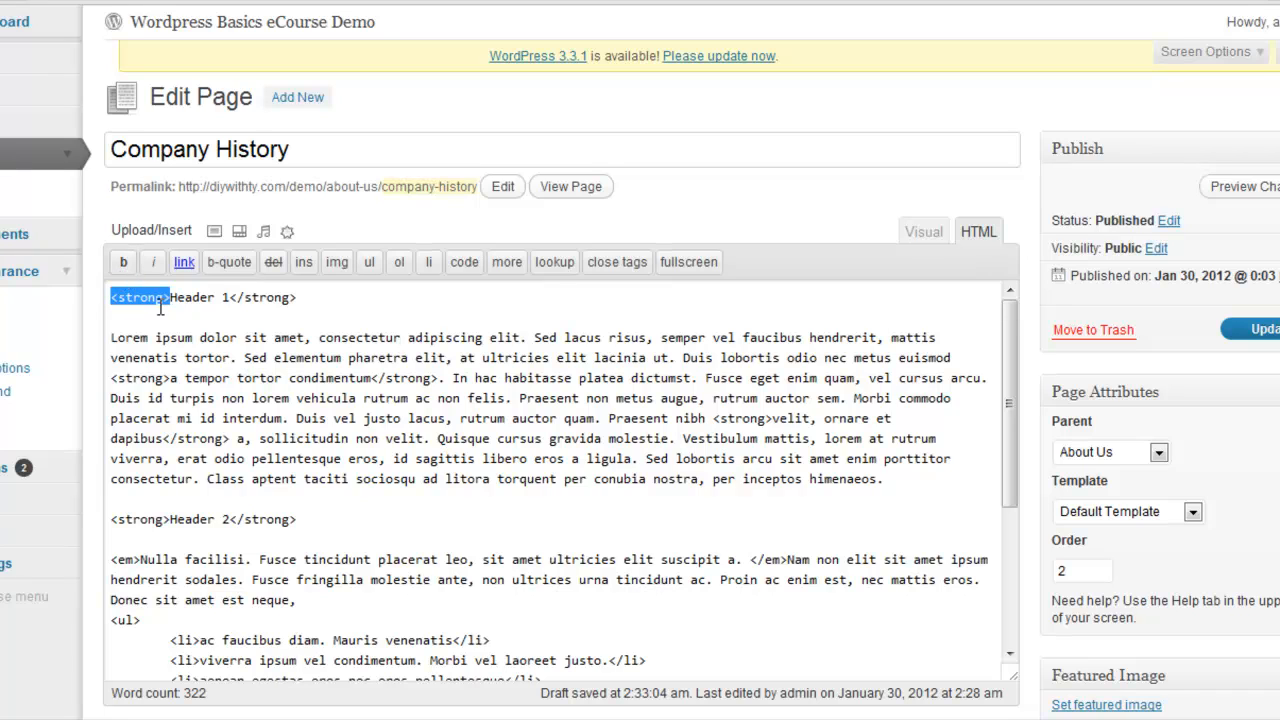
left_click(440, 378)
left_click_drag(440, 378, 113, 378)
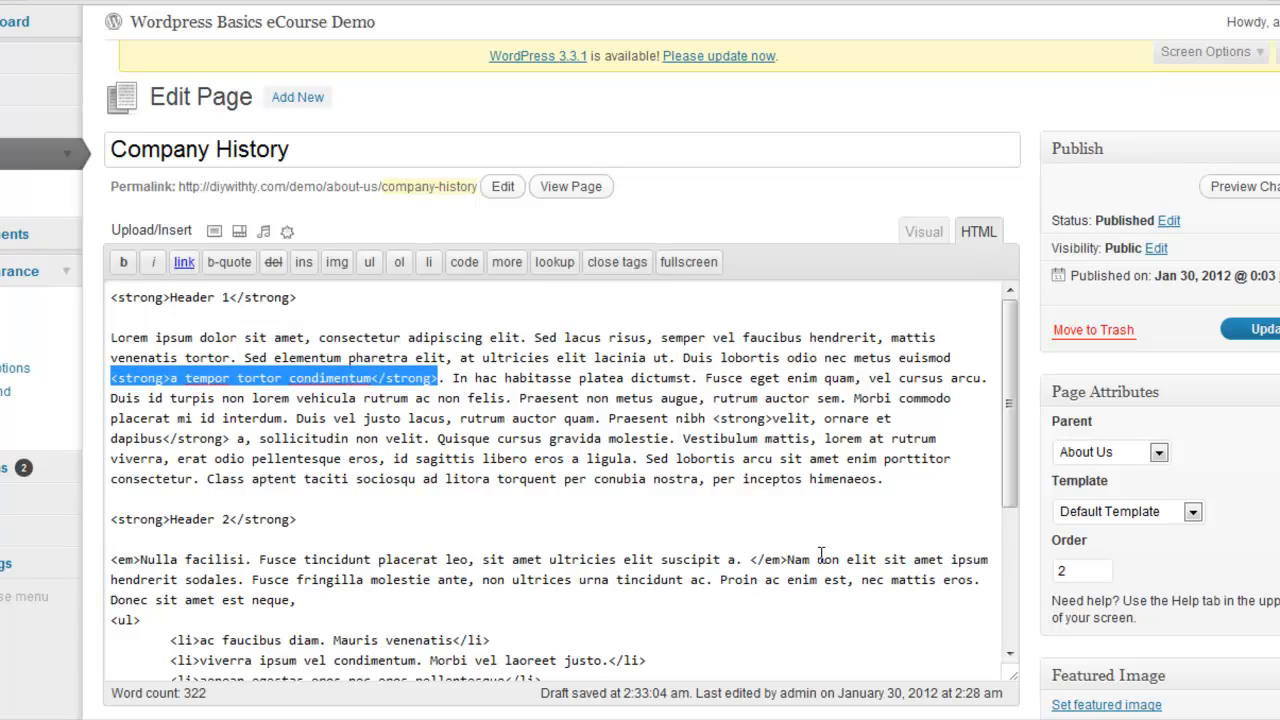
left_click_drag(787, 559, 110, 561)
left_click(130, 562)
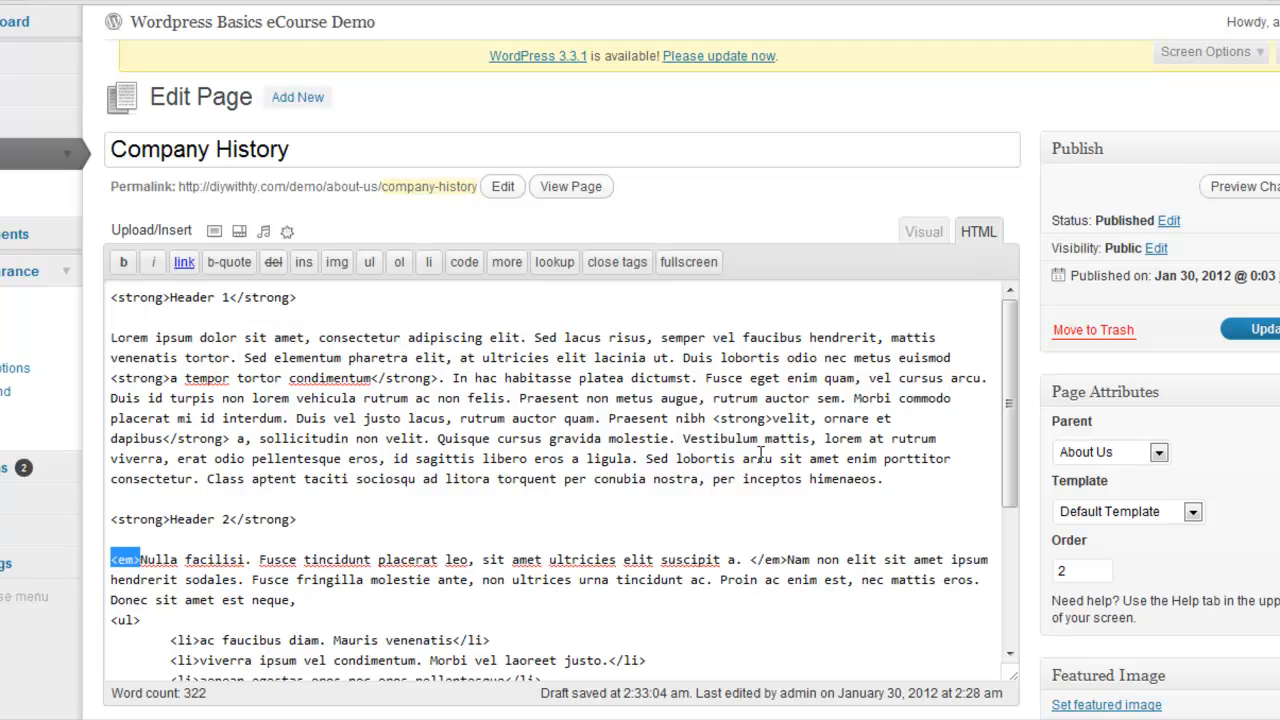
- Examine the ul and li tags of the bullet list in the HTML source, and return to the visual view of the page
left_click_drag(1012, 443, 1020, 543)
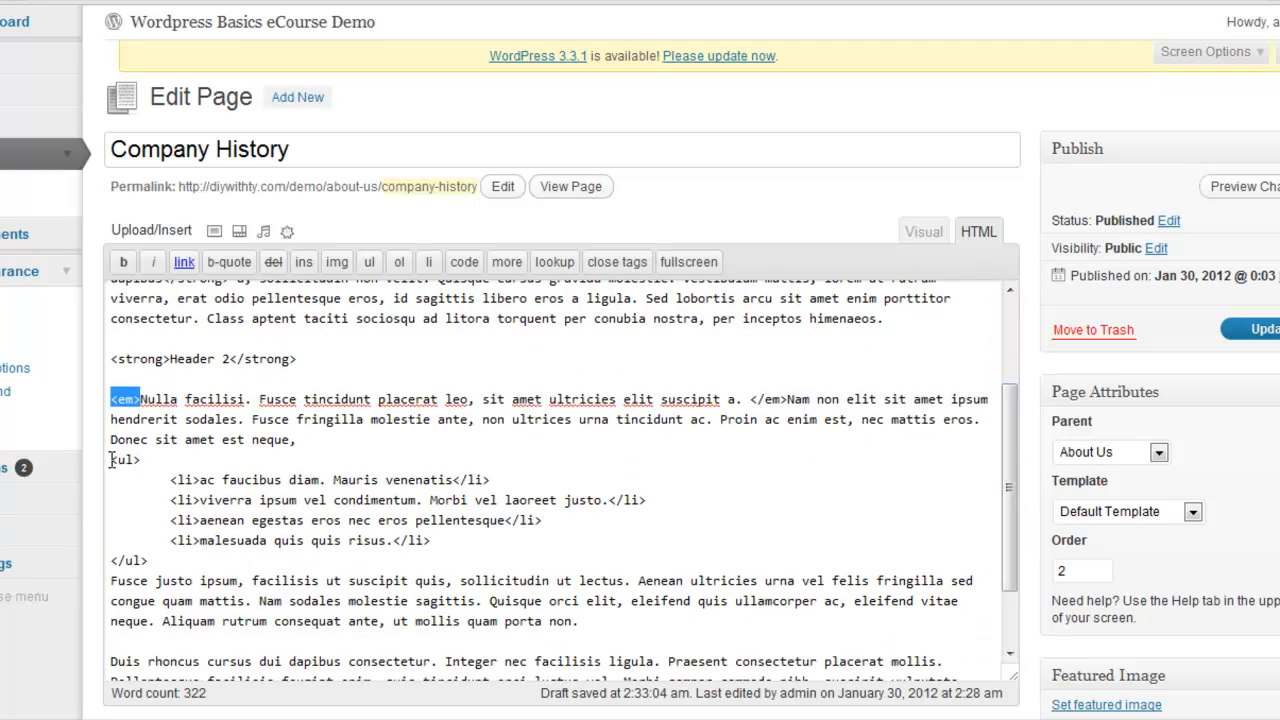
left_click_drag(112, 459, 185, 553)
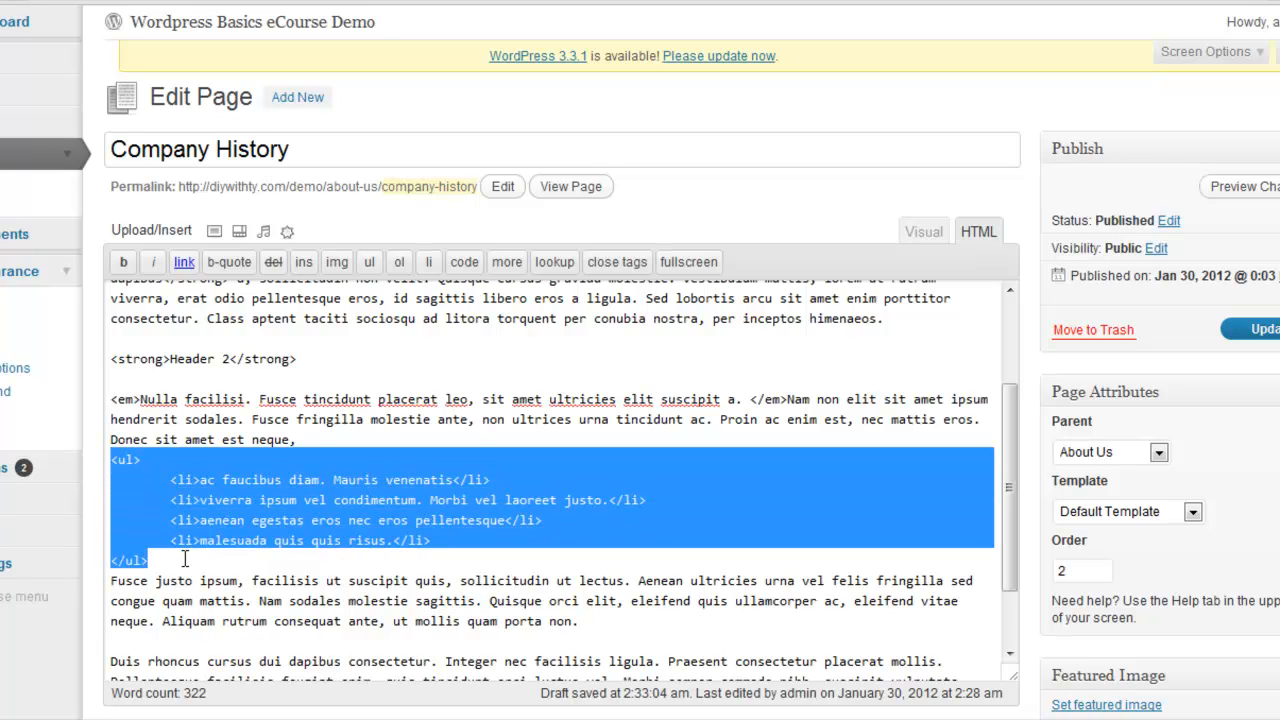
left_click(142, 461)
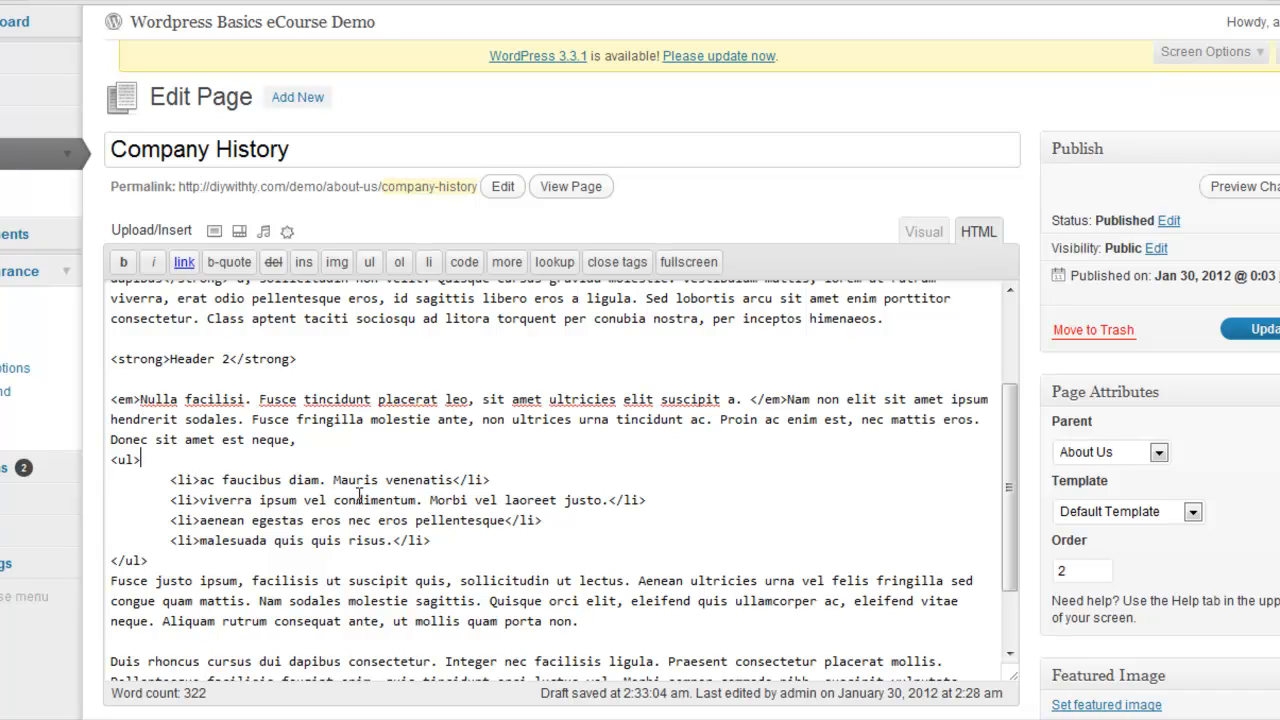
left_click_drag(1008, 500, 1001, 369)
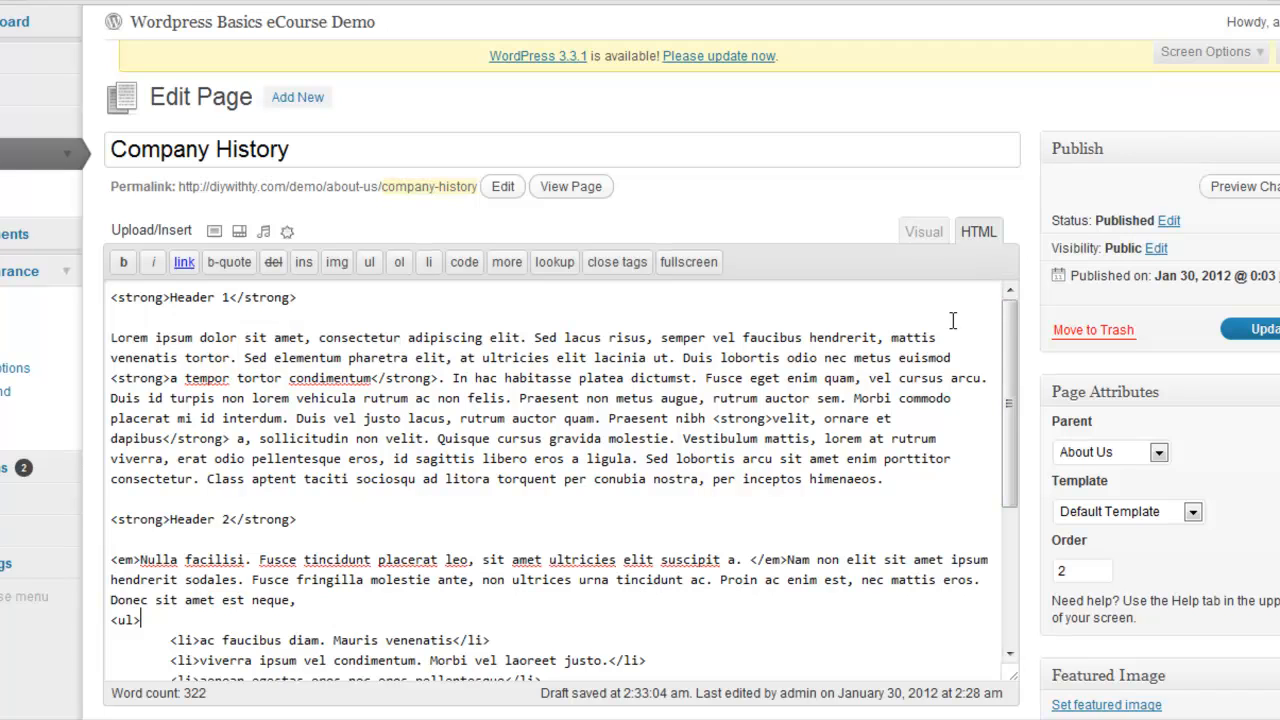
left_click(927, 232)
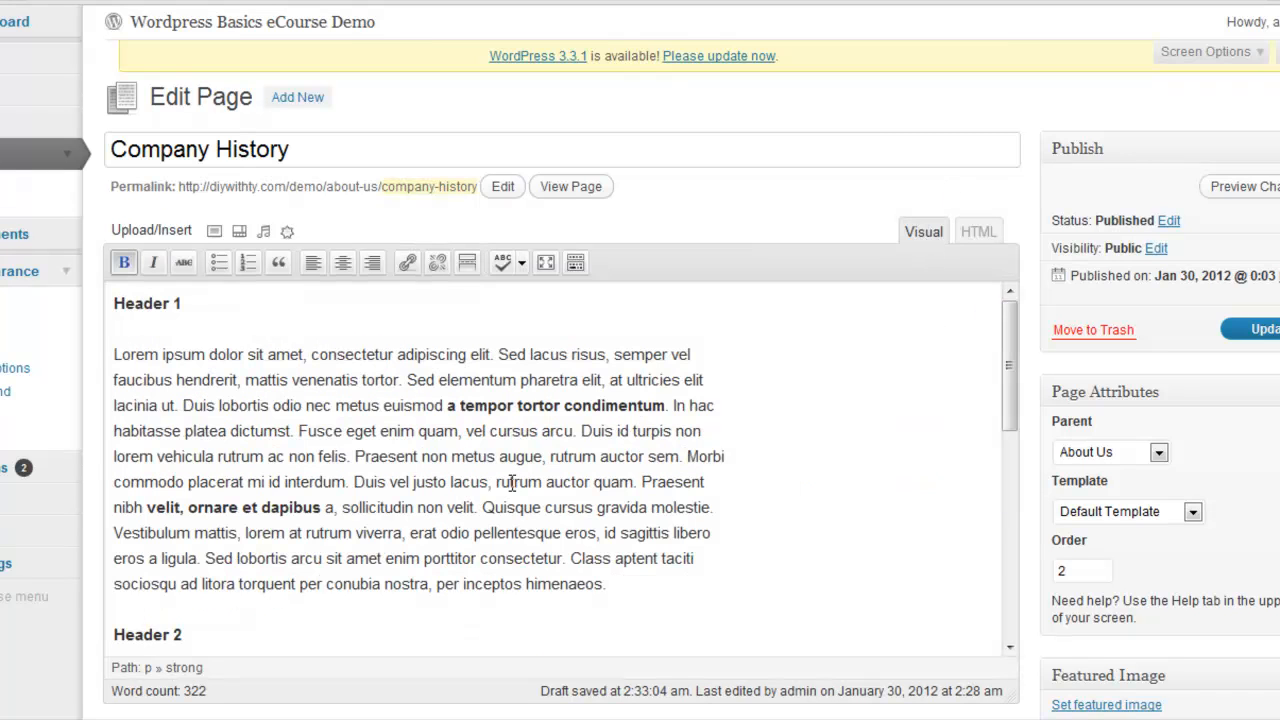
left_click_drag(1006, 409, 1000, 357)
- Recheck the "Header 1" strong tags and the bullet list markup in the HTML source, and switch back to the visual view
left_click(985, 238)
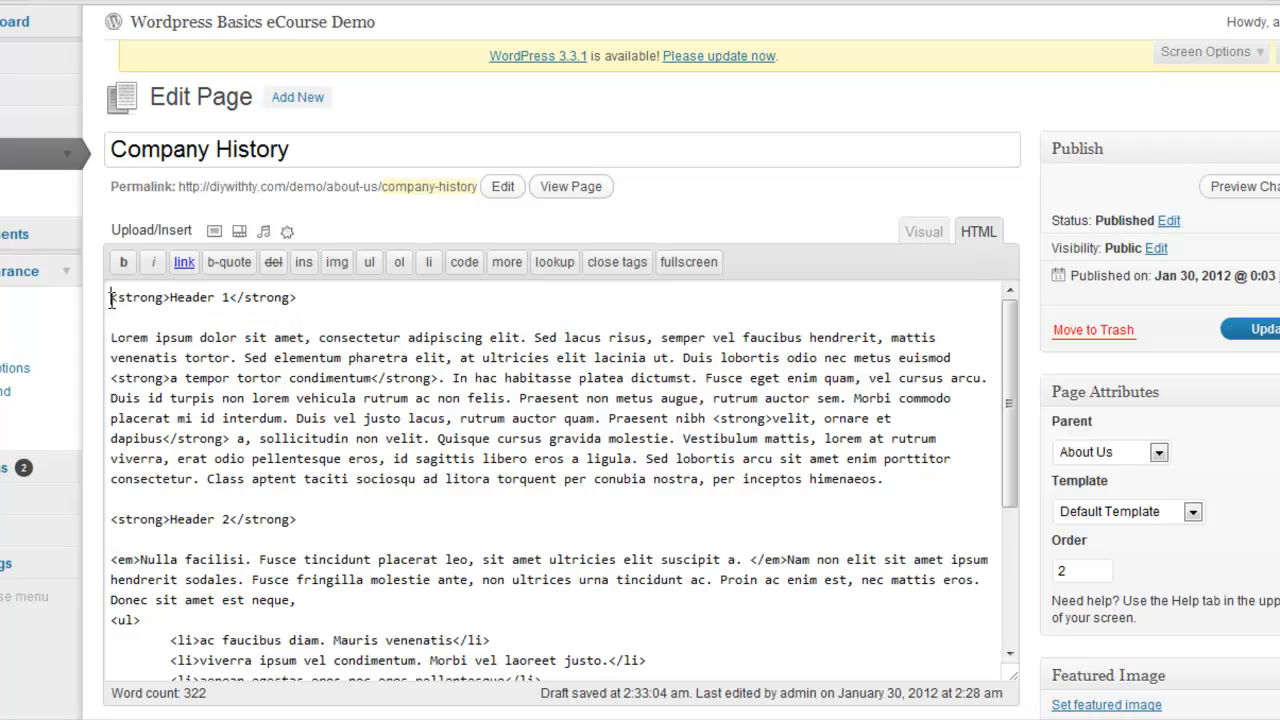
left_click_drag(111, 298, 162, 298)
left_click_drag(297, 298, 233, 297)
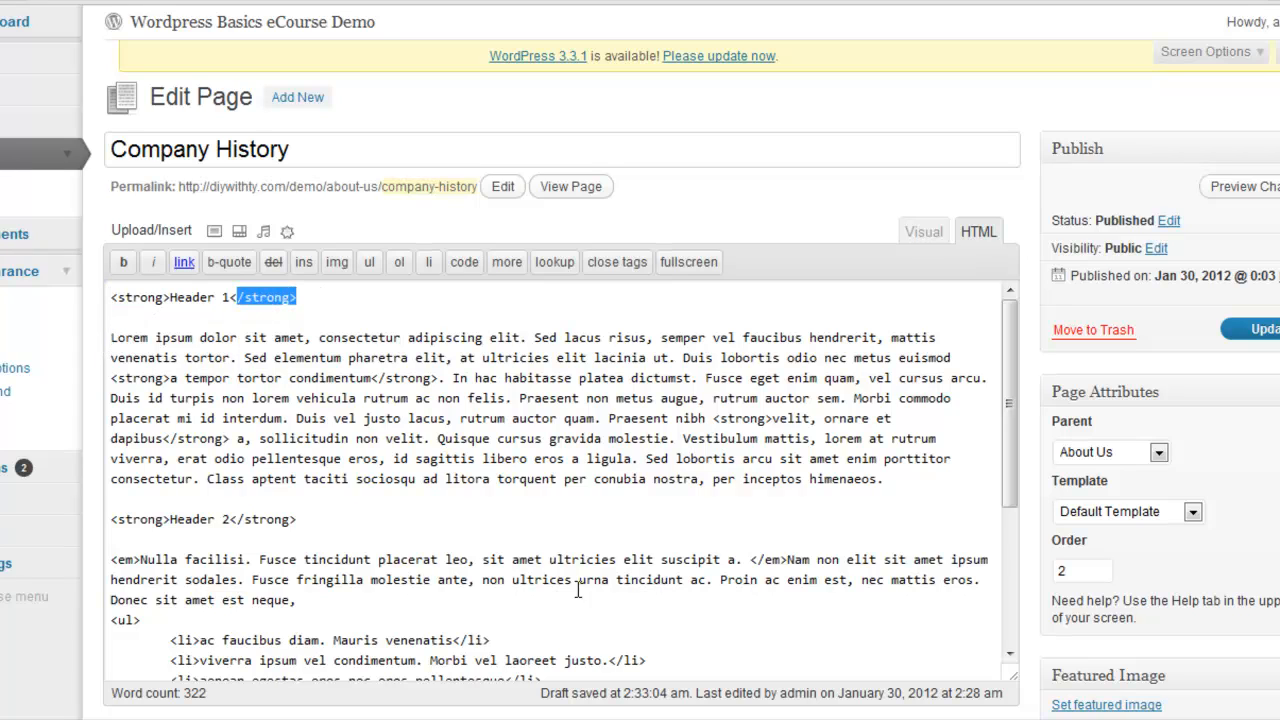
left_click_drag(1012, 443, 1021, 595)
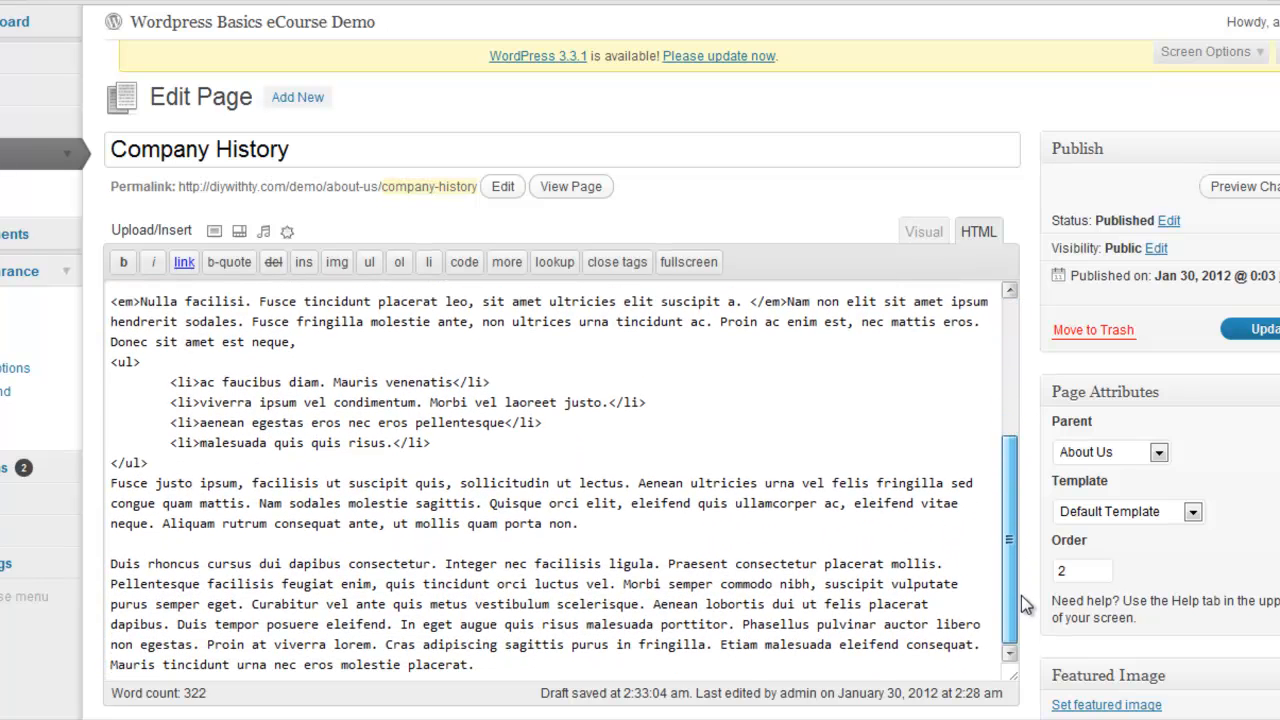
left_click_drag(1021, 598, 1019, 568)
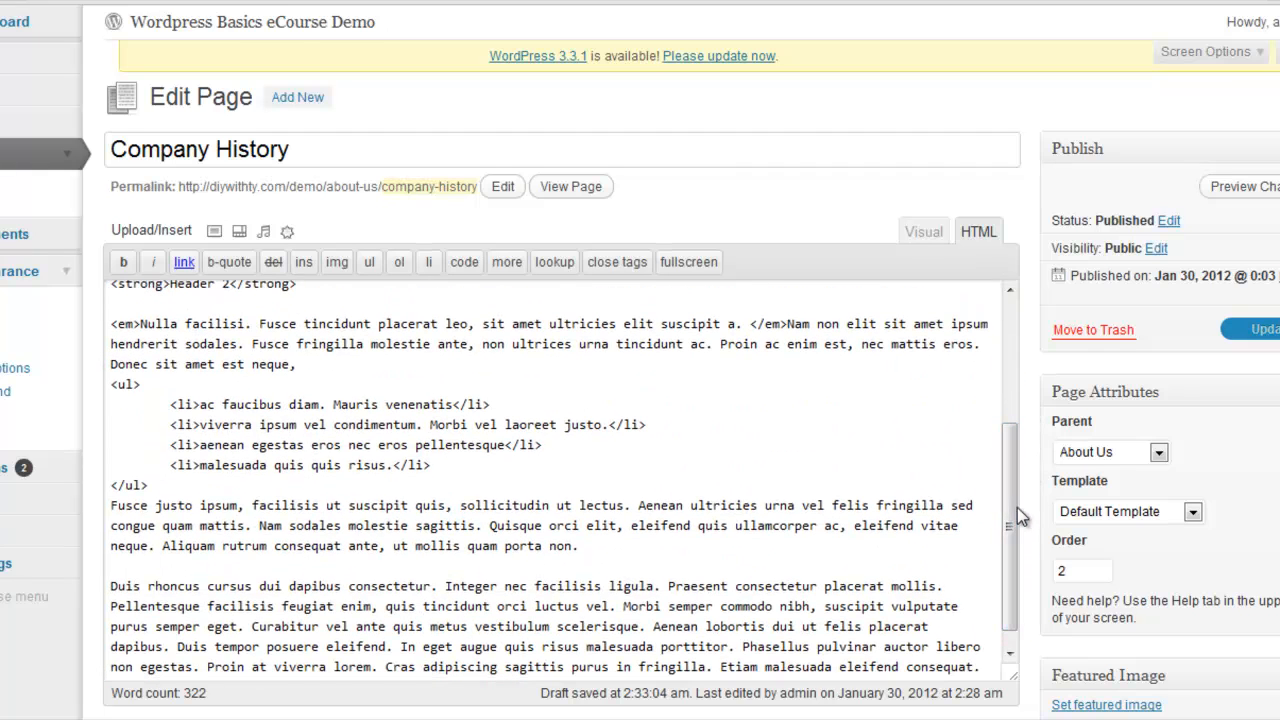
left_click_drag(1009, 511, 1006, 410)
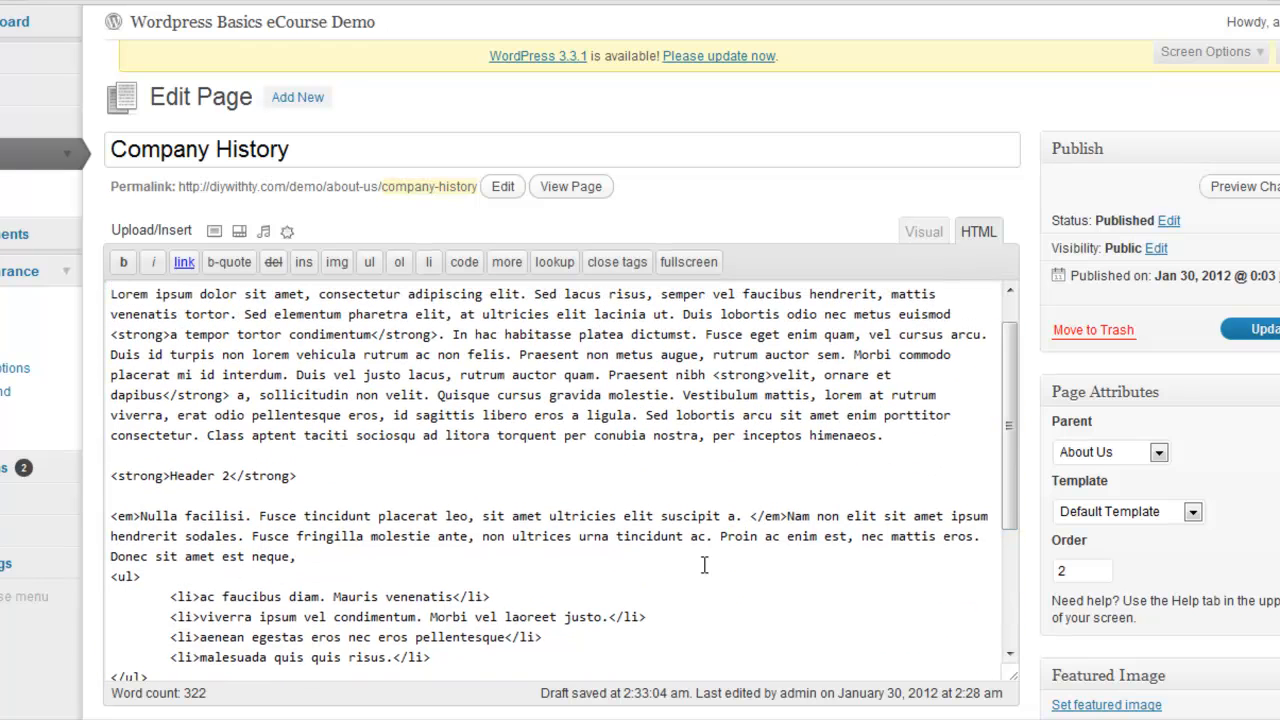
left_click_drag(110, 576, 411, 671)
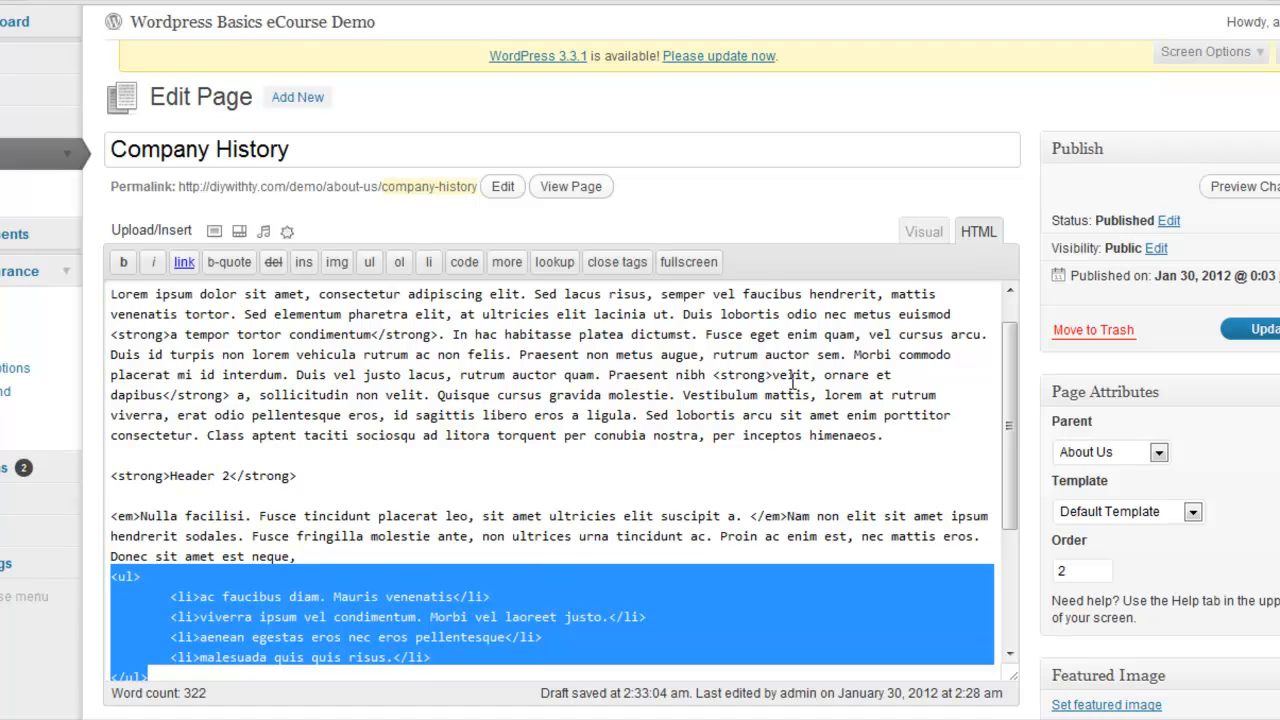
left_click(920, 232)
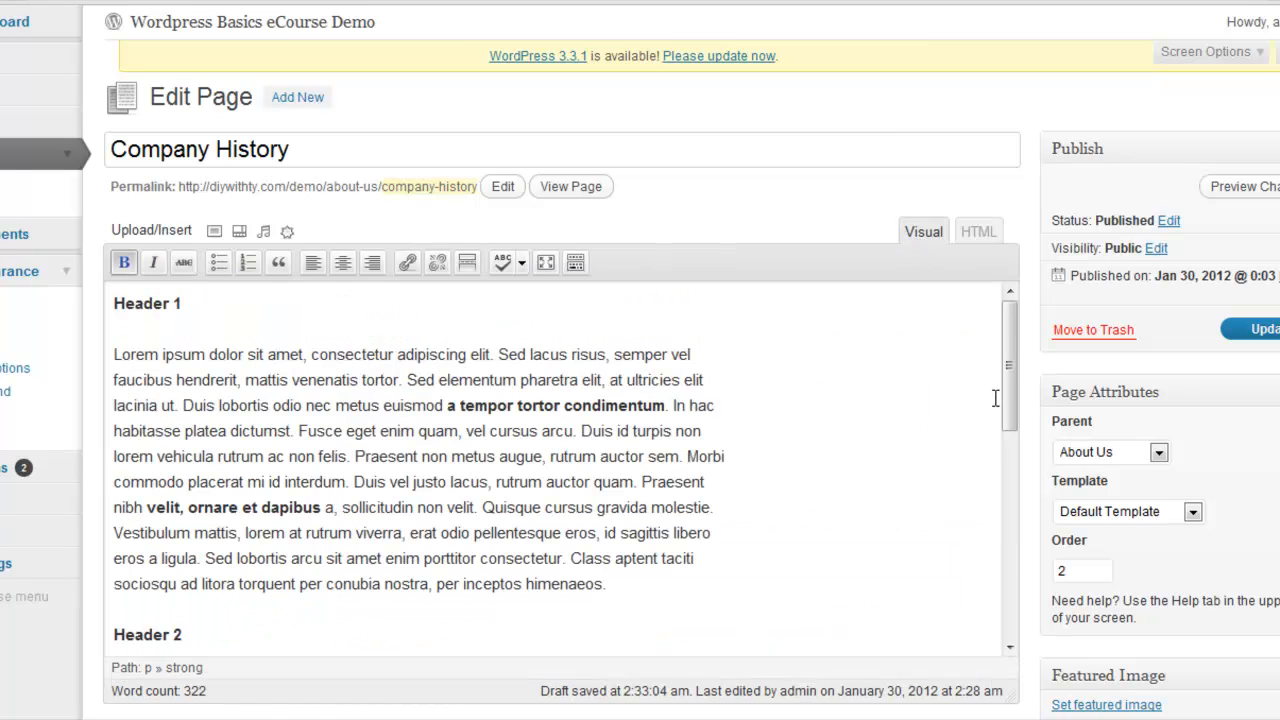
- Update the Company History page and reload its live version on the website
left_click(1265, 331)
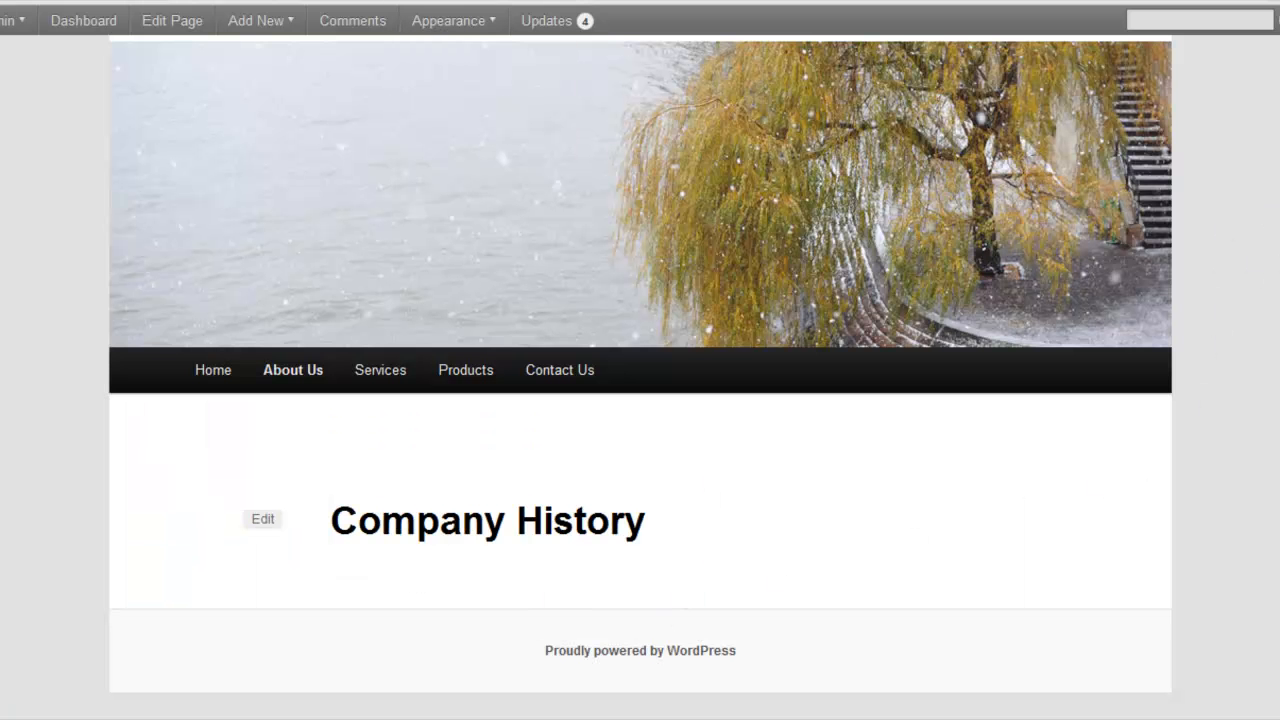
right_click(1186, 251)
left_click(1205, 313)
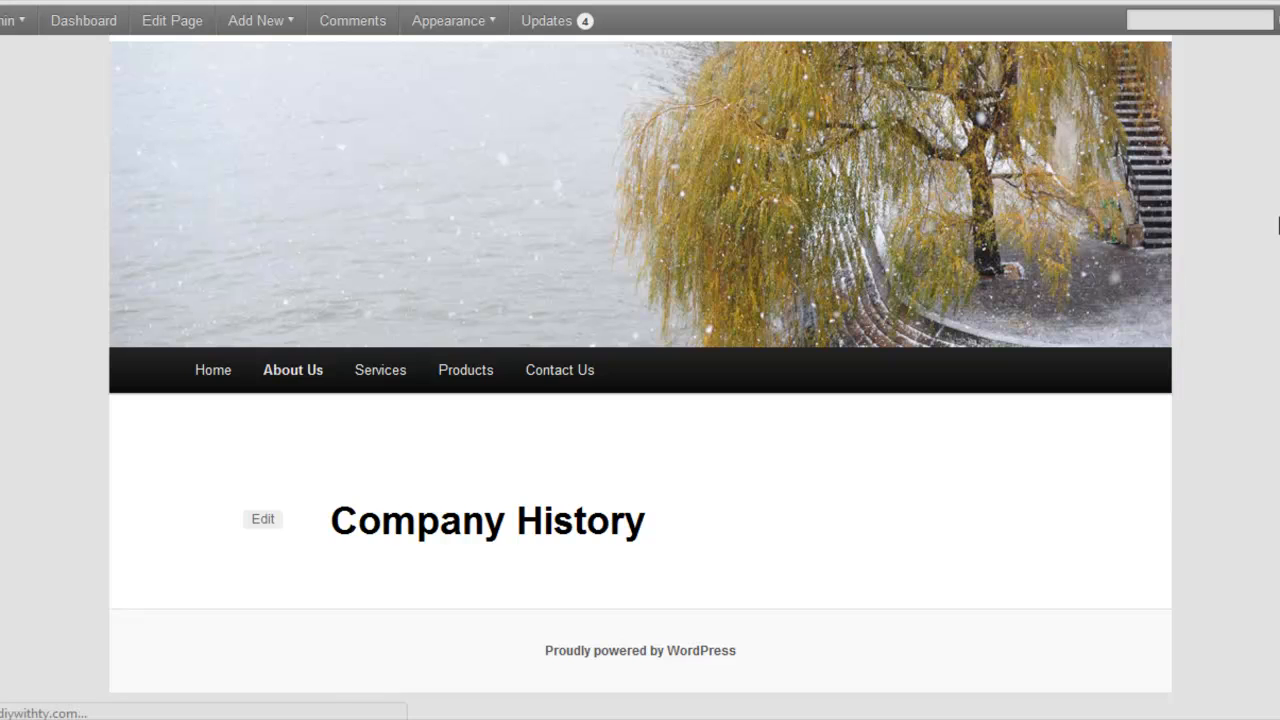
- Review the headings, bold and italic text and bullet list on the live Company History page, and return to its editing page
scroll(1278, 226, "down", 1)
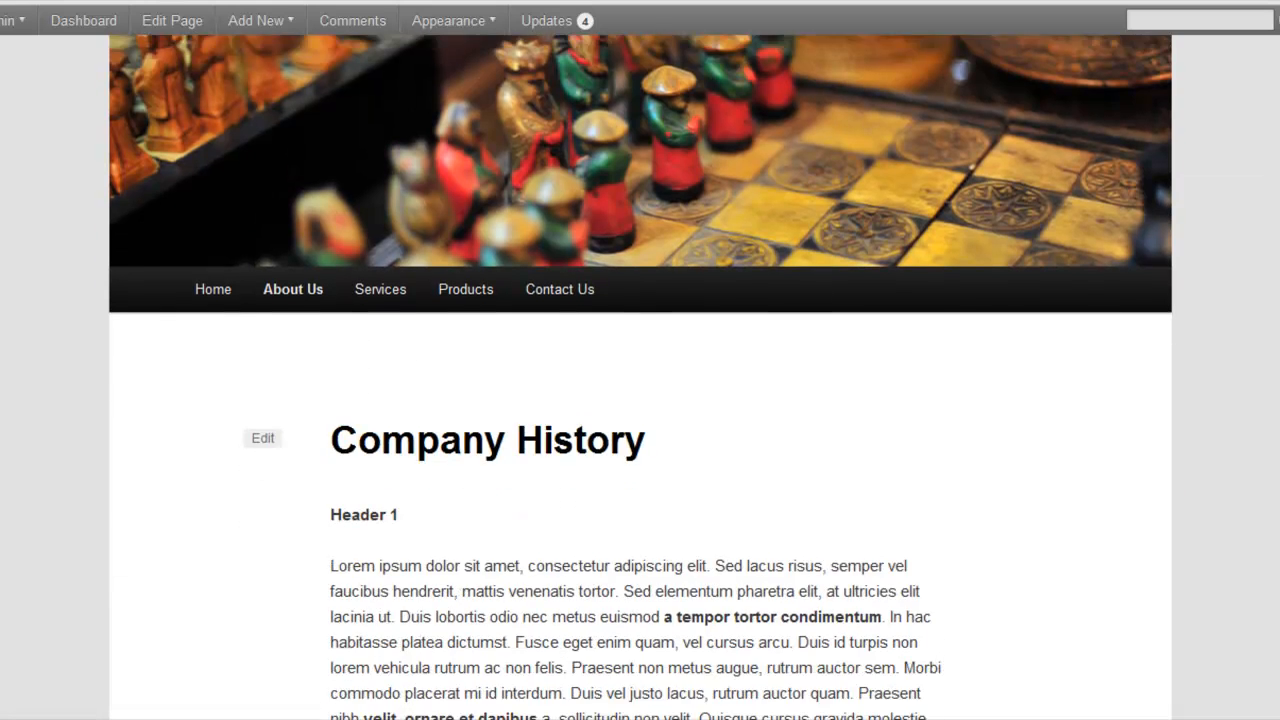
scroll(640, 376, "down", 4)
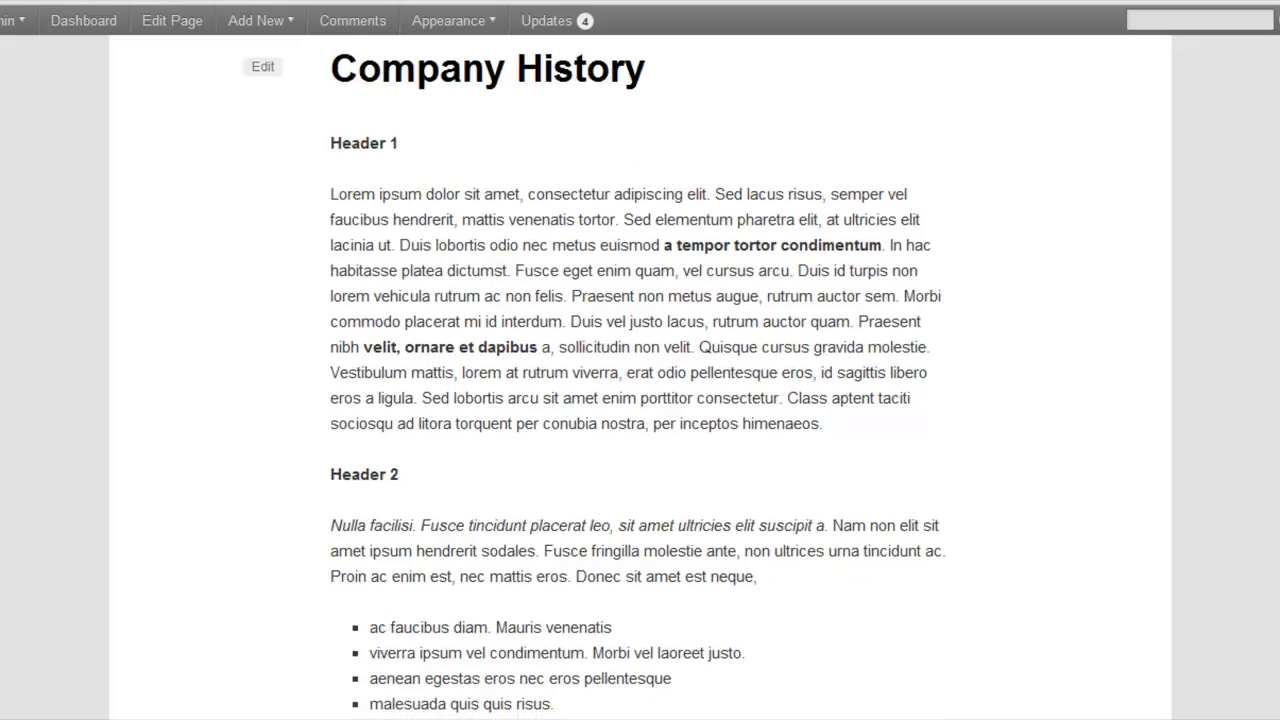
scroll(640, 376, "down", 3)
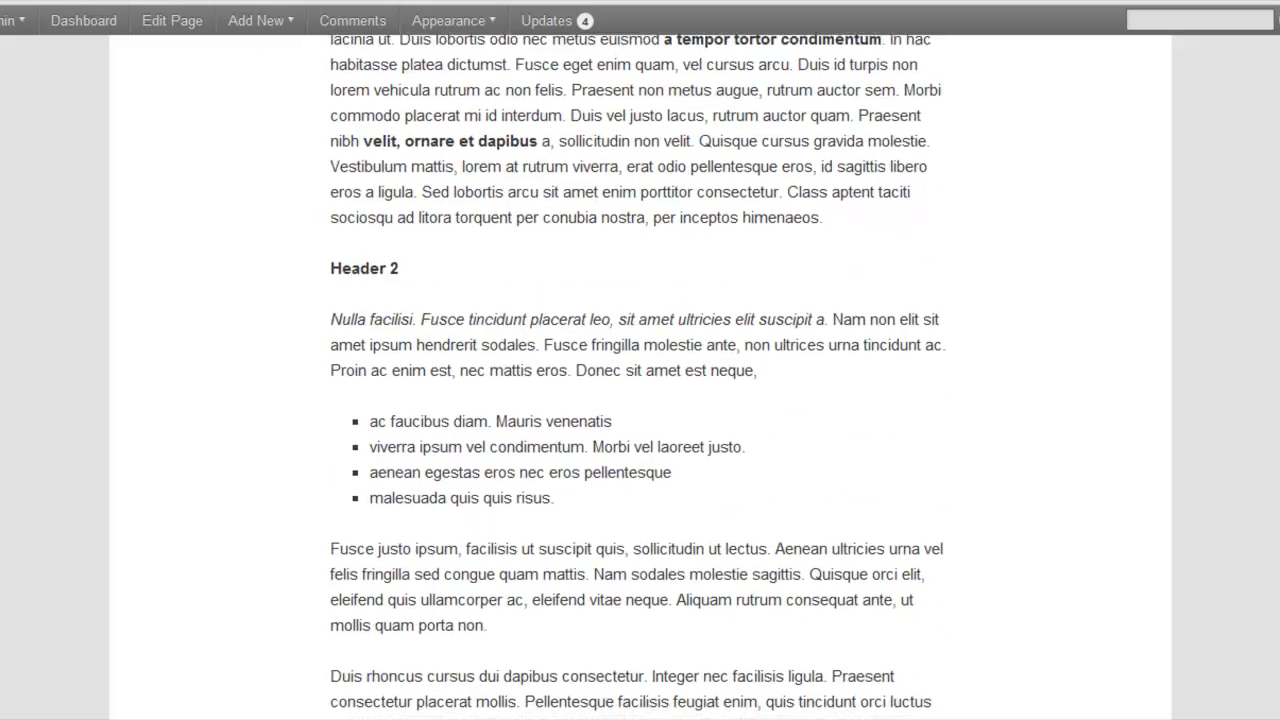
scroll(640, 376, "down", 3)
scroll(640, 376, "up", 10)
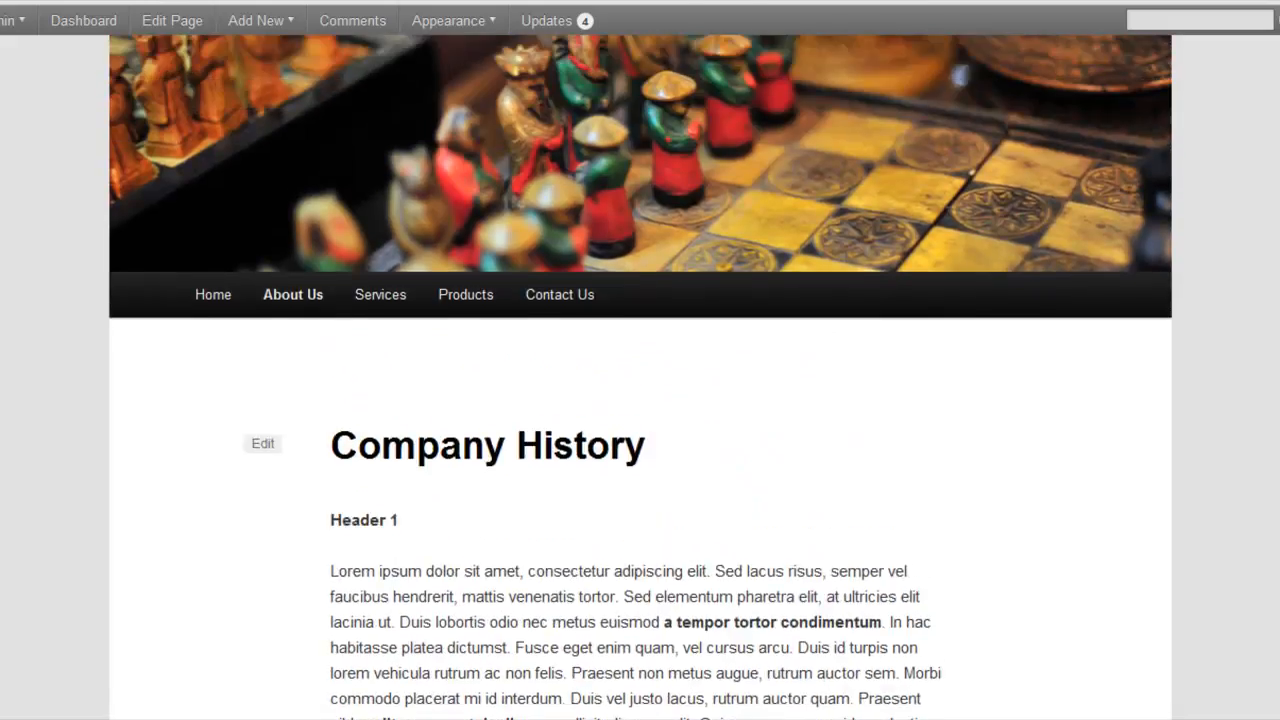
scroll(640, 376, "up", 1)
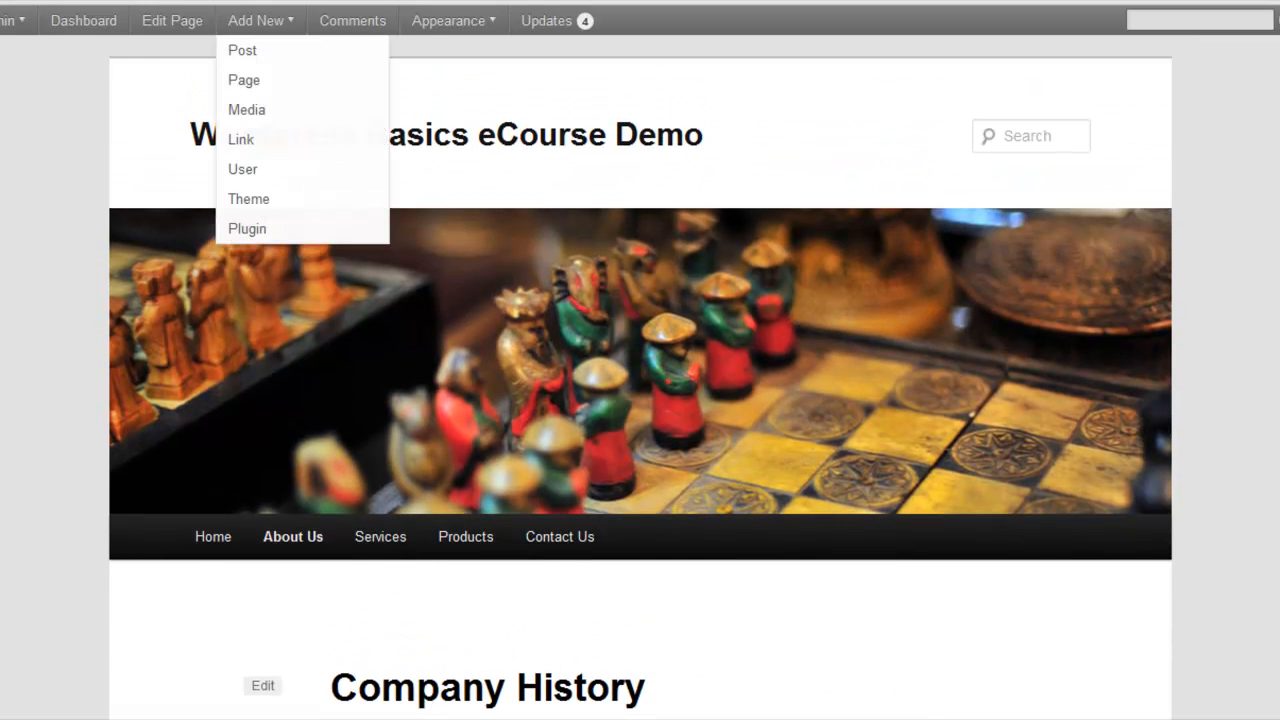
left_click(240, 1)
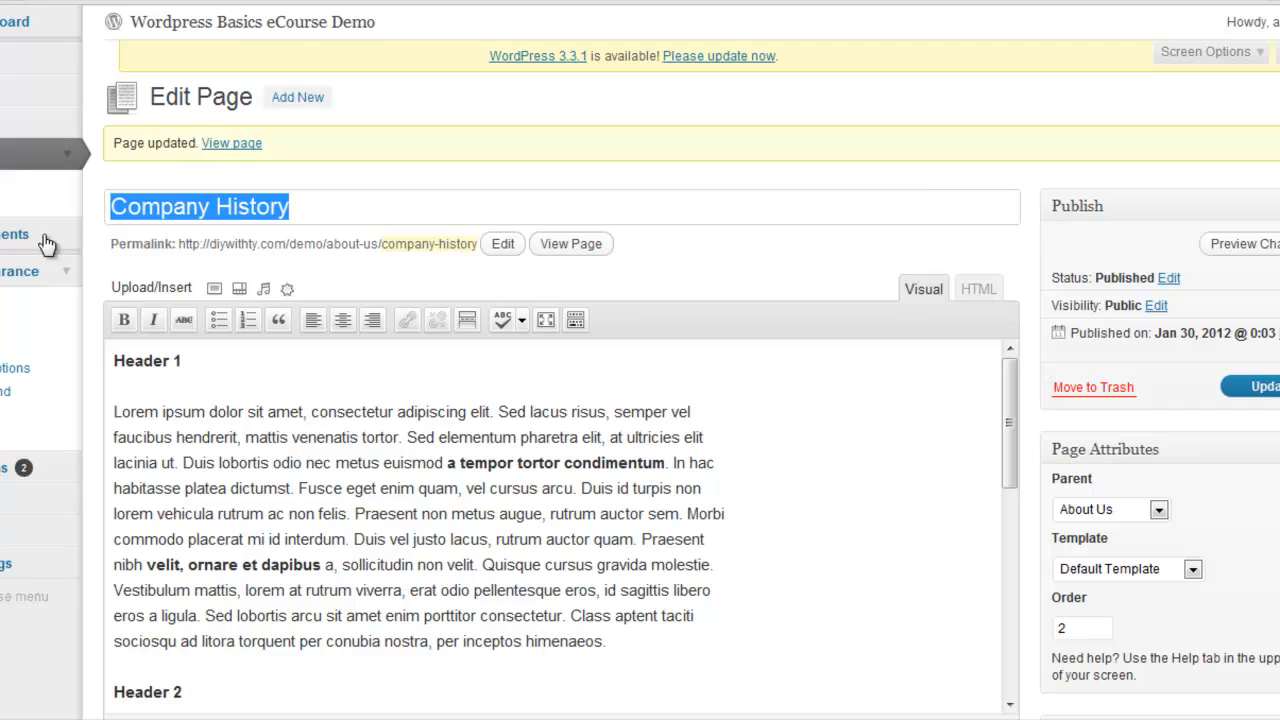
- Open the Products page for editing, check its text in the HTML source, and return to the visual view
left_click(2, 158)
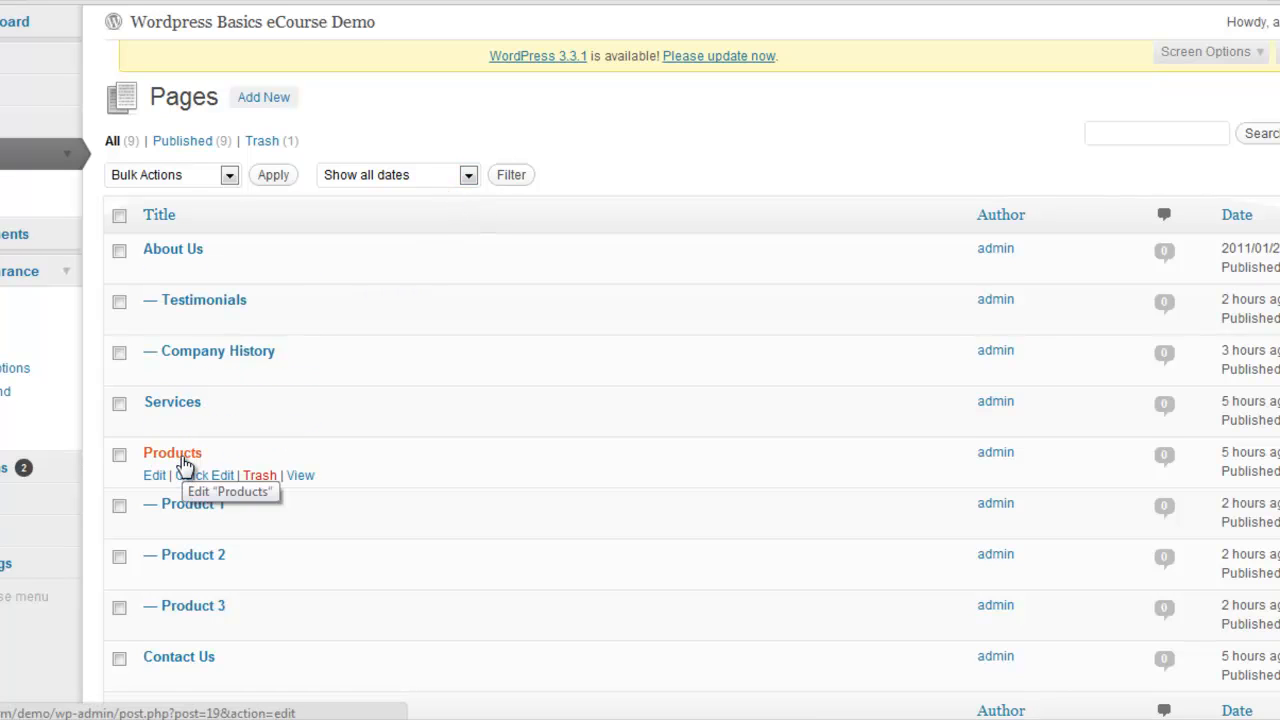
left_click(185, 463)
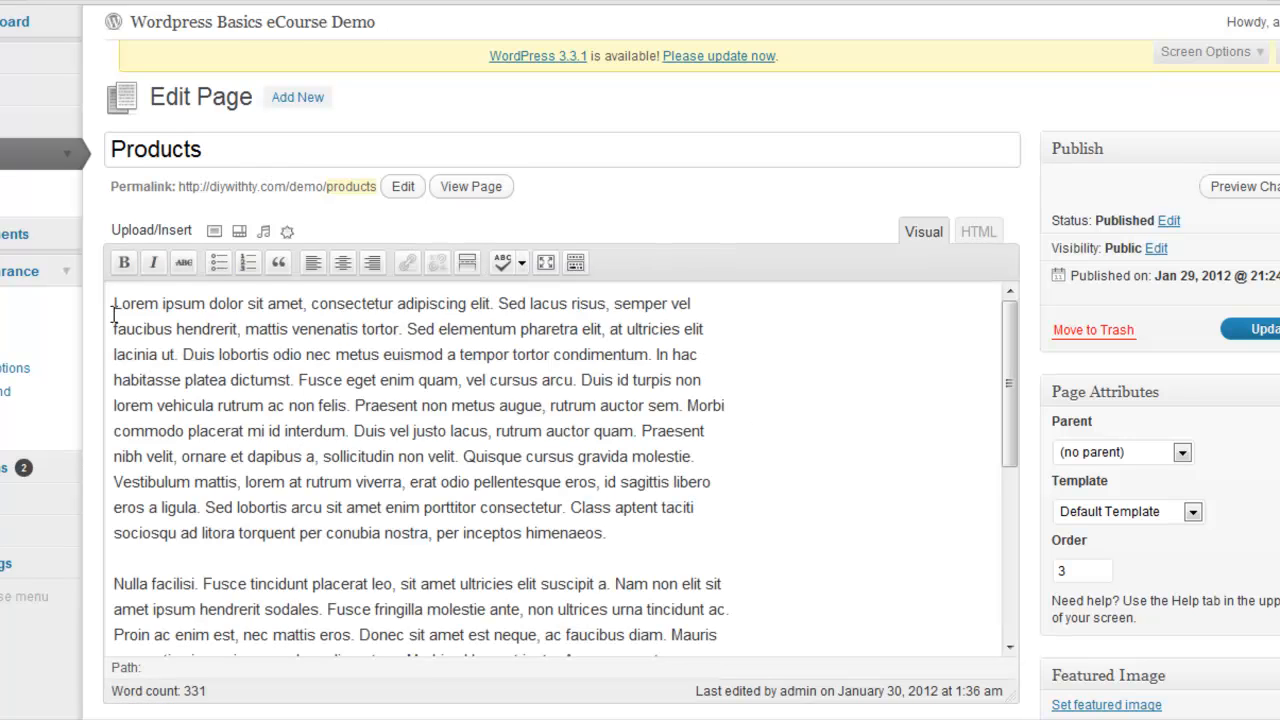
left_click(978, 234)
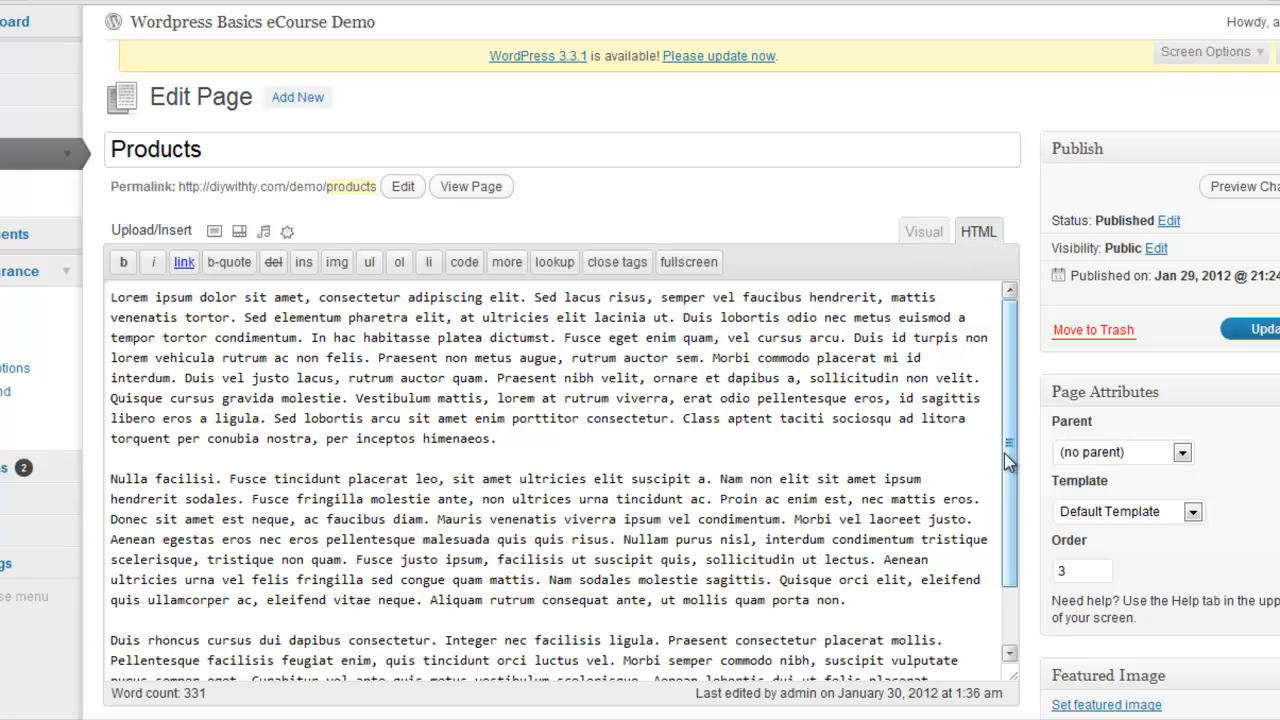
left_click_drag(1007, 453, 1007, 346)
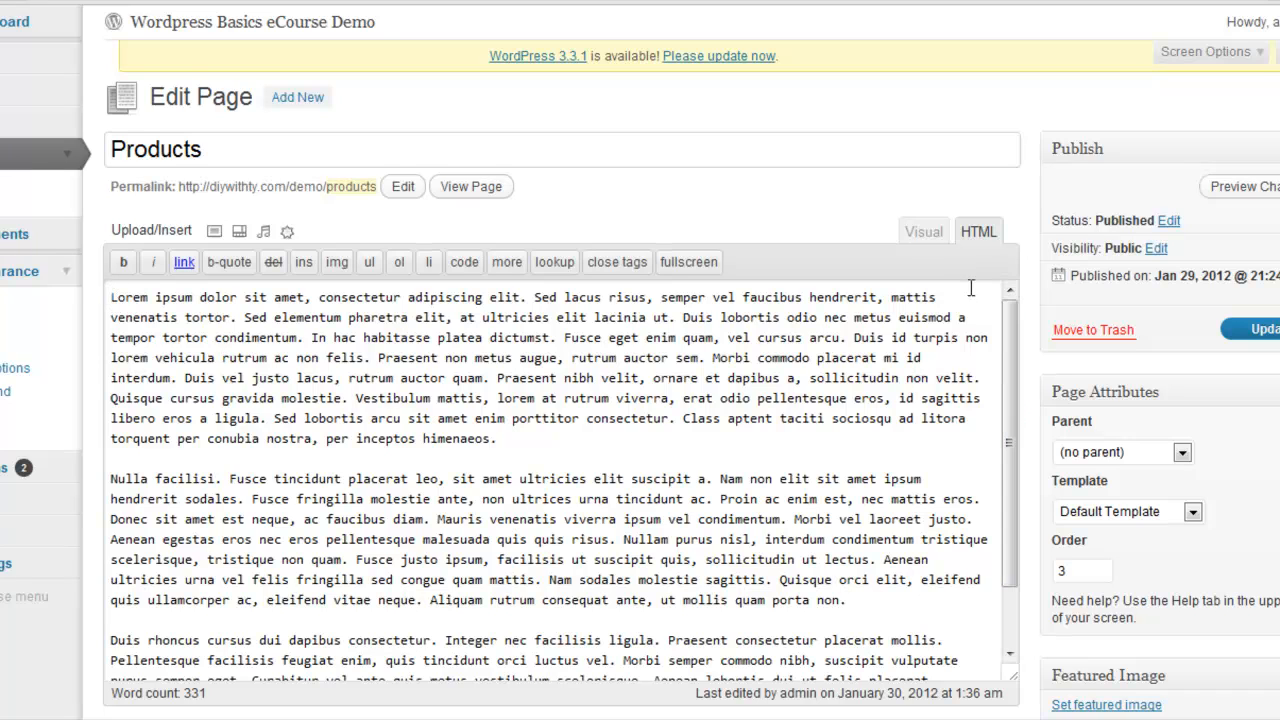
left_click(923, 231)
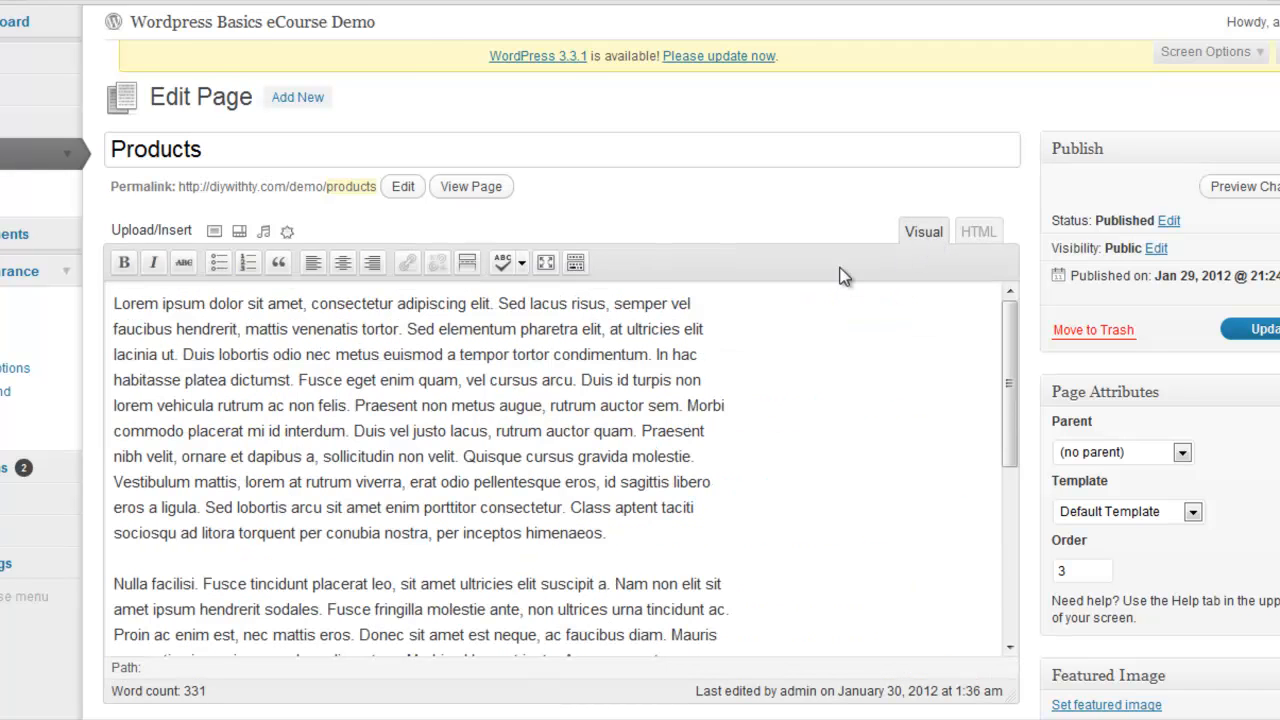
- Add the line "Header 1" above the first paragraph of the Products page and make it bold
left_click(114, 303)
key("Return")
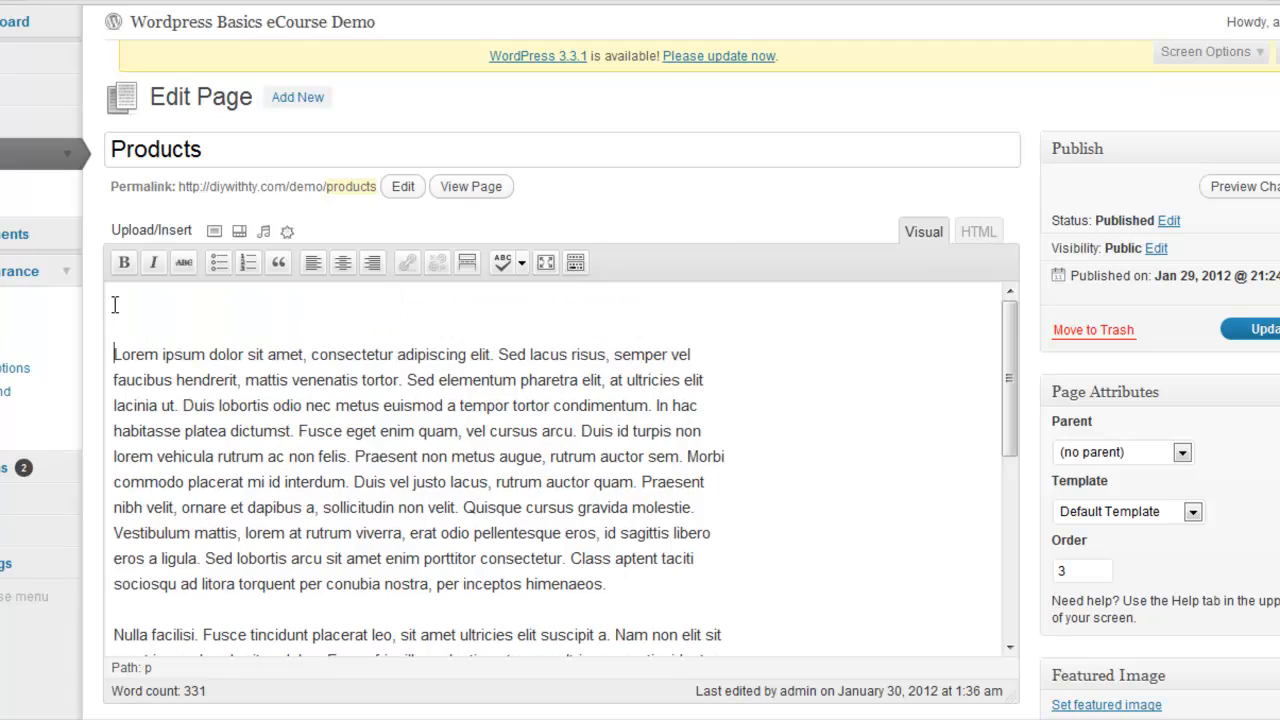
left_click(115, 304)
type("Header 1")
left_click_drag(189, 301, 112, 307)
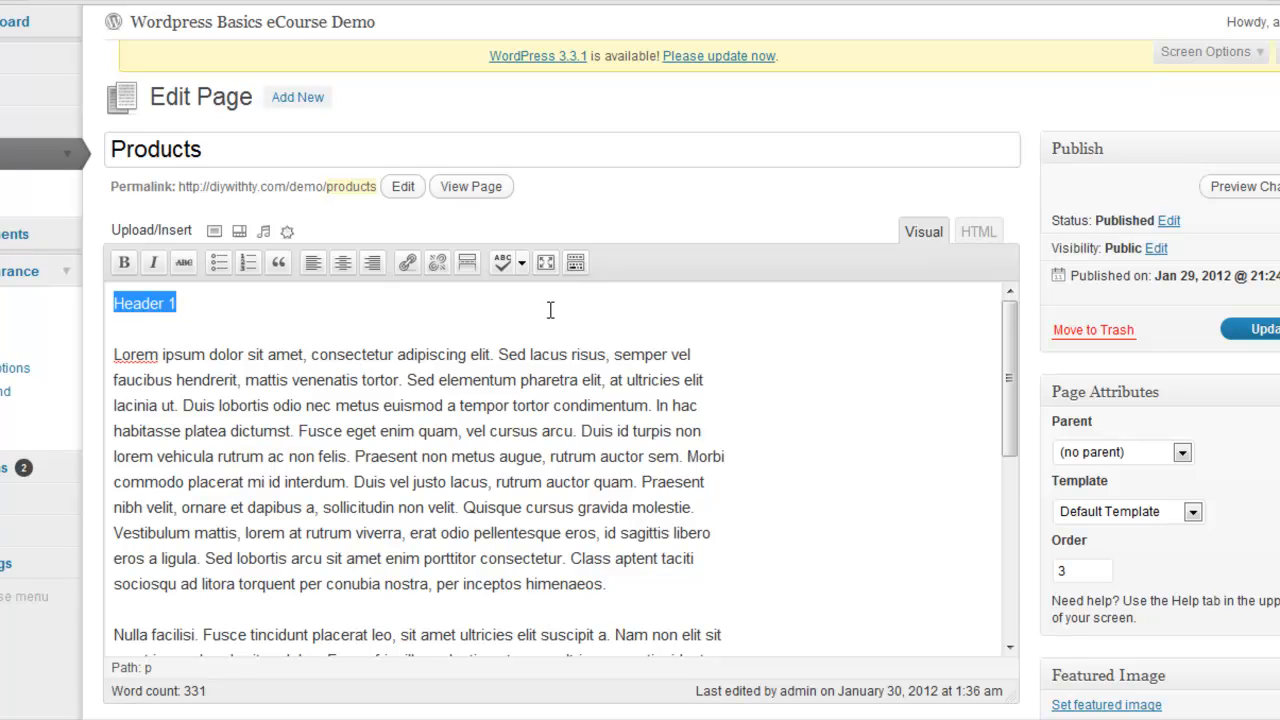
left_click(123, 266)
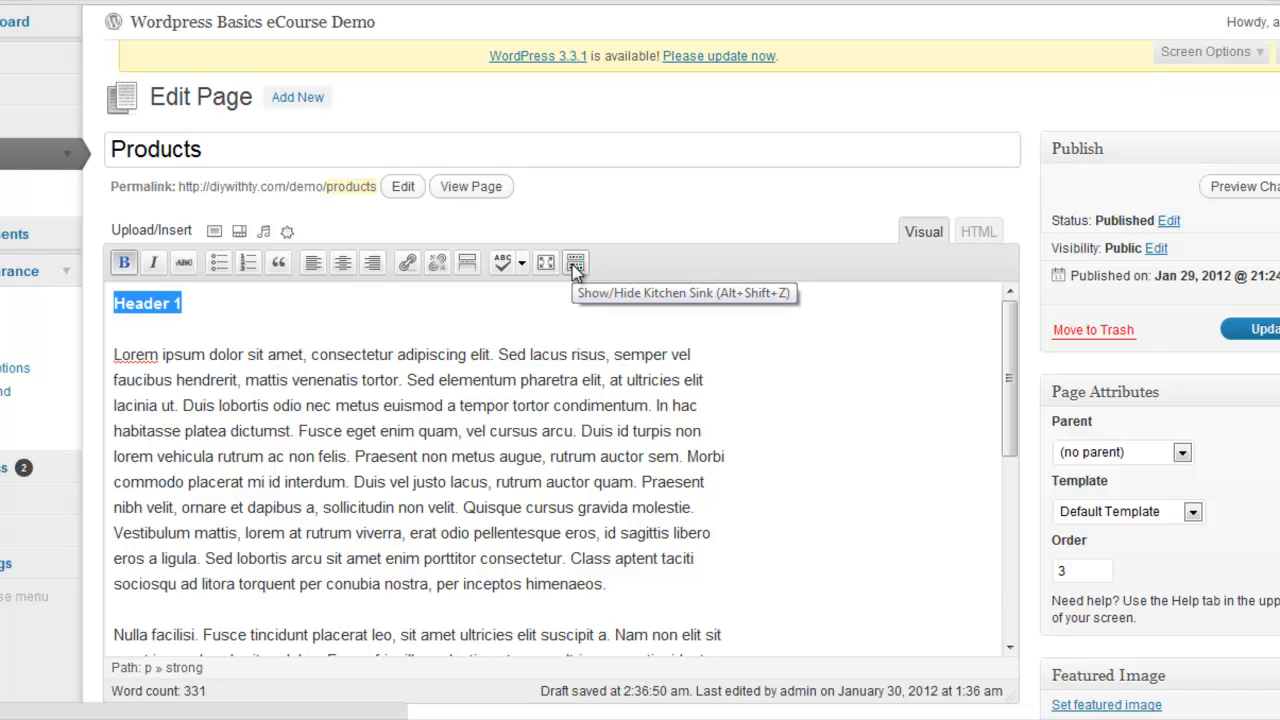
- Show the Kitchen Sink formatting options and apply the Heading 1 format to "Header 1"
left_click(575, 263)
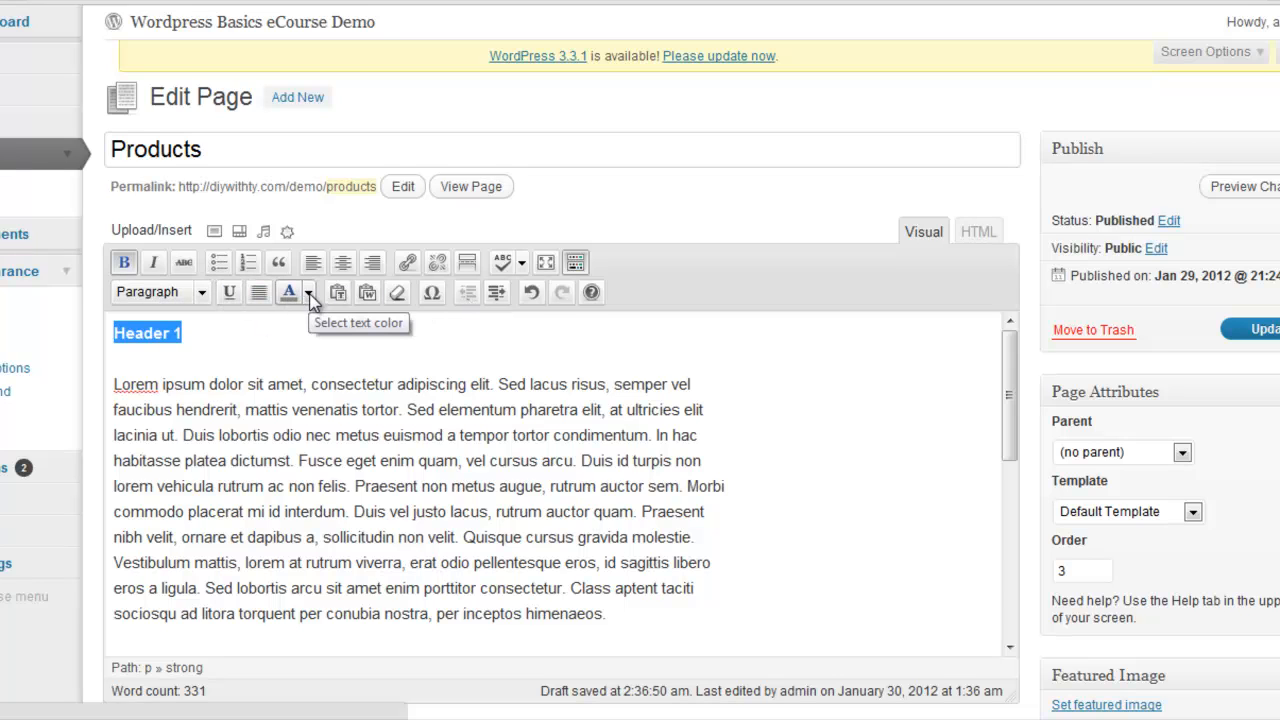
left_click(222, 340)
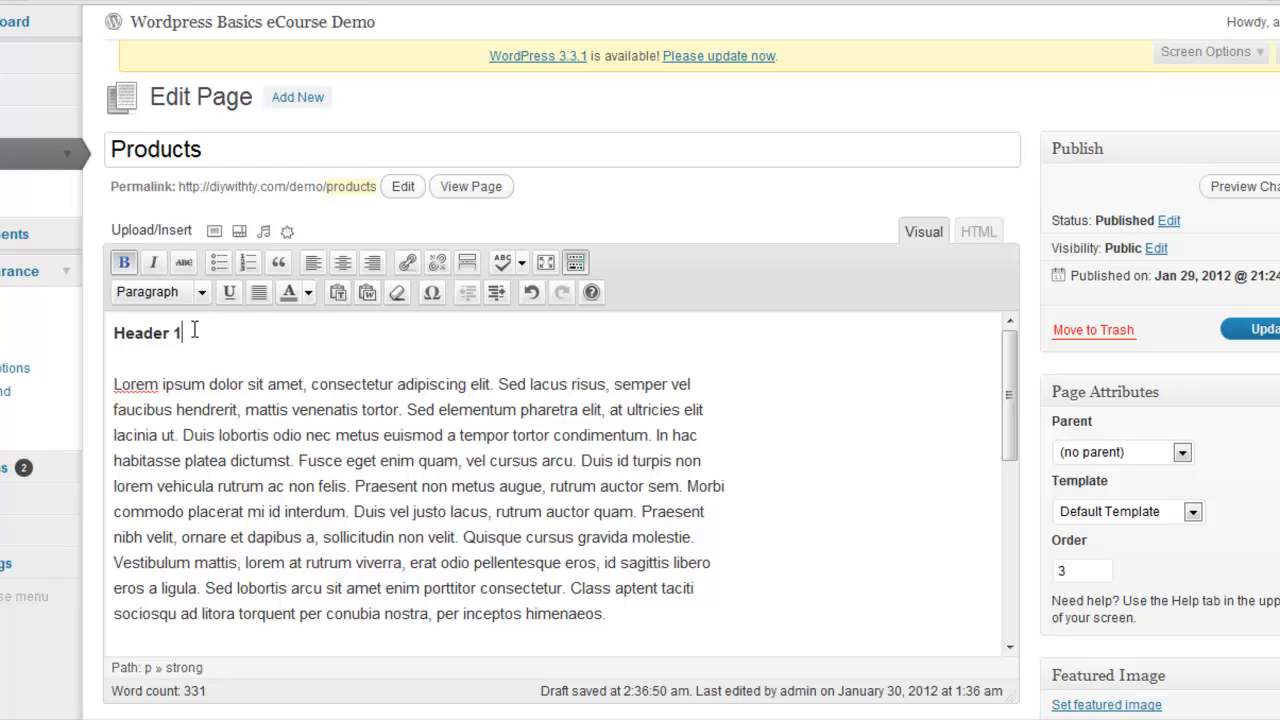
left_click_drag(195, 330, 110, 335)
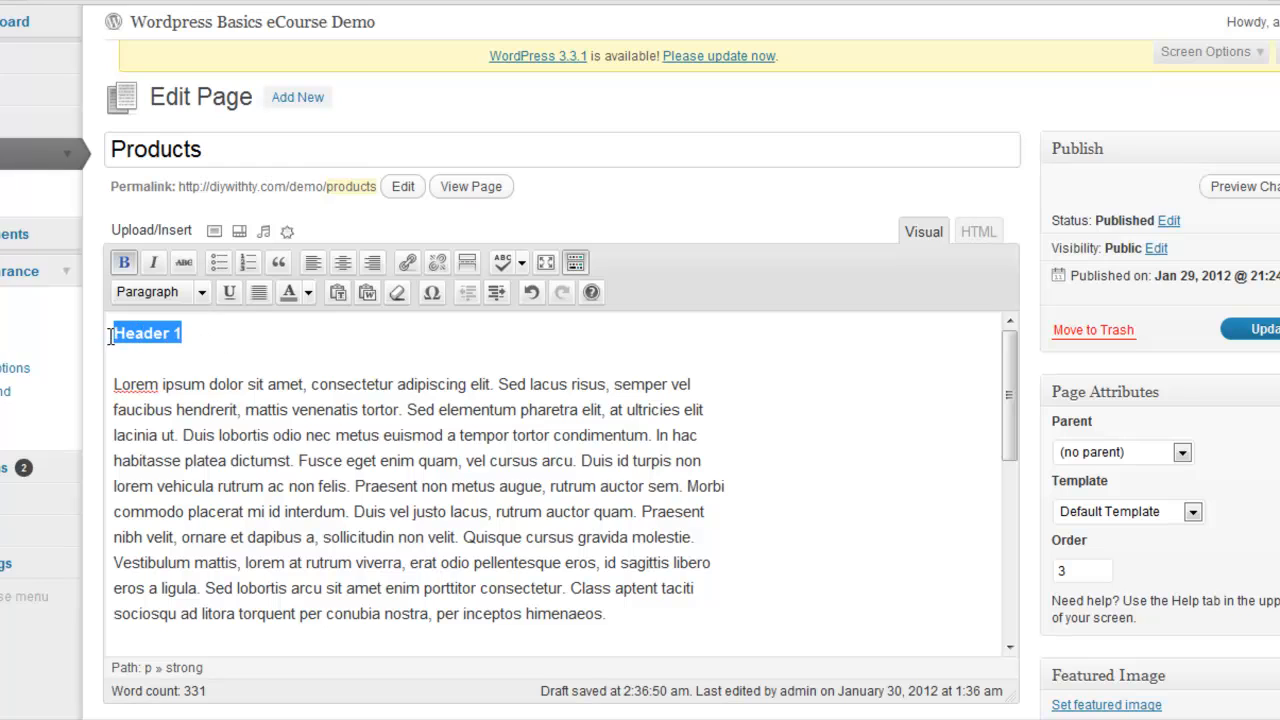
left_click(202, 297)
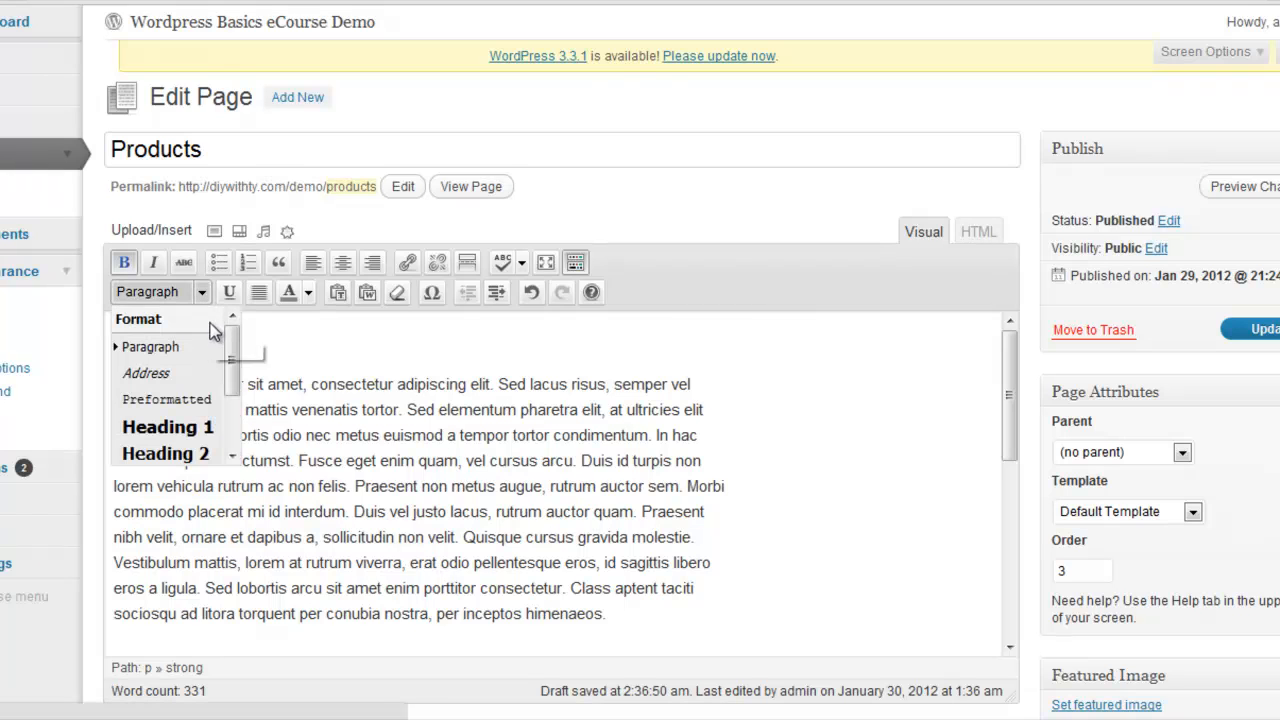
left_click(180, 428)
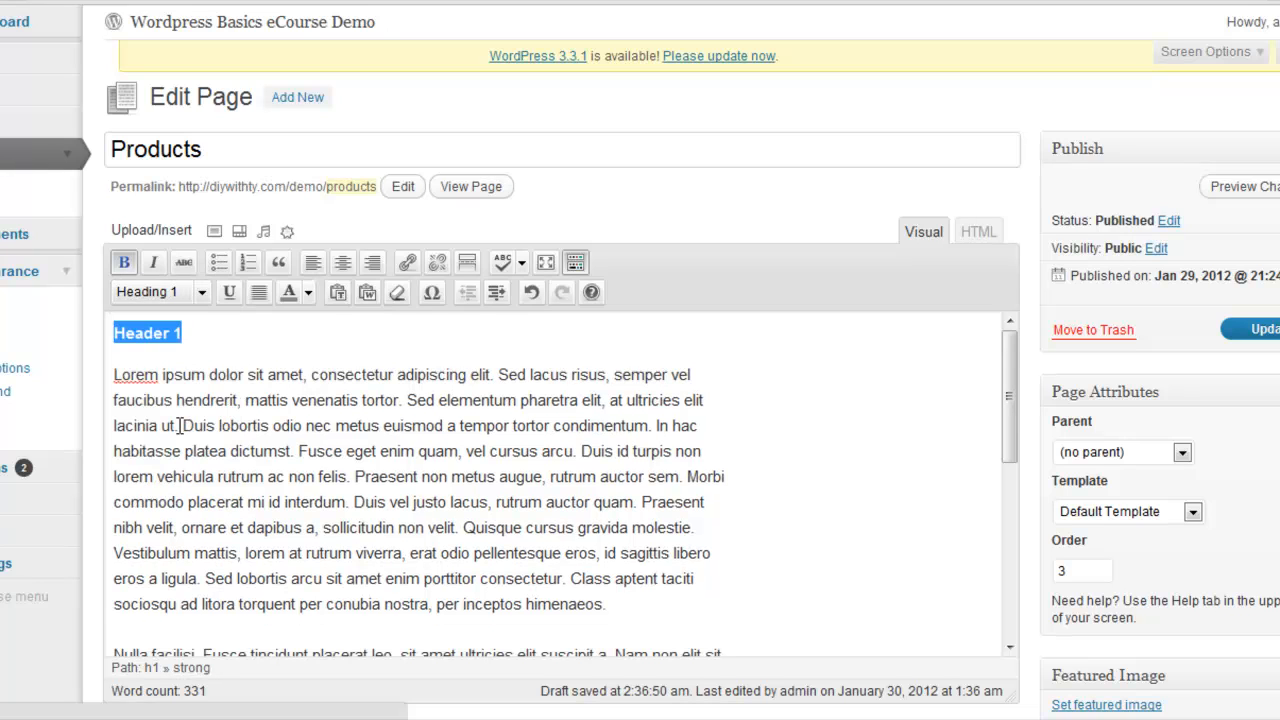
left_click(215, 337)
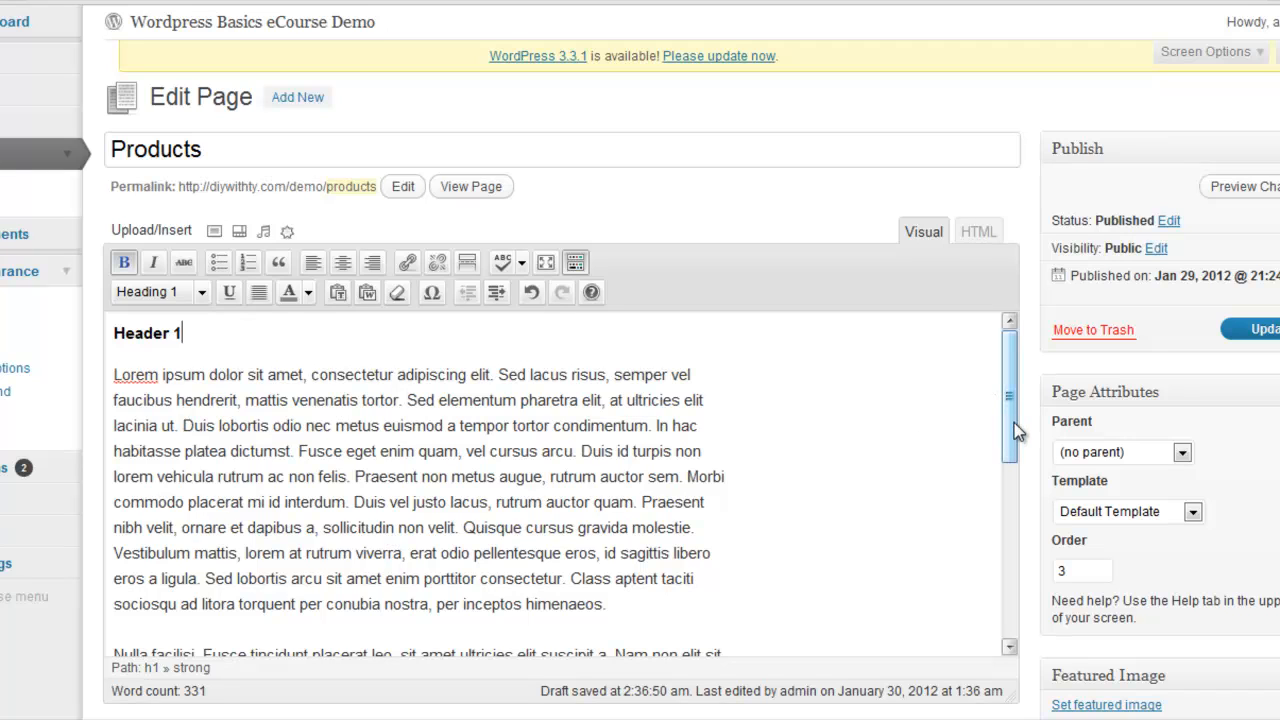
- Split the first paragraph before "Praesent non metus augue" and insert the line "Header 2" between the two parts
left_click_drag(1012, 429, 1012, 443)
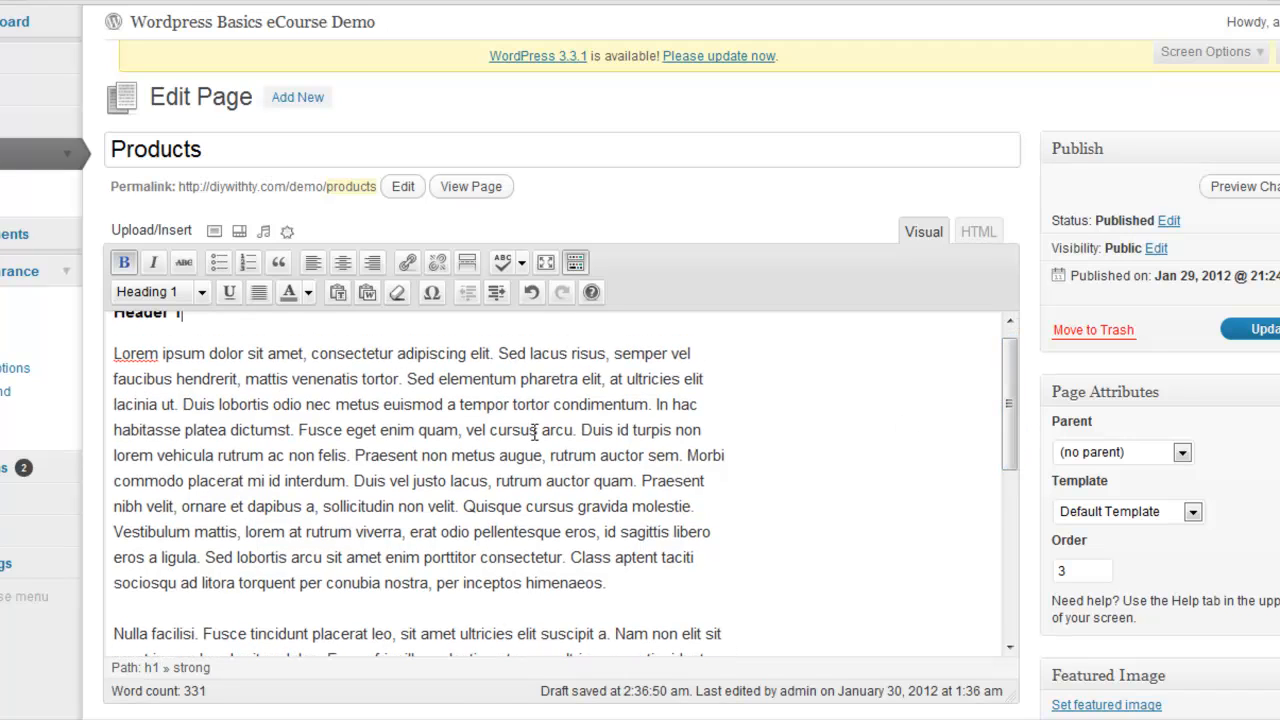
left_click(357, 455)
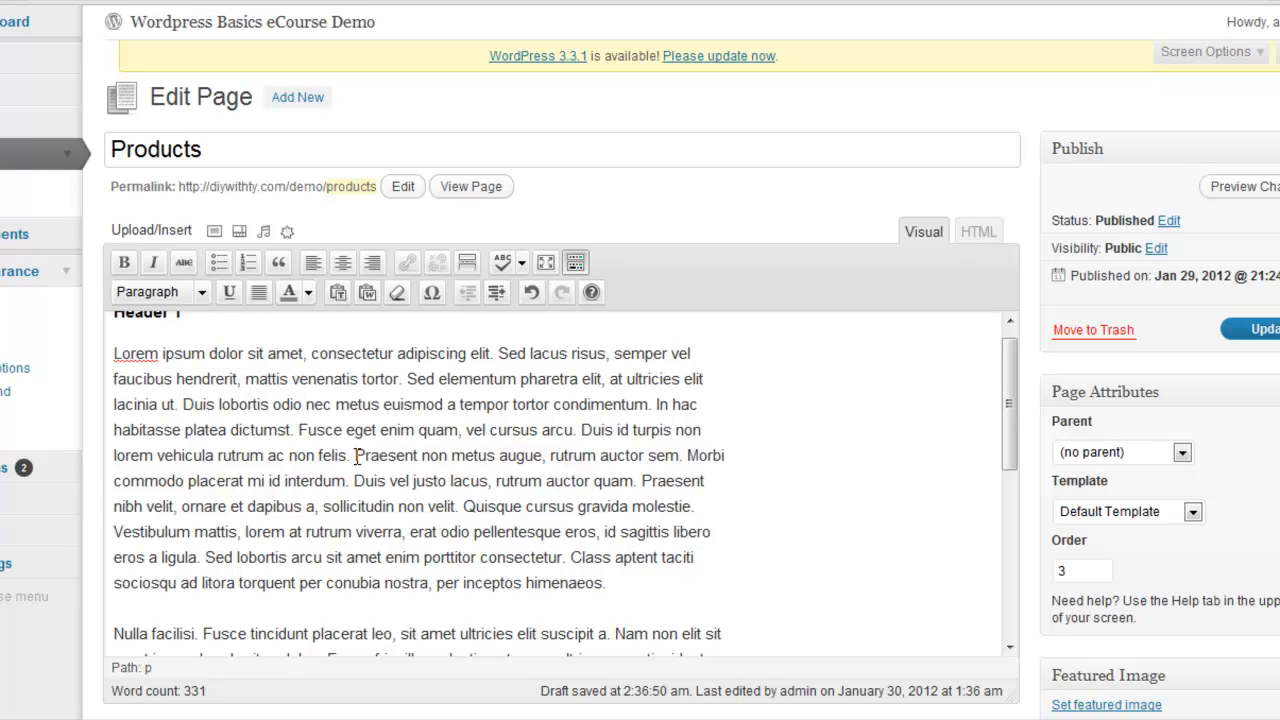
key("Return")
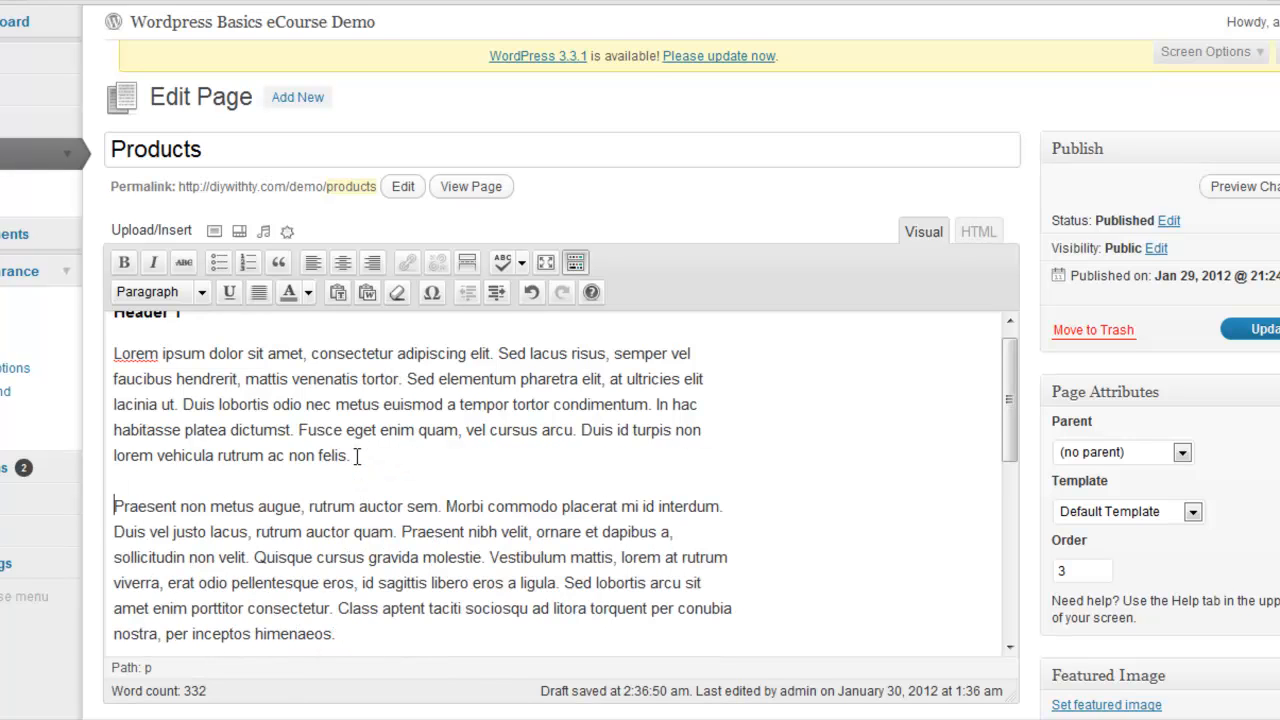
mouse_move(1006, 394)
left_mouse_down()
mouse_move(1011, 445)
mouse_move(1015, 370)
mouse_move(1017, 462)
mouse_move(1010, 381)
left_mouse_up()
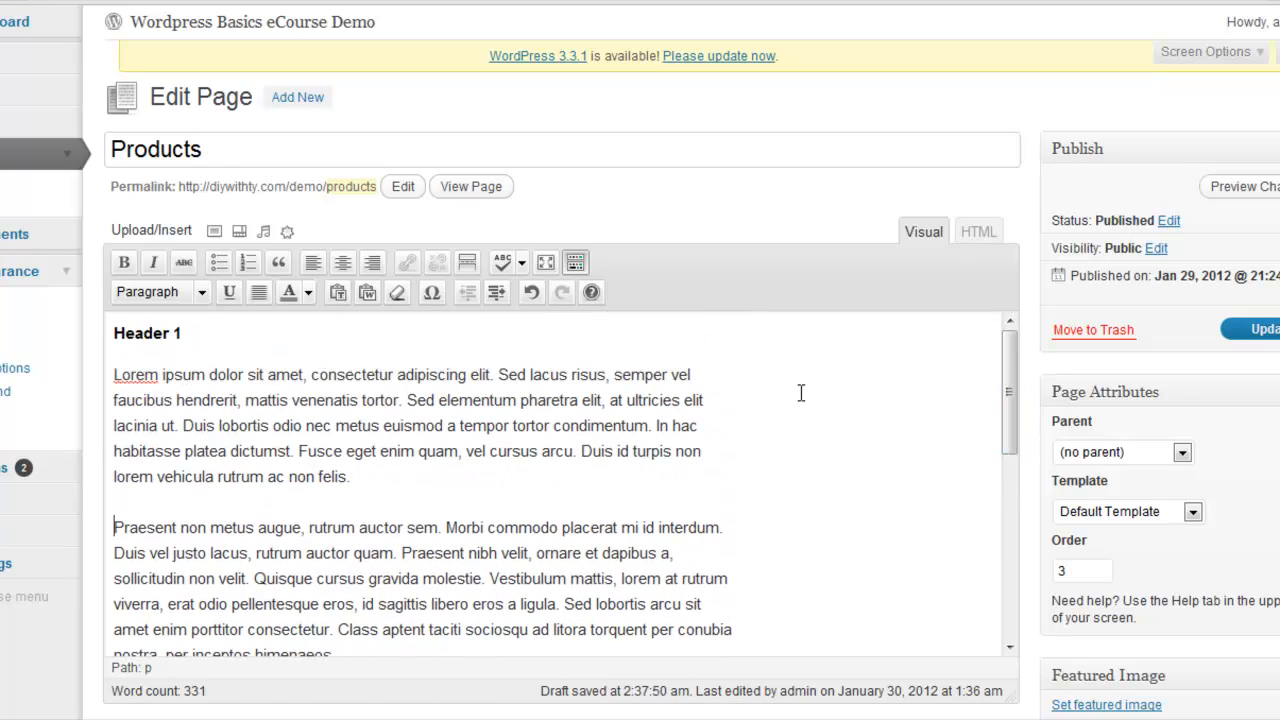
key("Return")
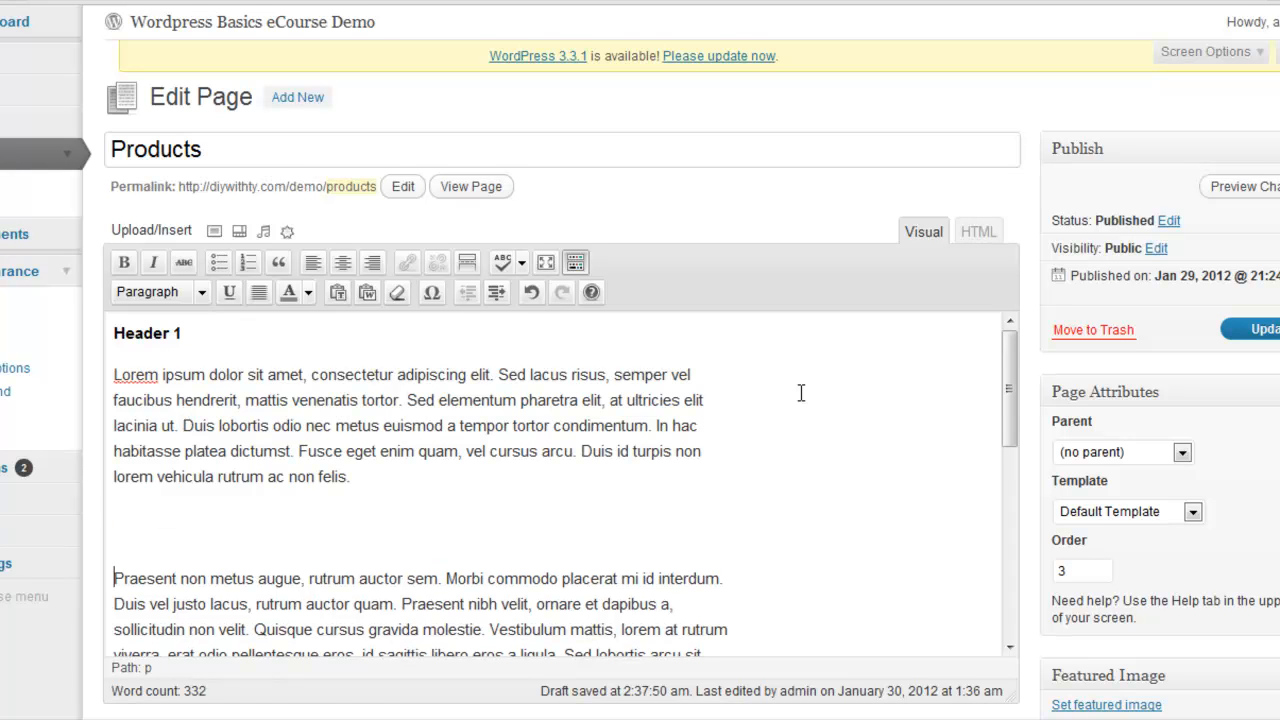
key("Up")
type("Header 2")
- Apply the Heading 2 format to the "Header 2" line
left_click_drag(195, 526, 110, 526)
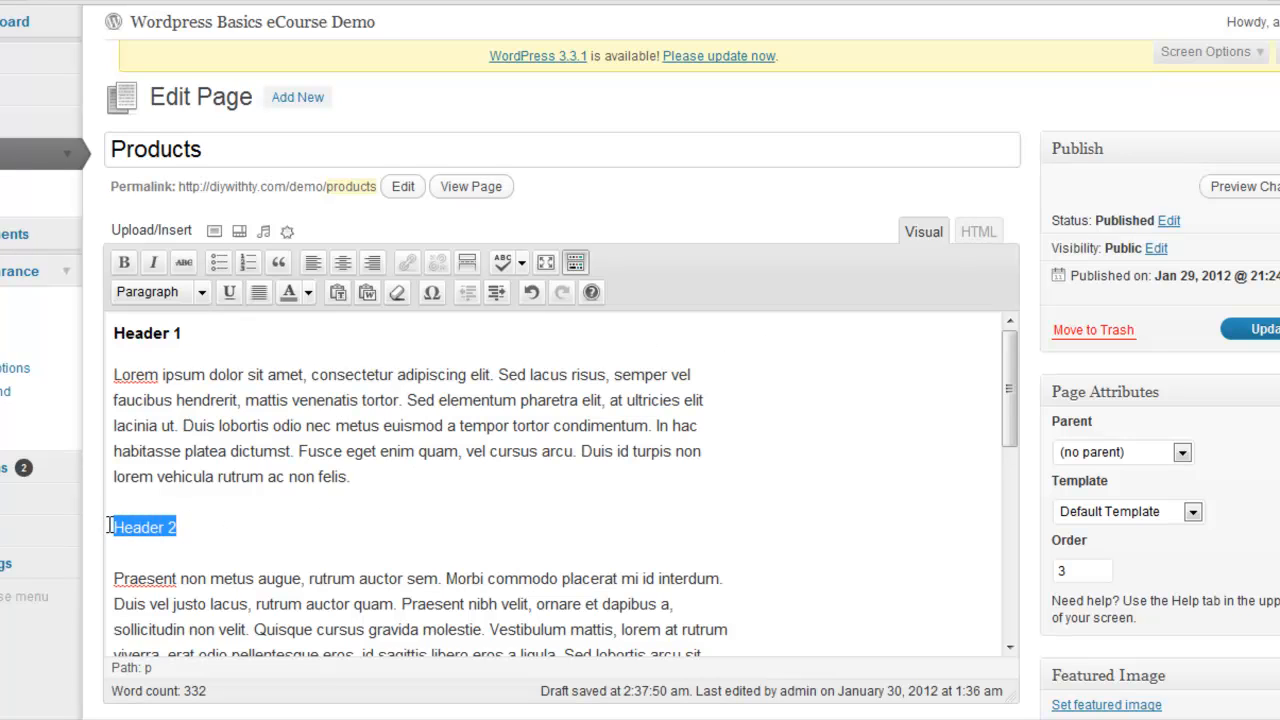
left_click(202, 292)
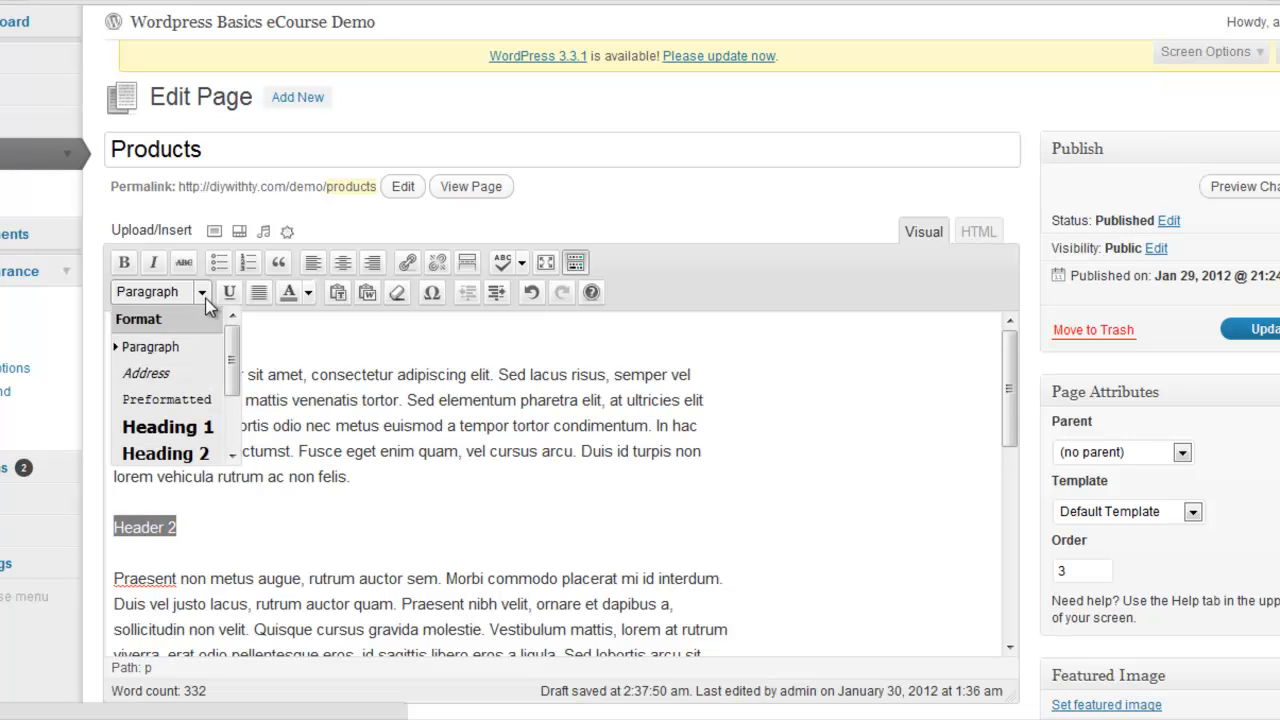
left_click(167, 455)
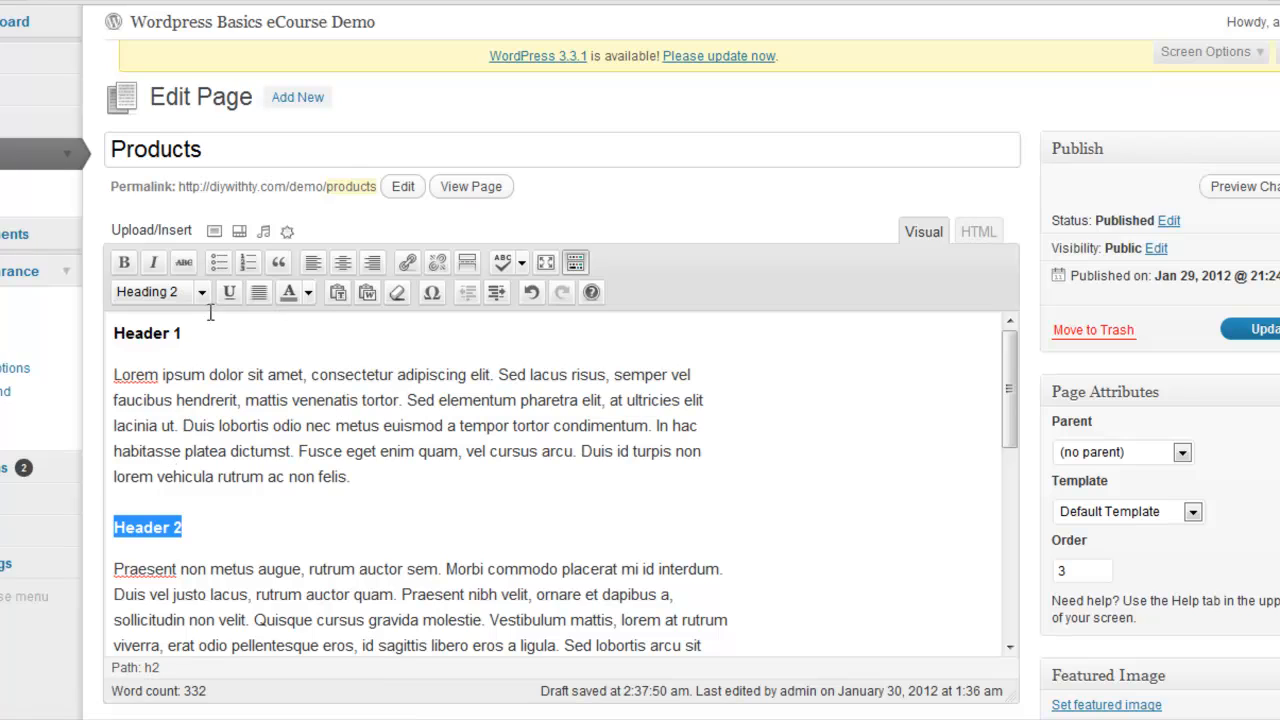
left_click(252, 510)
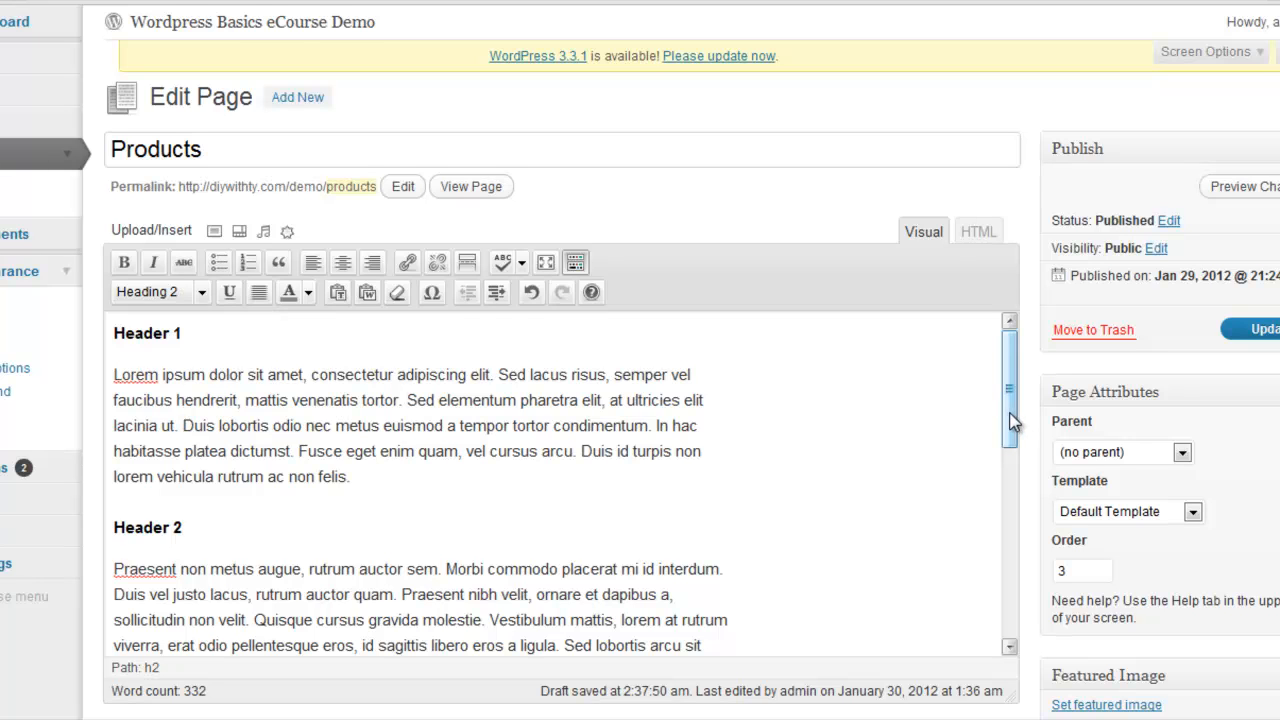
- Split the "Nulla facilisi" paragraph into separate paragraphs before "Nam non elit", "Fusce fringilla", "Proin ac enim" and "Donec sit amet"
left_click_drag(1012, 420, 1038, 520)
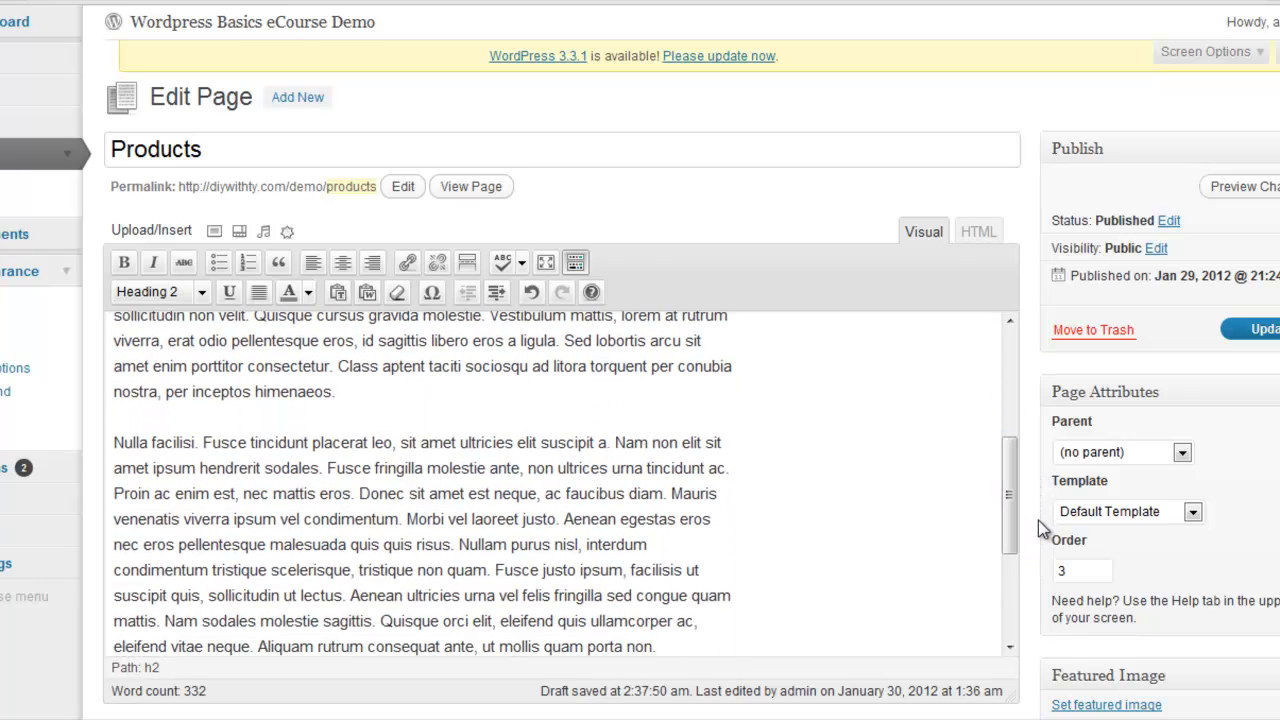
left_click(358, 490)
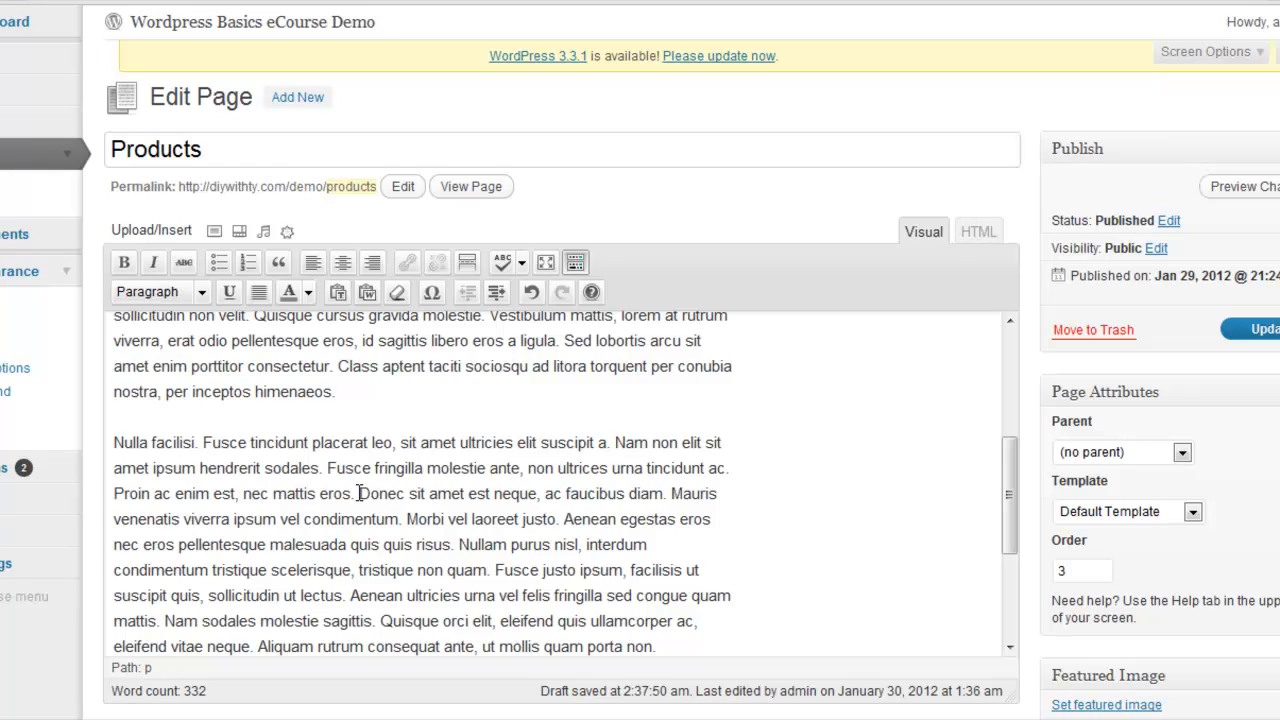
key("Return")
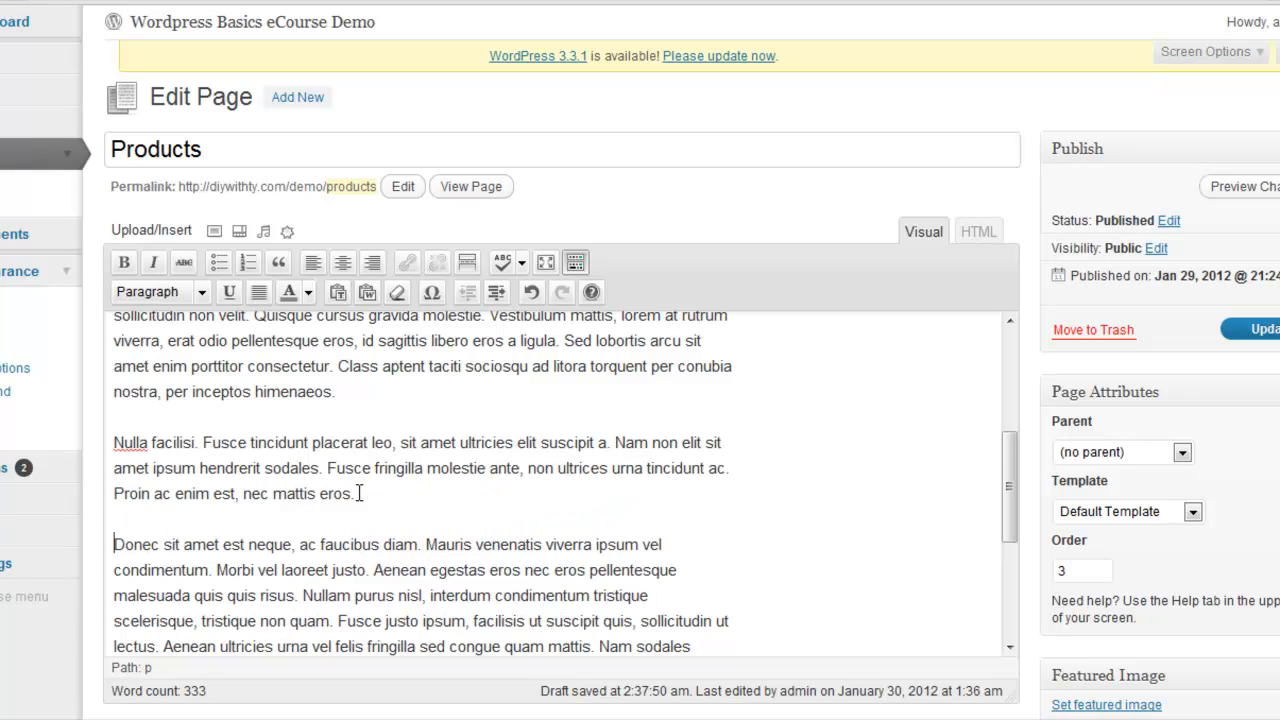
left_click(399, 443)
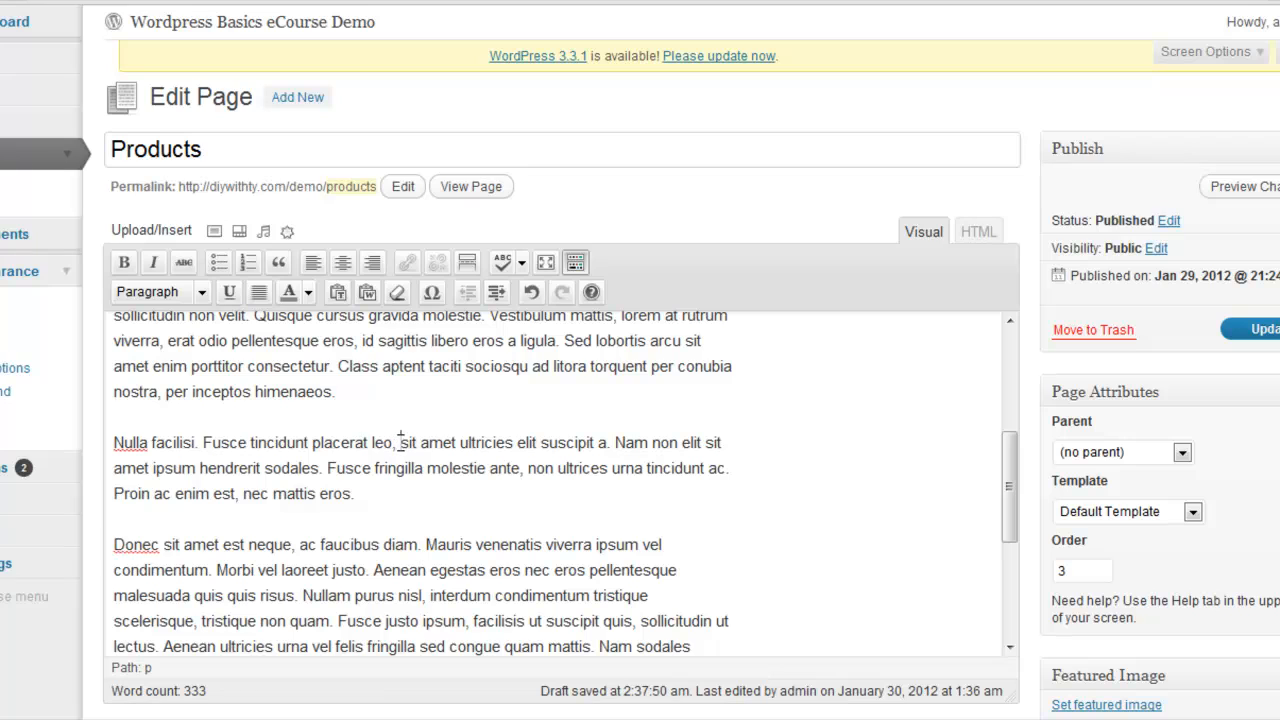
left_click(514, 443)
left_click(612, 443)
key("Return")
left_click(437, 493)
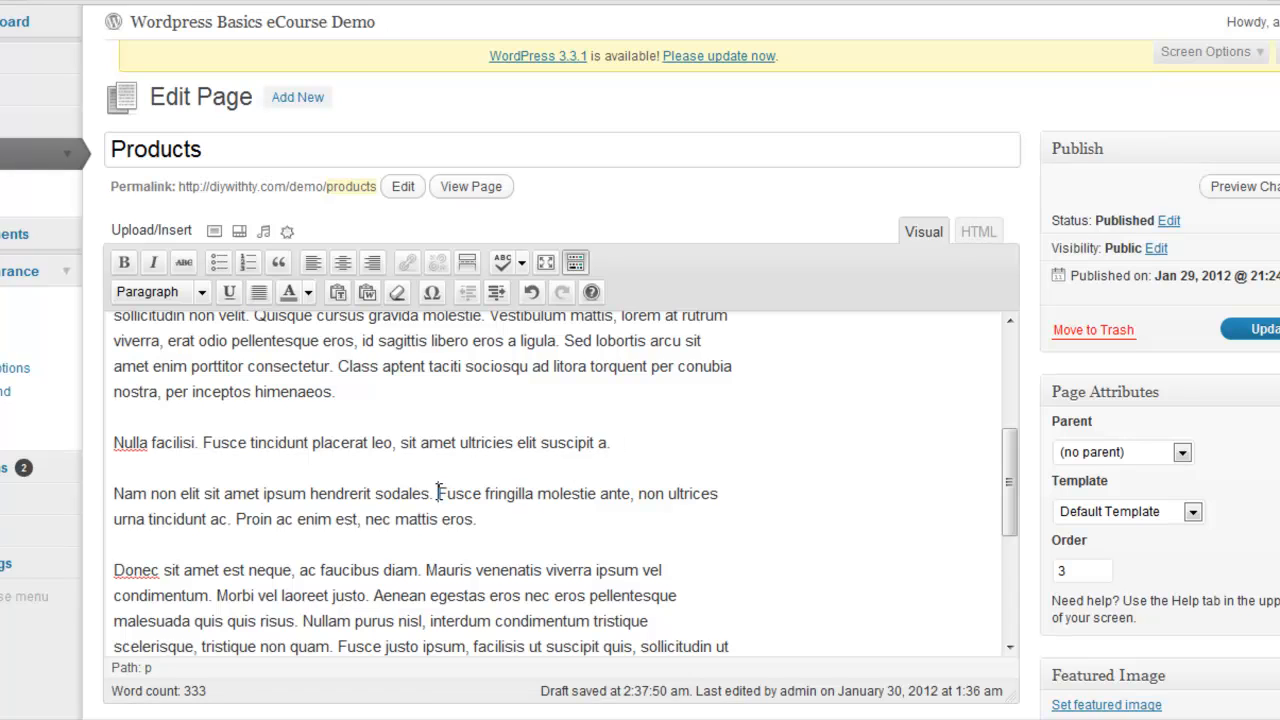
key("Return")
left_click(520, 544)
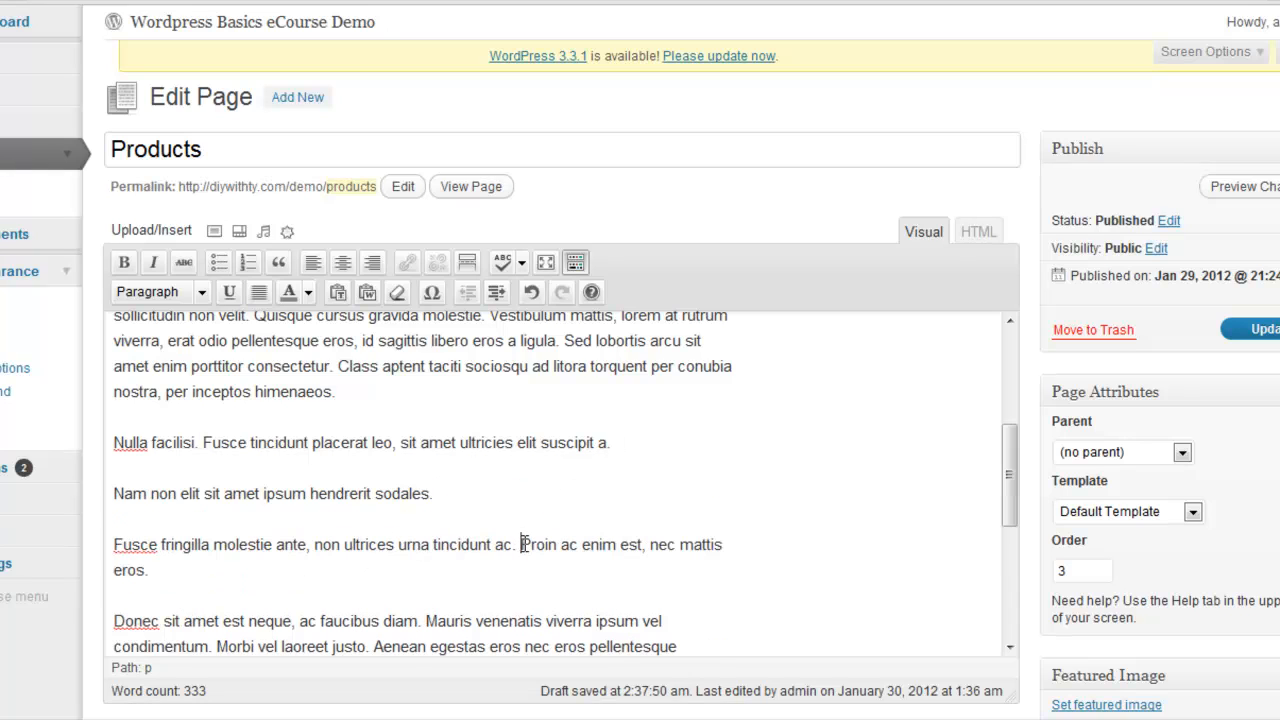
key("Return")
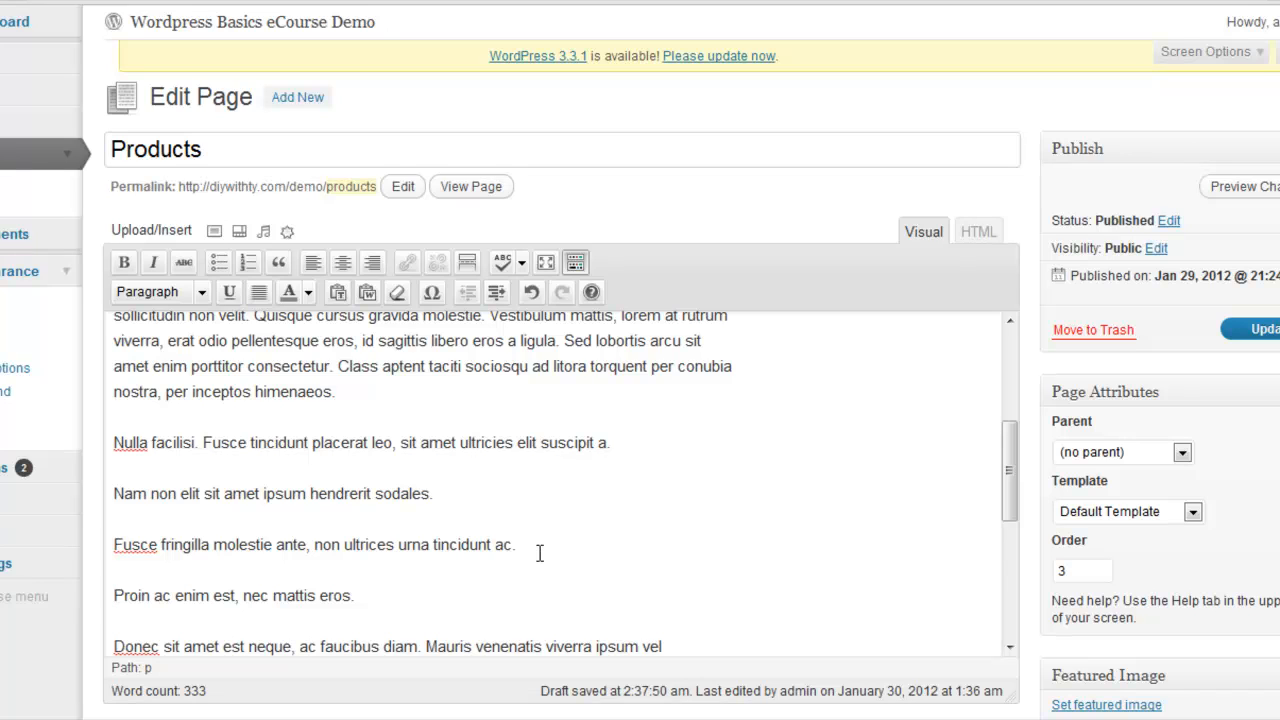
- Format the four short paragraphs from "Nulla facilisi" to "Proin ac enim est" as a bulleted list, trying a numbered list in between
left_click(381, 595)
left_click_drag(381, 595, 110, 440)
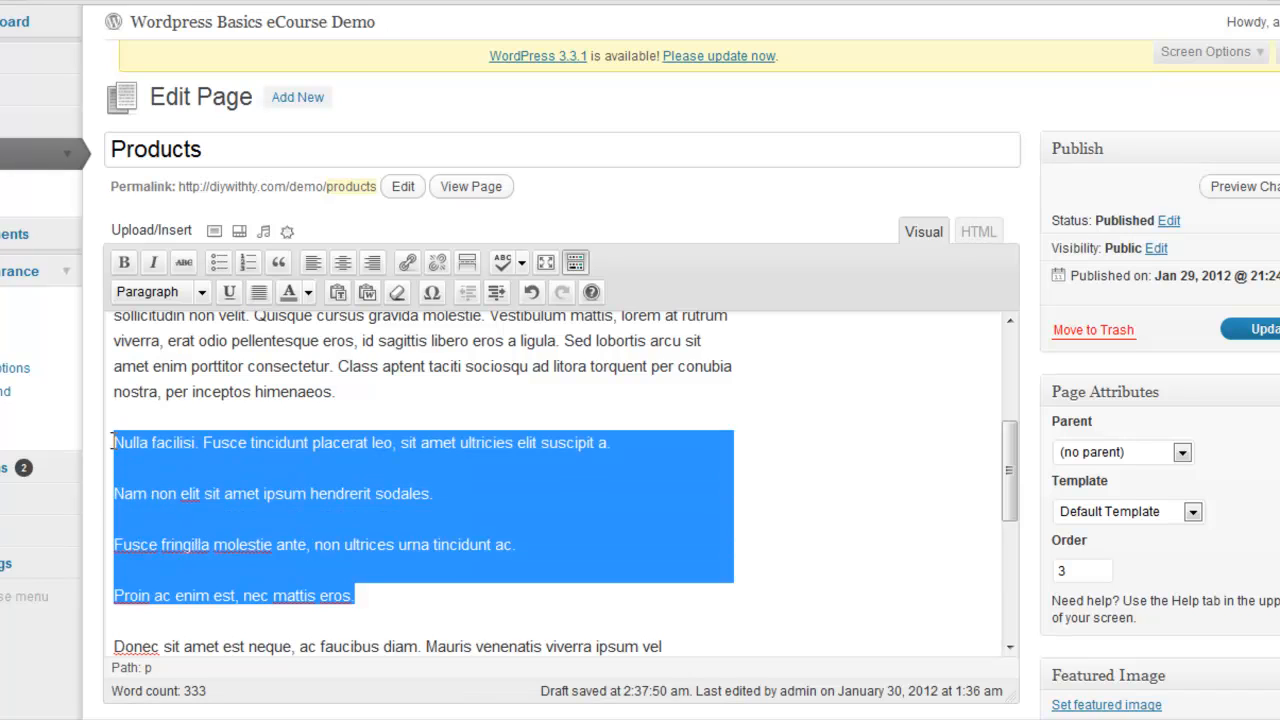
left_click(220, 265)
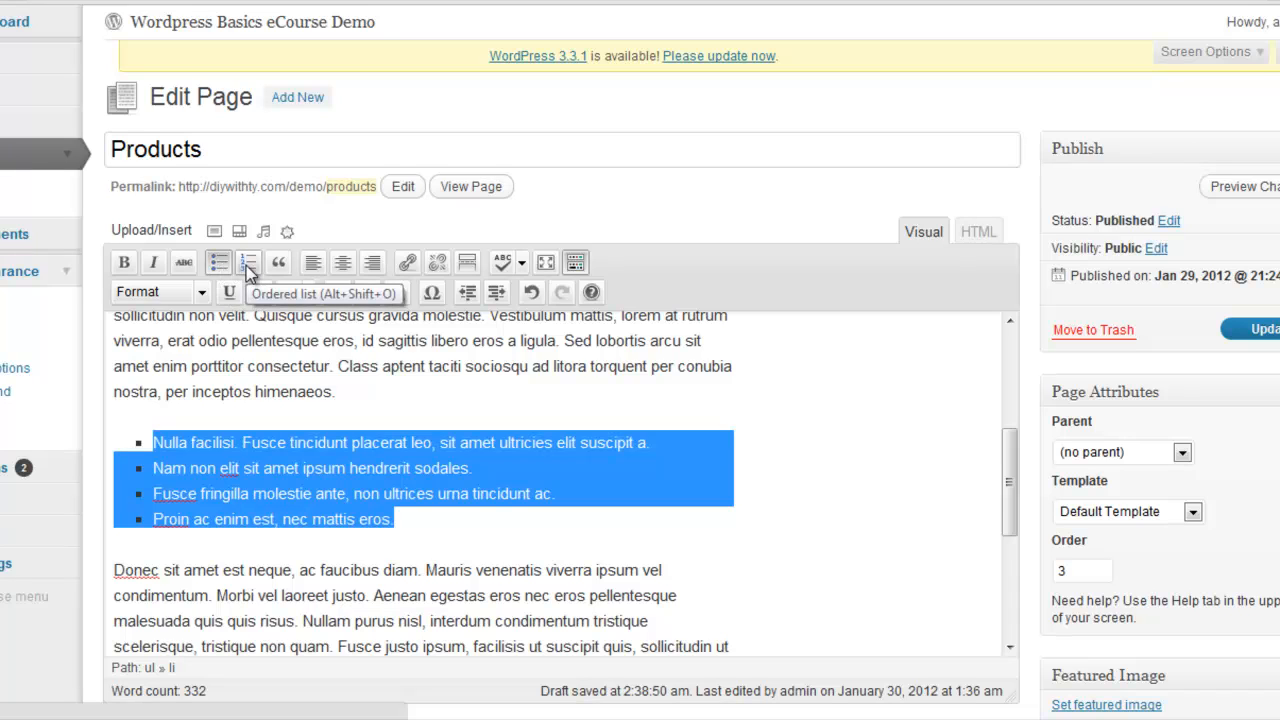
left_click(246, 265)
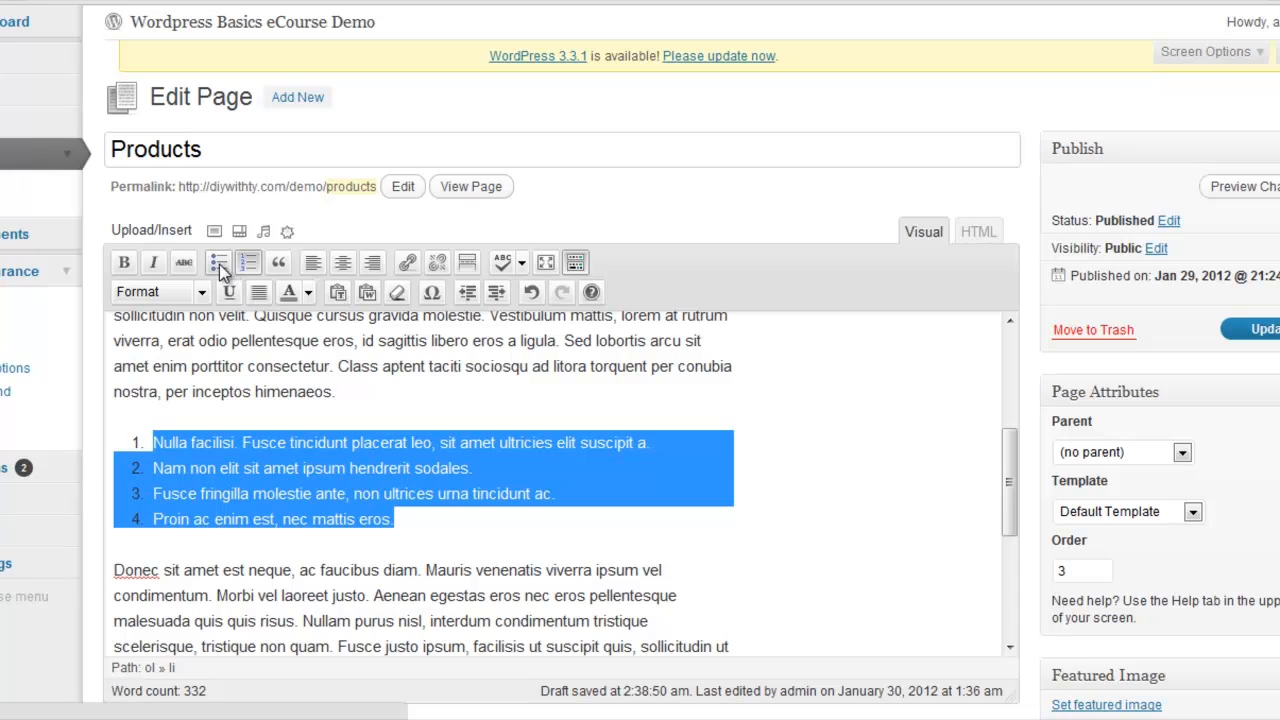
left_click(219, 264)
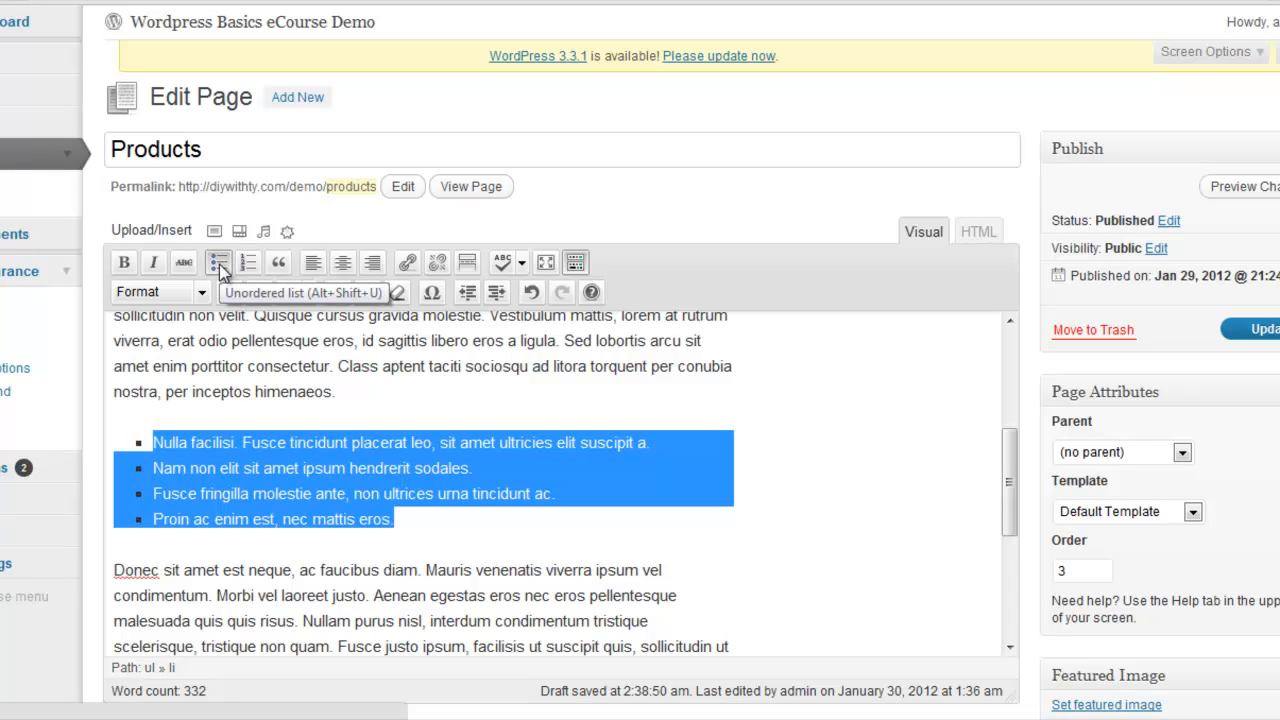
left_click(372, 442)
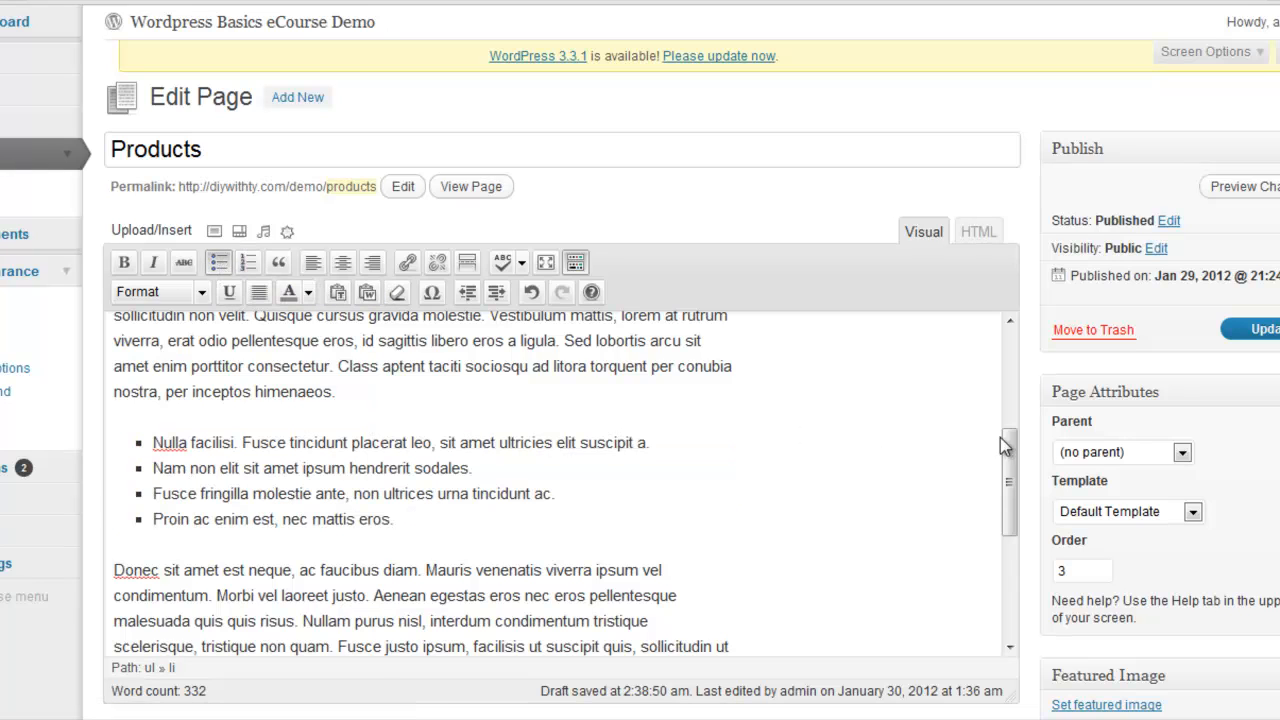
- Add a paragraph below the "Header 1" line and paste a copy of the first two "Lorem ipsum" sentences, through "venenatis tortor.", into it
left_click_drag(1012, 440, 1008, 337)
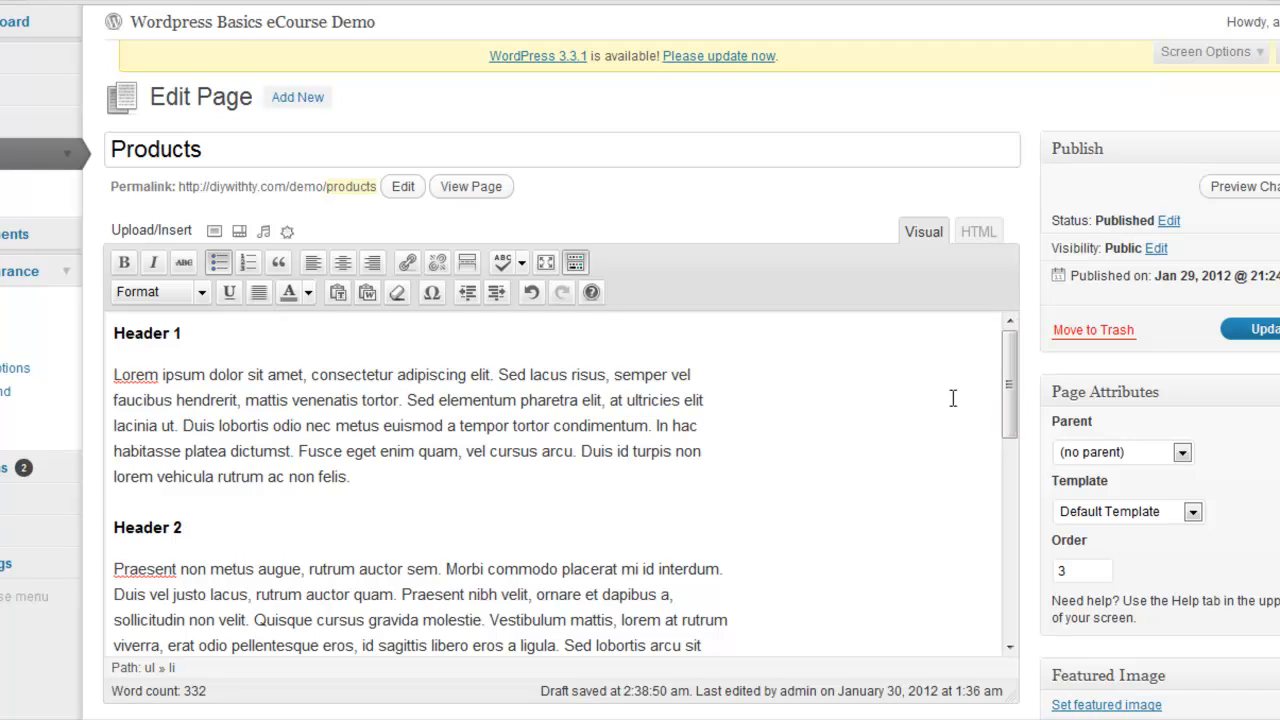
left_click_drag(1012, 392, 1012, 388)
left_click(230, 337)
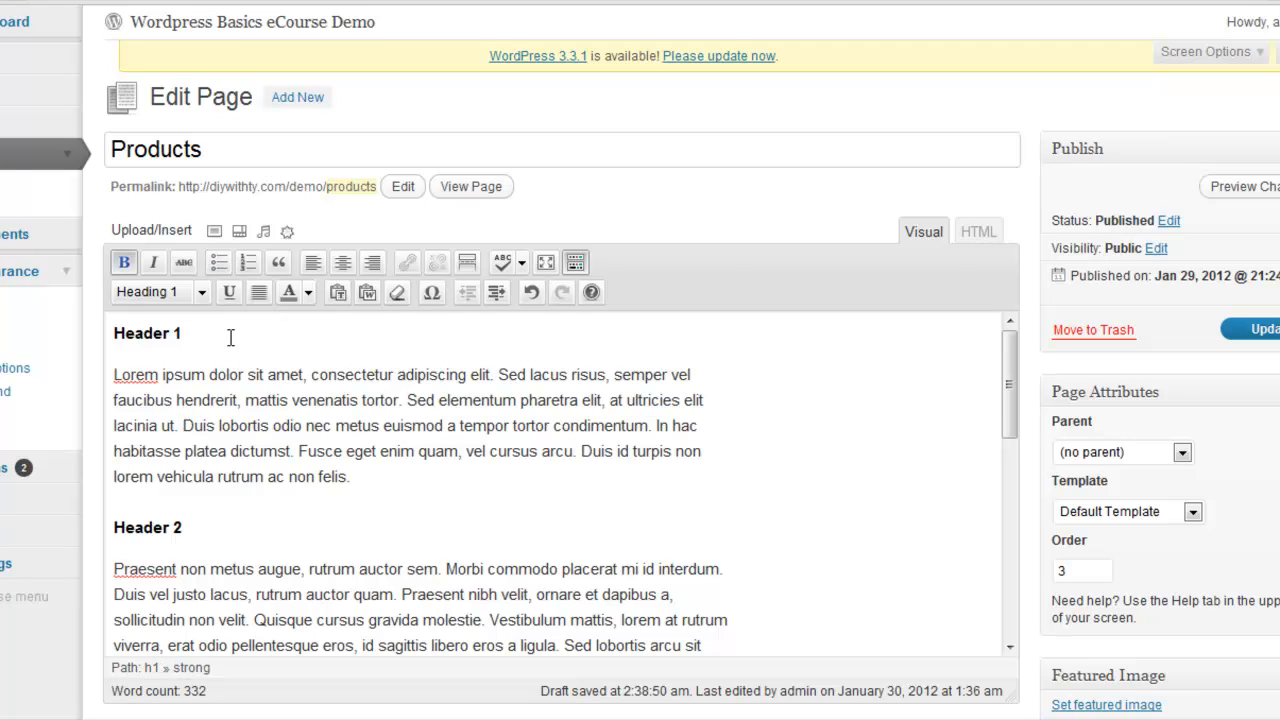
key("Return")
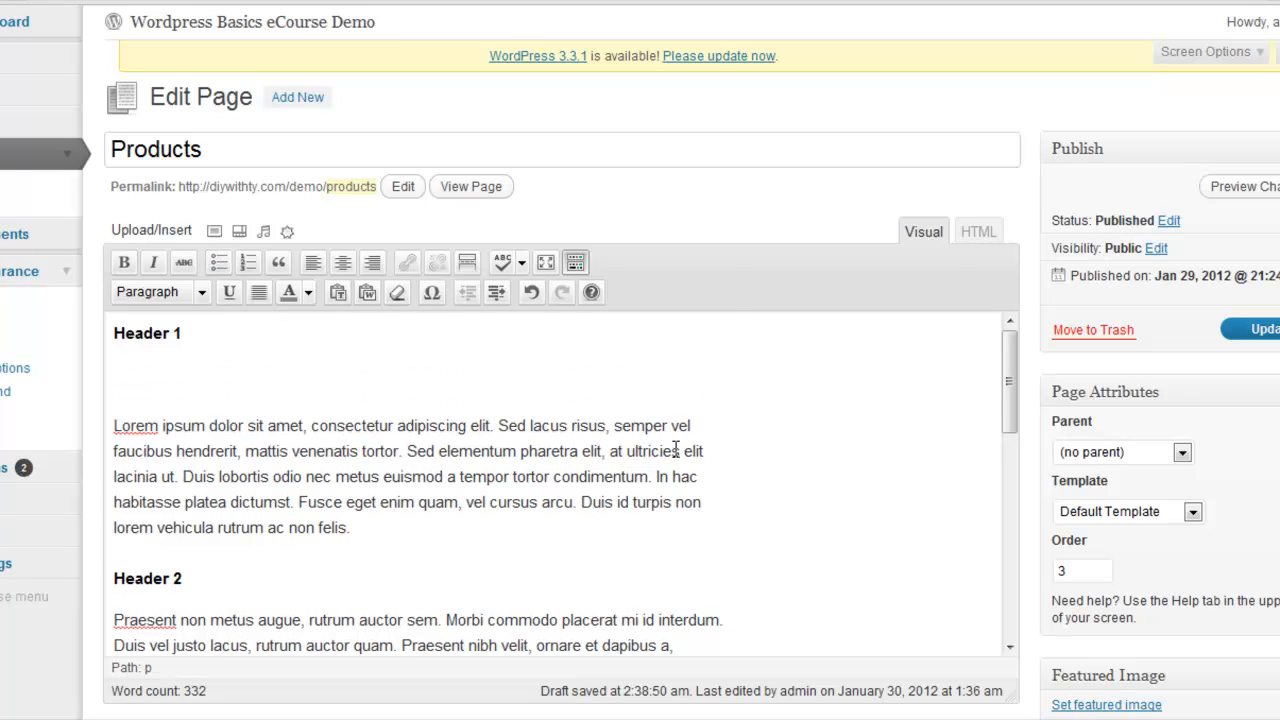
left_click_drag(408, 451, 104, 426)
key("ctrl+c")
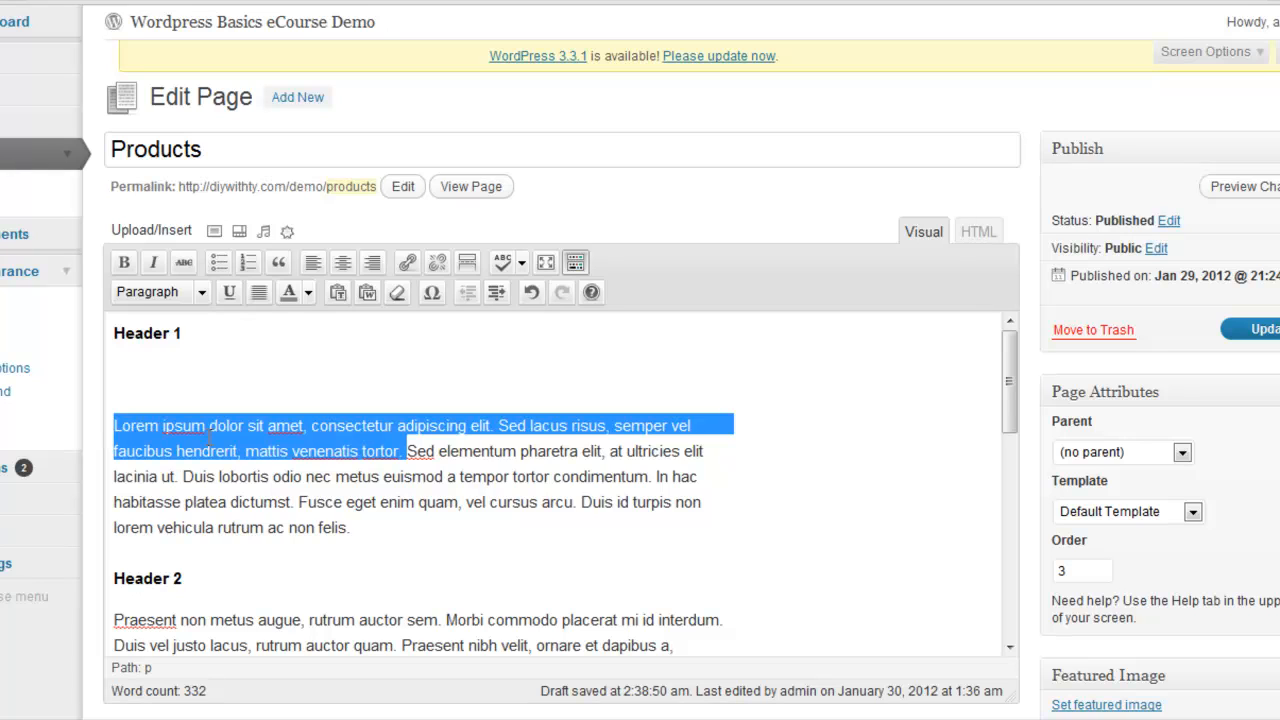
left_click(153, 372)
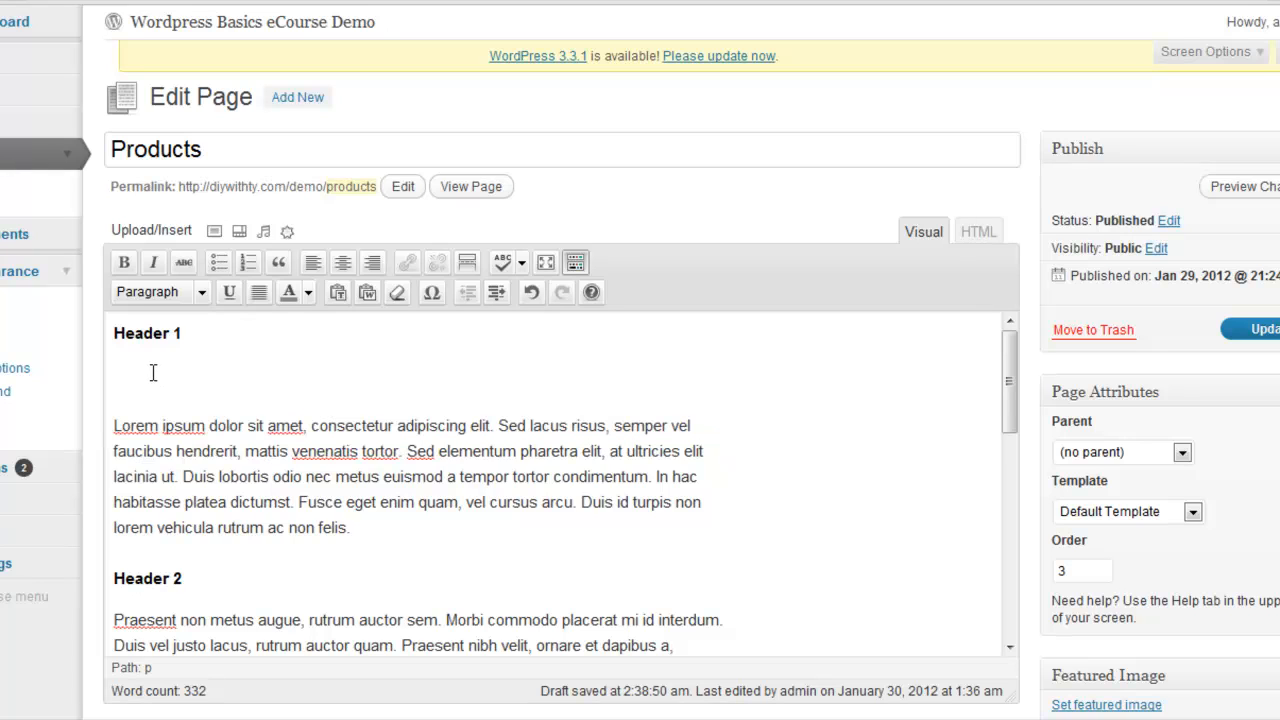
key("ctrl+v")
- Format the copied two-sentence paragraph below "Header 1" as a blockquote
left_click_drag(415, 403, 113, 375)
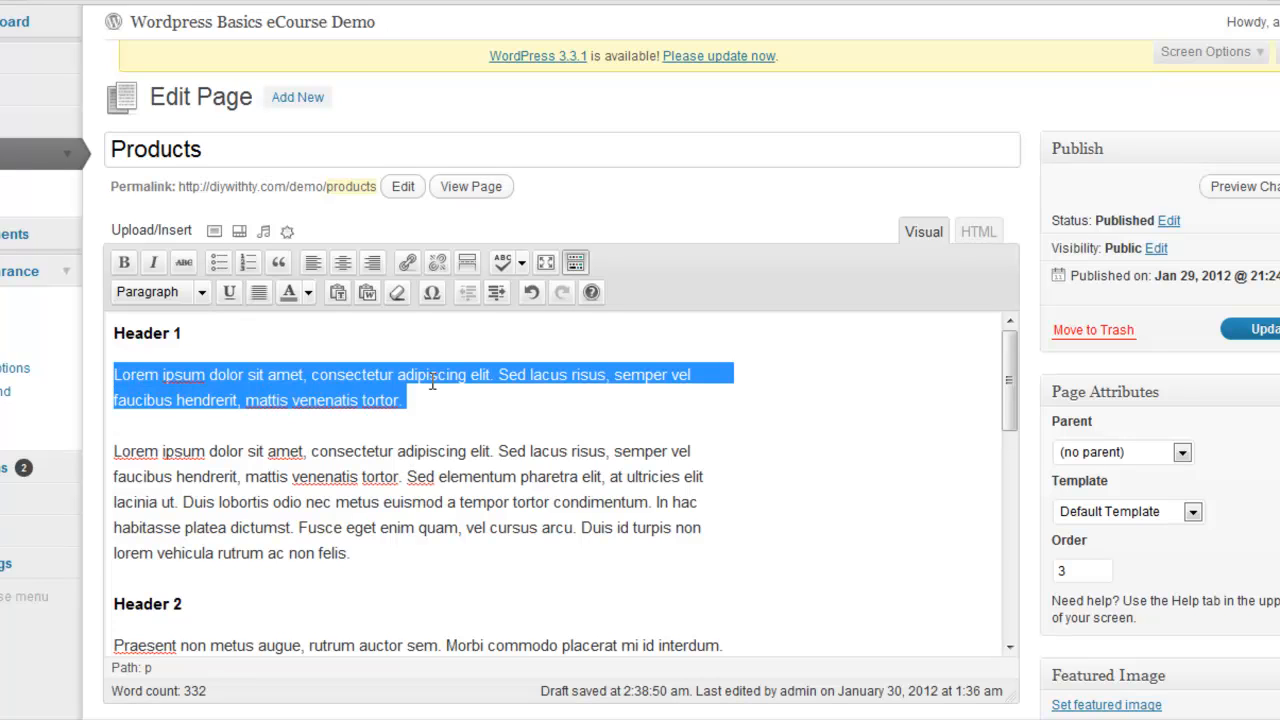
left_click(281, 264)
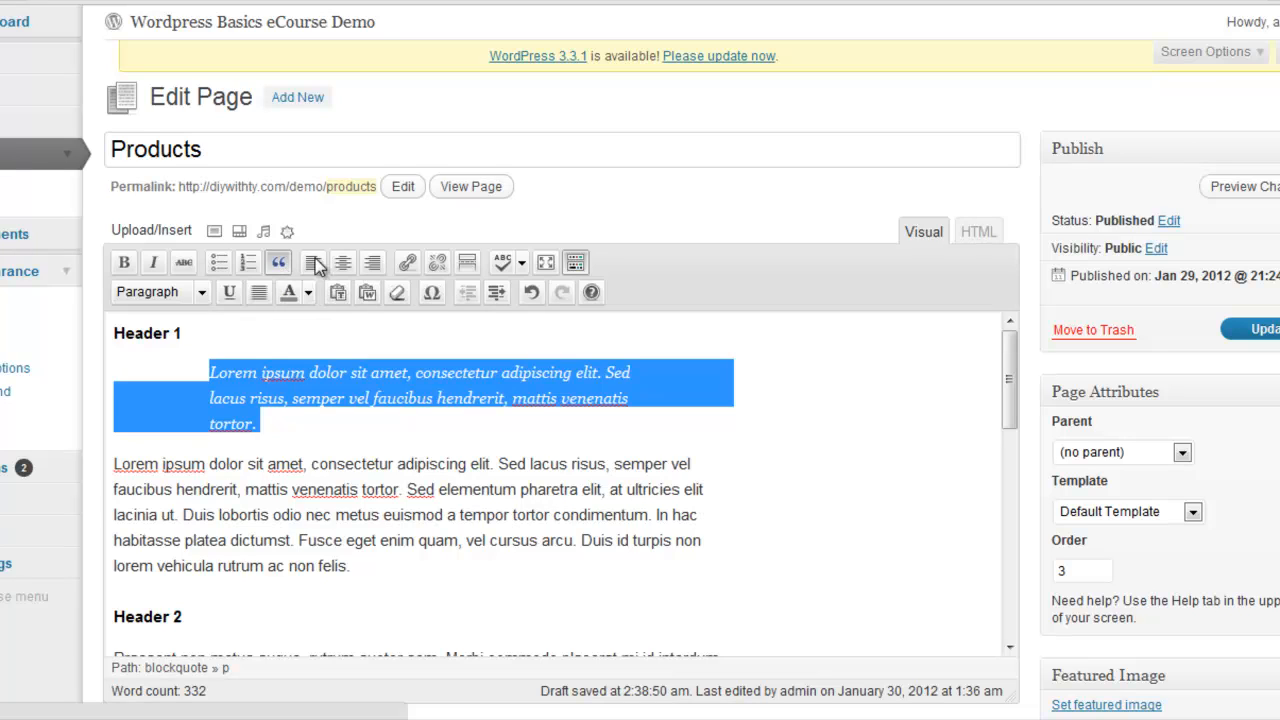
left_click(294, 423)
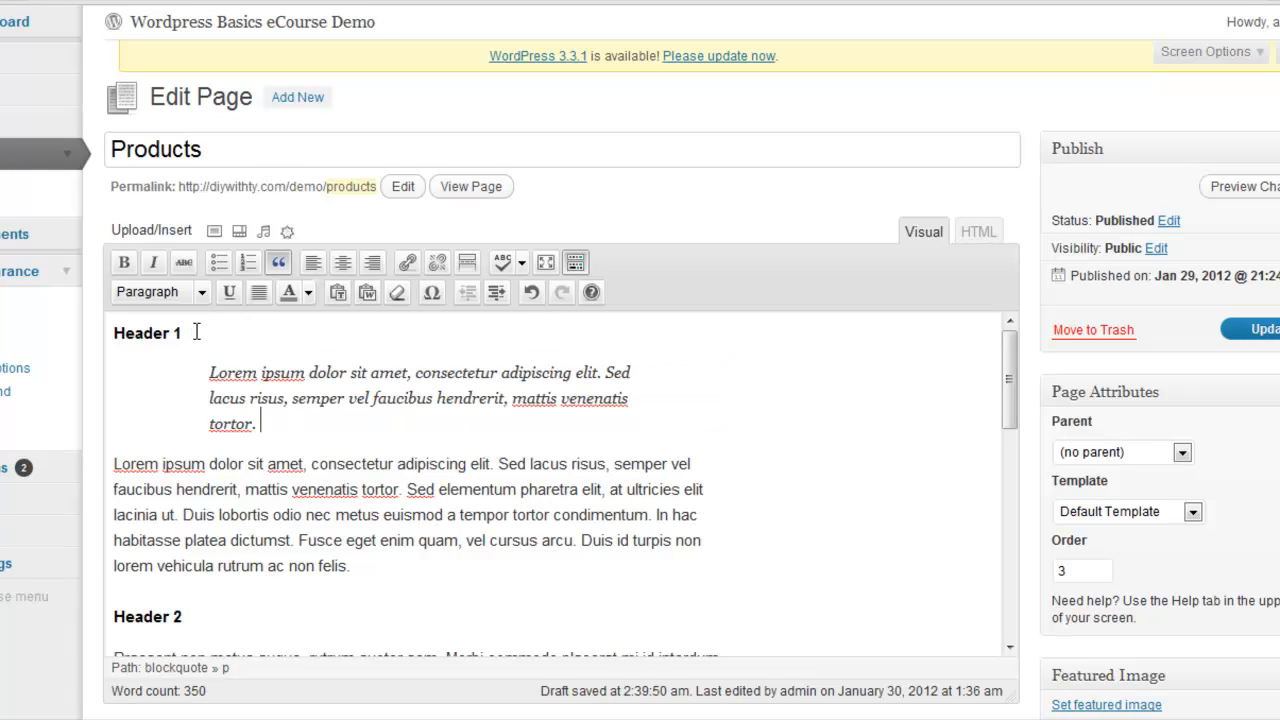
- Move the "Header 1" heading to just above the full "Lorem ipsum" paragraph and delete the empty line left above the blockquote
left_click_drag(194, 331, 101, 331)
key("ctrl+1")
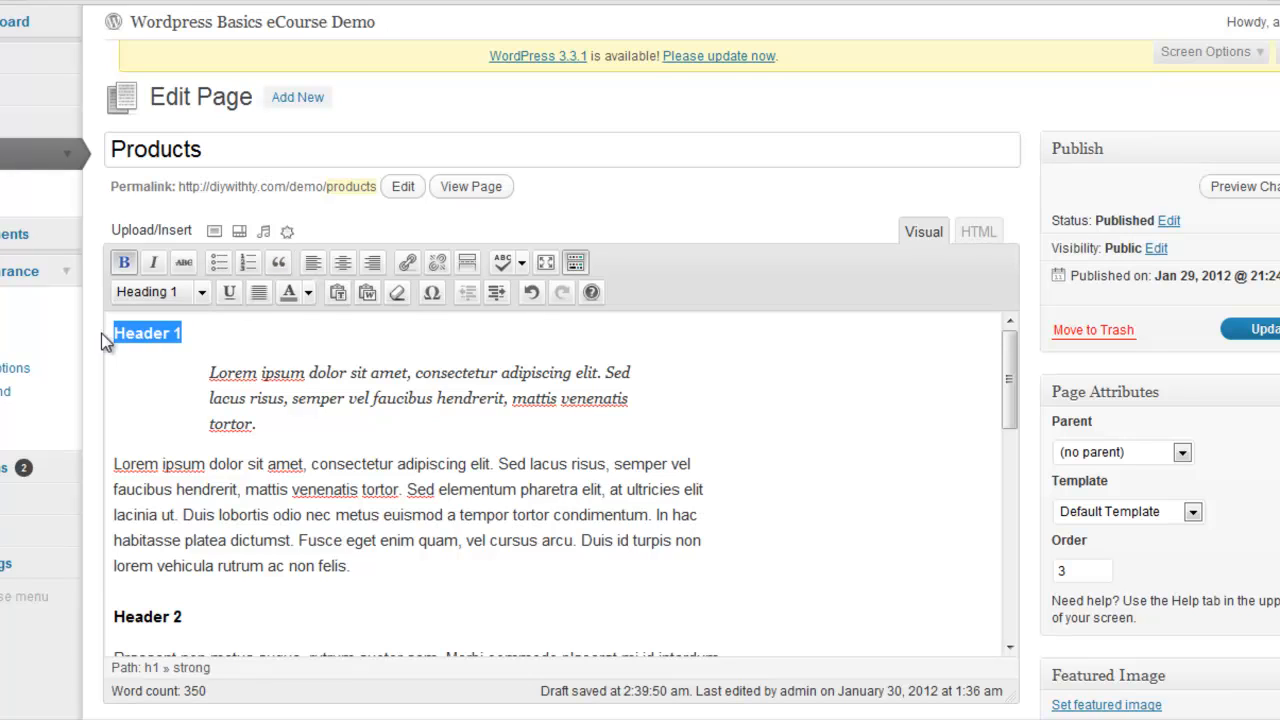
key("BackSpace")
key("ctrl+z")
key("ctrl+z")
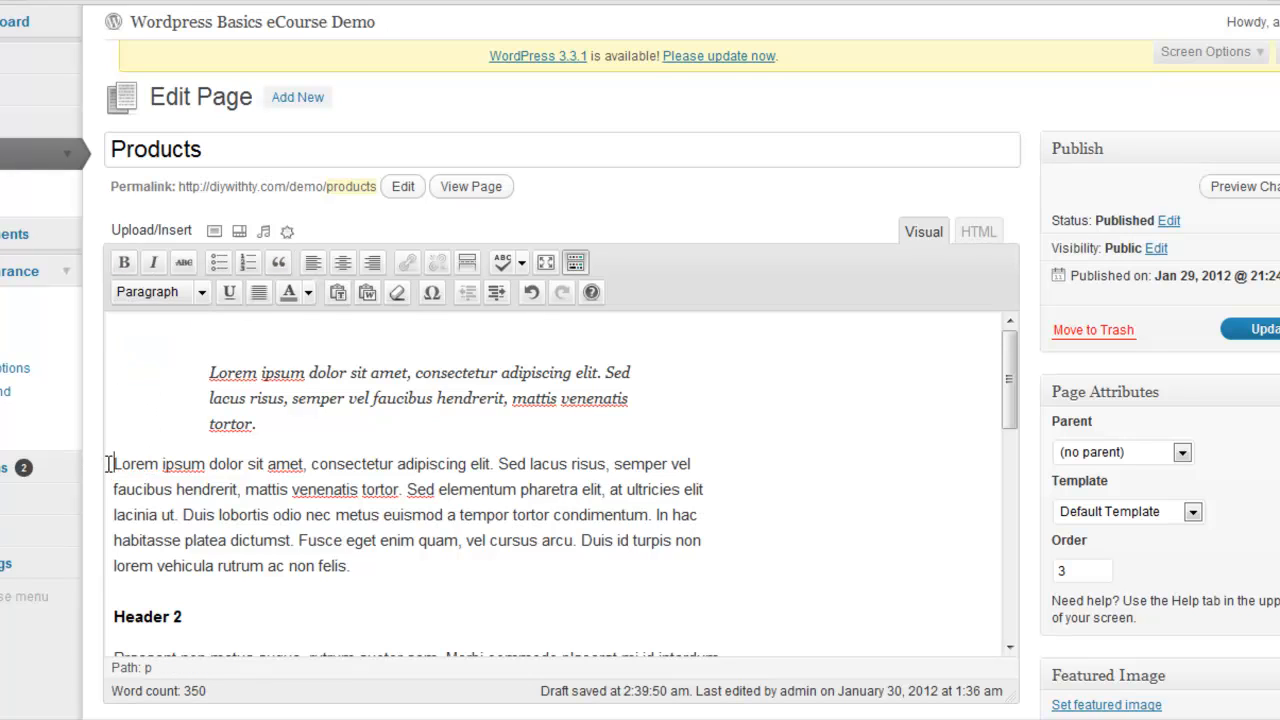
left_click(216, 336)
left_click(193, 366)
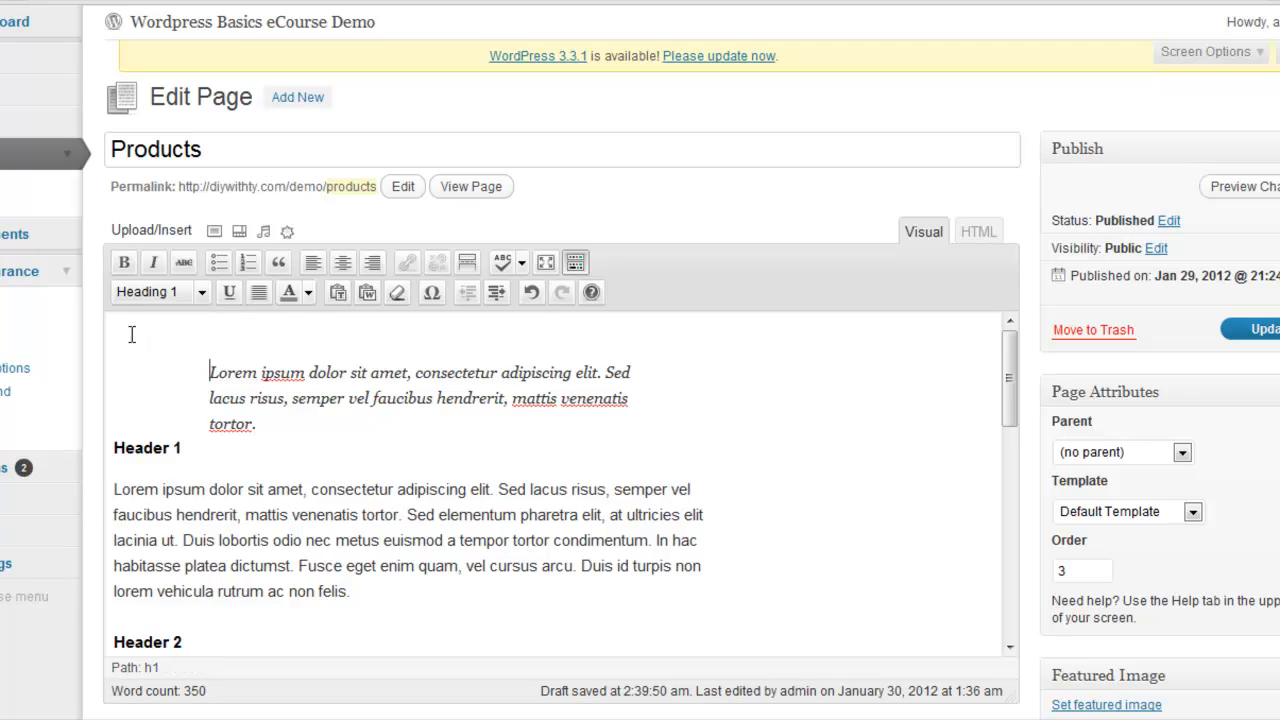
key("BackSpace")
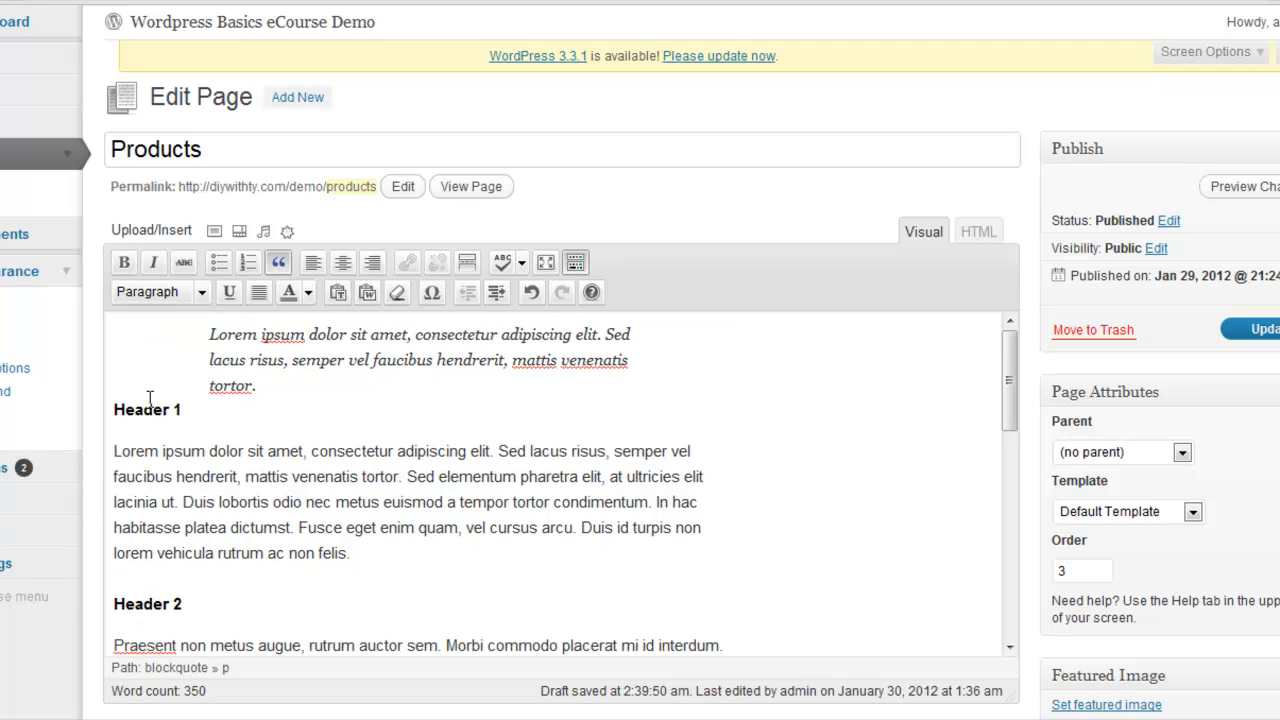
- Insert an empty line between the blockquote and the "Header 1" heading, and update the Products page
left_click(114, 409)
key("Return")
left_click_drag(198, 446, 104, 441)
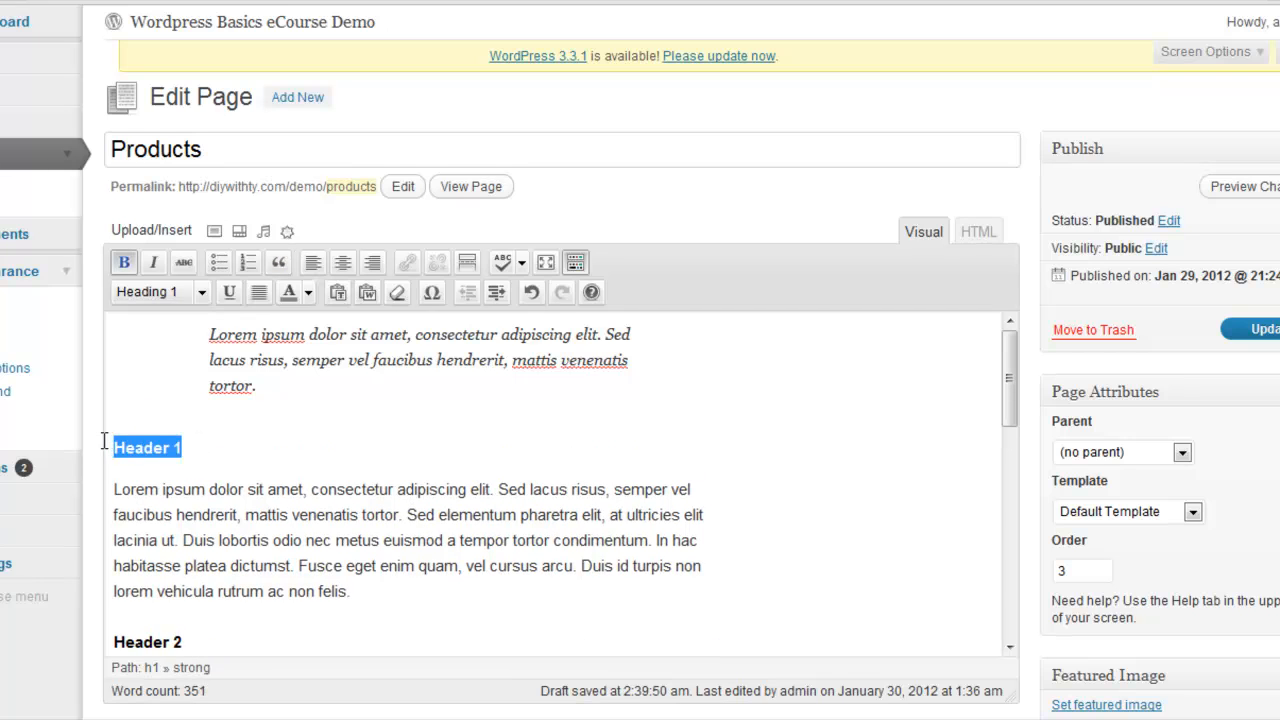
left_click(190, 409)
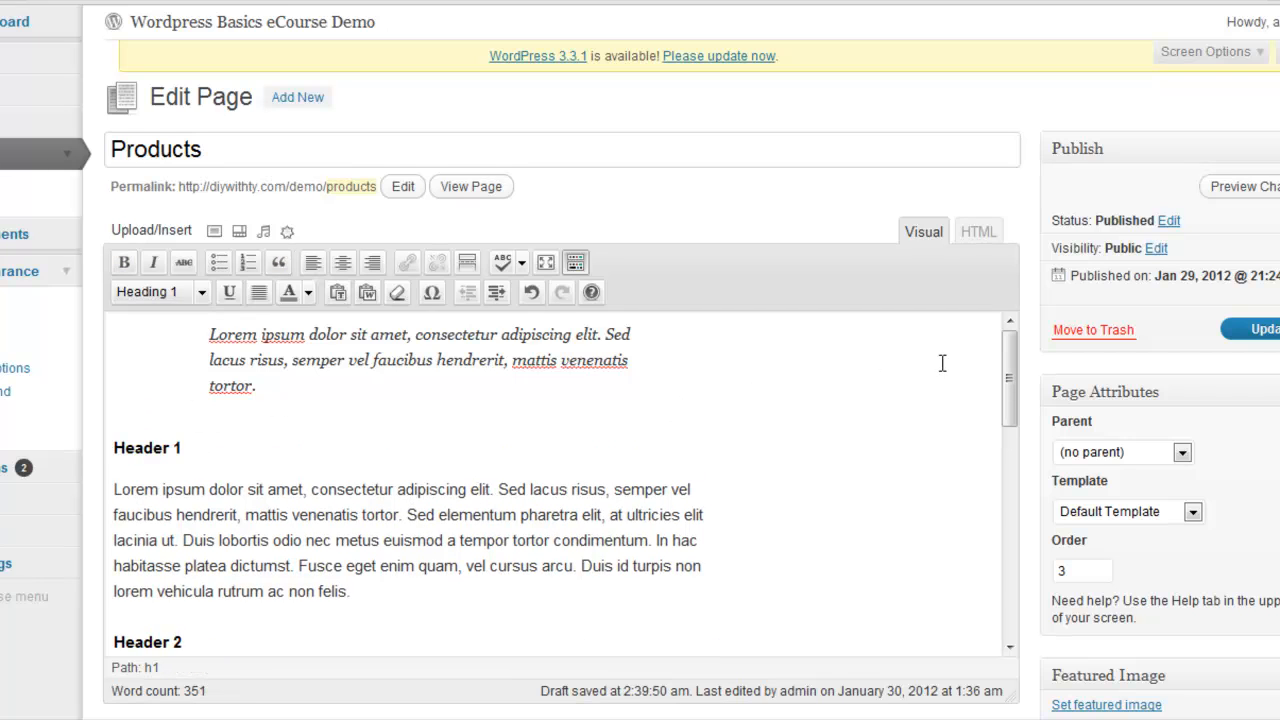
left_click_drag(1008, 372, 984, 313)
left_click(1270, 330)
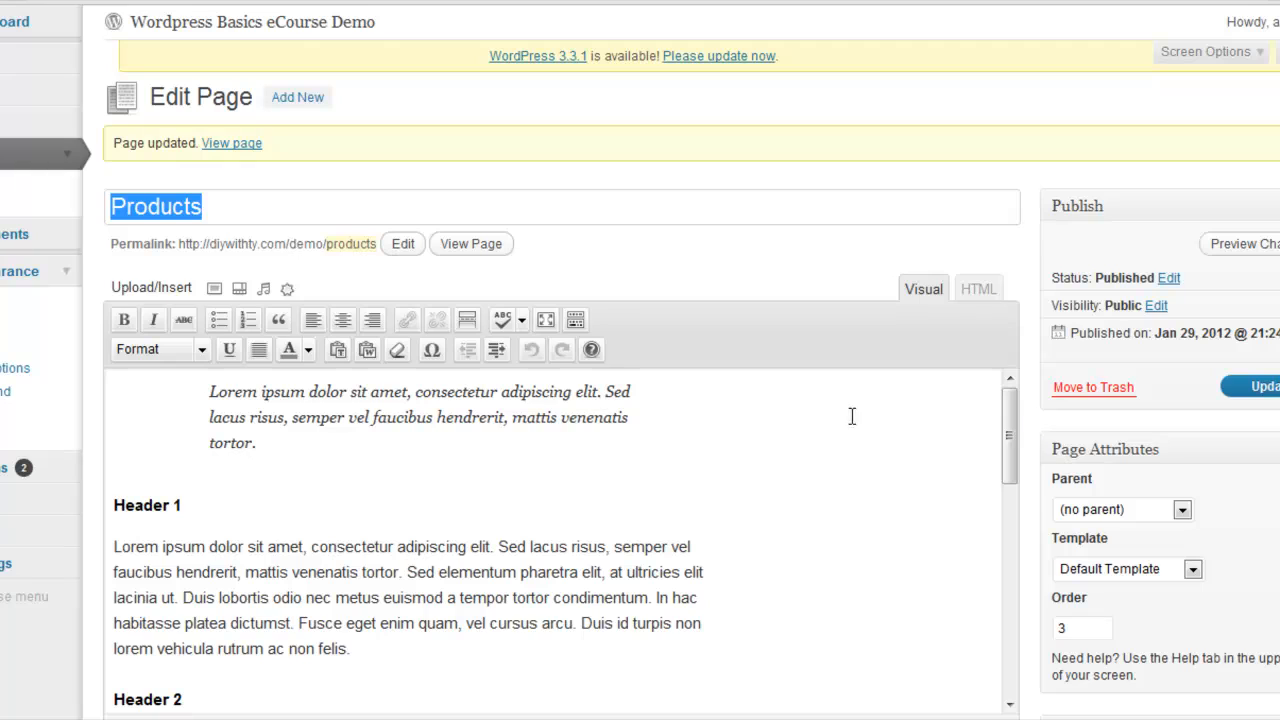
- Examine the formatting of the blockquote, both headings and the bulleted list in the page editor
left_click_drag(272, 444, 193, 392)
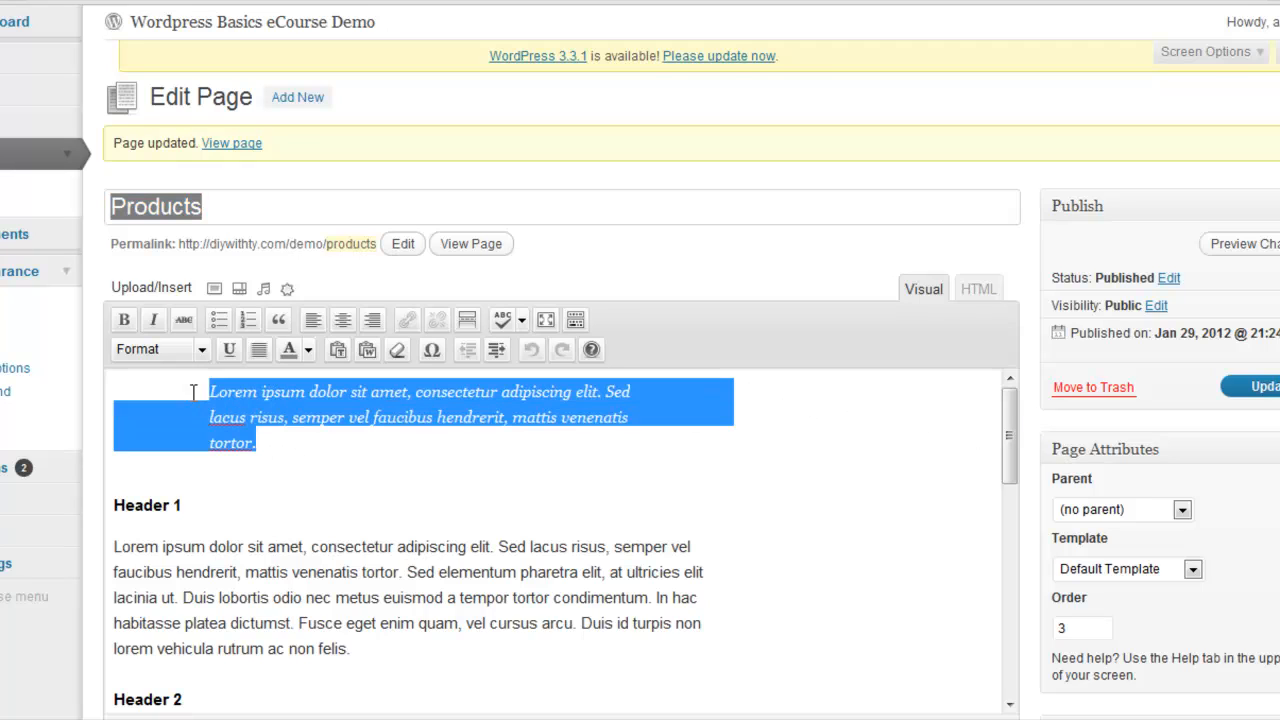
left_click(197, 505)
left_click_drag(197, 505, 111, 506)
left_click(265, 545)
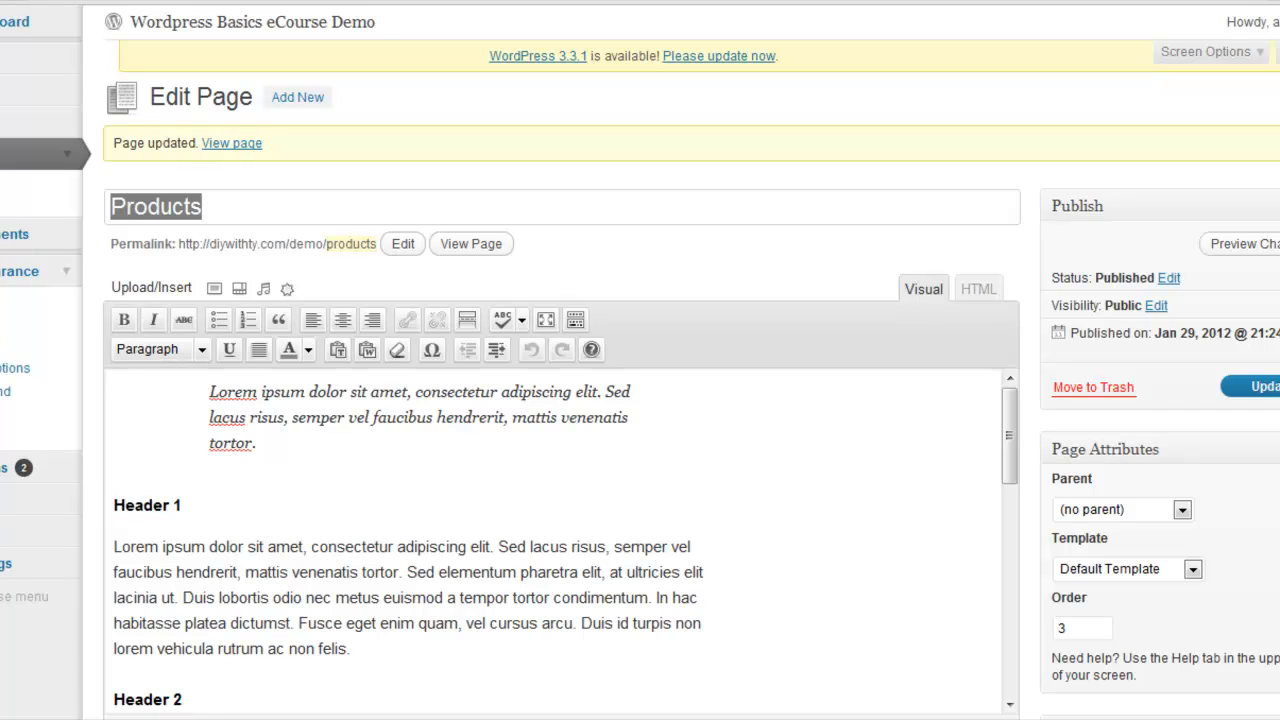
left_click_drag(195, 700, 104, 690)
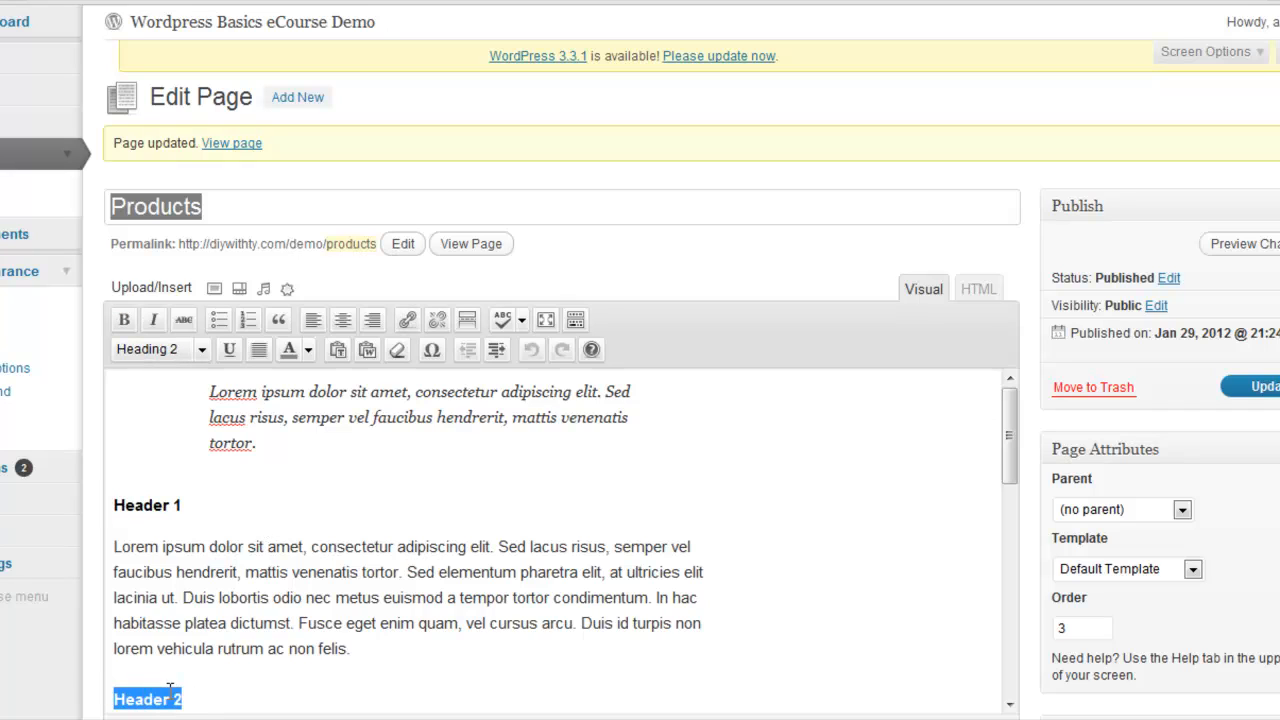
left_click_drag(200, 697, 108, 698)
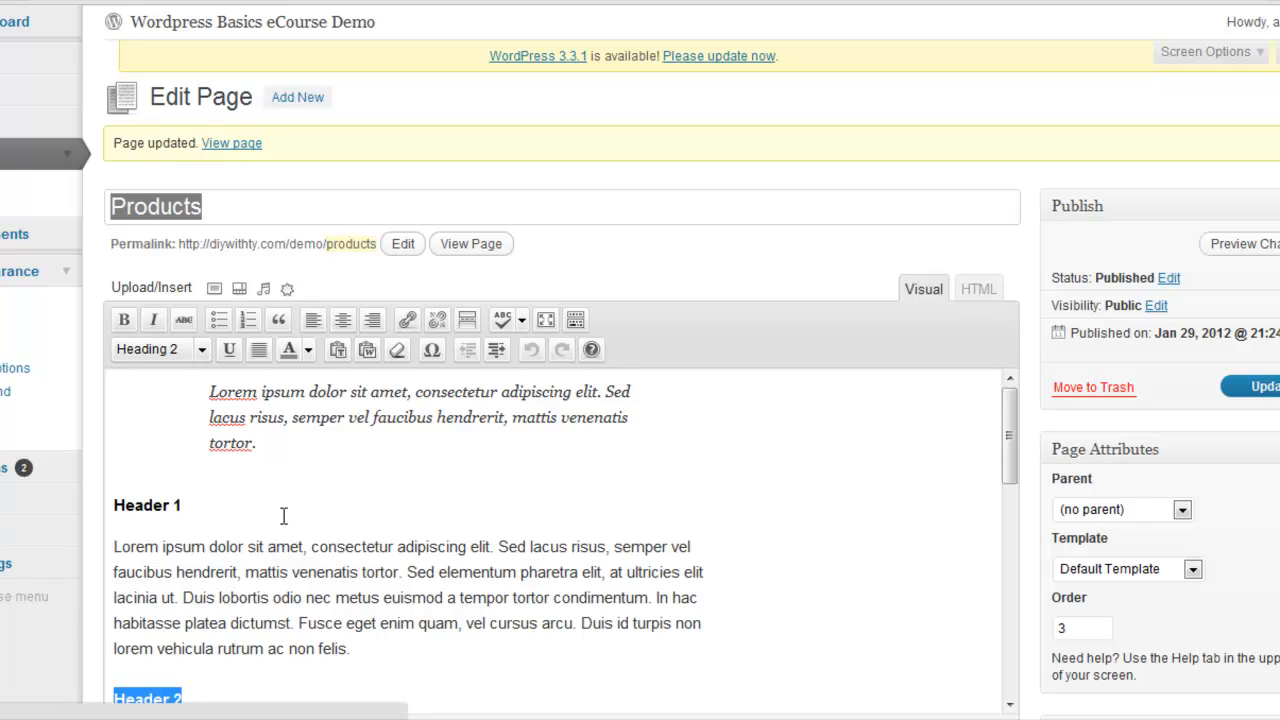
left_click(352, 648)
left_click_drag(1013, 443, 1010, 534)
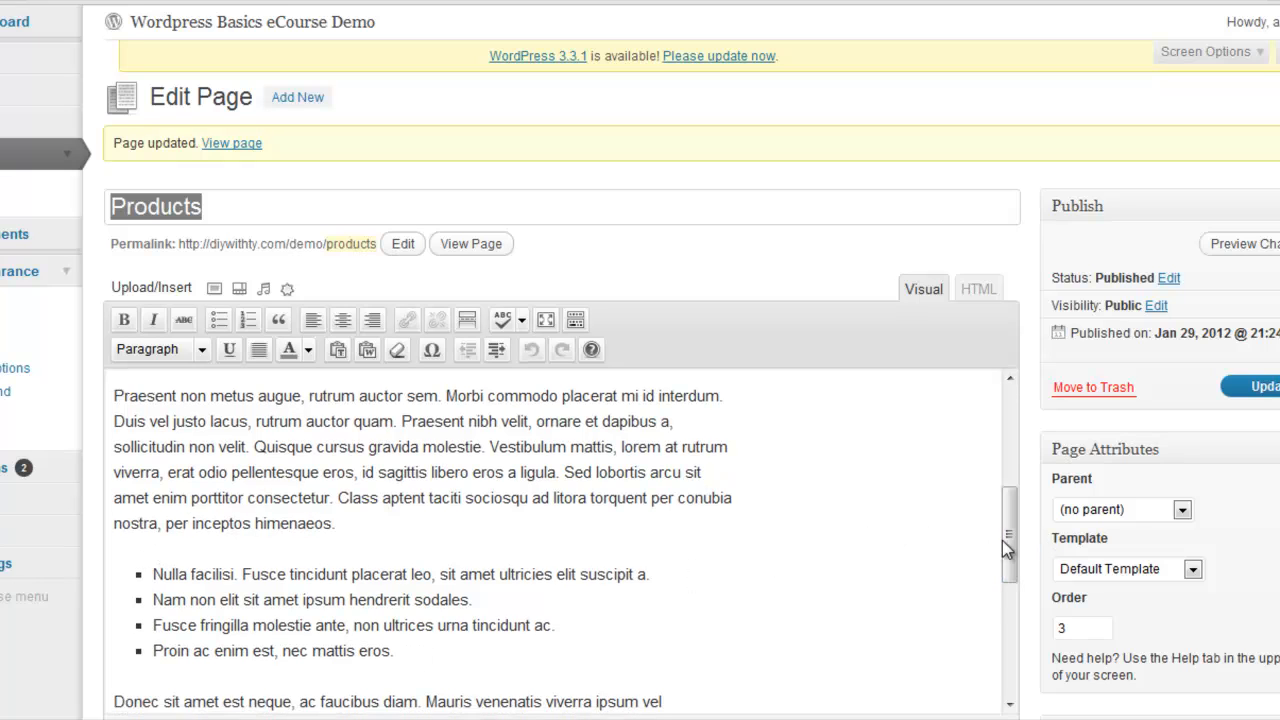
left_click_drag(1002, 540, 1056, 394)
- Update the Products page again and open it on the live site
left_click(1264, 387)
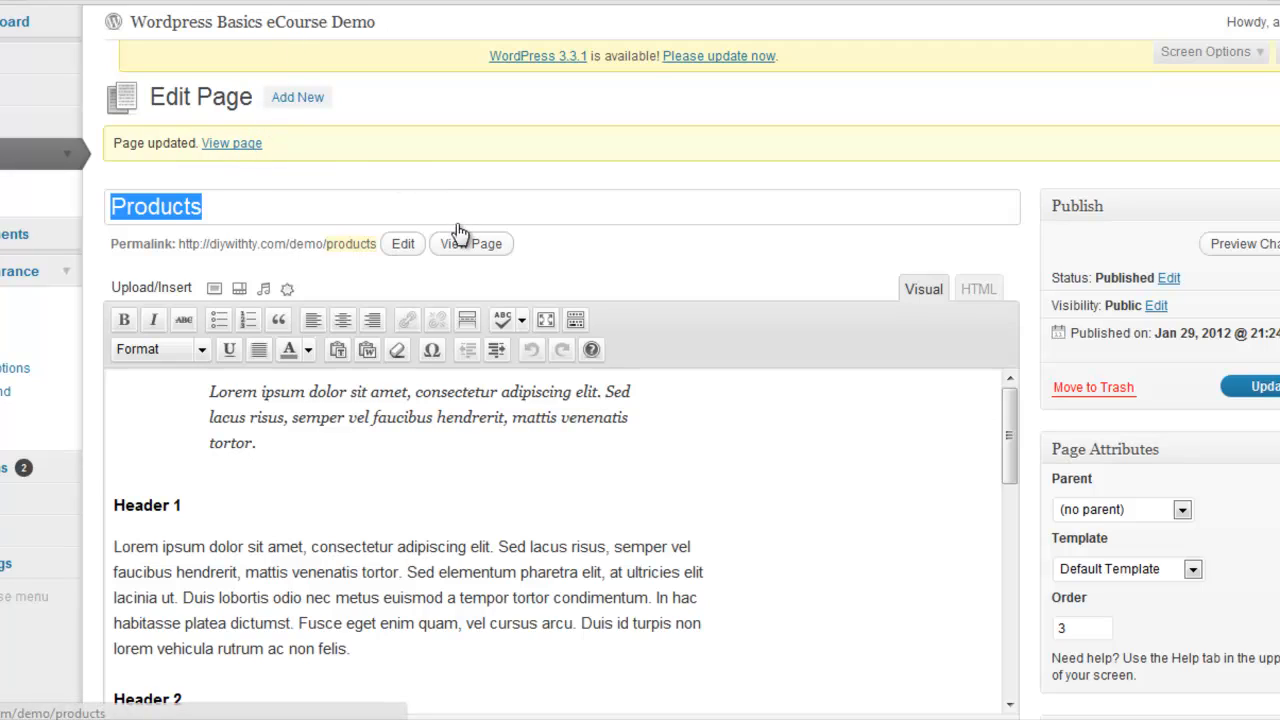
left_click(248, 150)
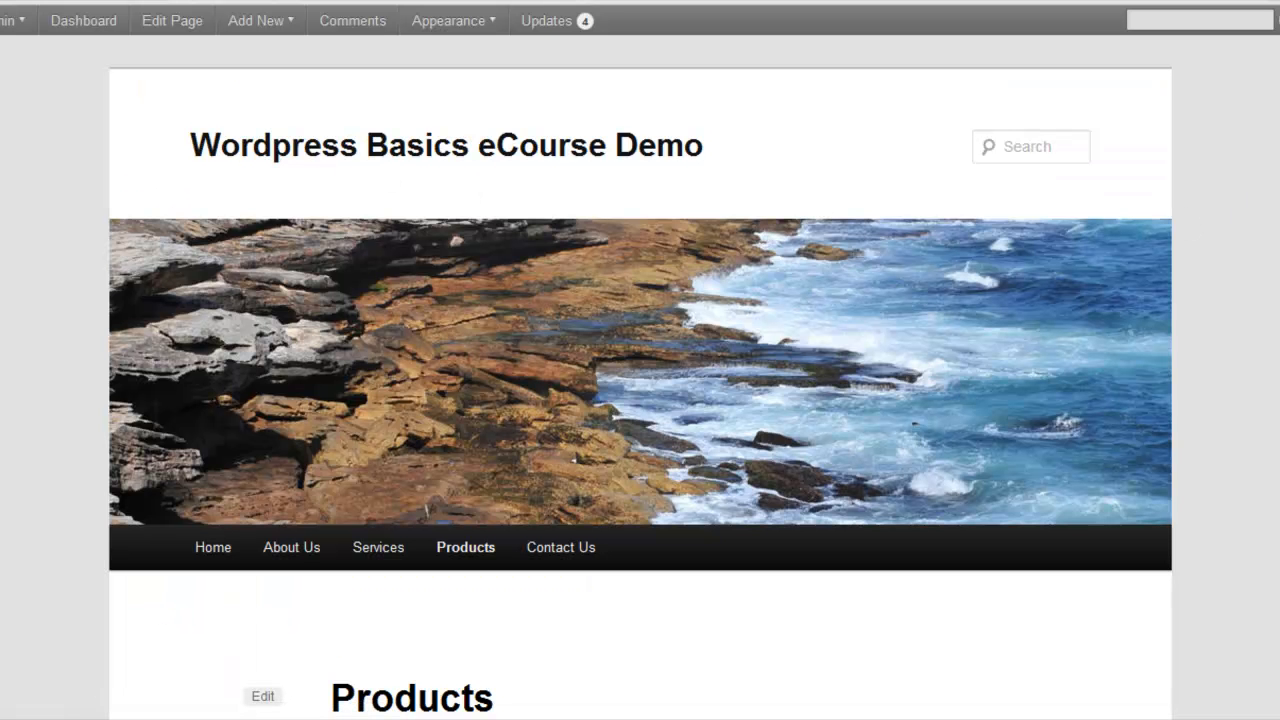
- Examine the blockquote, headings, paragraphs and bulleted list on the published Products page
scroll(640, 400, "down", 5)
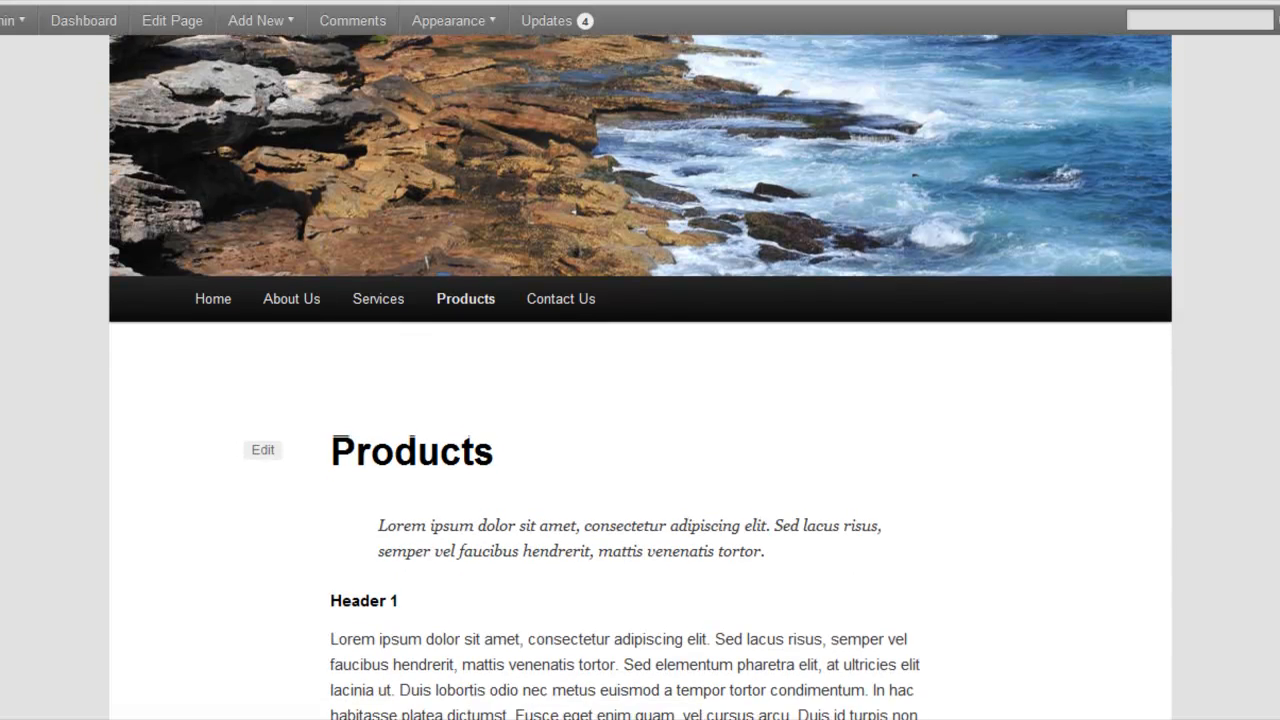
scroll(640, 400, "down", 1)
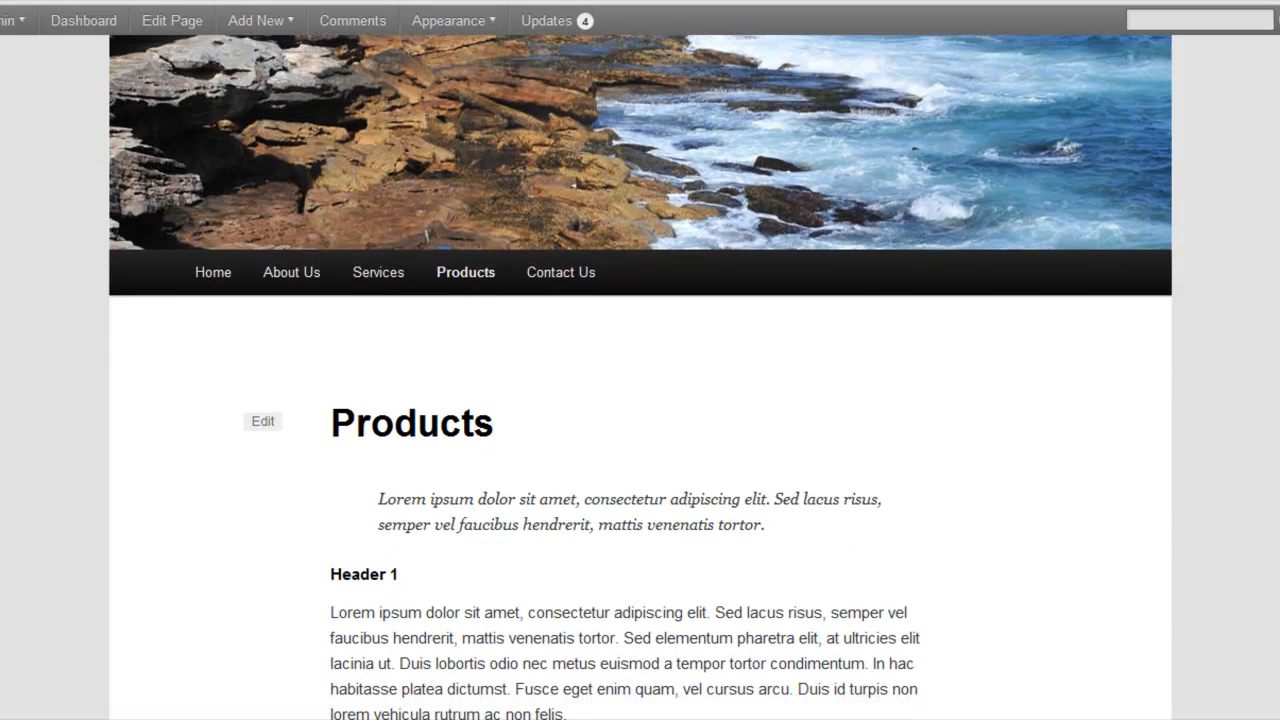
scroll(843, 463, "down", 2)
left_click_drag(806, 445, 355, 408)
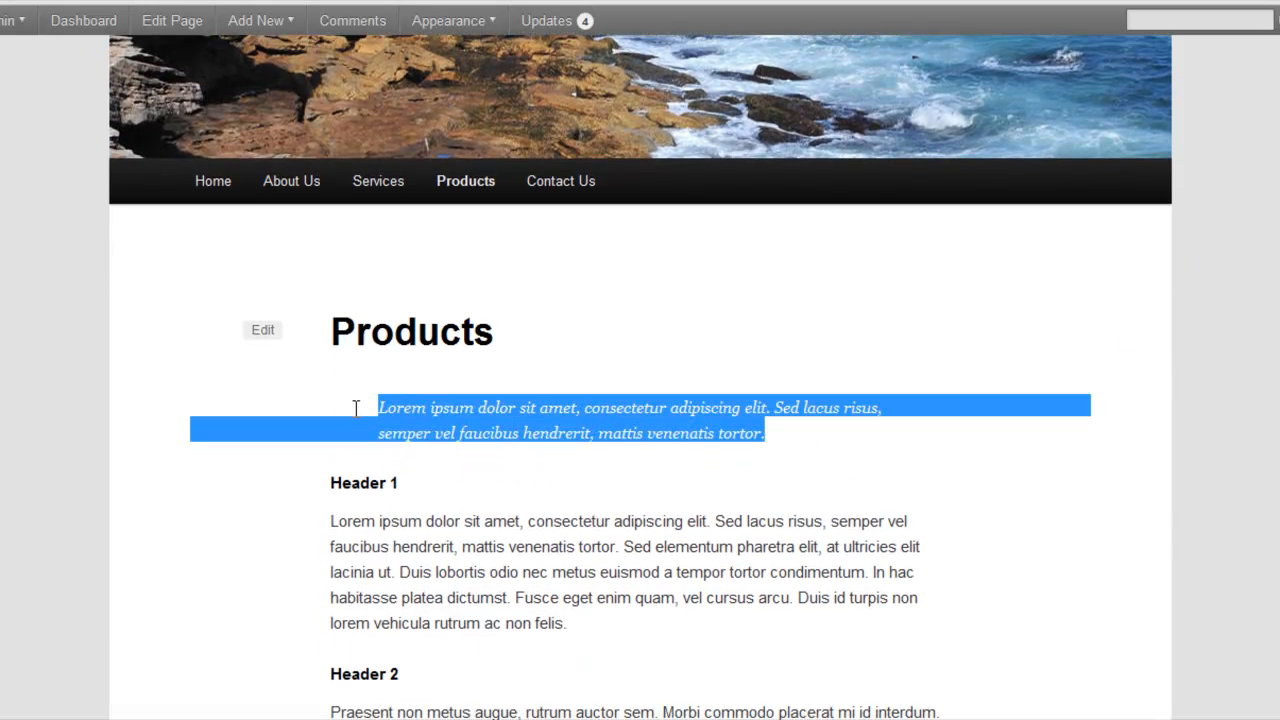
left_click(783, 468)
scroll(1214, 409, "down", 3)
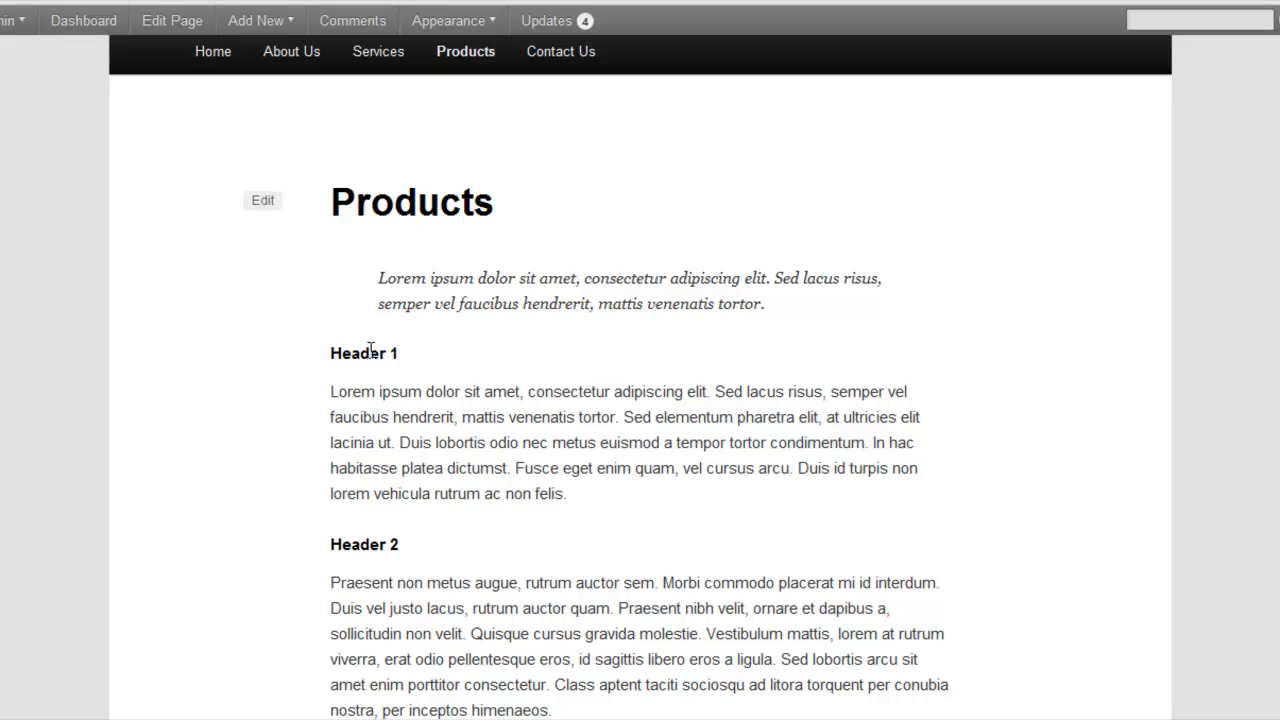
scroll(1240, 430, "down", 1)
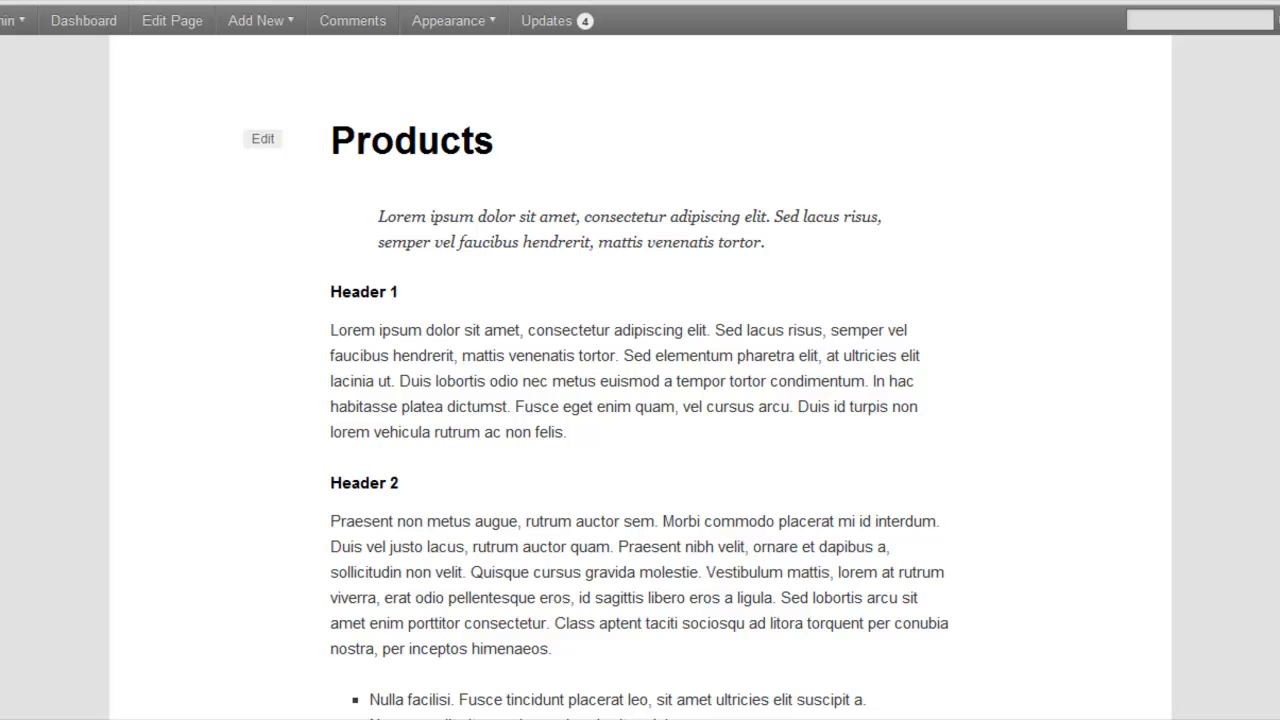
scroll(640, 390, "down", 1)
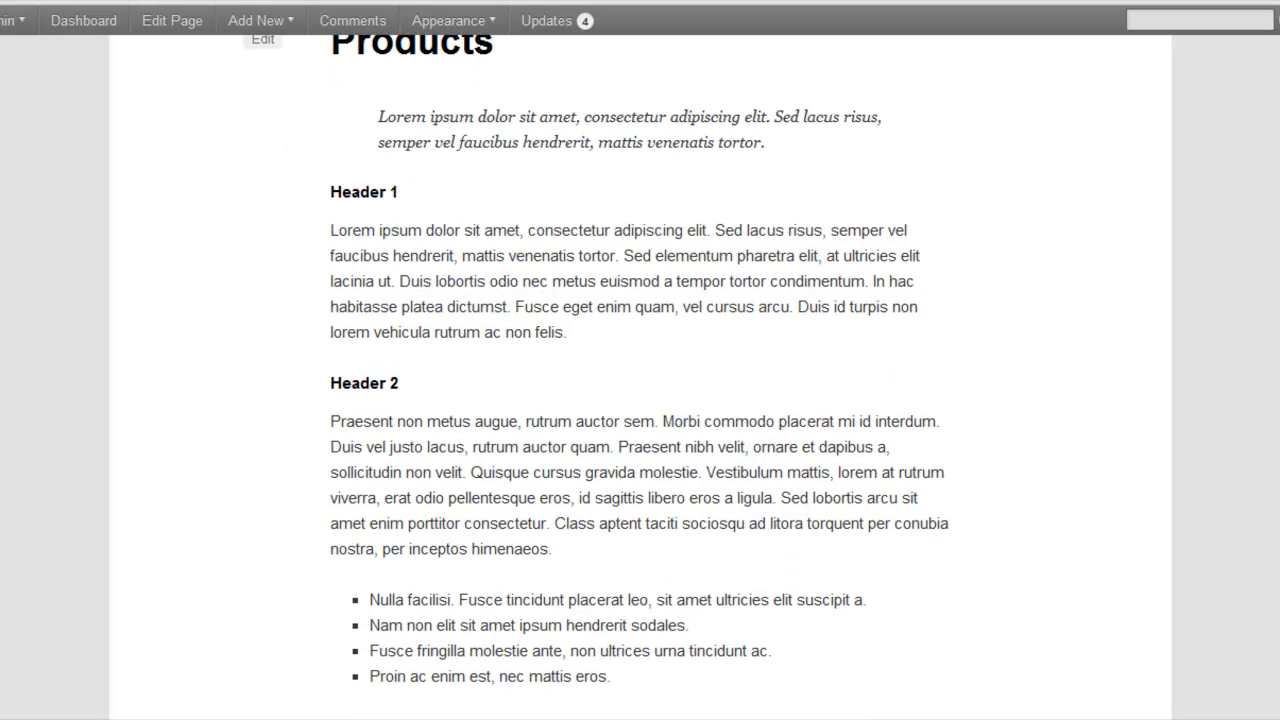
scroll(640, 390, "down", 1)
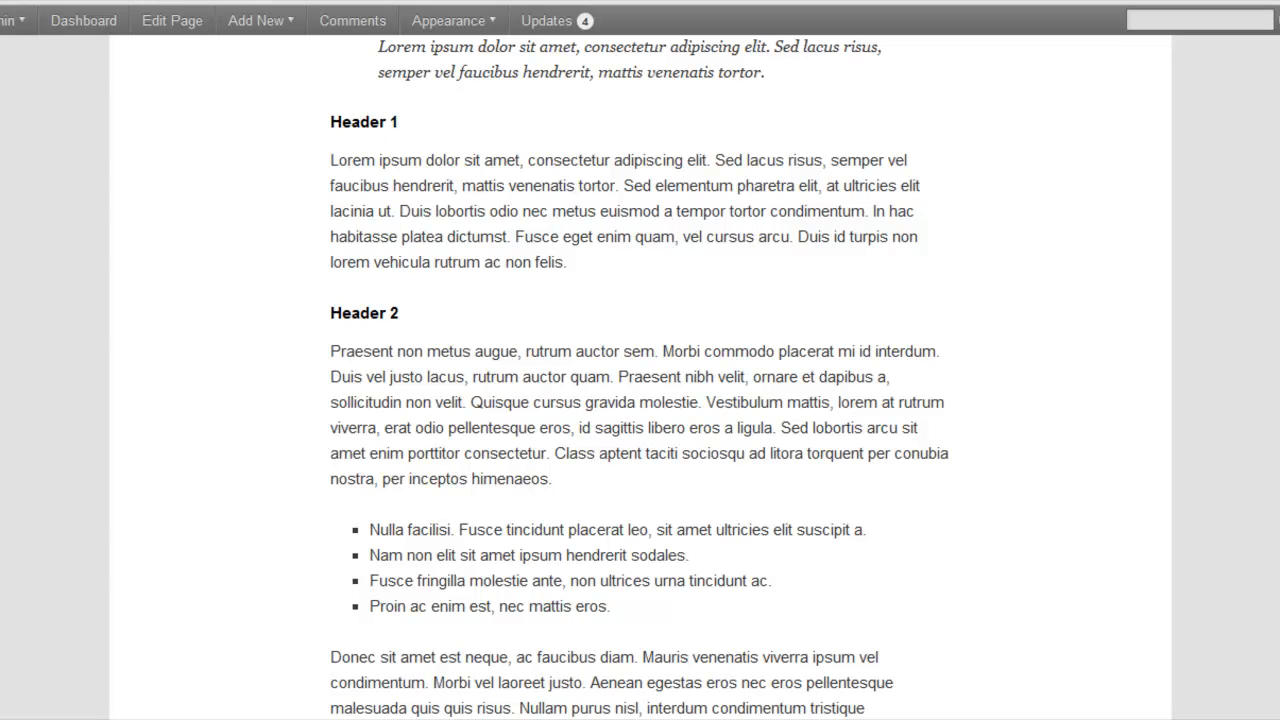
scroll(1068, 408, "down", 1)
scroll(640, 380, "down", 3)
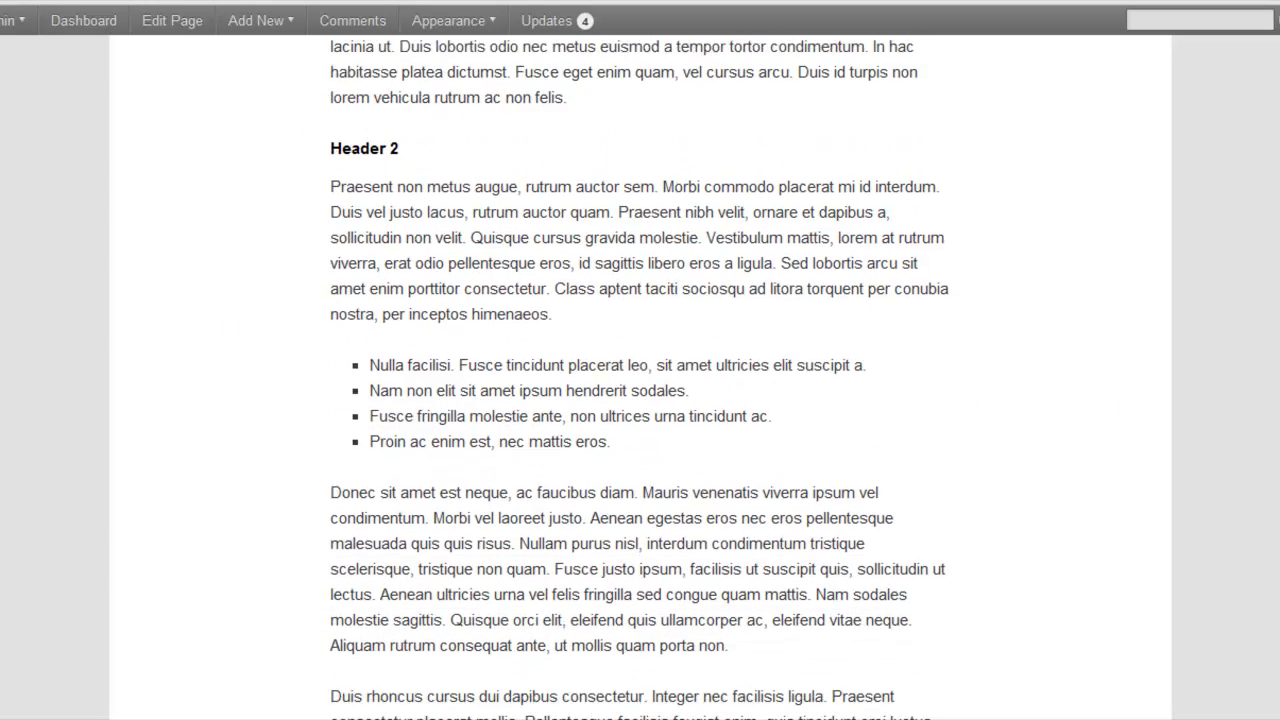
scroll(640, 377, "up", 6)
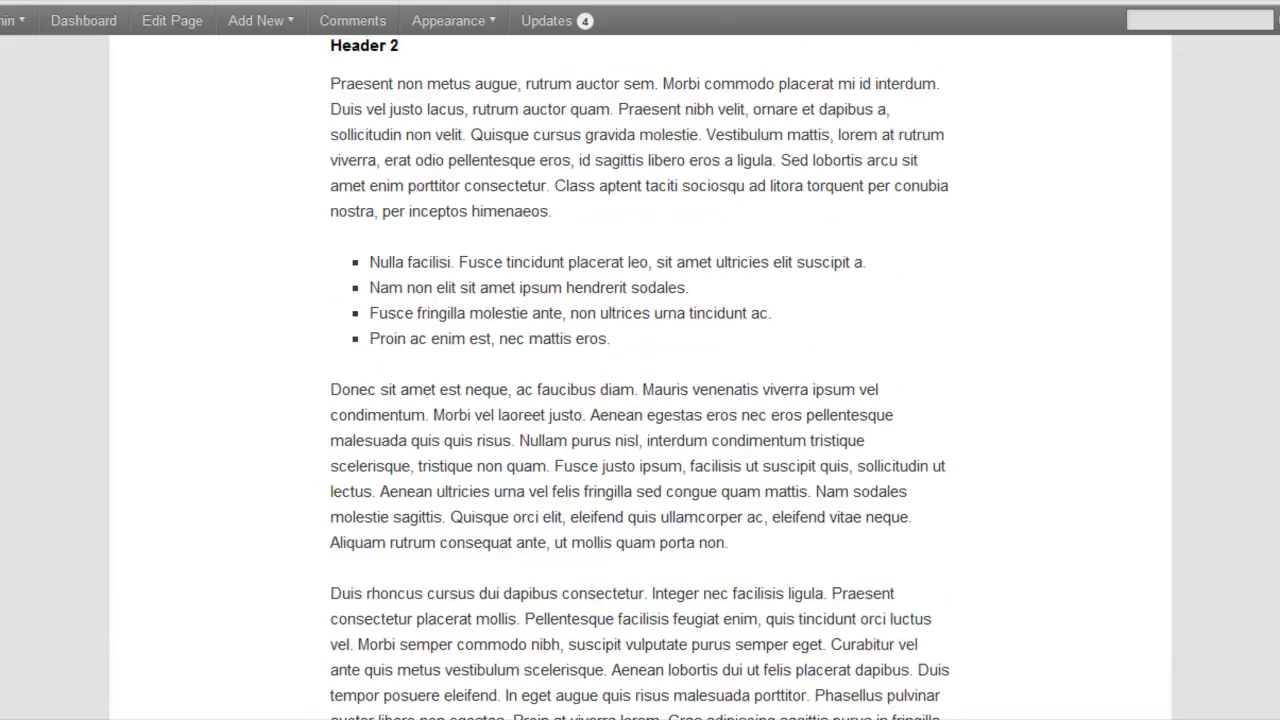
scroll(640, 377, "up", 3)
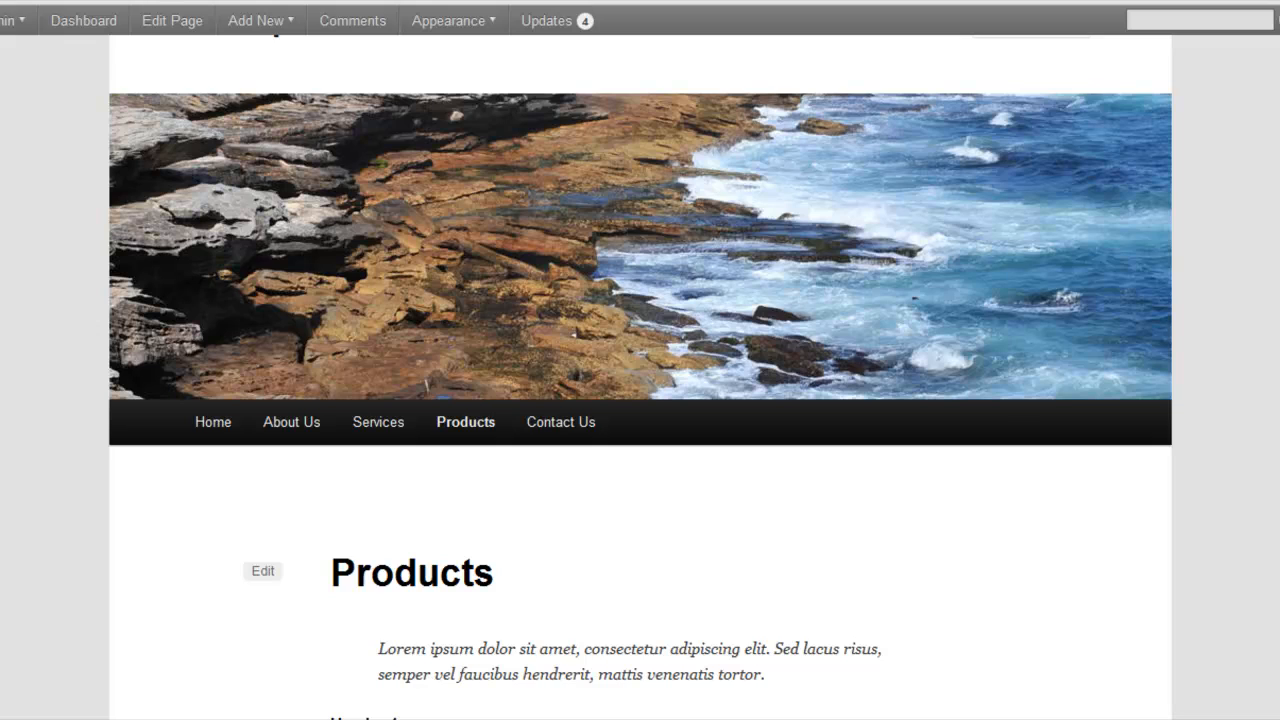
scroll(640, 377, "up", 1)
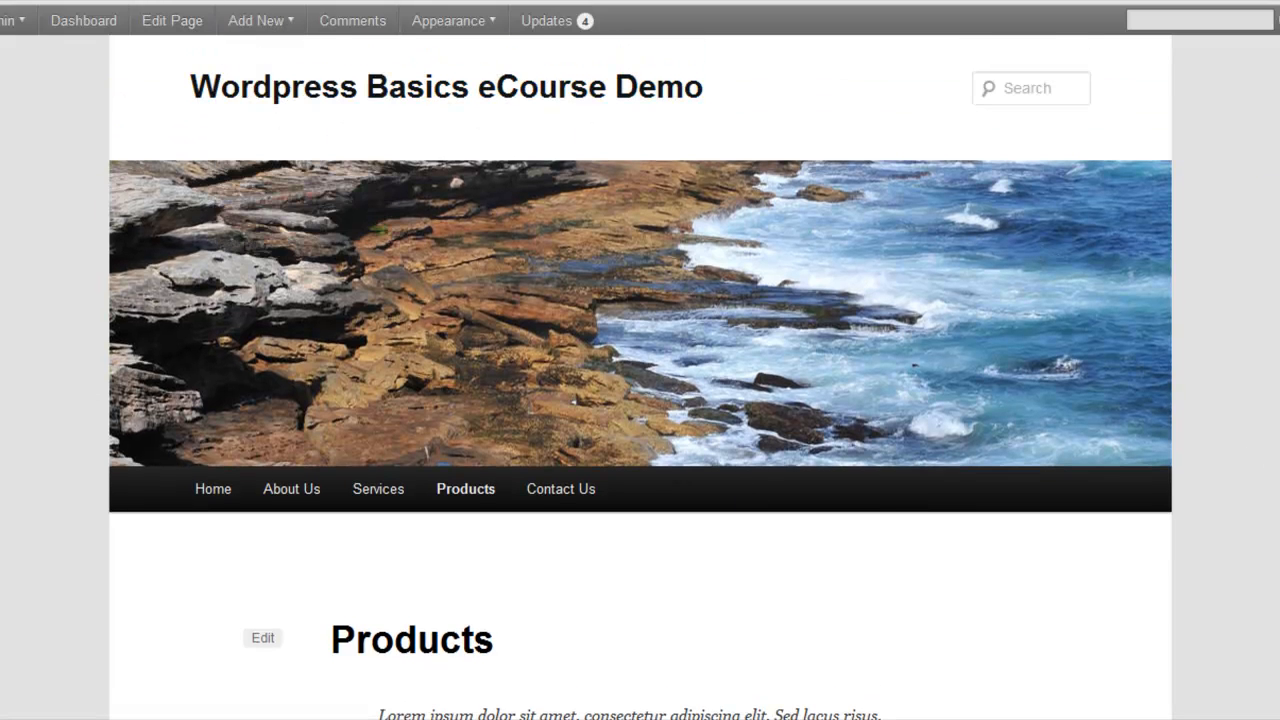
scroll(640, 377, "down", 1)
scroll(640, 377, "up", 1)
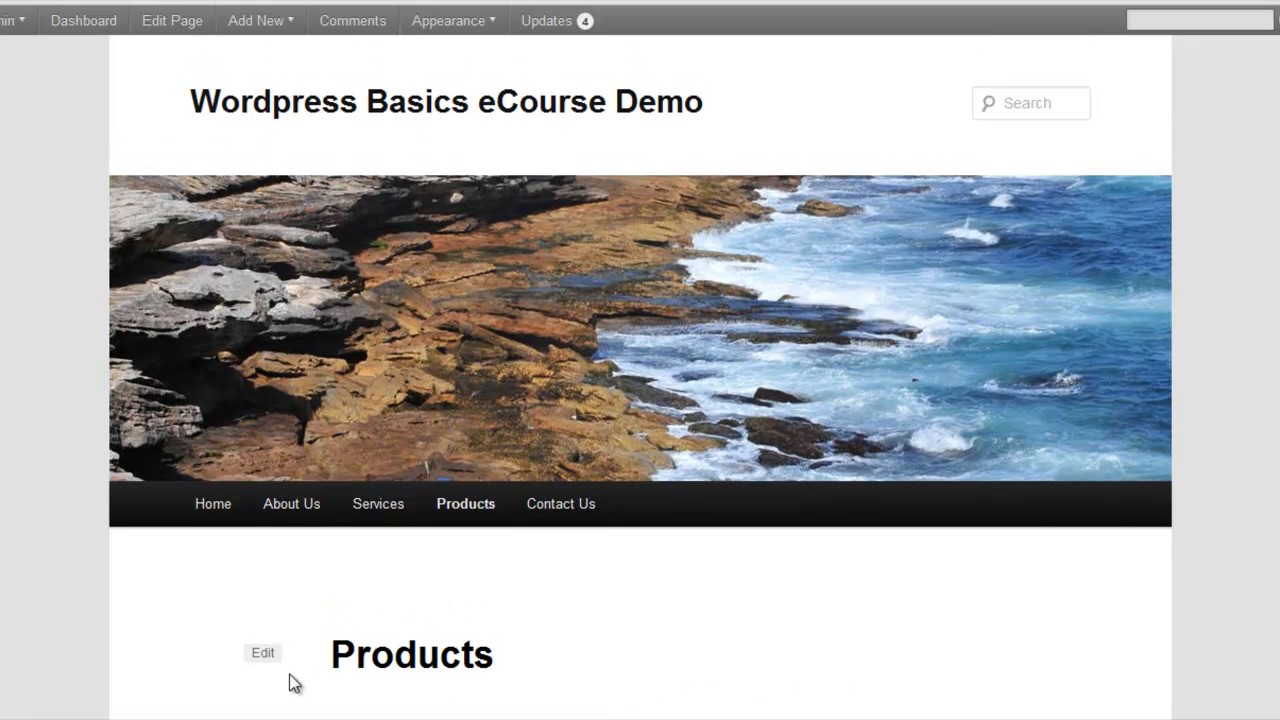
scroll(640, 377, "down", 3)
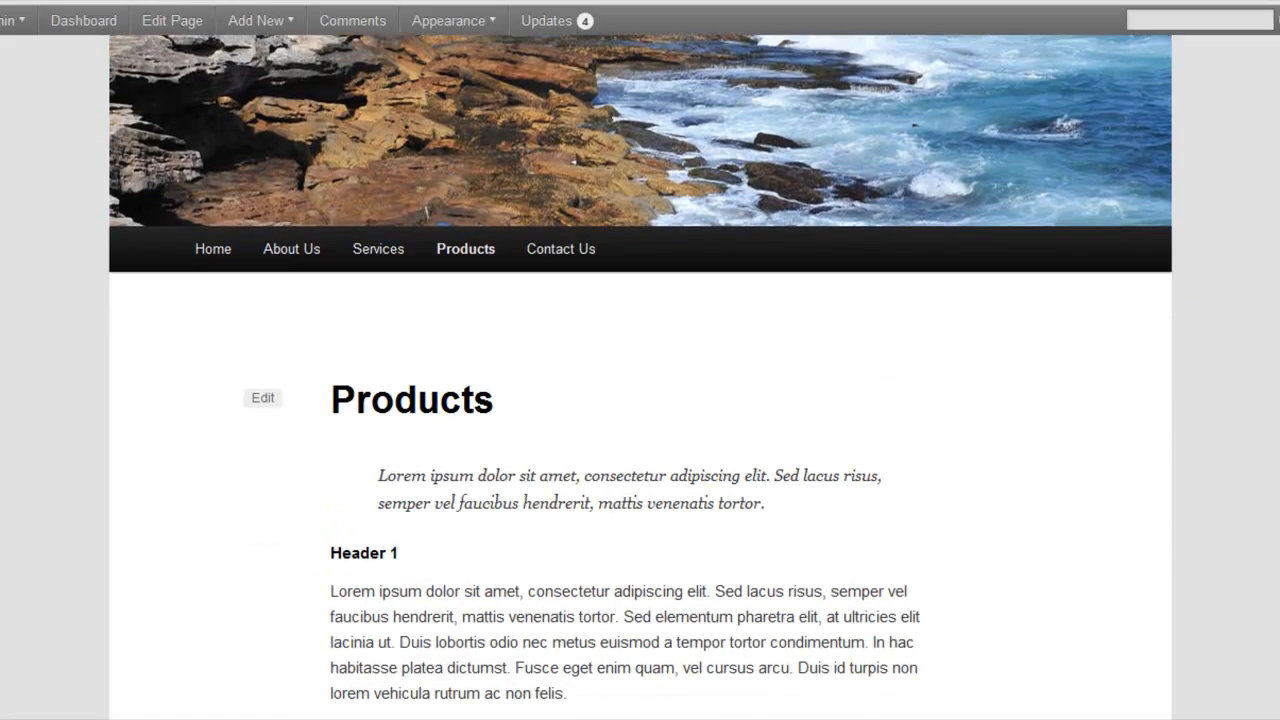
- Open the Products page's HTML source for editing and delete the empty <h1></h1> line below the blockquote
scroll(640, 377, "down", 2)
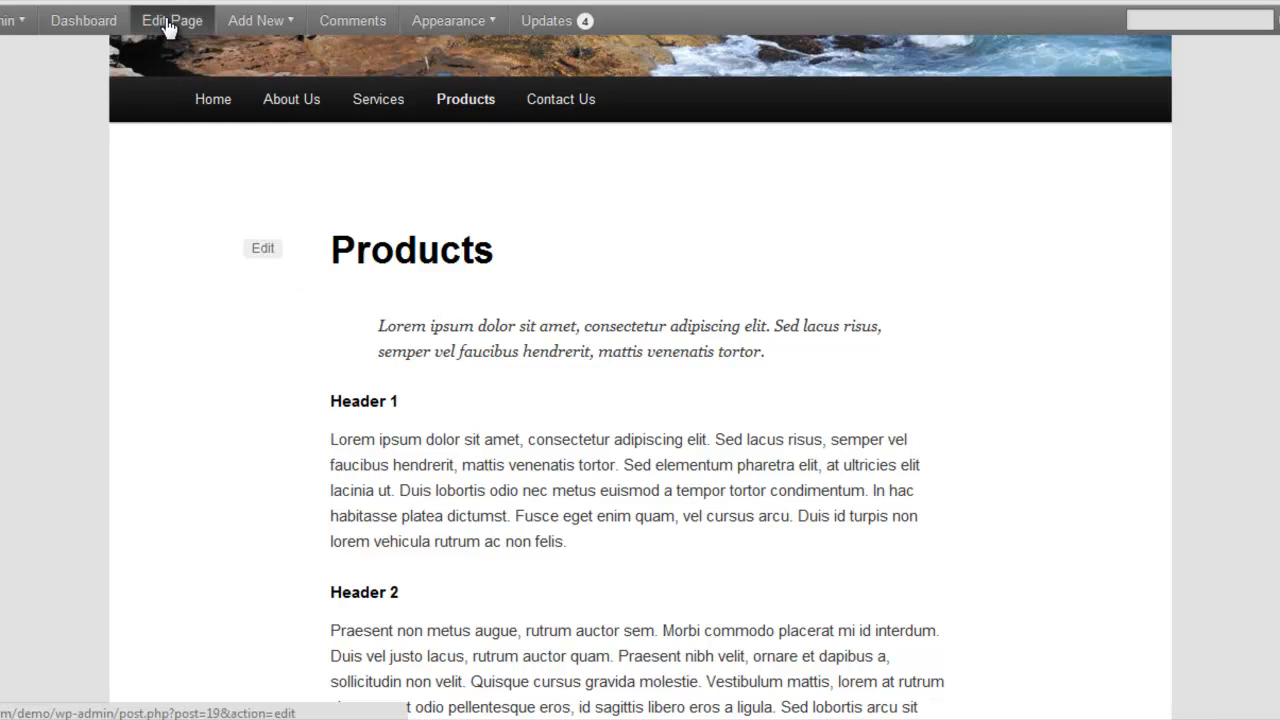
left_click(262, 254)
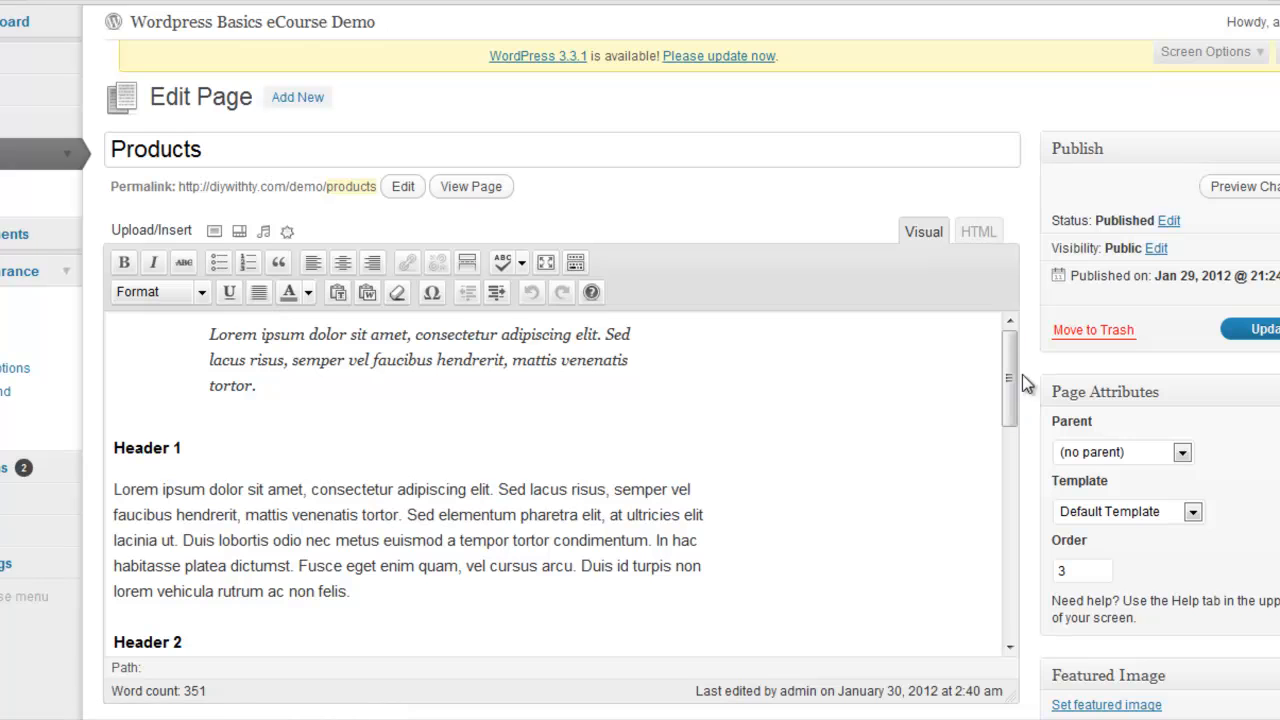
left_click_drag(1014, 376, 997, 340)
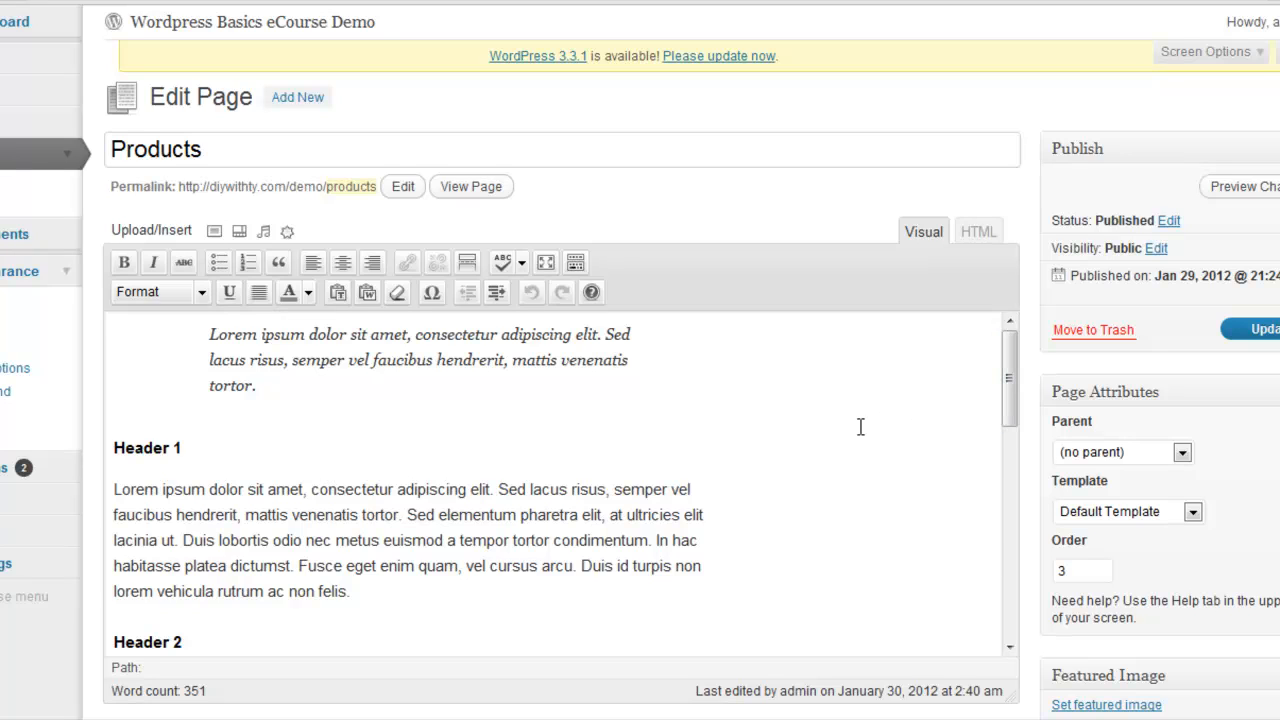
left_click(976, 232)
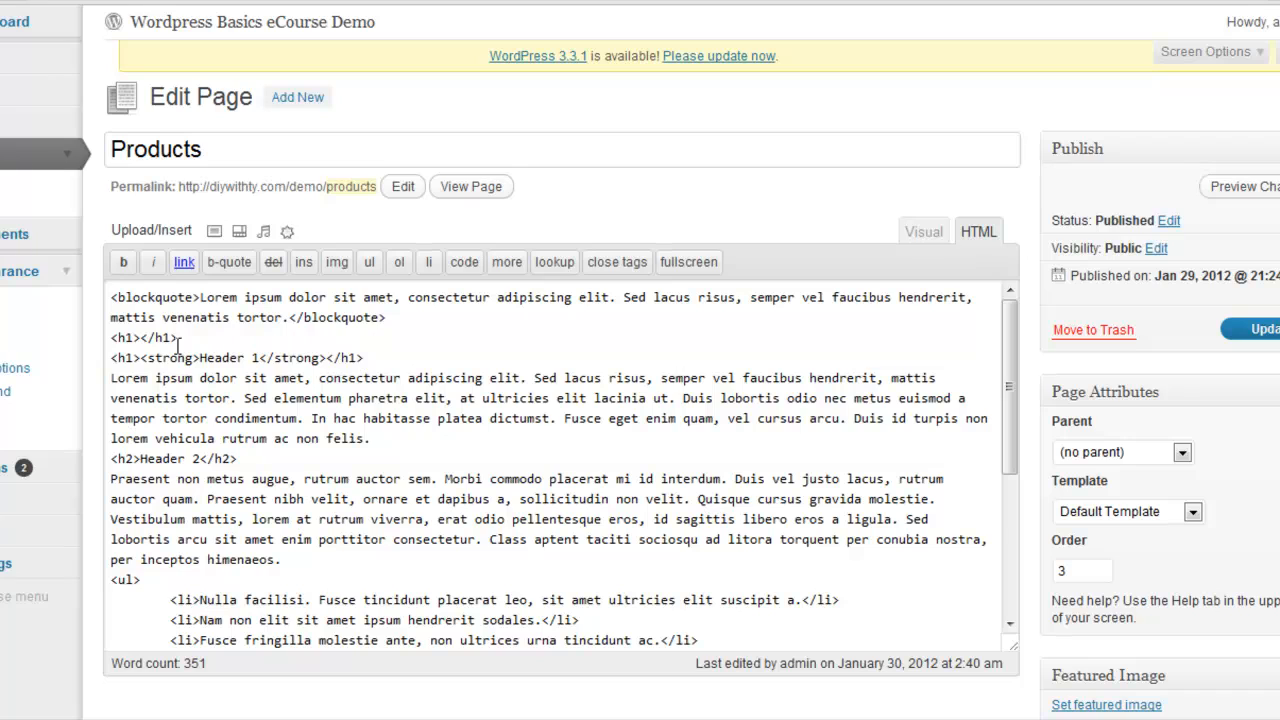
left_click_drag(178, 337, 104, 335)
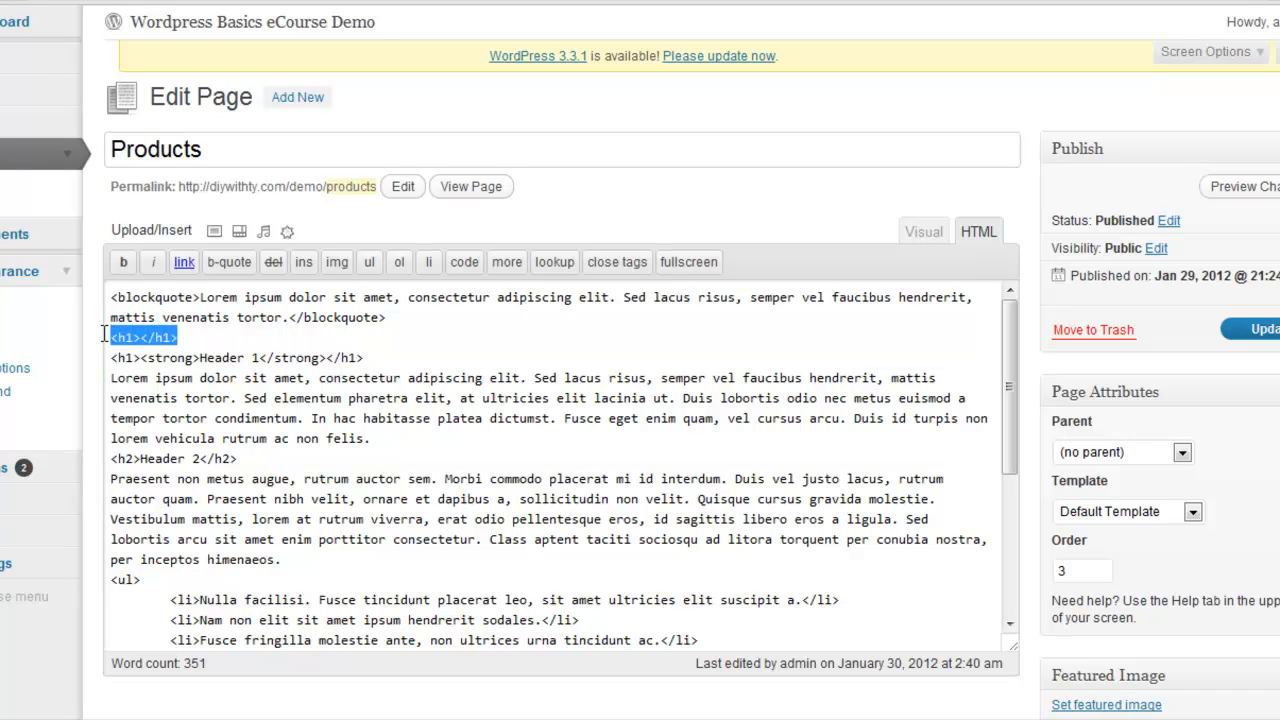
key("BackSpace")
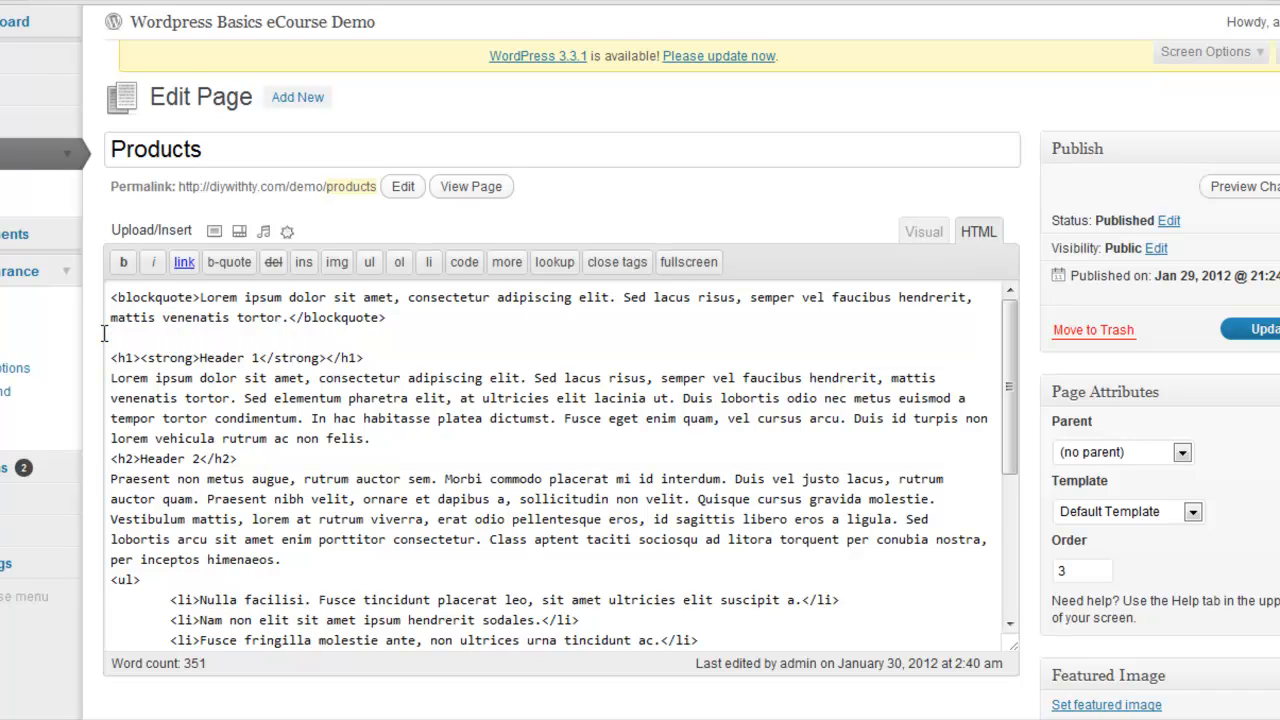
- Examine the heading, blockquote and bulleted list tags in the Products page's HTML source
left_click_drag(370, 357, 328, 359)
left_click_drag(110, 357, 362, 357)
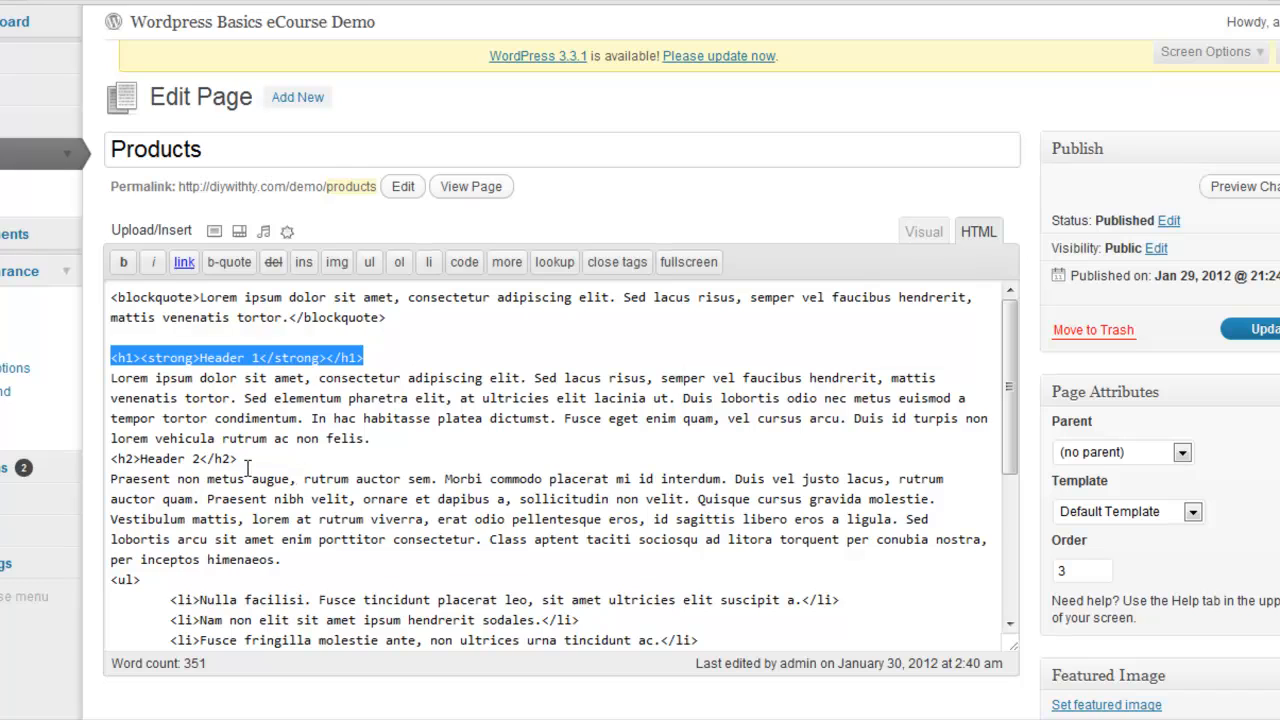
left_click_drag(238, 458, 106, 455)
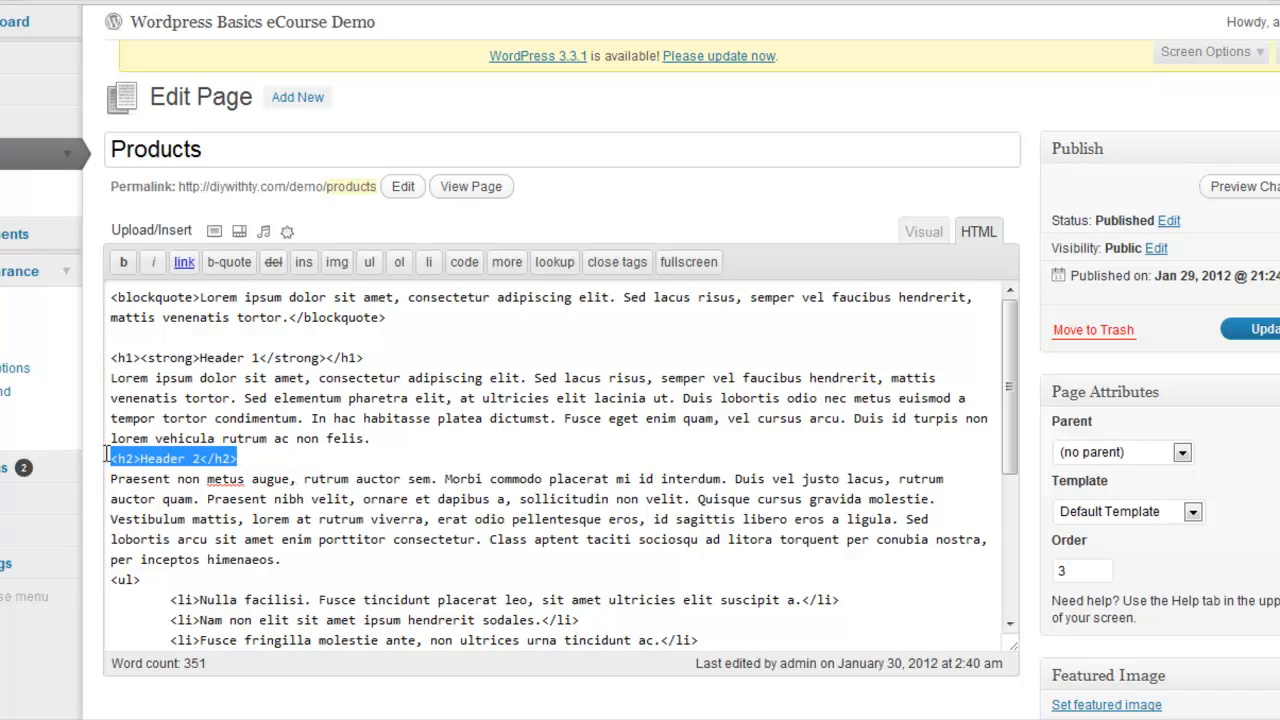
left_click(310, 568)
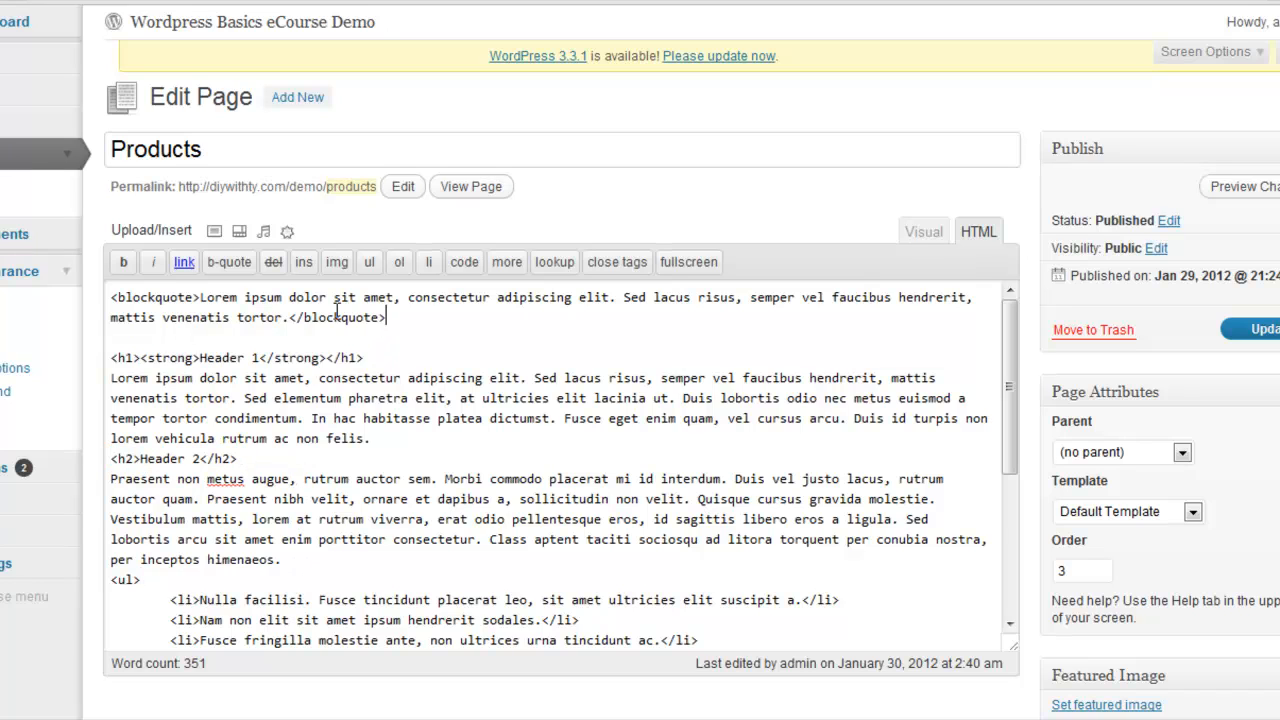
left_click_drag(386, 317, 96, 300)
left_click(531, 336)
left_click_drag(1000, 390, 1030, 567)
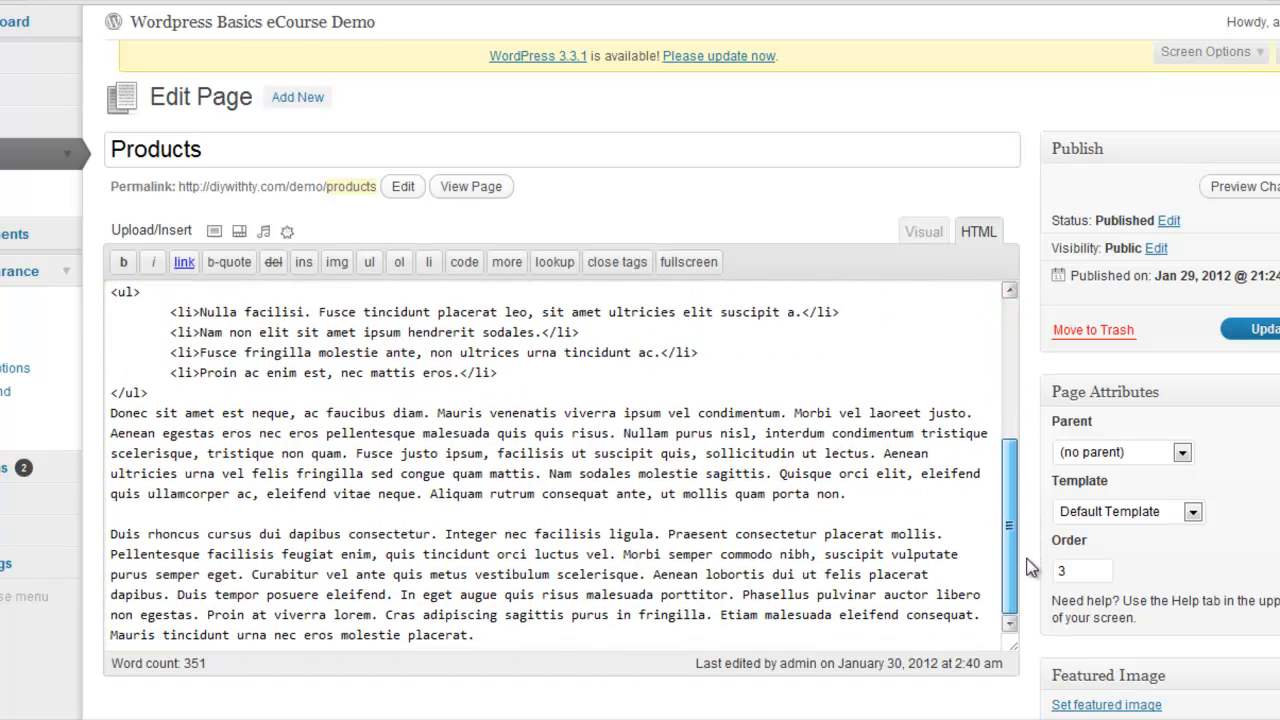
left_click_drag(1028, 478, 1020, 372)
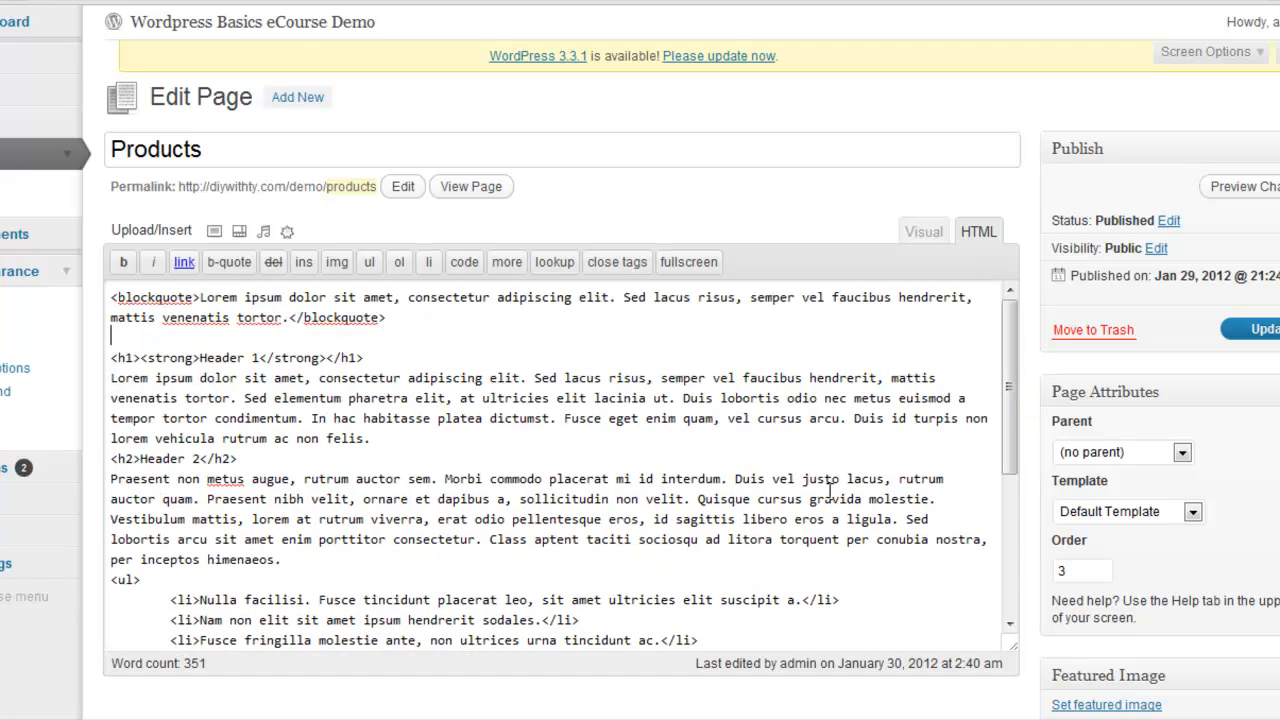
left_click_drag(1017, 400, 1022, 515)
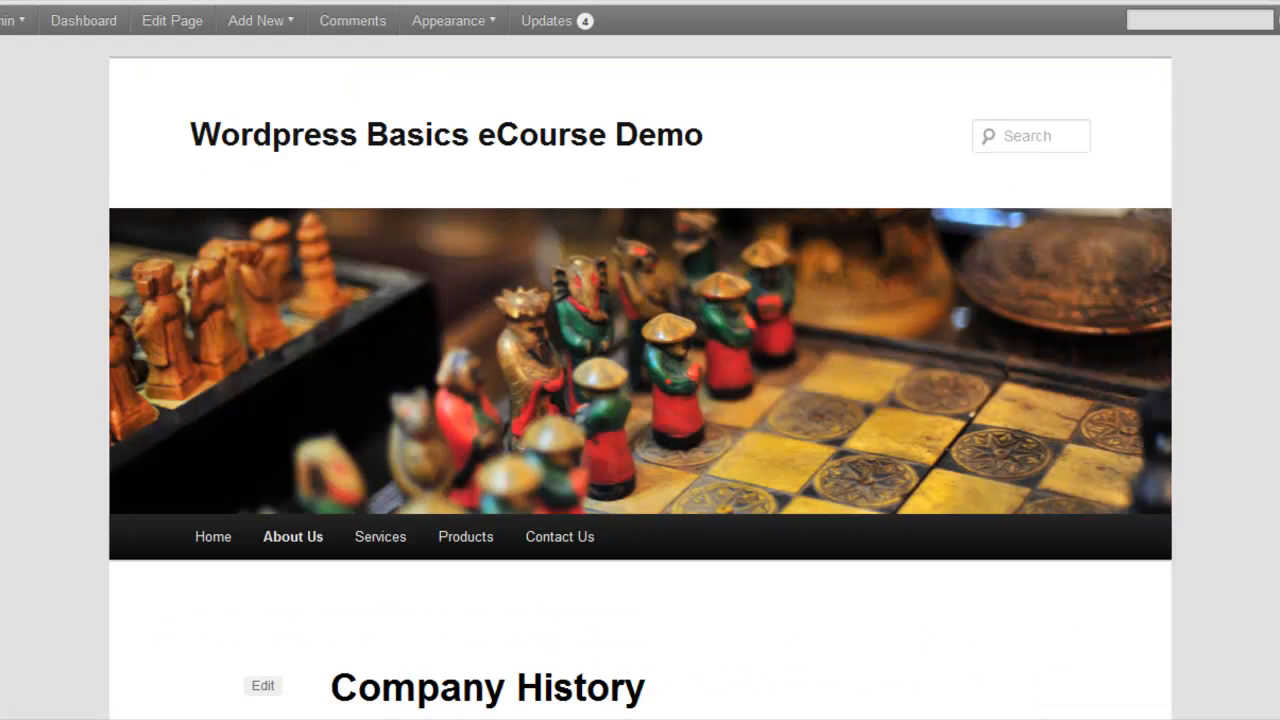
- Compare the text formatting of the published Company History page with that of the published Products page
scroll(640, 400, "down", 4)
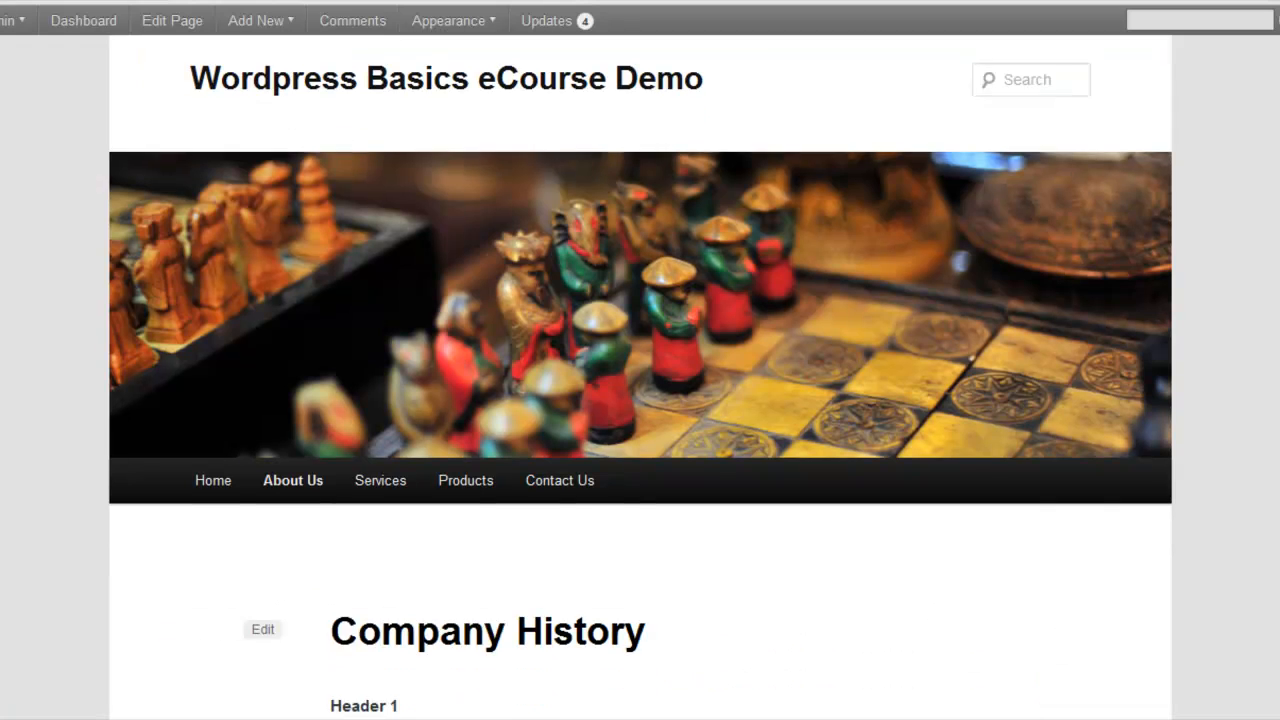
scroll(640, 400, "down", 4)
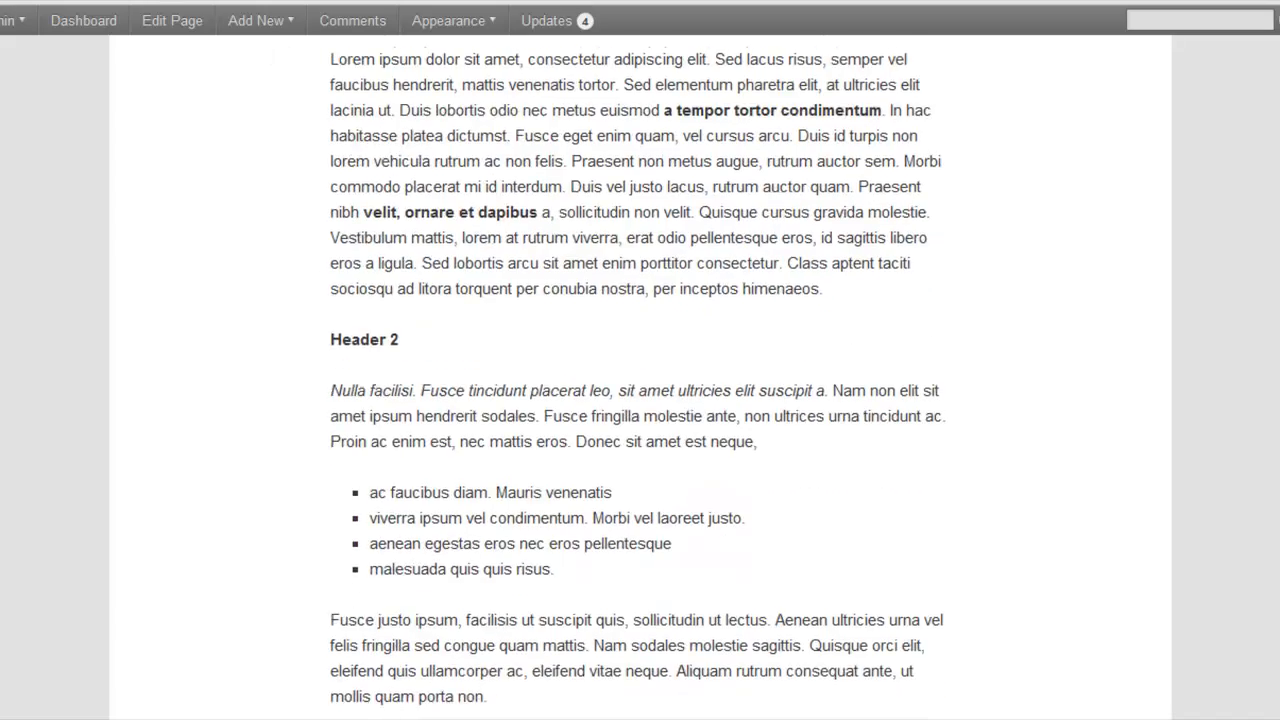
scroll(640, 400, "down", 2)
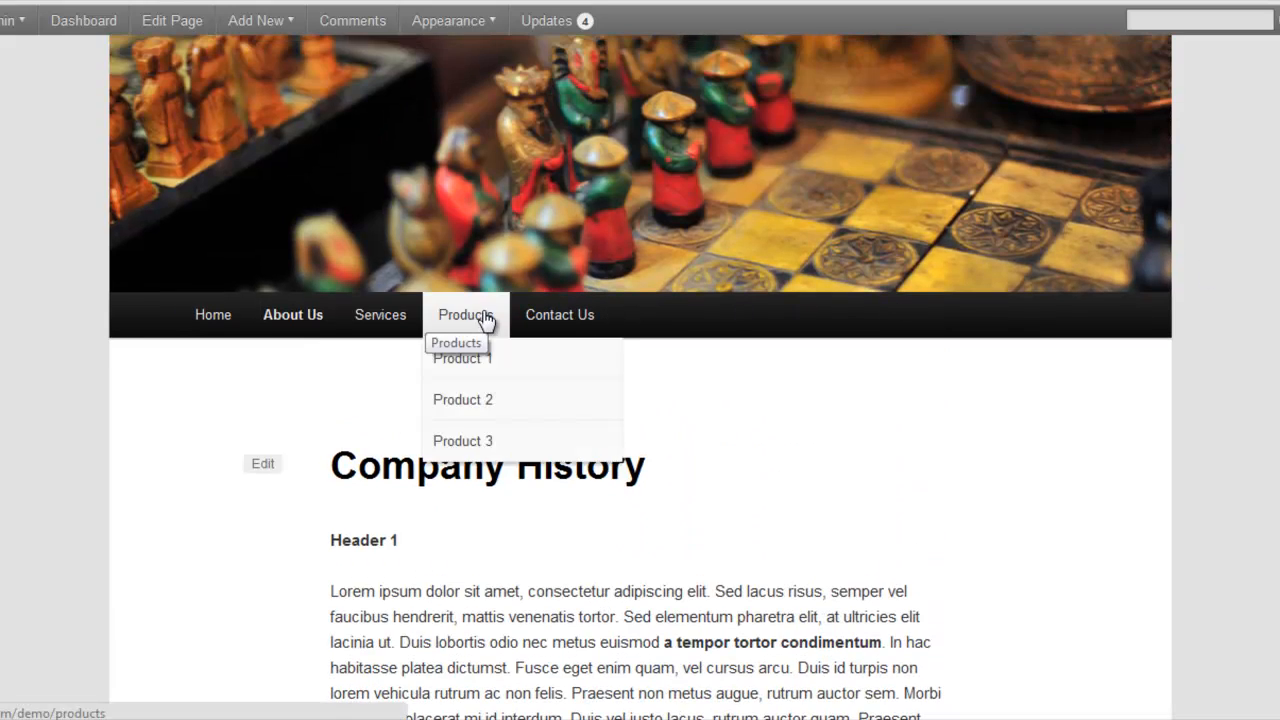
left_click(497, 317)
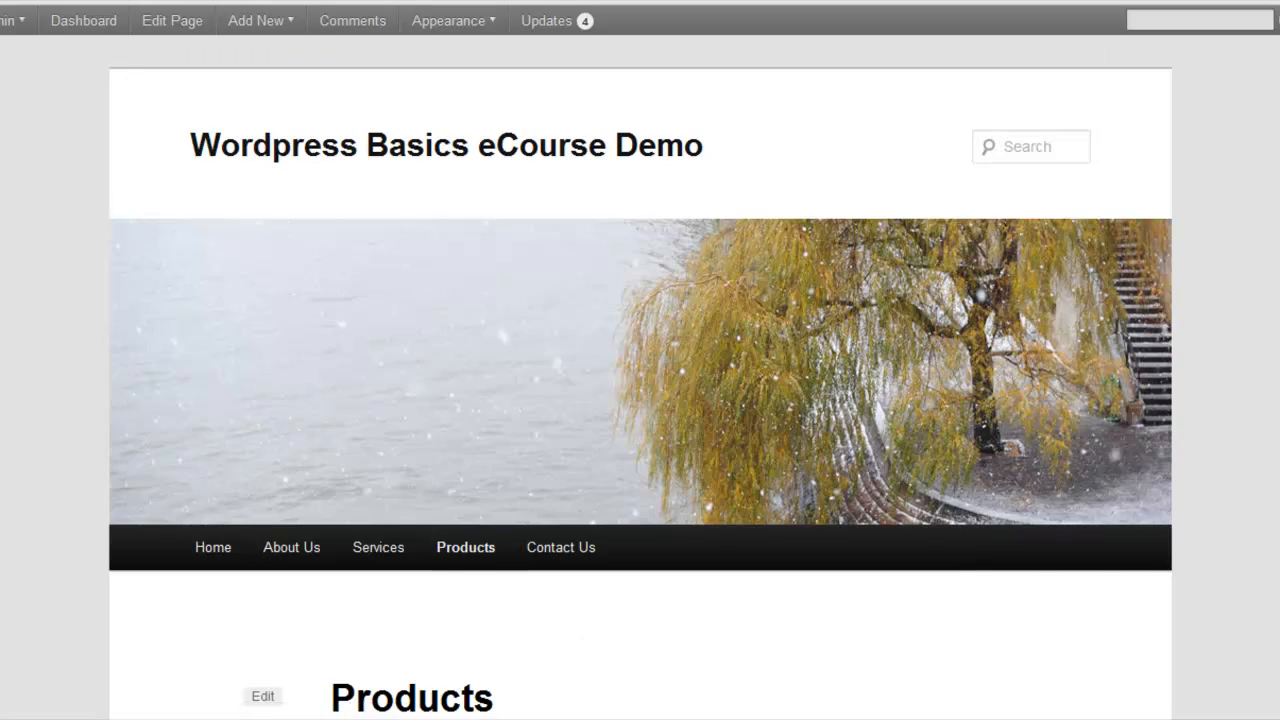
scroll(640, 400, "down", 2)
scroll(640, 400, "down", 8)
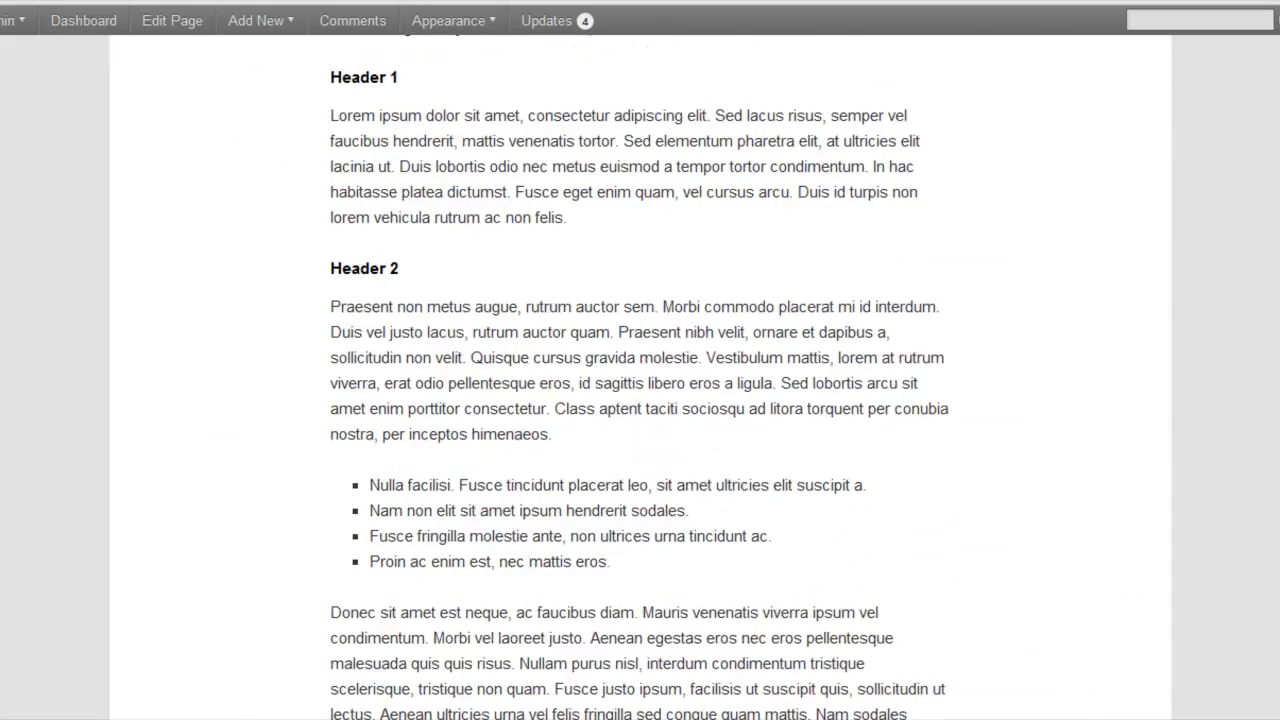
scroll(640, 400, "down", 1)
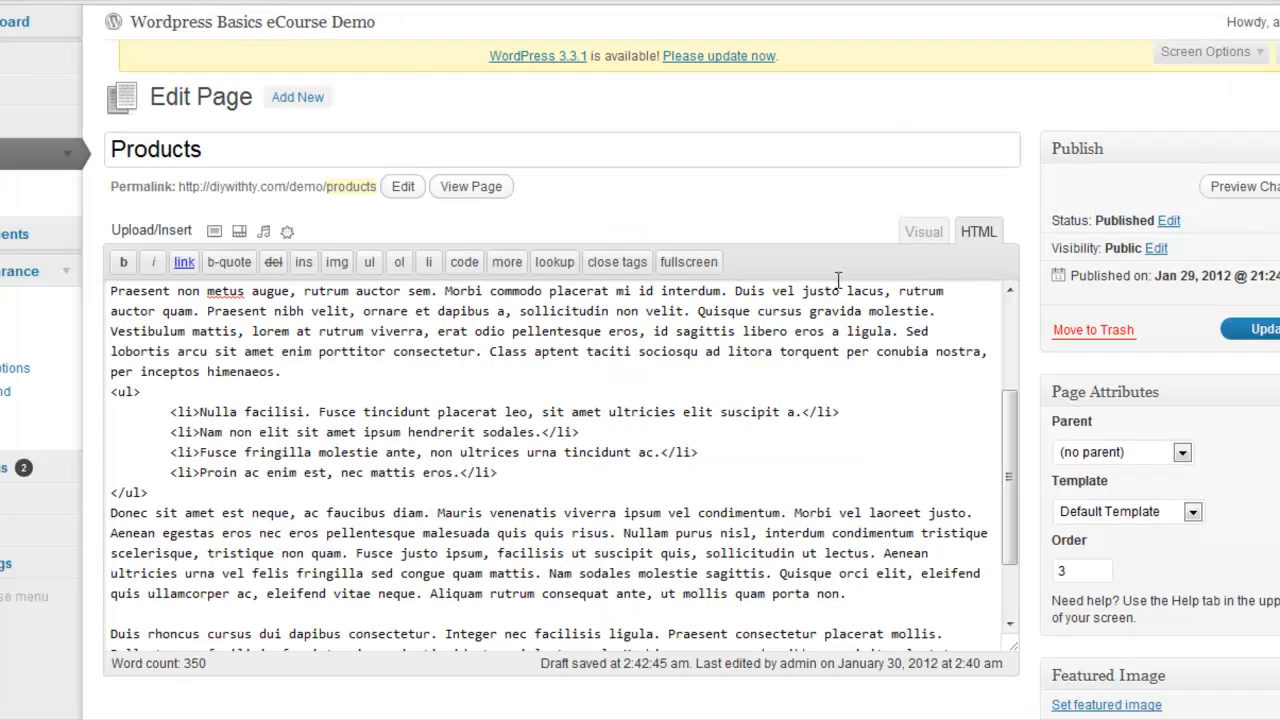
- Compare the Products page content in the Visual and HTML editing modes, ending in Visual mode
left_click(920, 235)
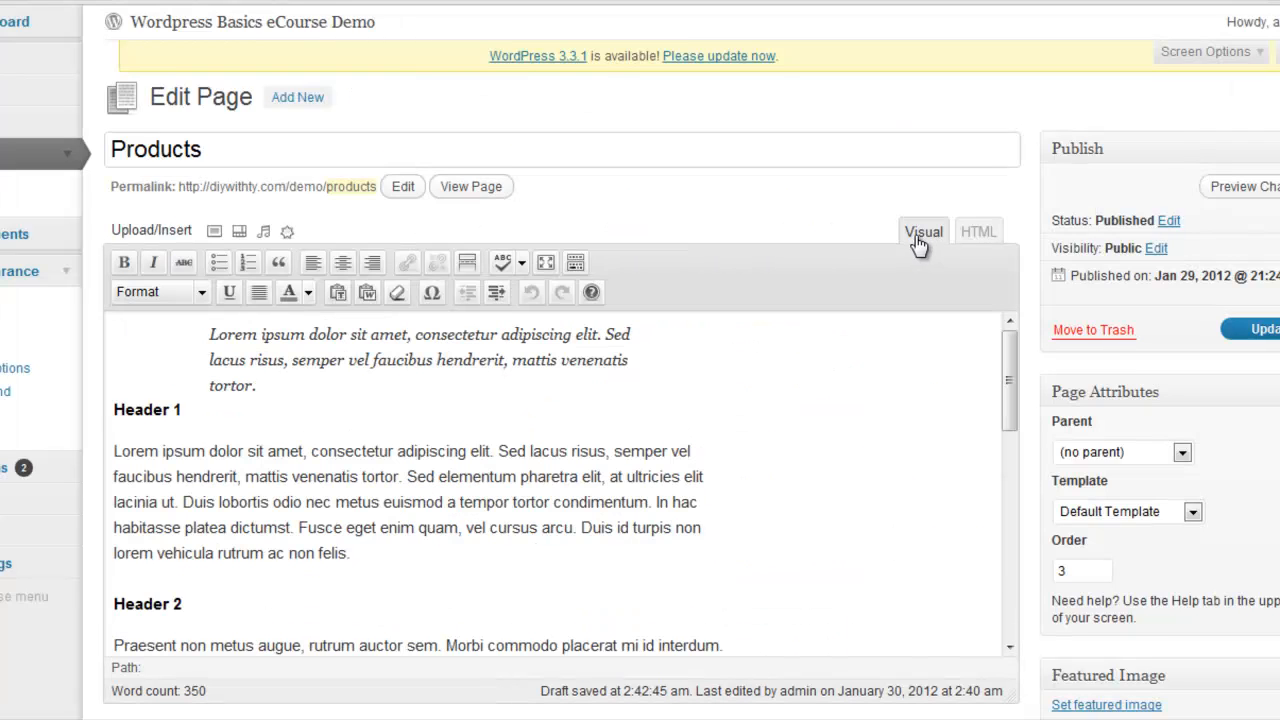
left_click(976, 232)
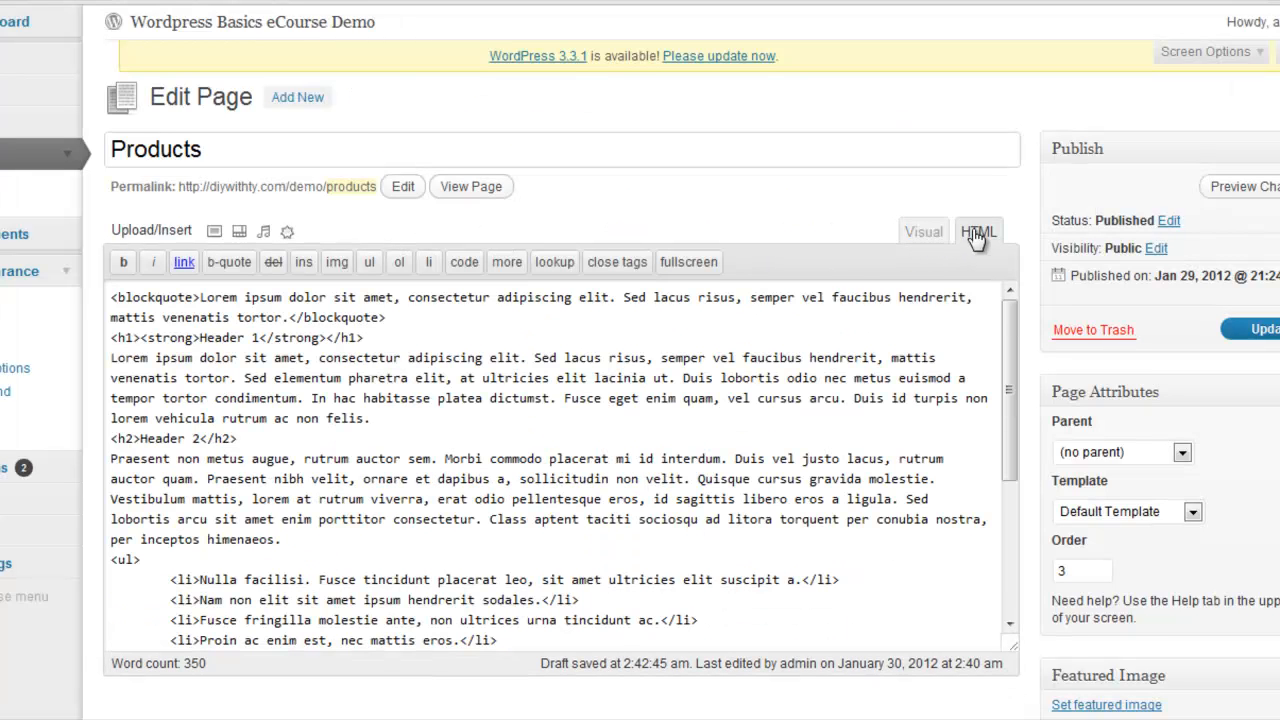
left_click(920, 238)
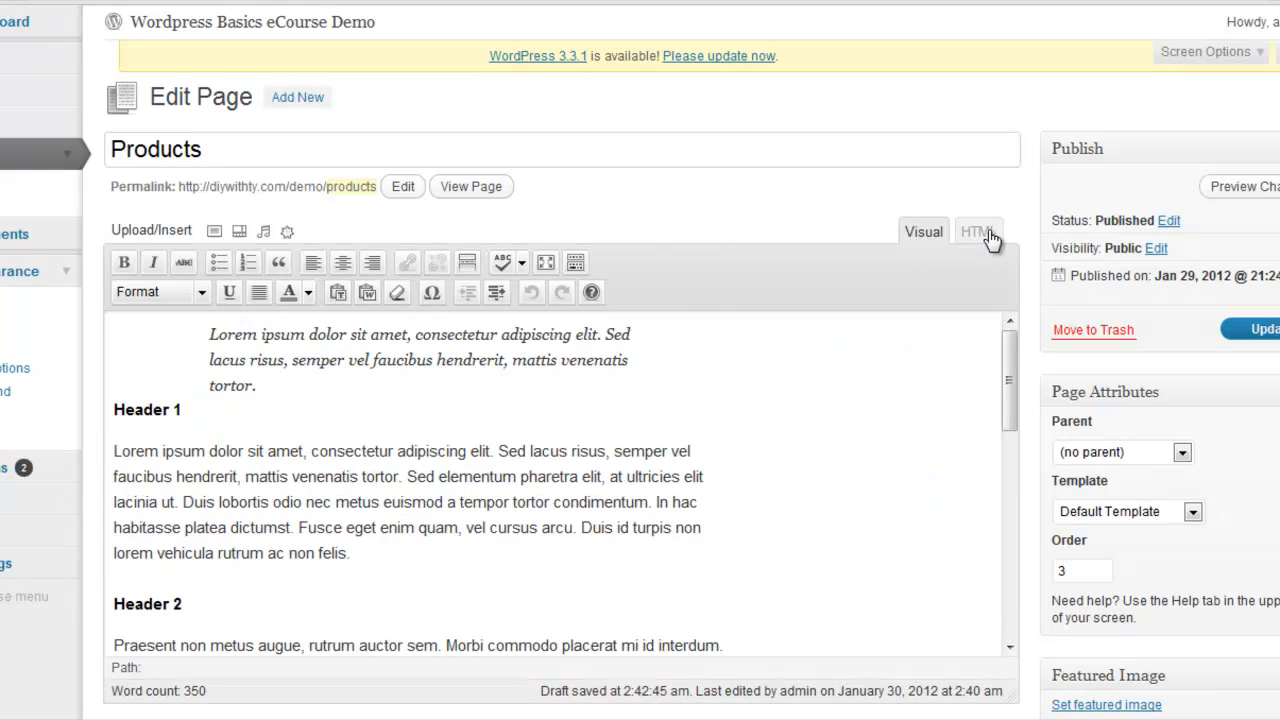
left_click(989, 237)
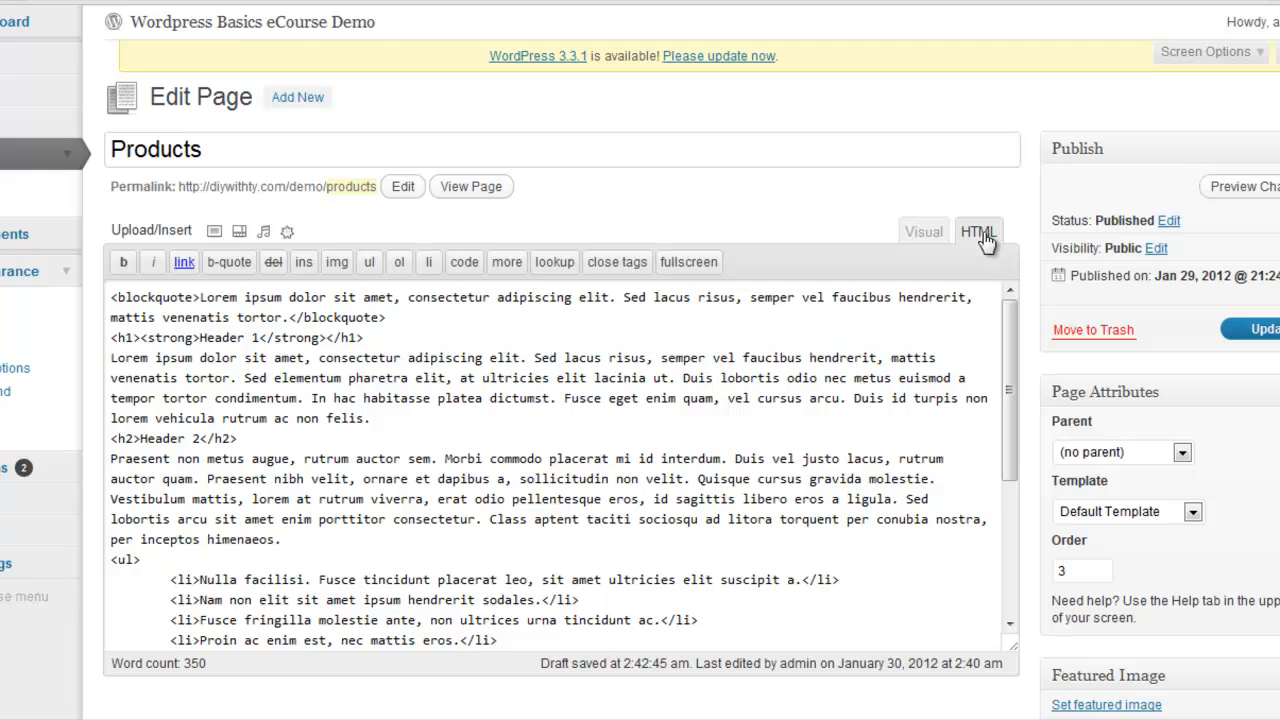
left_click(926, 233)
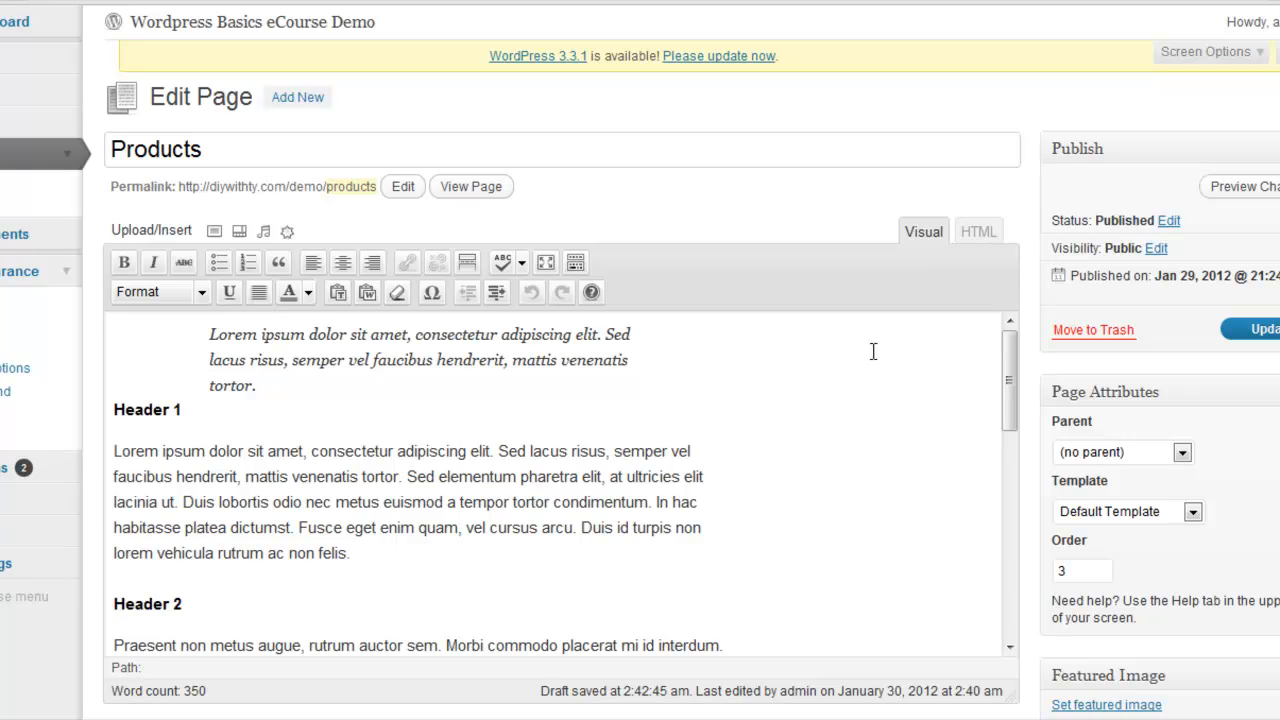
left_click(979, 236)
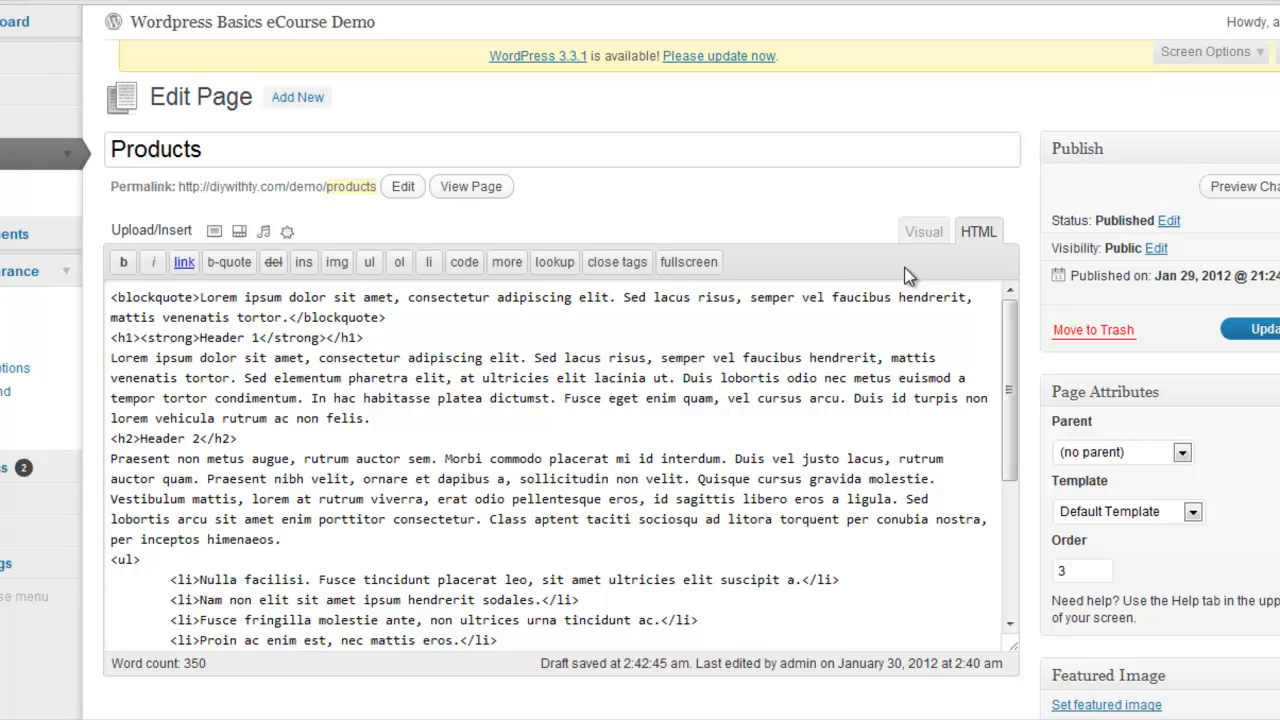
left_click(921, 240)
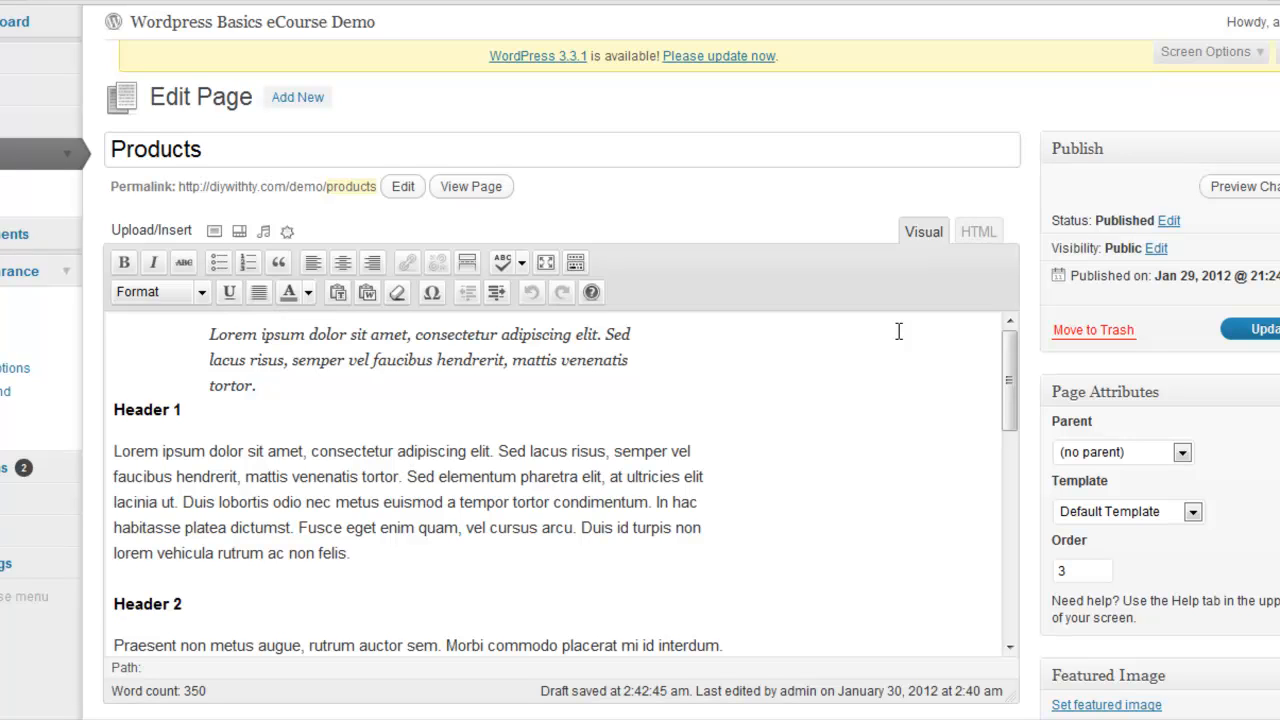
left_click(966, 236)
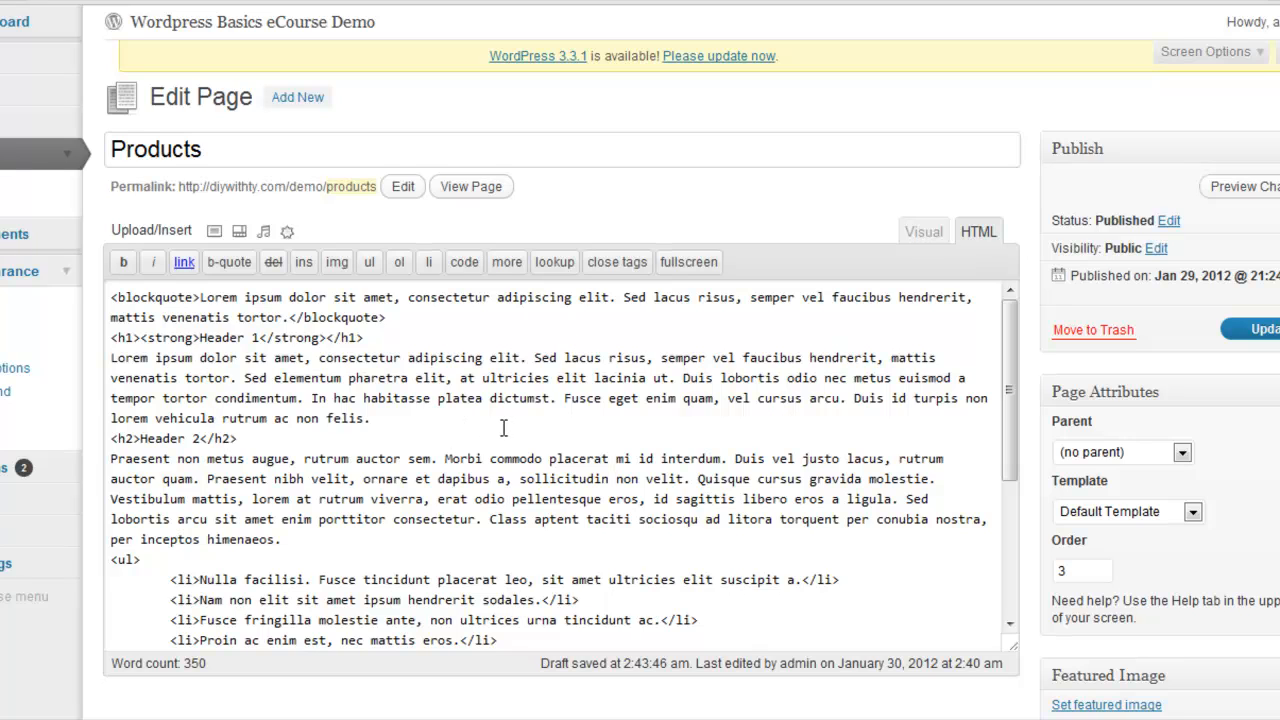
left_click(428, 416)
left_click(923, 231)
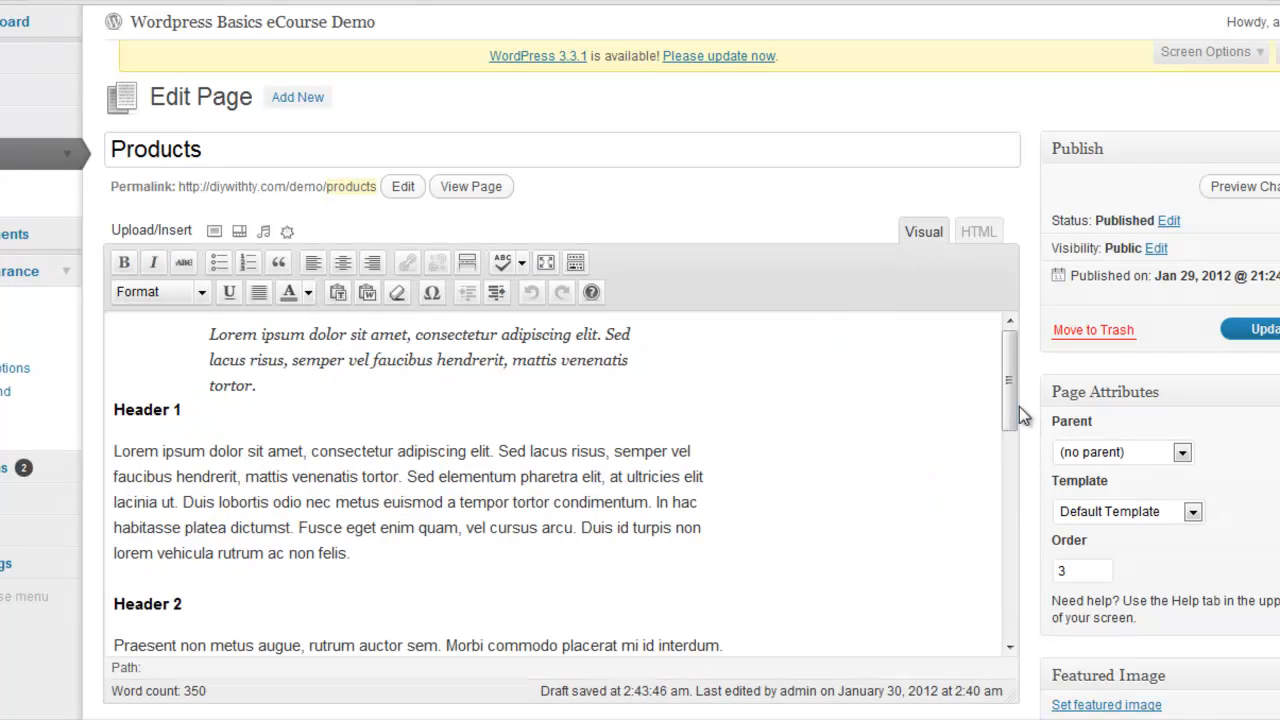
left_click_drag(1019, 406, 1006, 366)
left_click_drag(1010, 398, 985, 316)
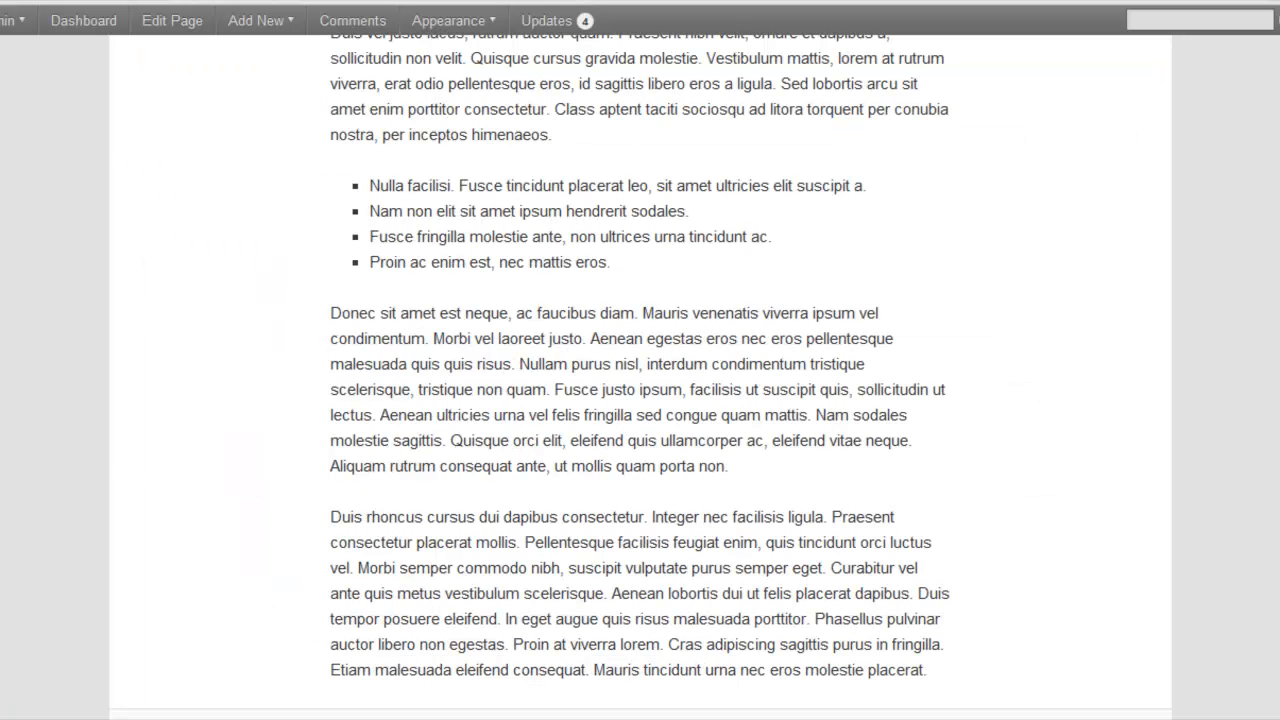
- Review the published Products page again, from its title and blockquote down to the bulleted list
scroll(690, 285, "up", 10)
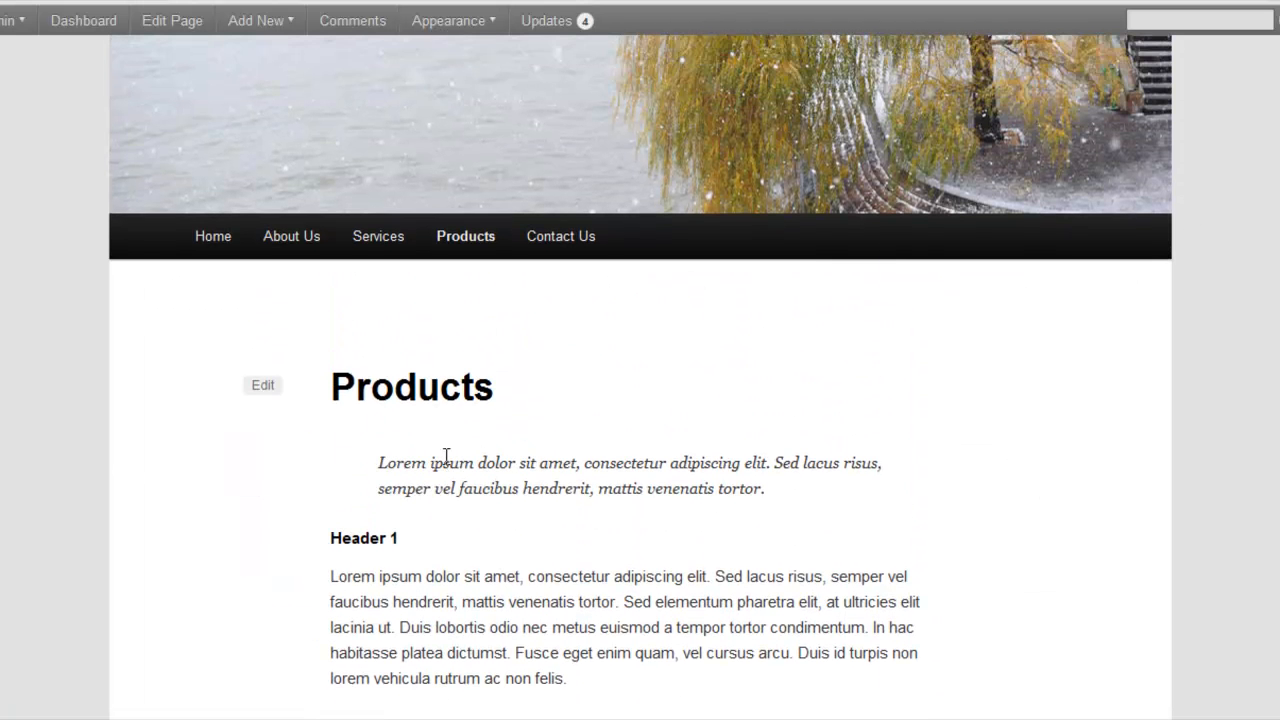
scroll(640, 400, "down", 3)
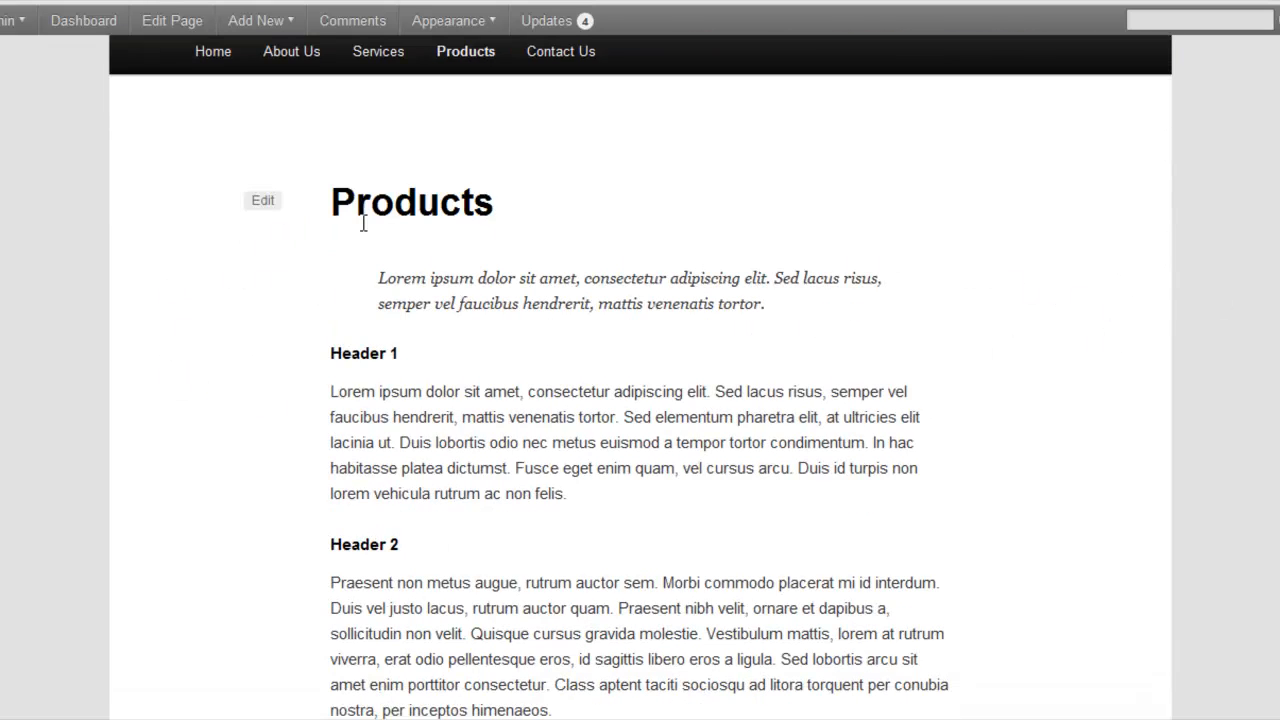
scroll(563, 225, "down", 5)
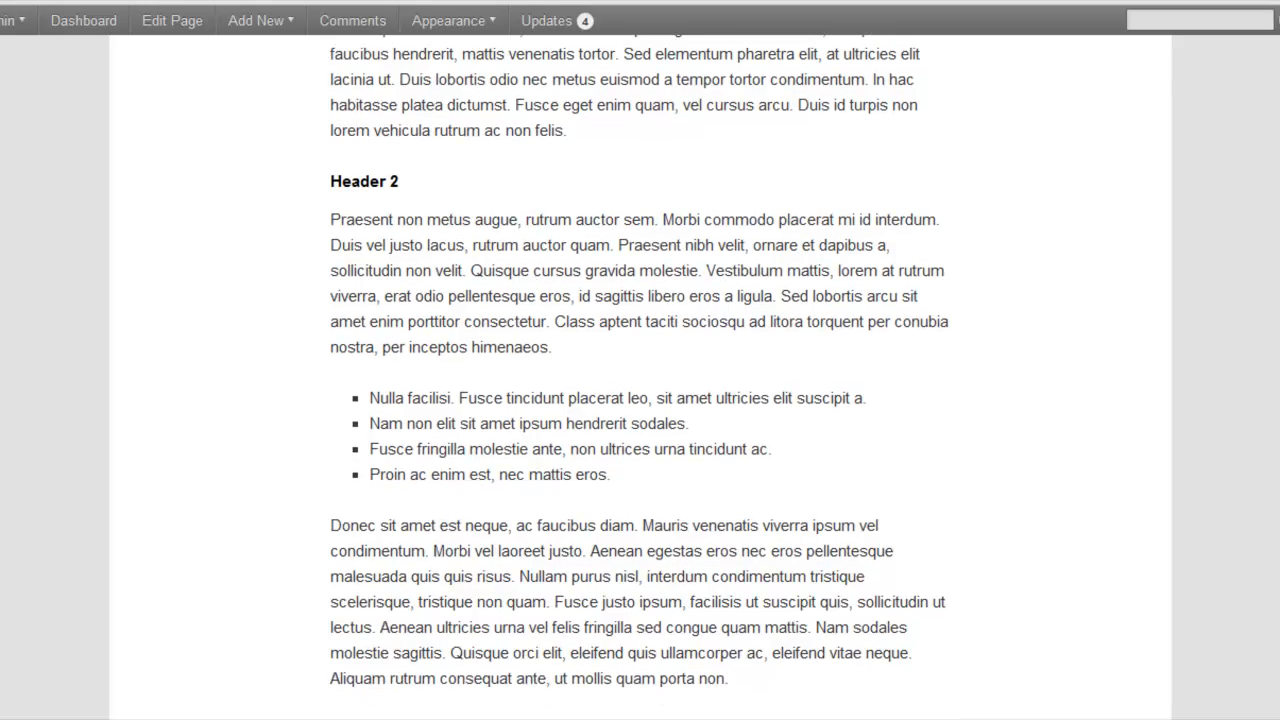
scroll(640, 400, "up", 9)
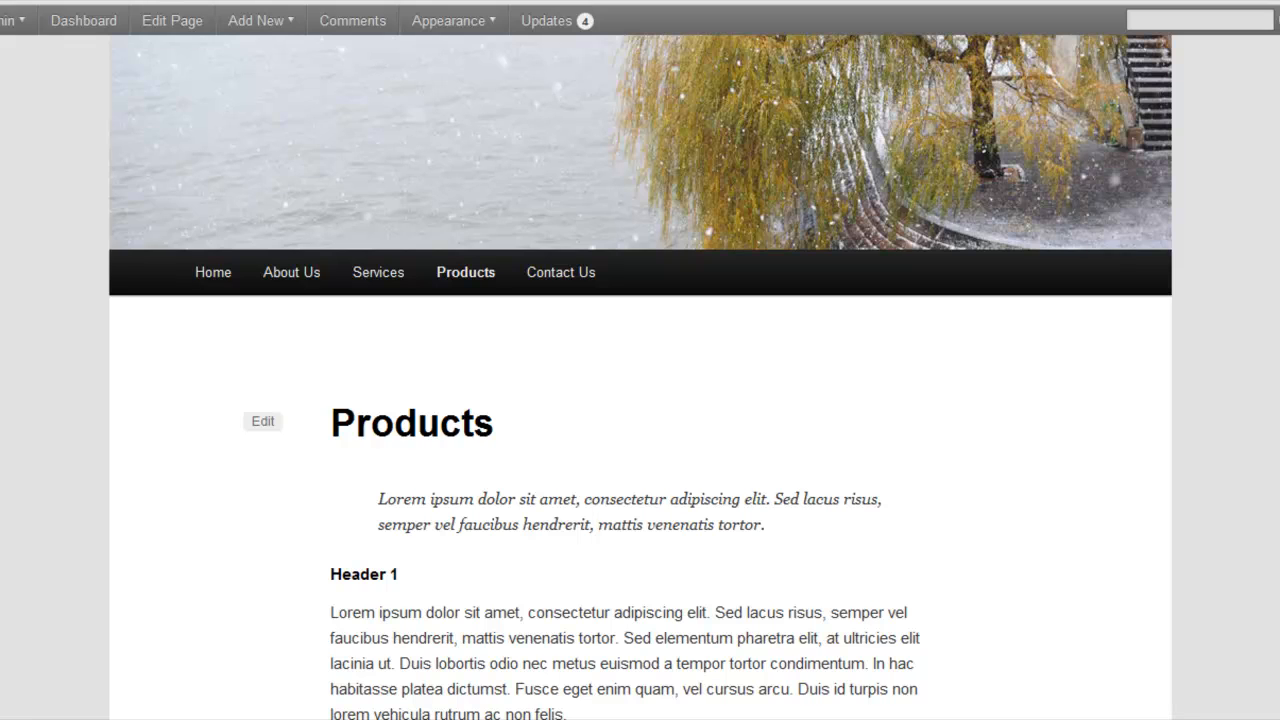
- Reload the published Products page, and open the Services page to examine its paragraph text for comparison
left_click(490, 290)
left_click(382, 549)
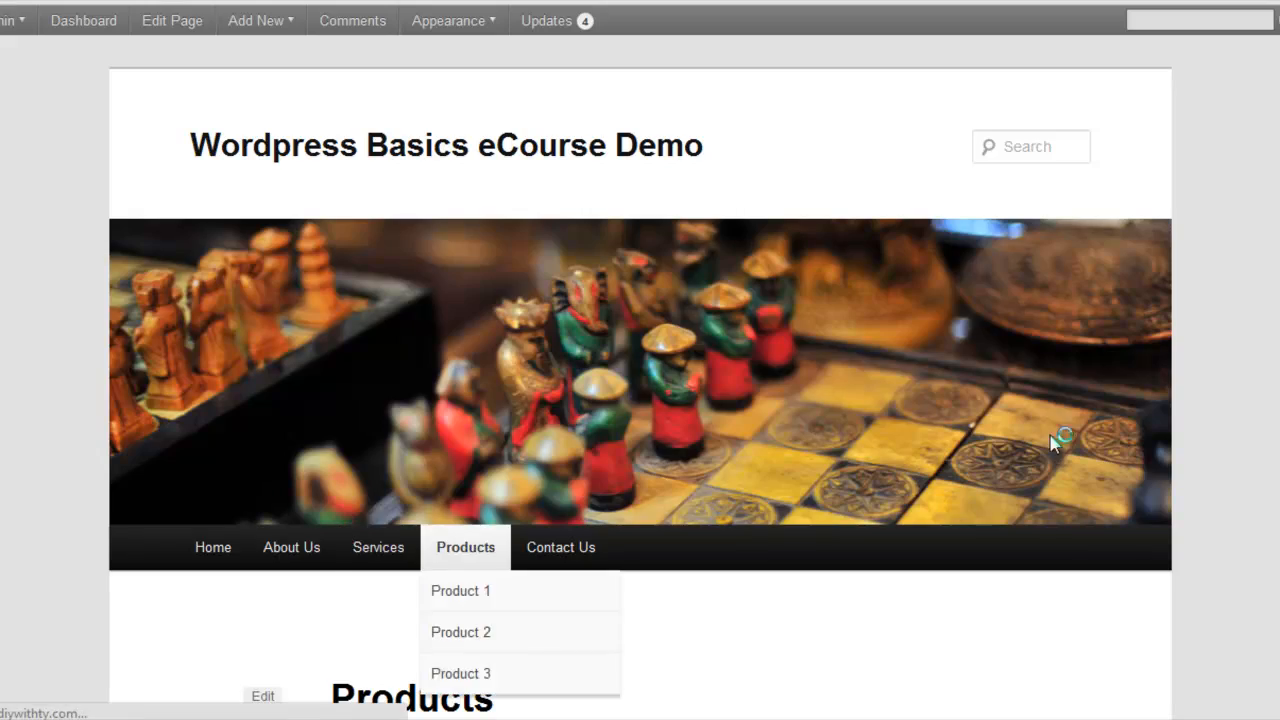
scroll(640, 400, "down", 8)
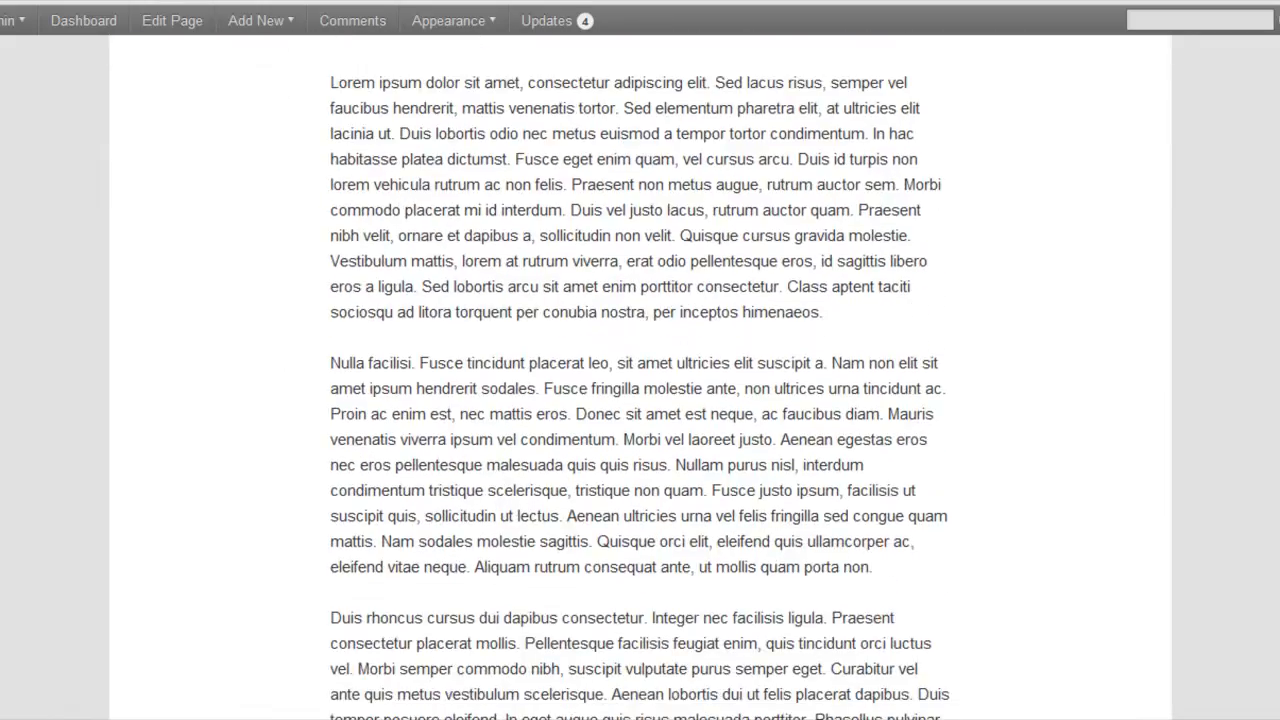
scroll(640, 400, "up", 8)
scroll(640, 400, "up", 3)
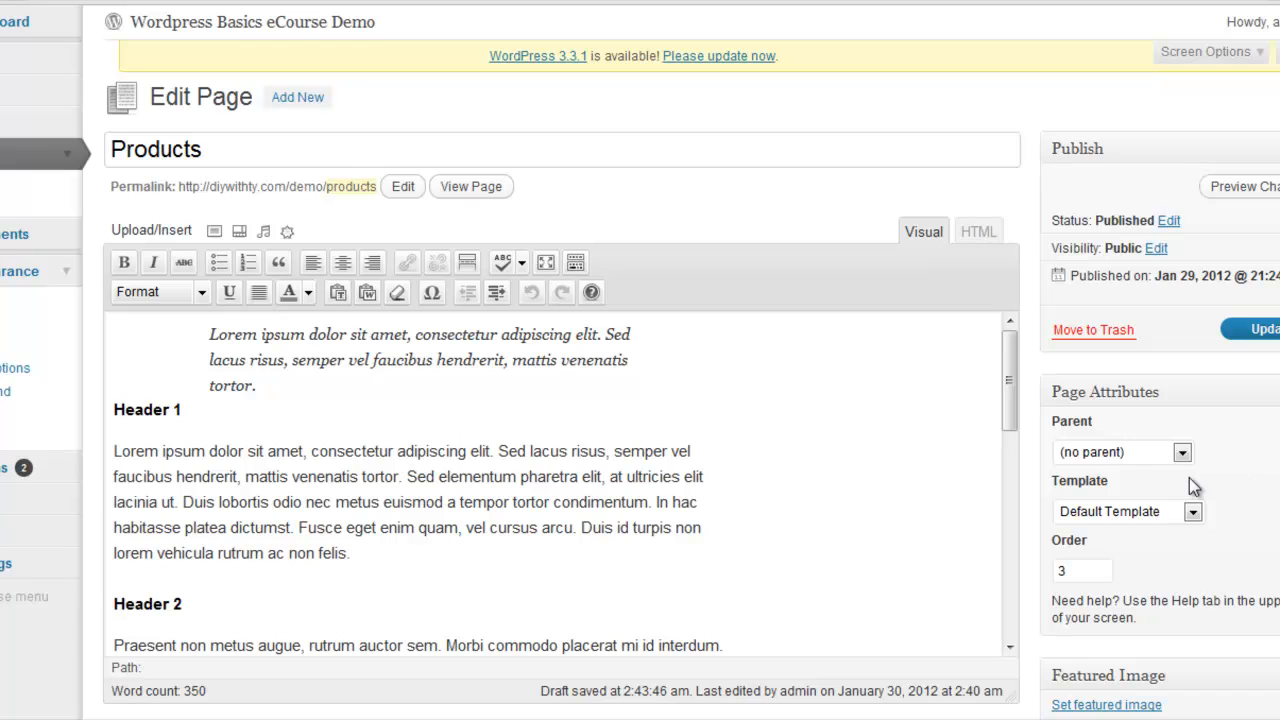
- Examine the page template choices available for the Products page, leaving the Default Template selected
left_click_drag(1108, 481, 1052, 483)
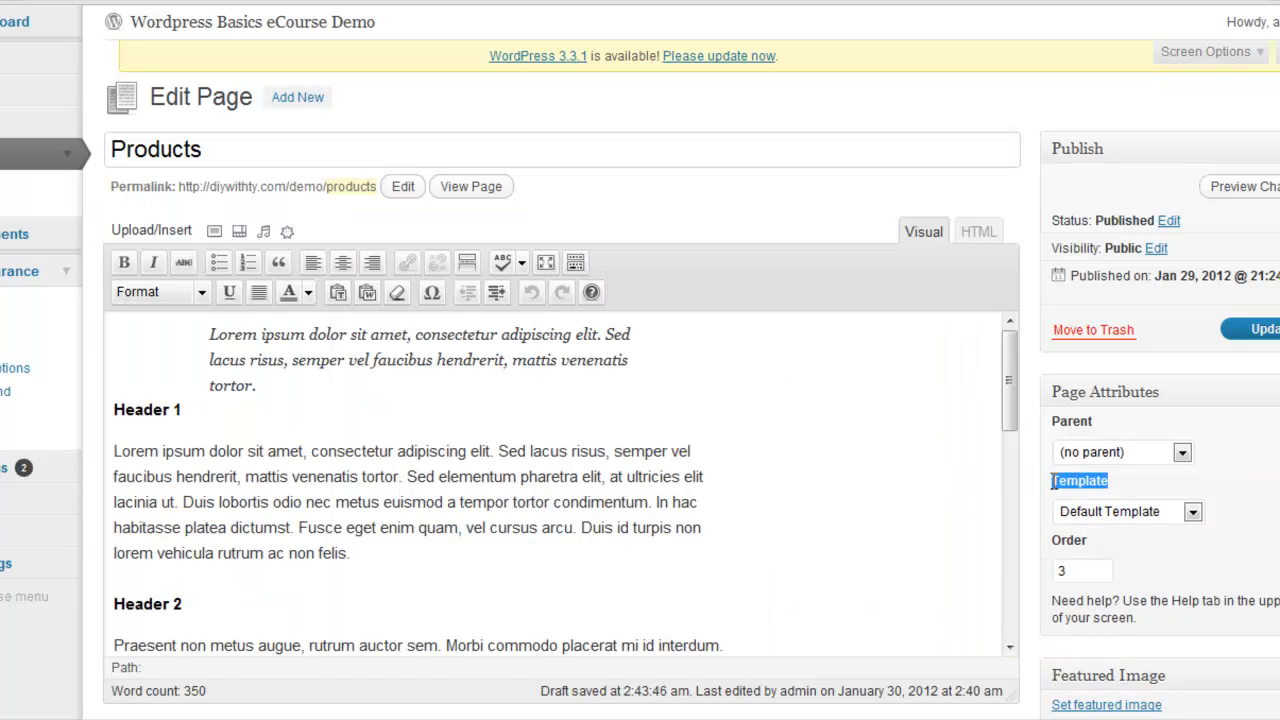
left_click(1225, 482)
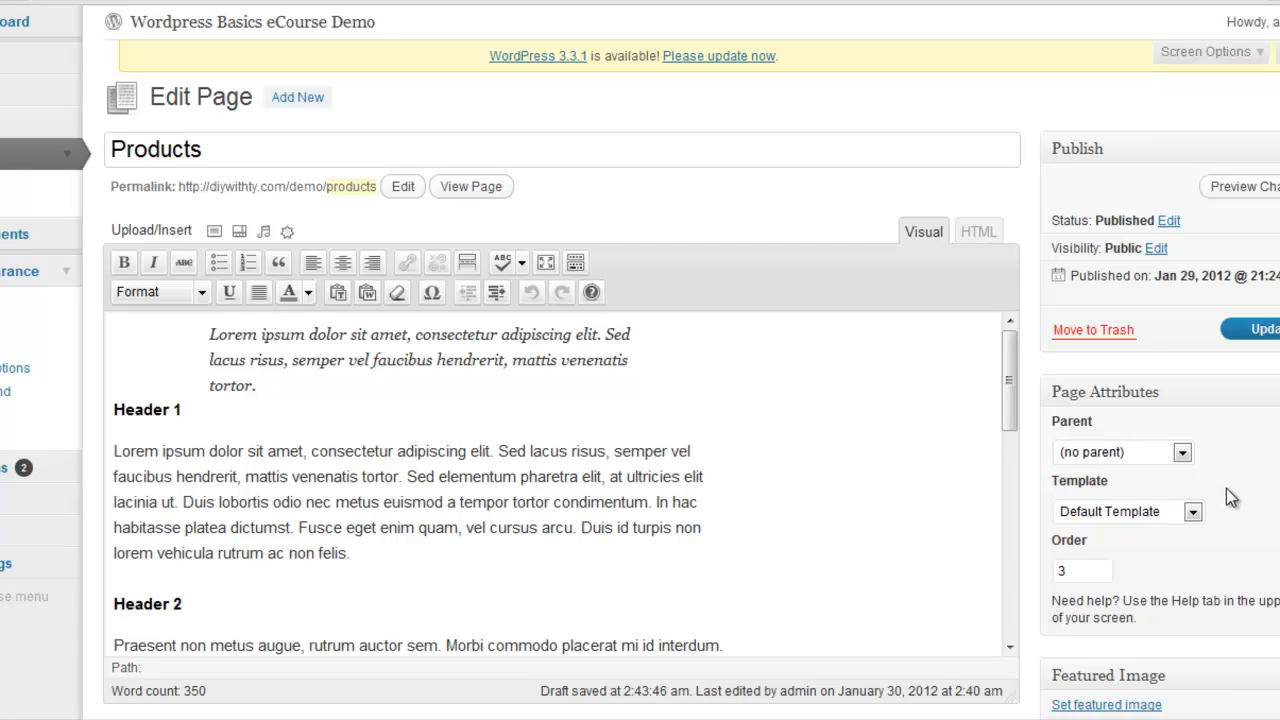
left_click(1193, 512)
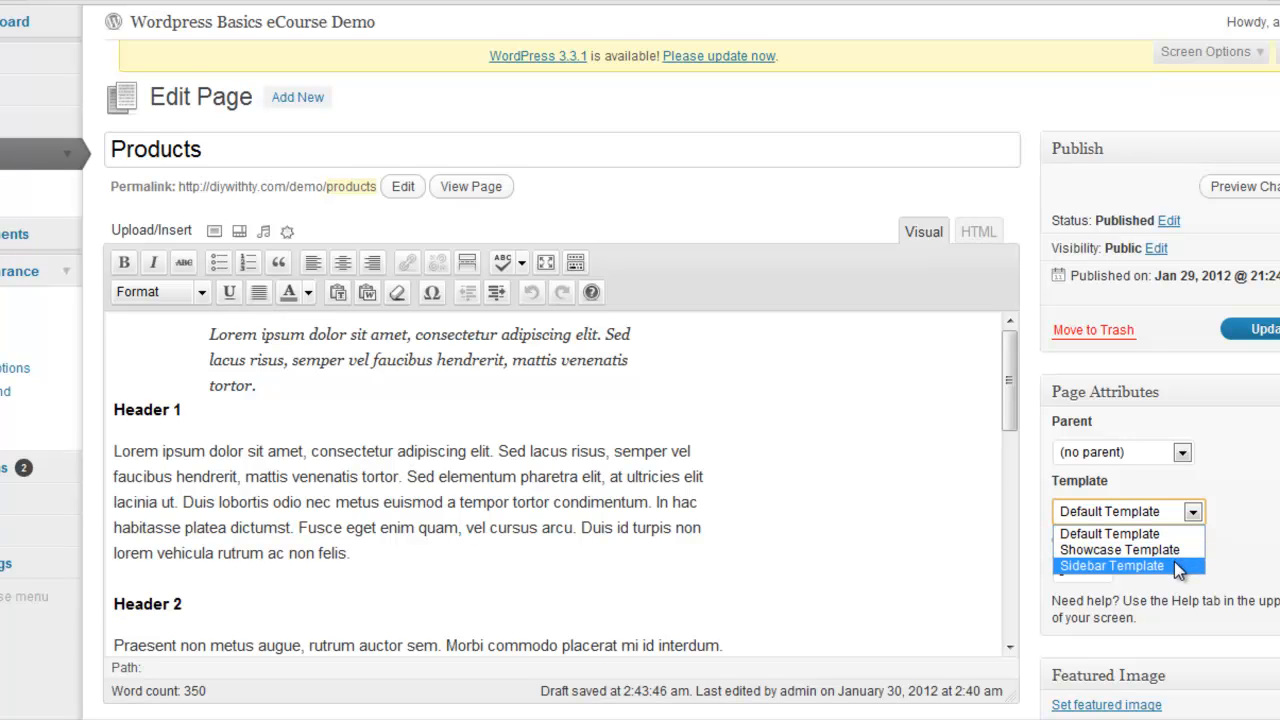
left_click(1251, 503)
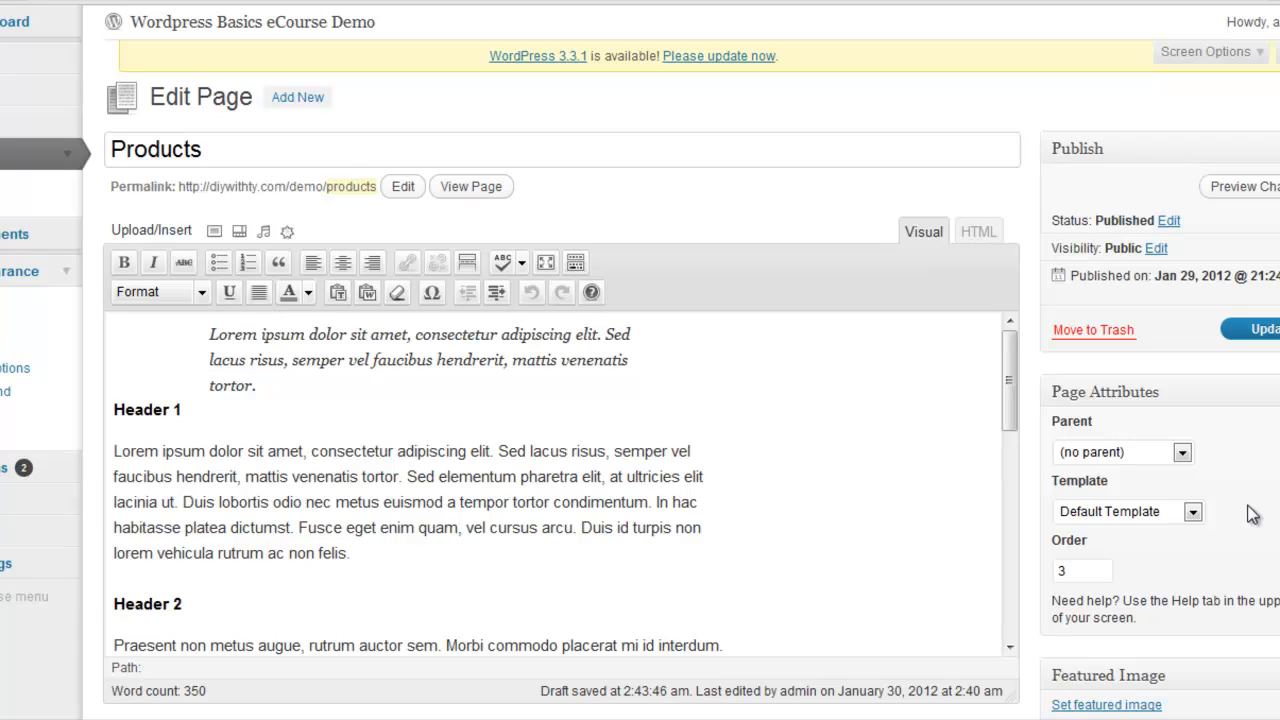
left_click(1195, 515)
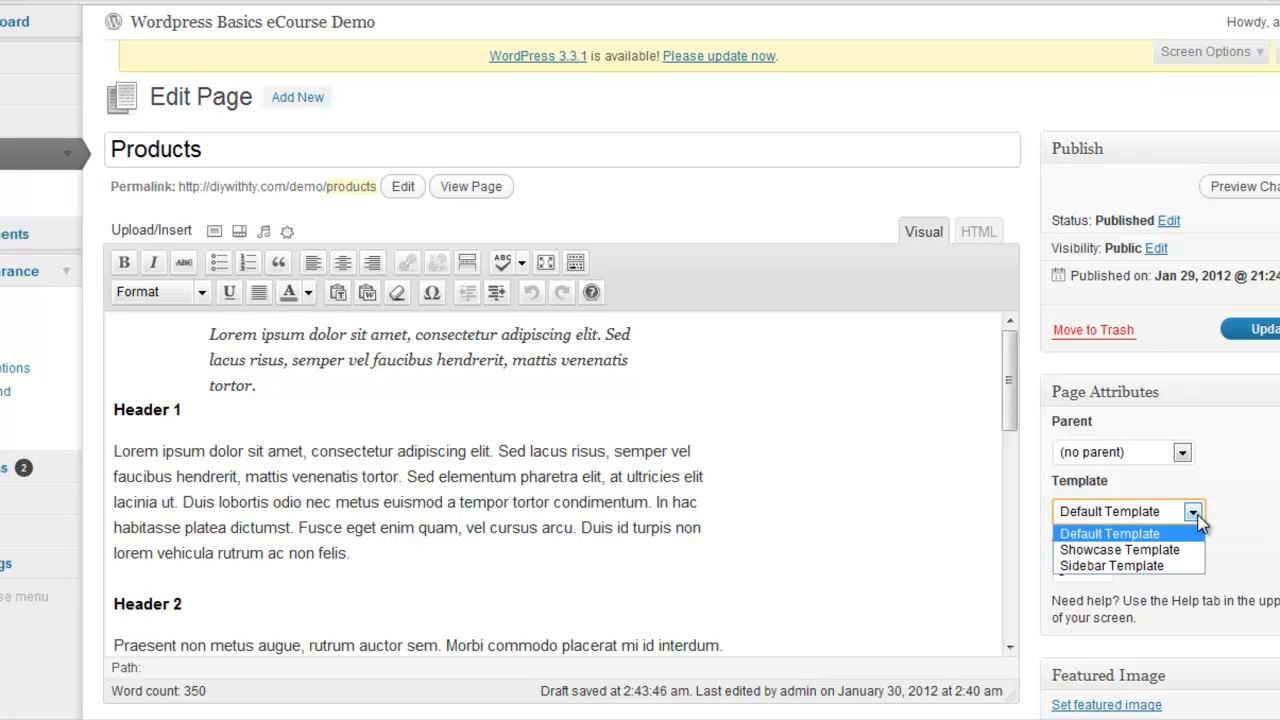
left_click(1222, 524)
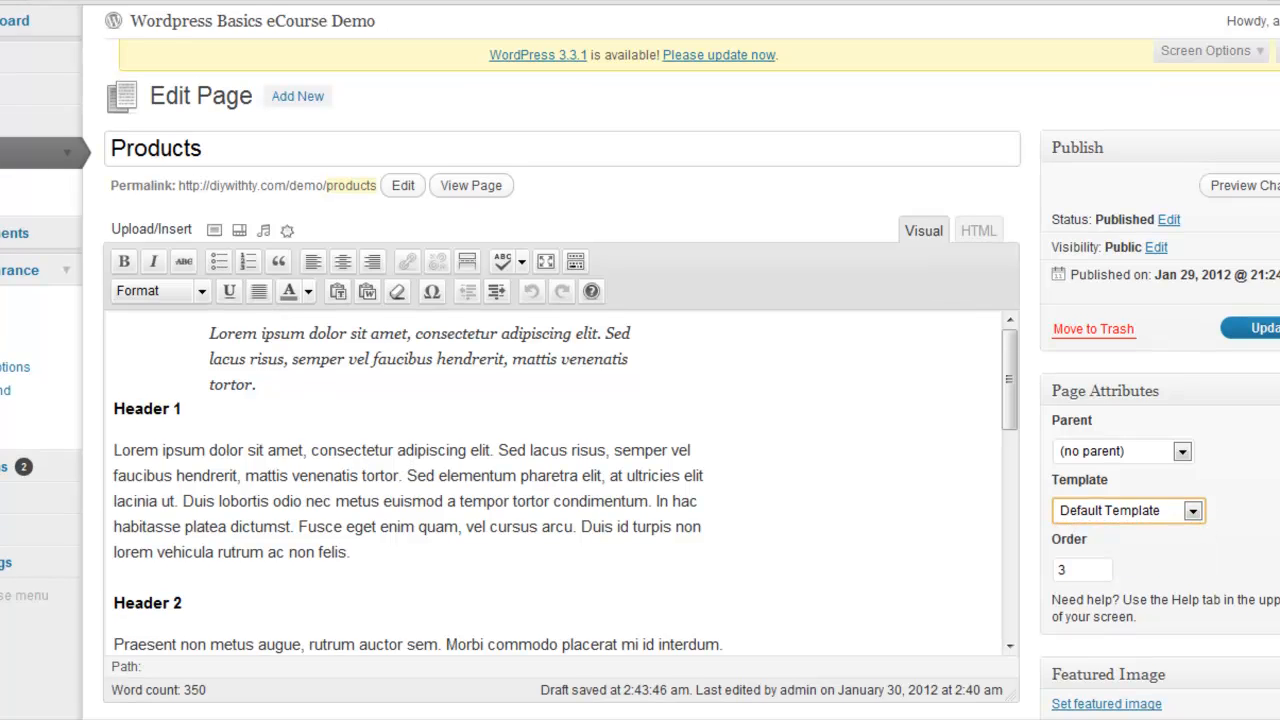
- Assign the Sidebar Template to the Products page and update the page
scroll(1245, 440, "down", 3)
left_click(1194, 398)
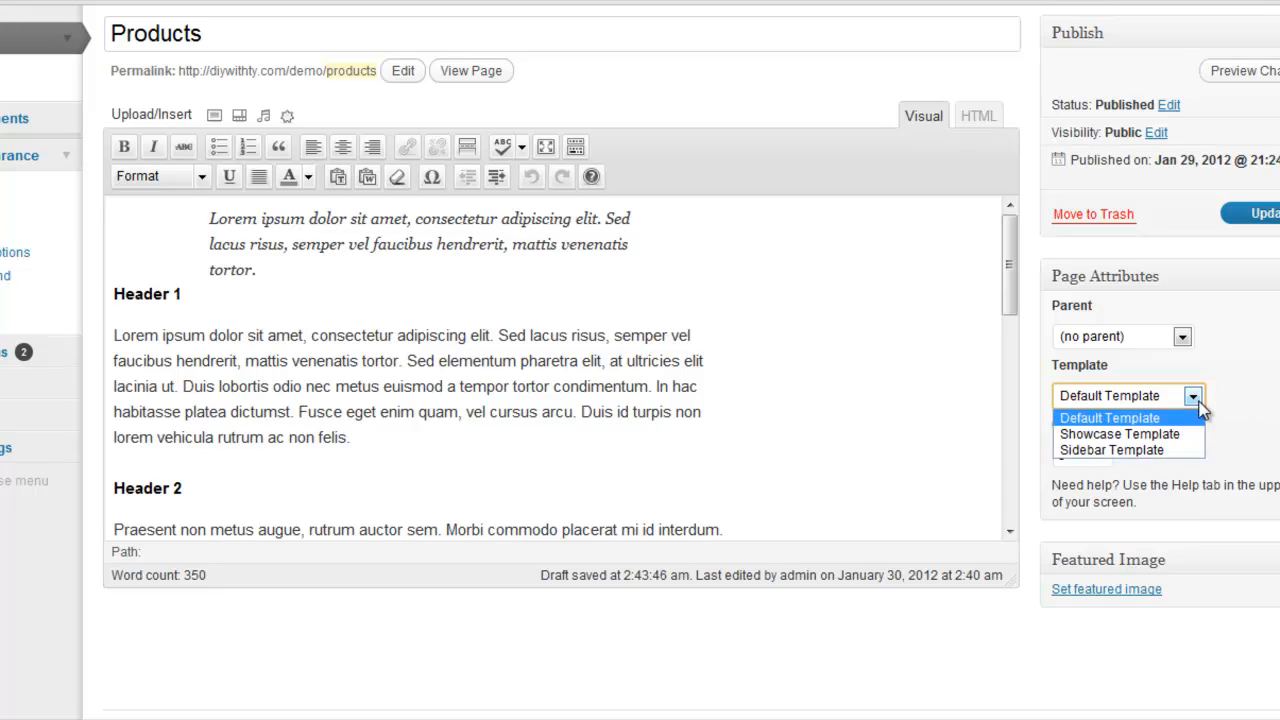
left_click(1135, 451)
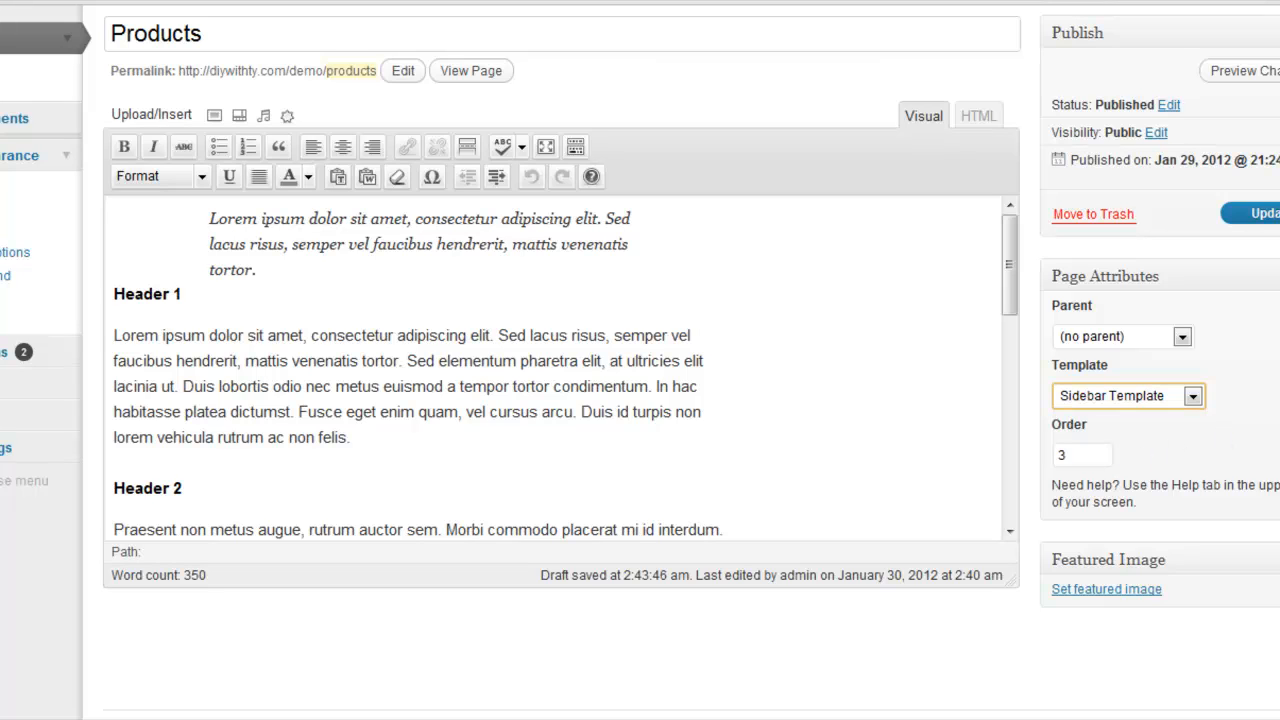
left_click(1250, 214)
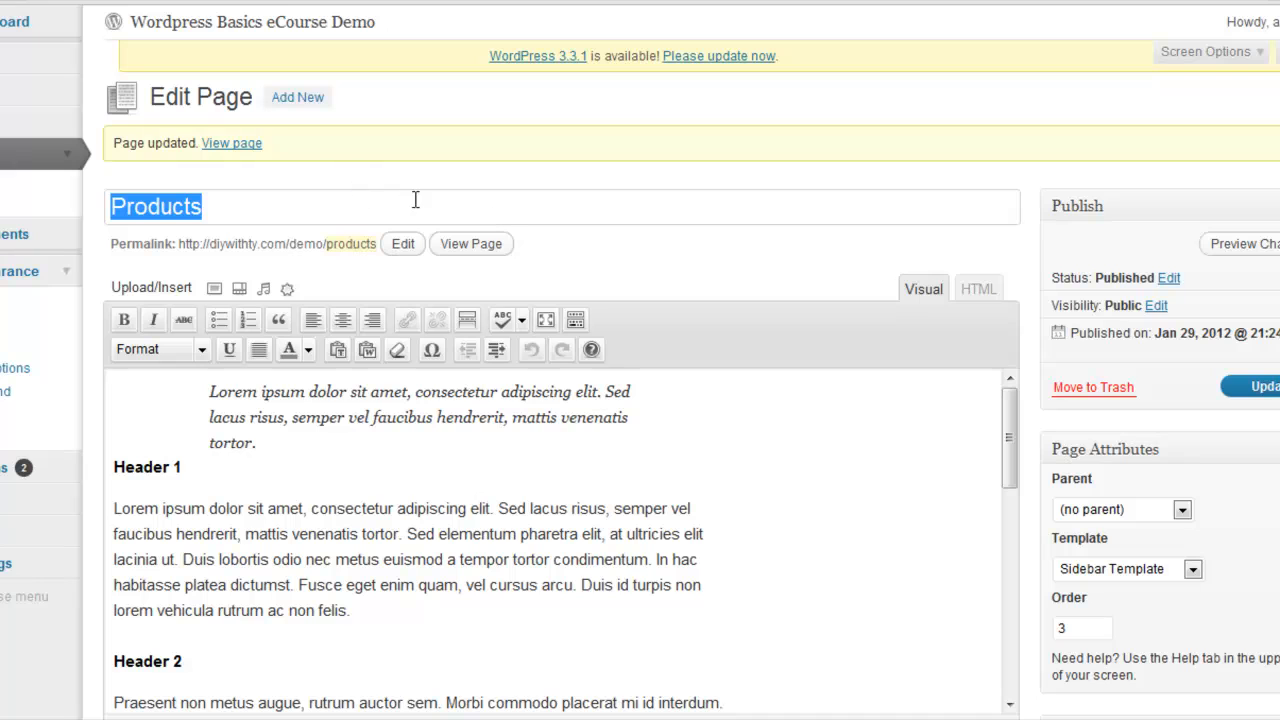
- View the updated Products page on the site and examine its sidebar layout
left_click(226, 145)
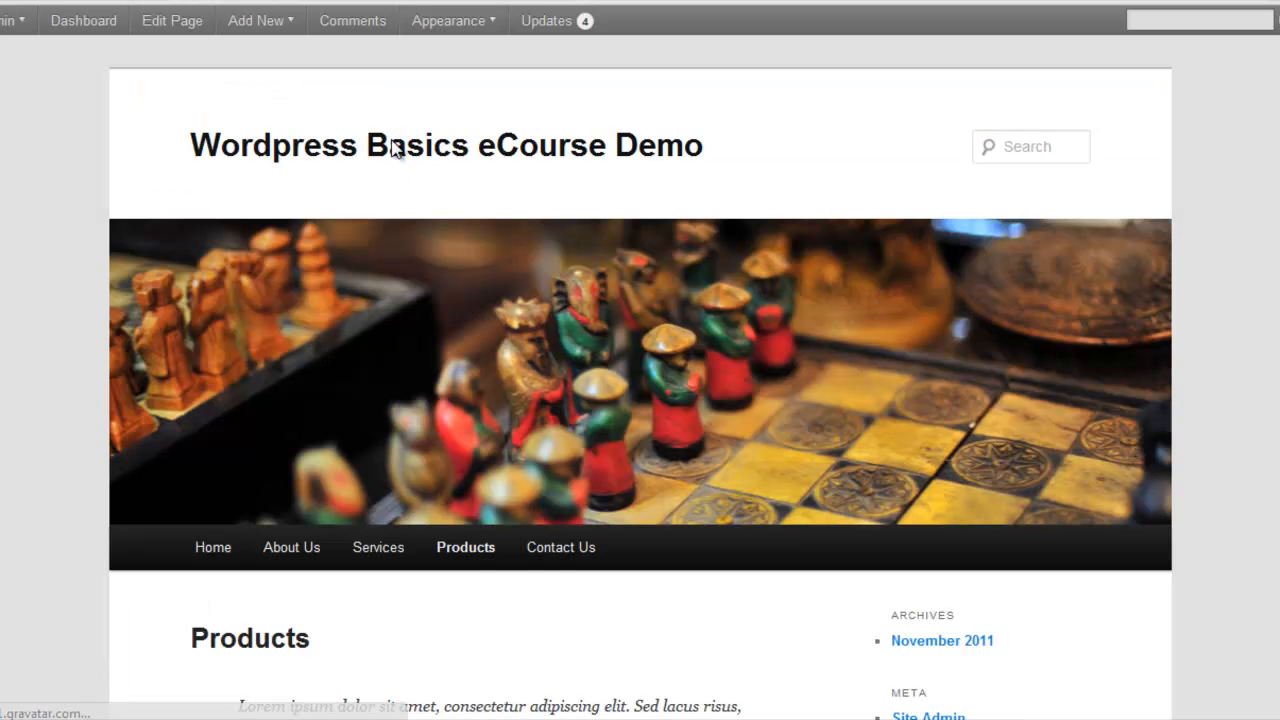
scroll(640, 380, "down", 3)
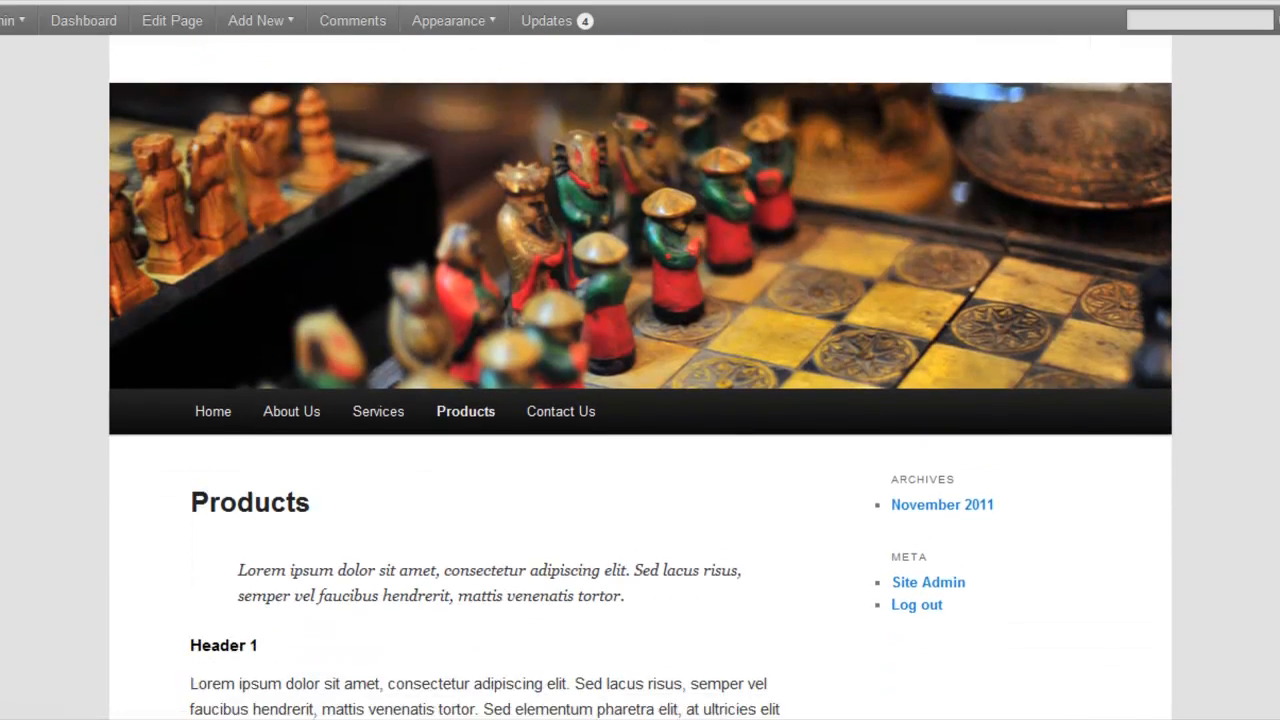
scroll(640, 380, "down", 2)
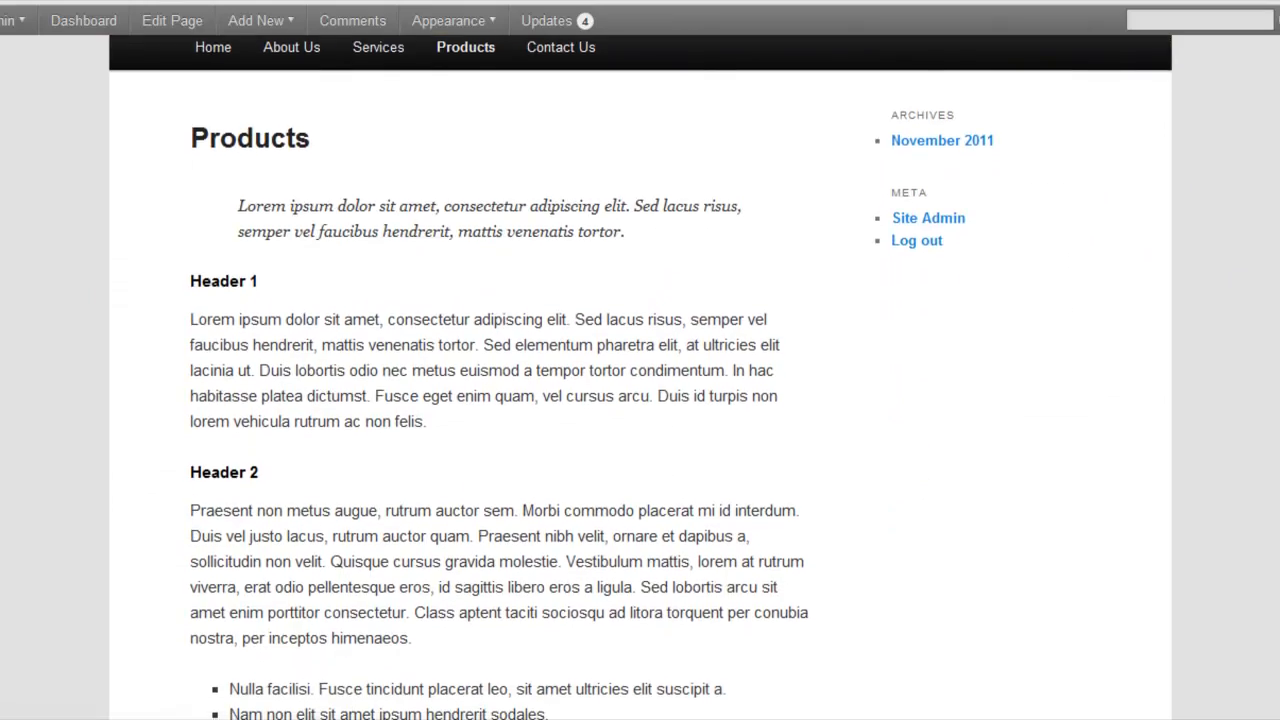
scroll(1186, 300, "up", 4)
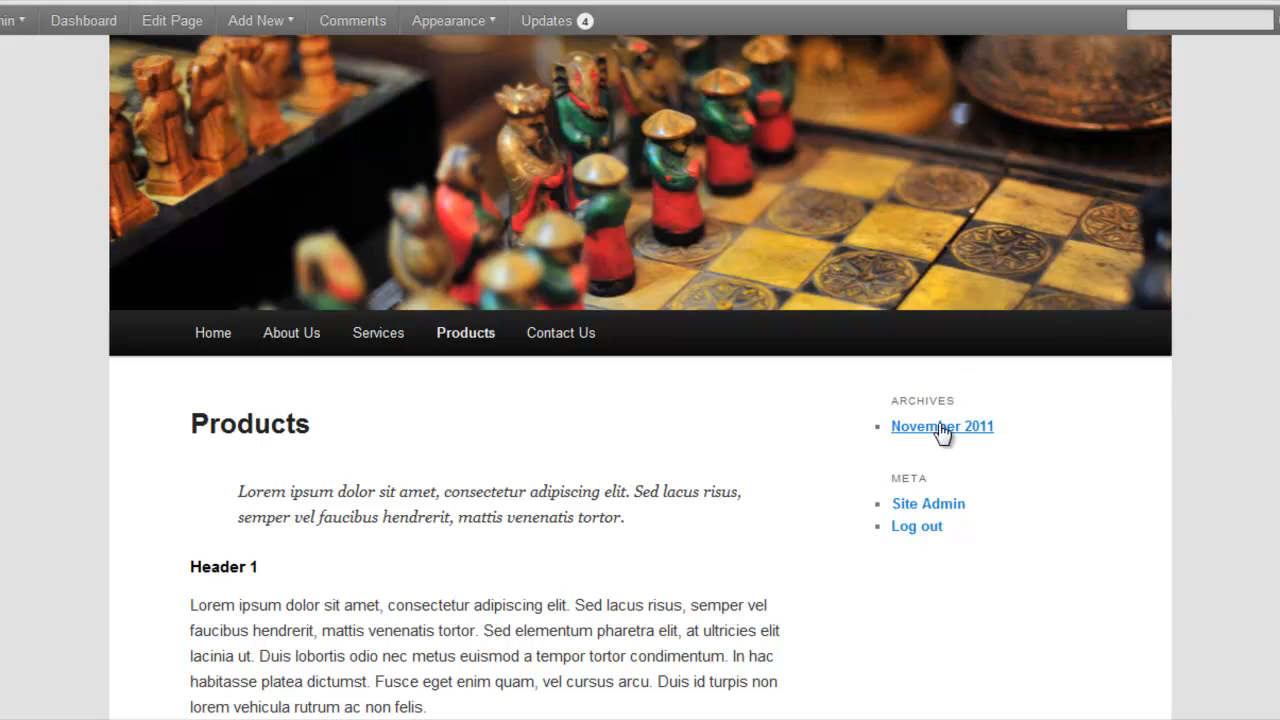
- Open the site's Home page to compare its sidebar, and return to the Products page
left_click(214, 334)
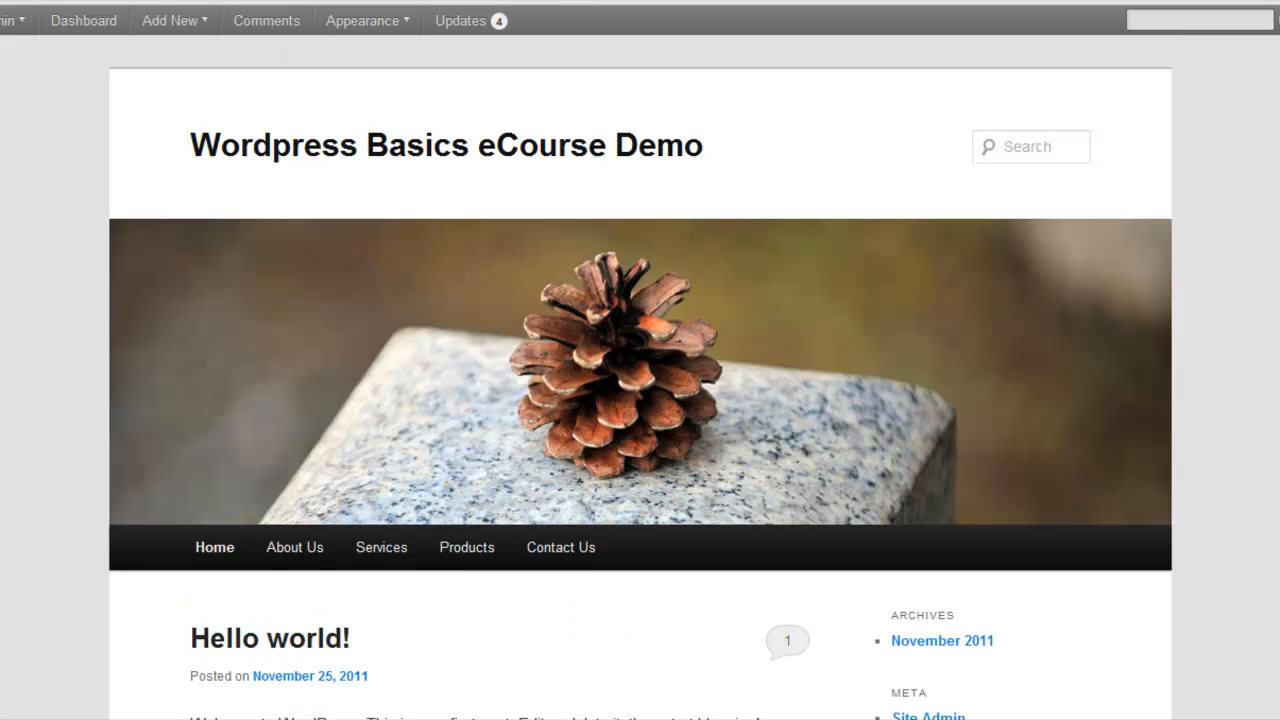
scroll(214, 345, "down", 2)
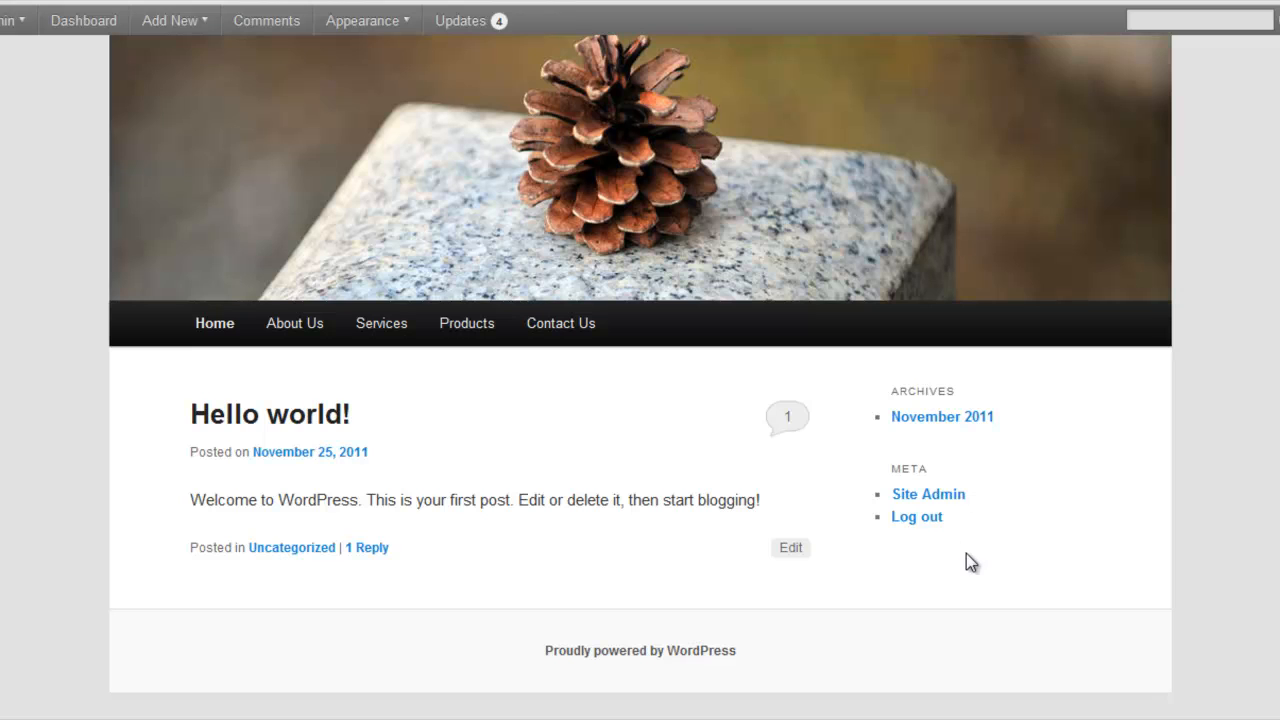
left_click(456, 331)
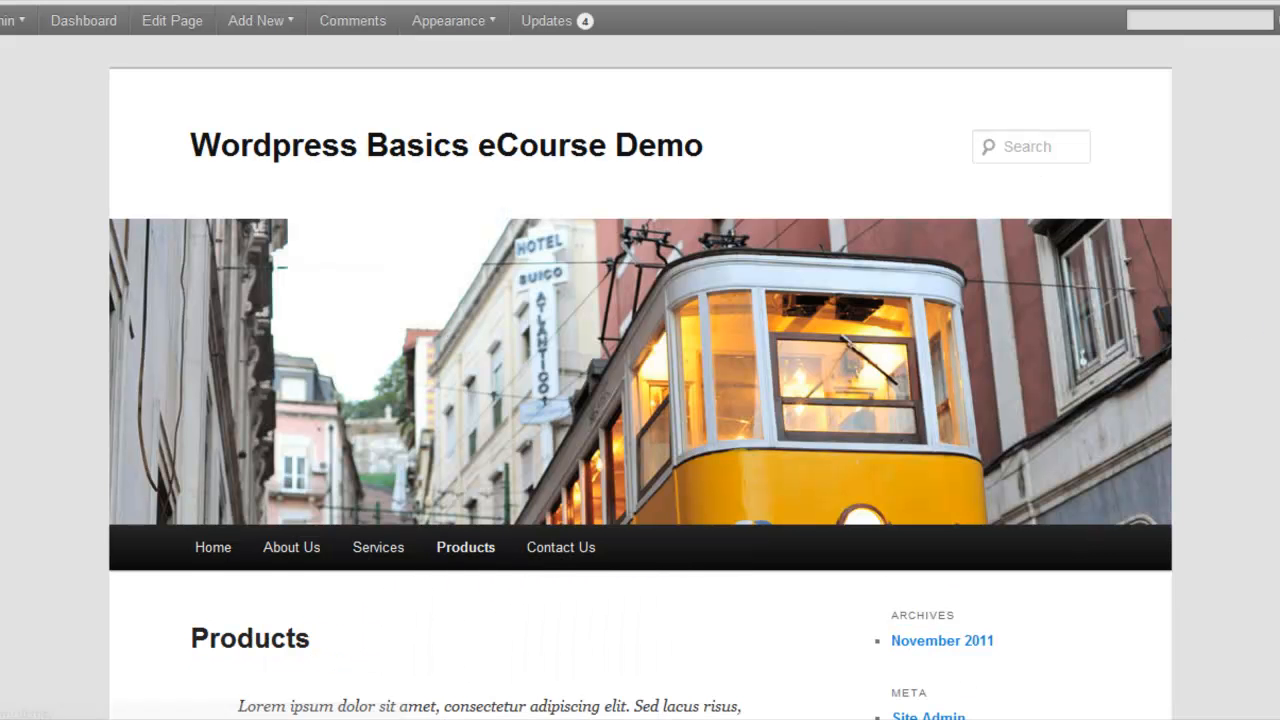
- Examine how the published Products page lays out its content beside the Archives and Meta sidebar, from title to footer
scroll(640, 377, "down", 5)
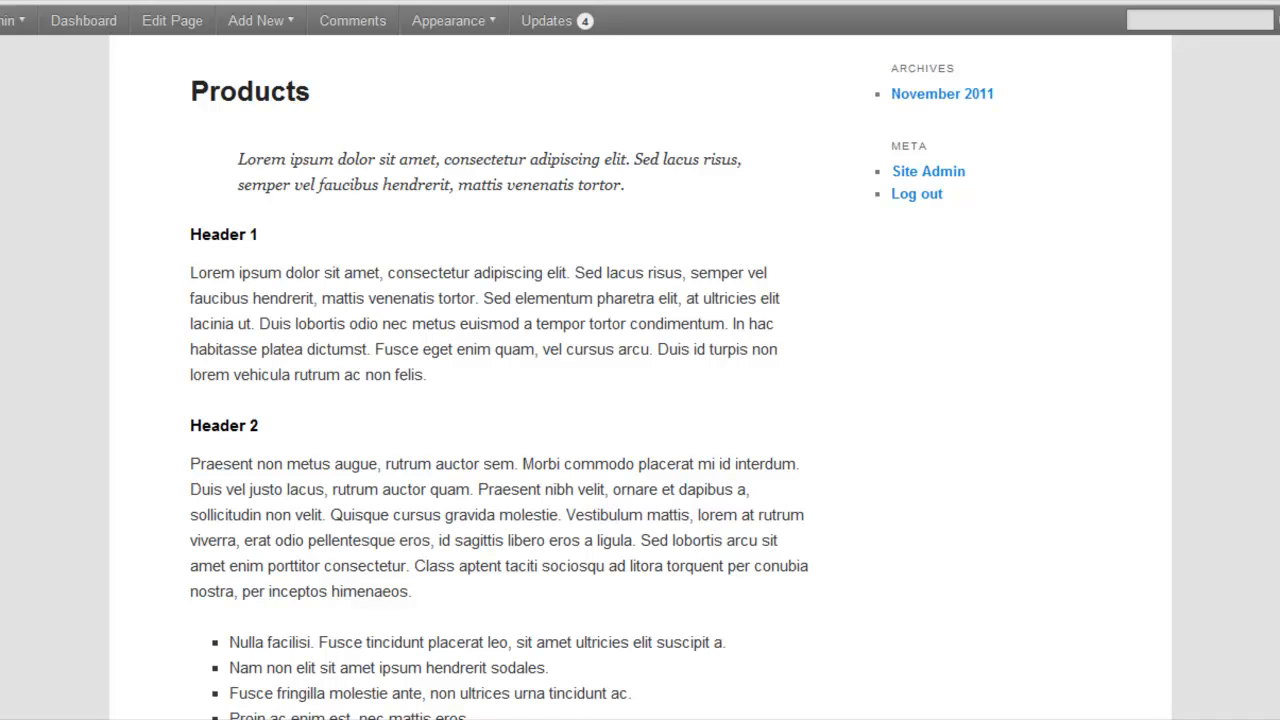
scroll(640, 380, "down", 8)
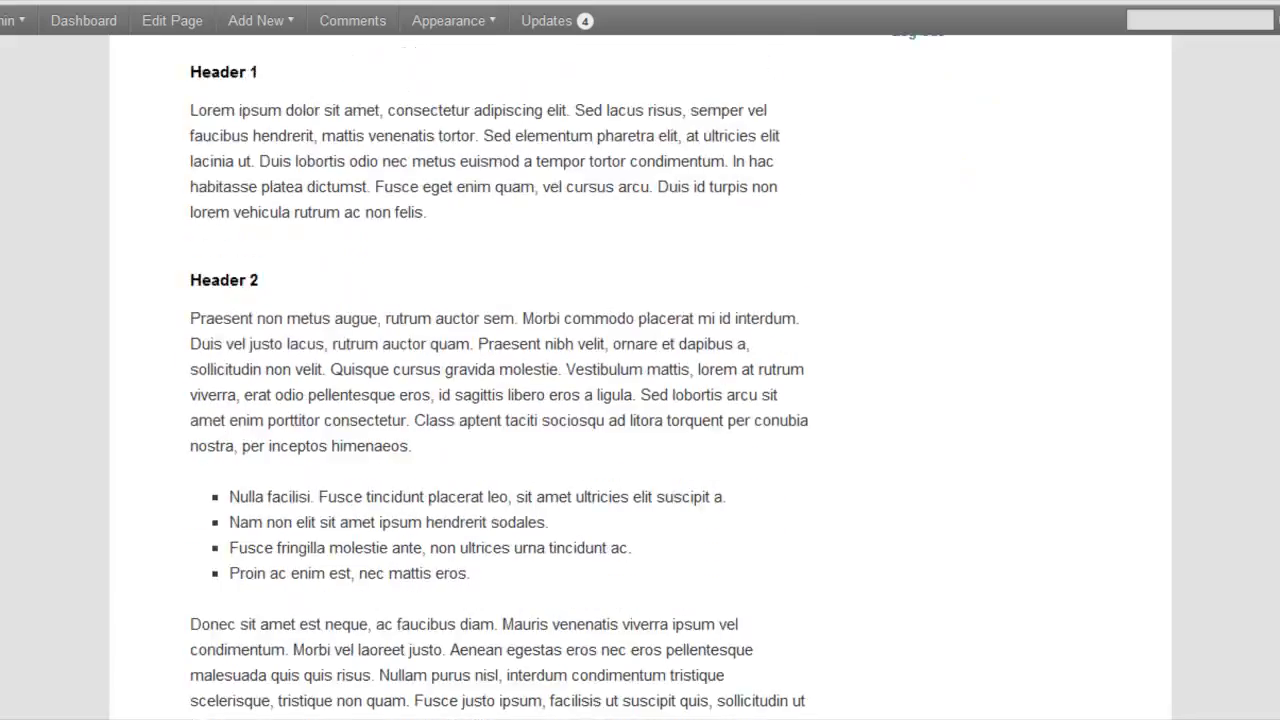
scroll(640, 380, "up", 5)
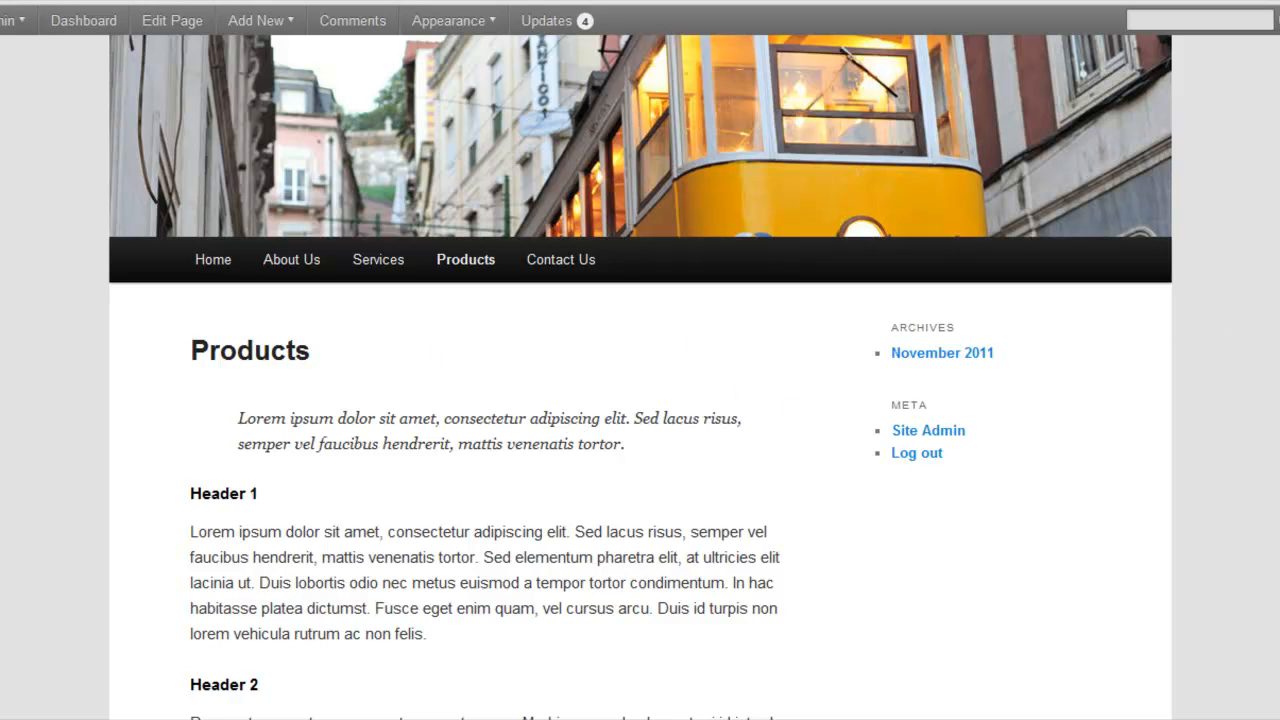
scroll(481, 168, "down", 2)
scroll(1060, 455, "down", 5)
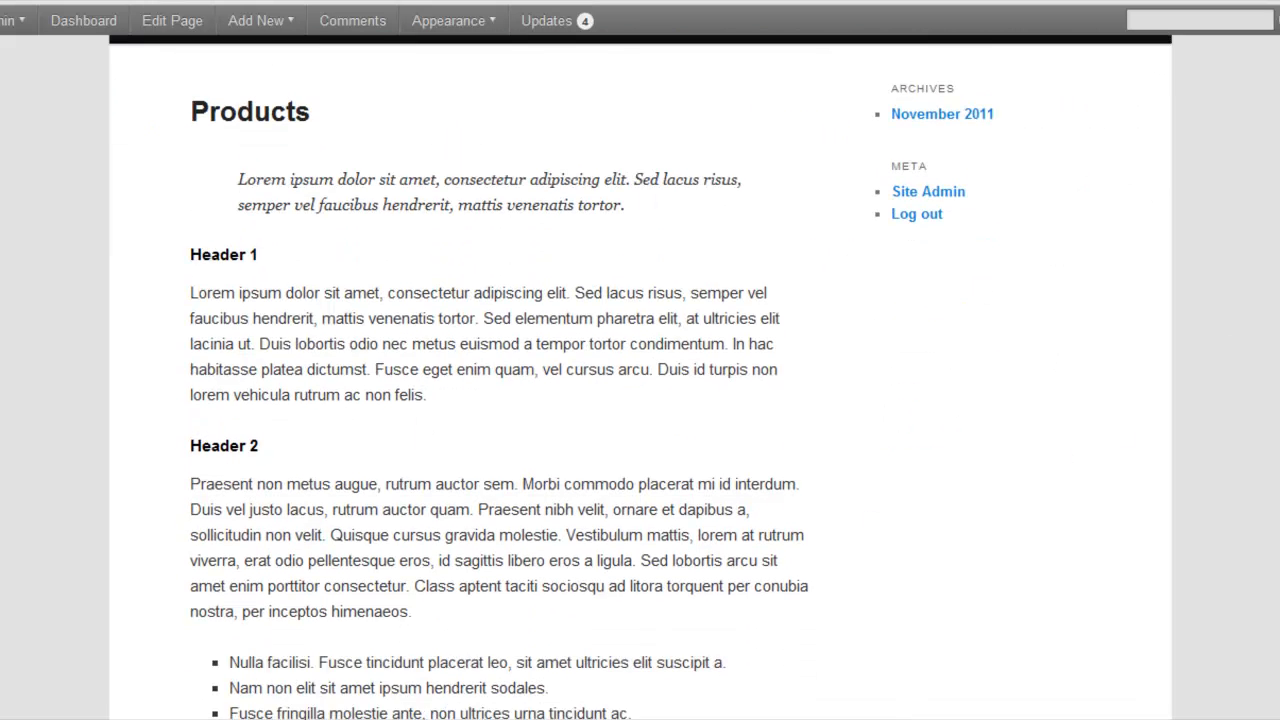
scroll(1060, 455, "up", 6)
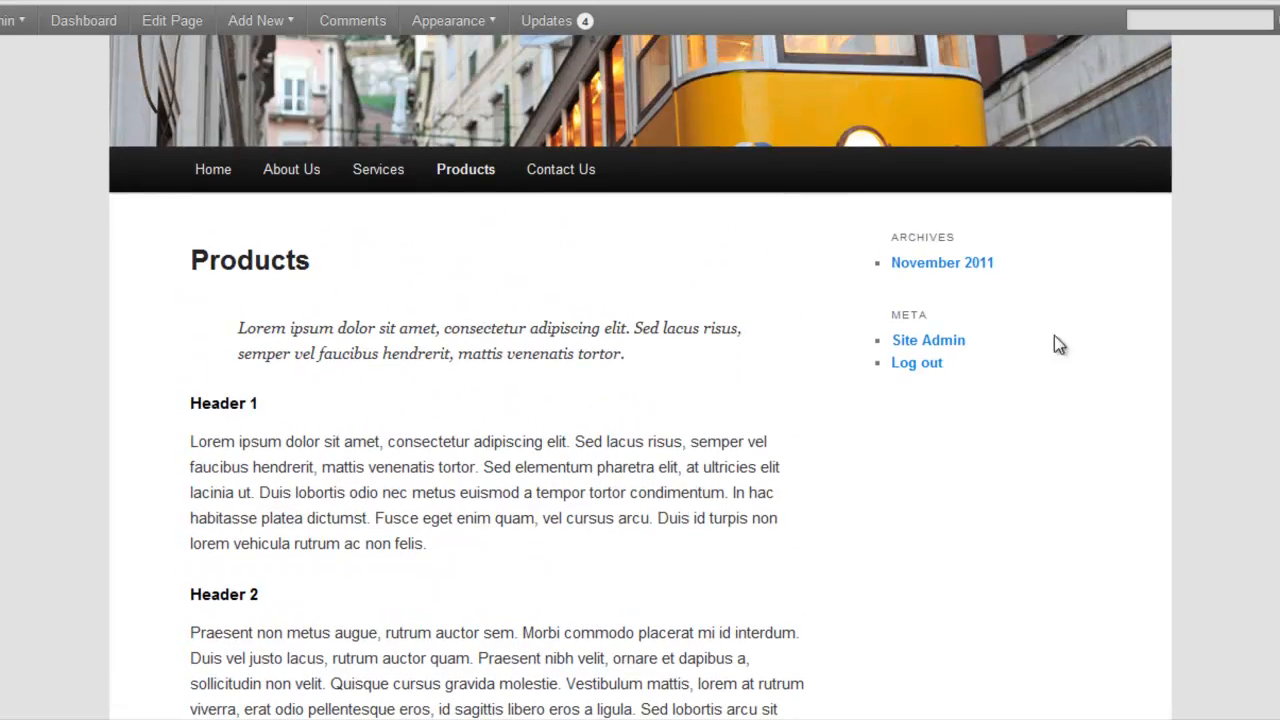
scroll(640, 400, "down", 5)
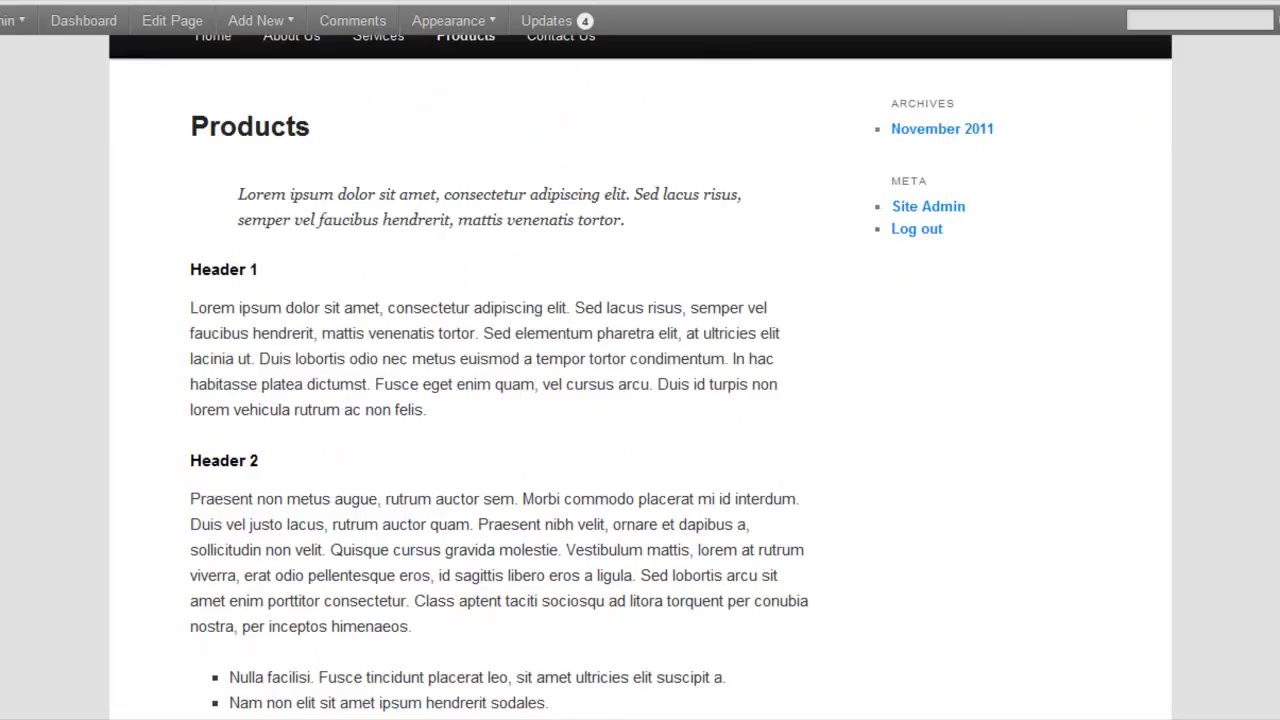
scroll(640, 400, "up", 3)
scroll(640, 400, "up", 3)
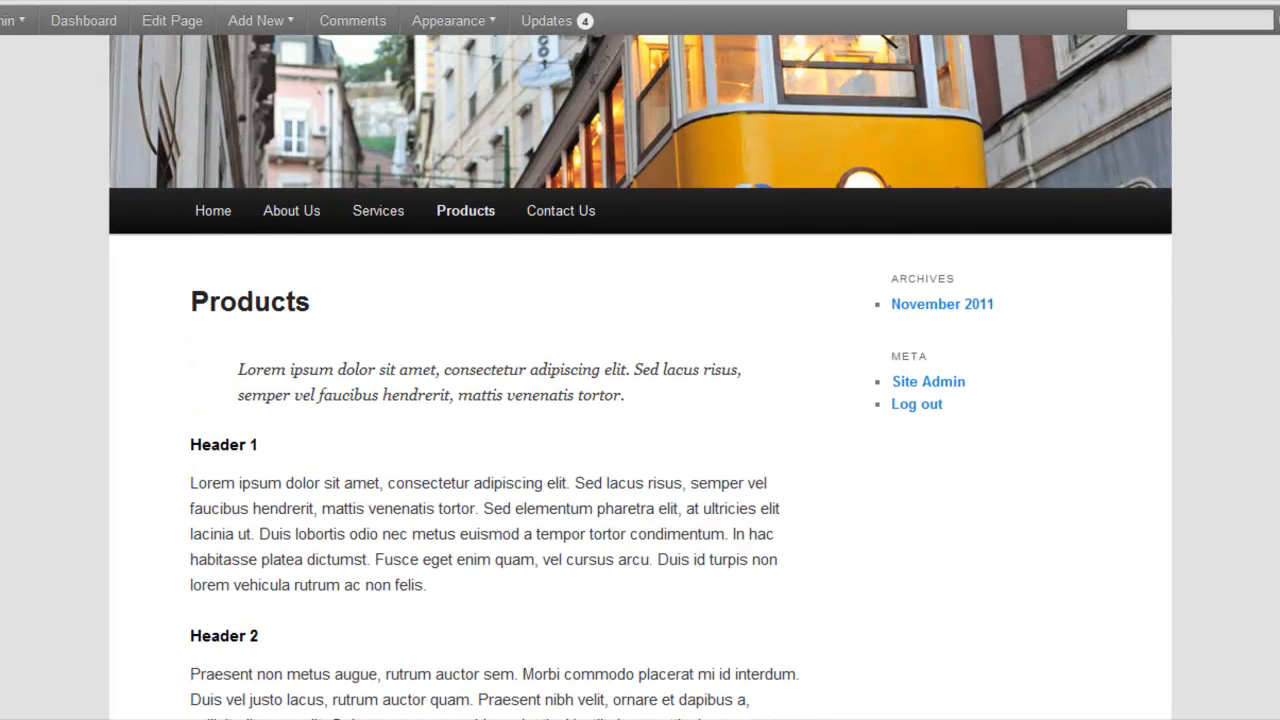
scroll(640, 400, "up", 1)
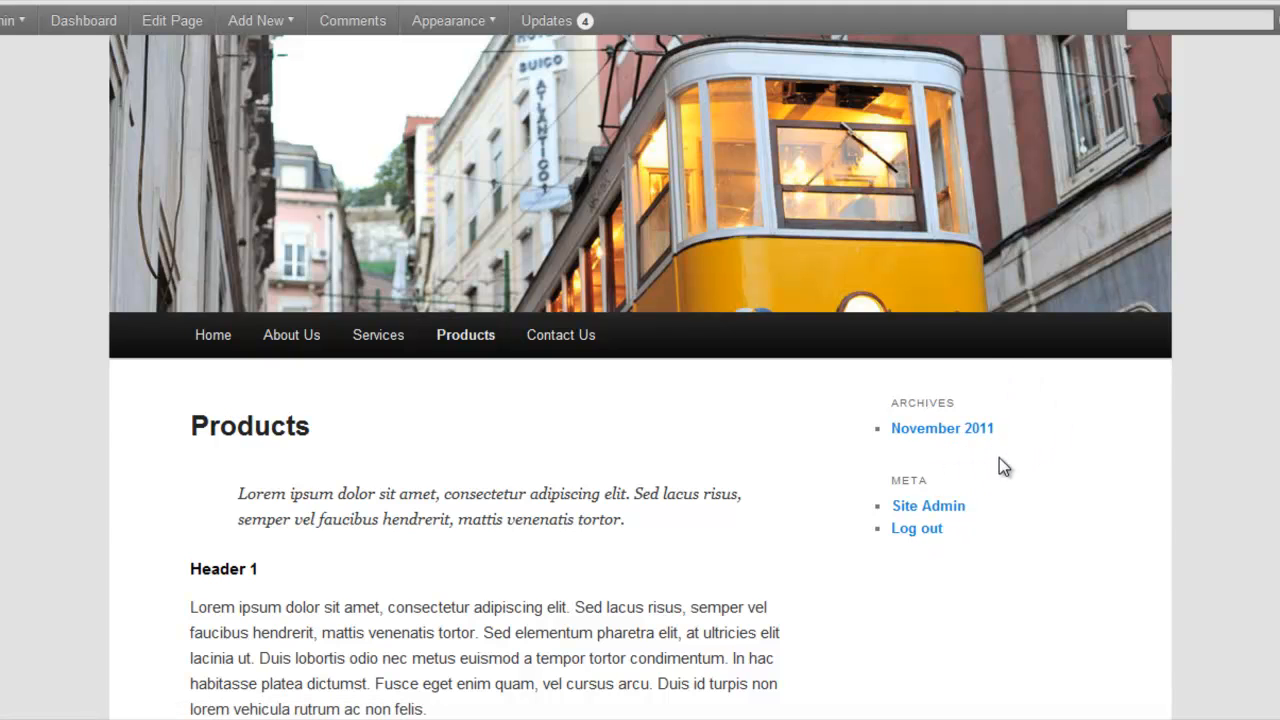
scroll(925, 340, "down", 2)
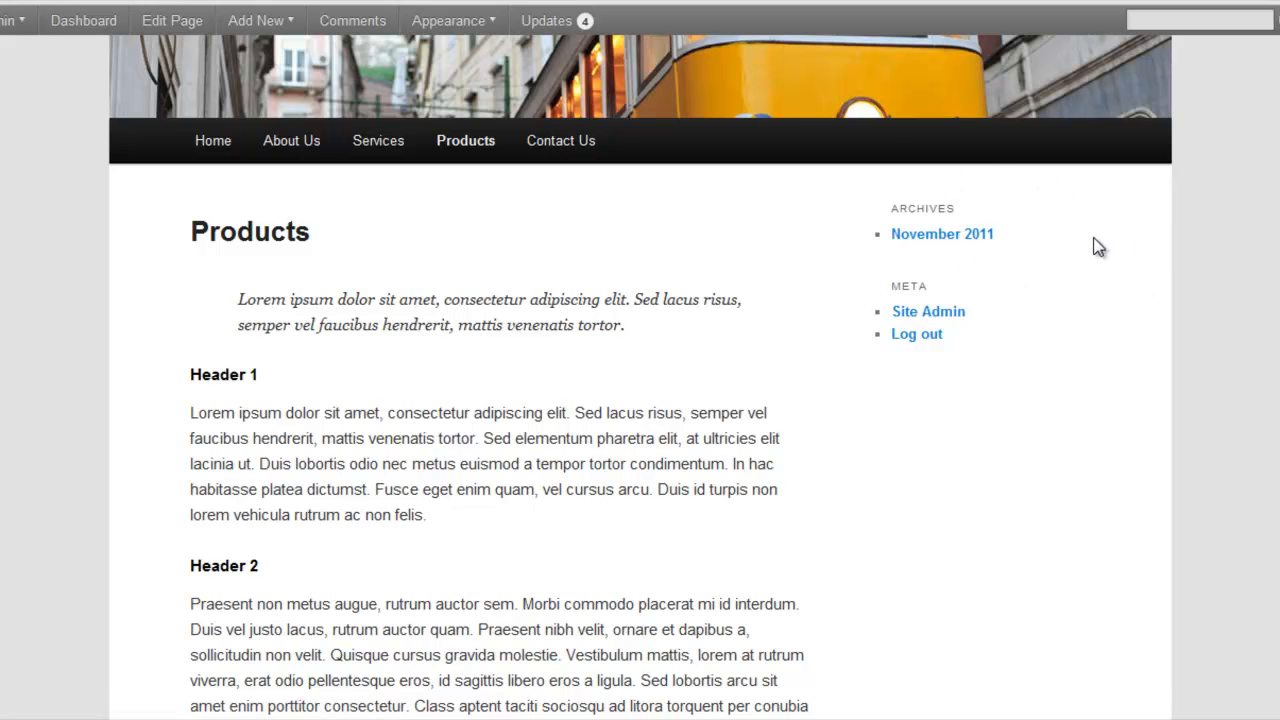
scroll(640, 400, "down", 3)
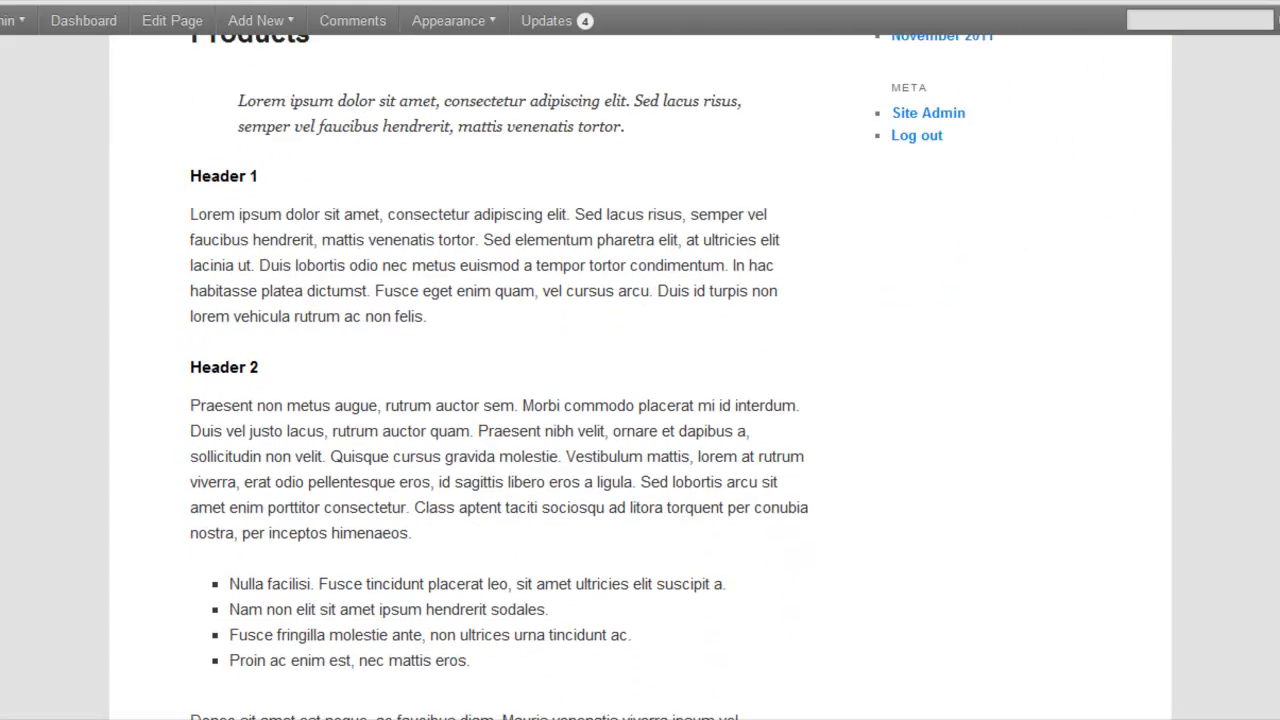
scroll(1005, 343, "down", 5)
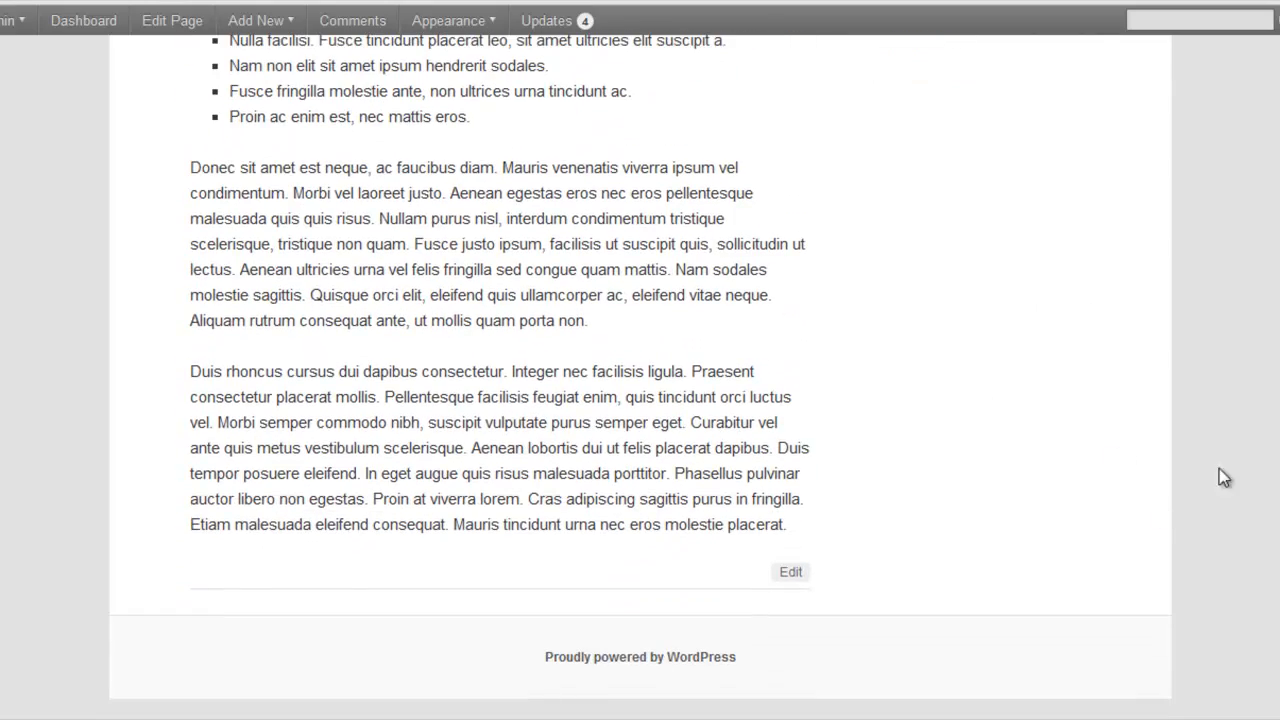
scroll(1018, 443, "up", 8)
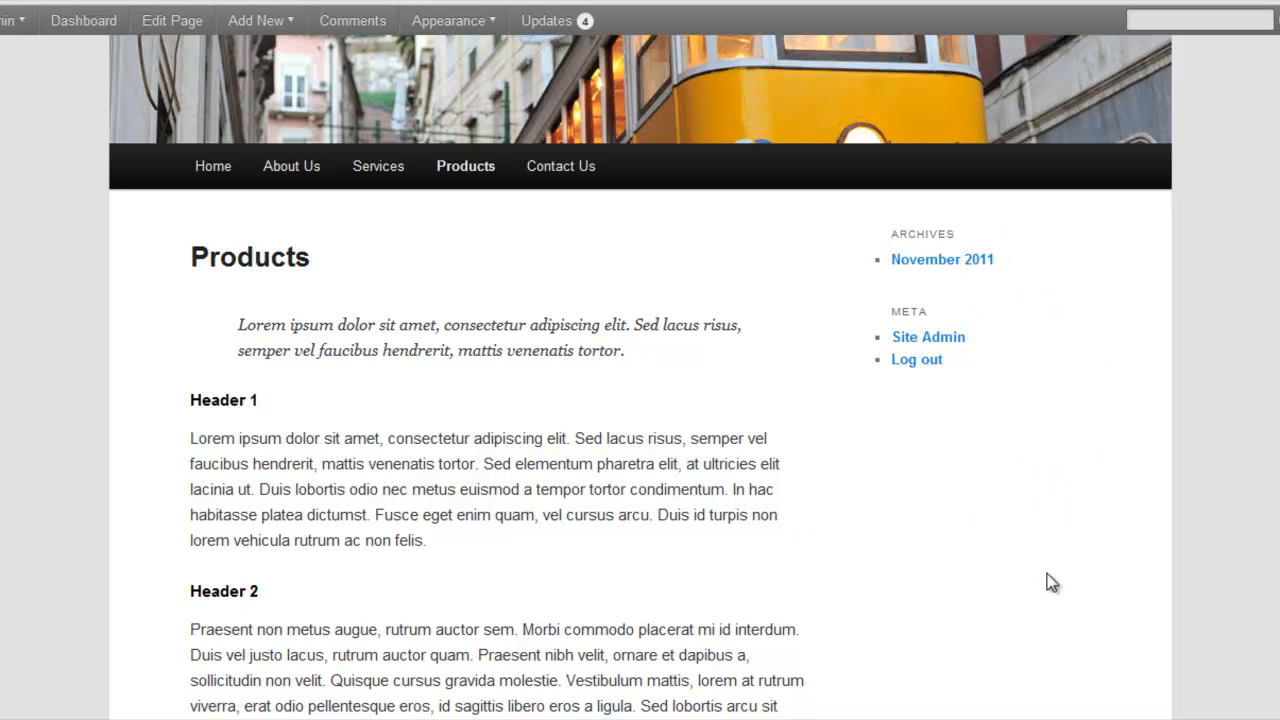
scroll(640, 400, "down", 3)
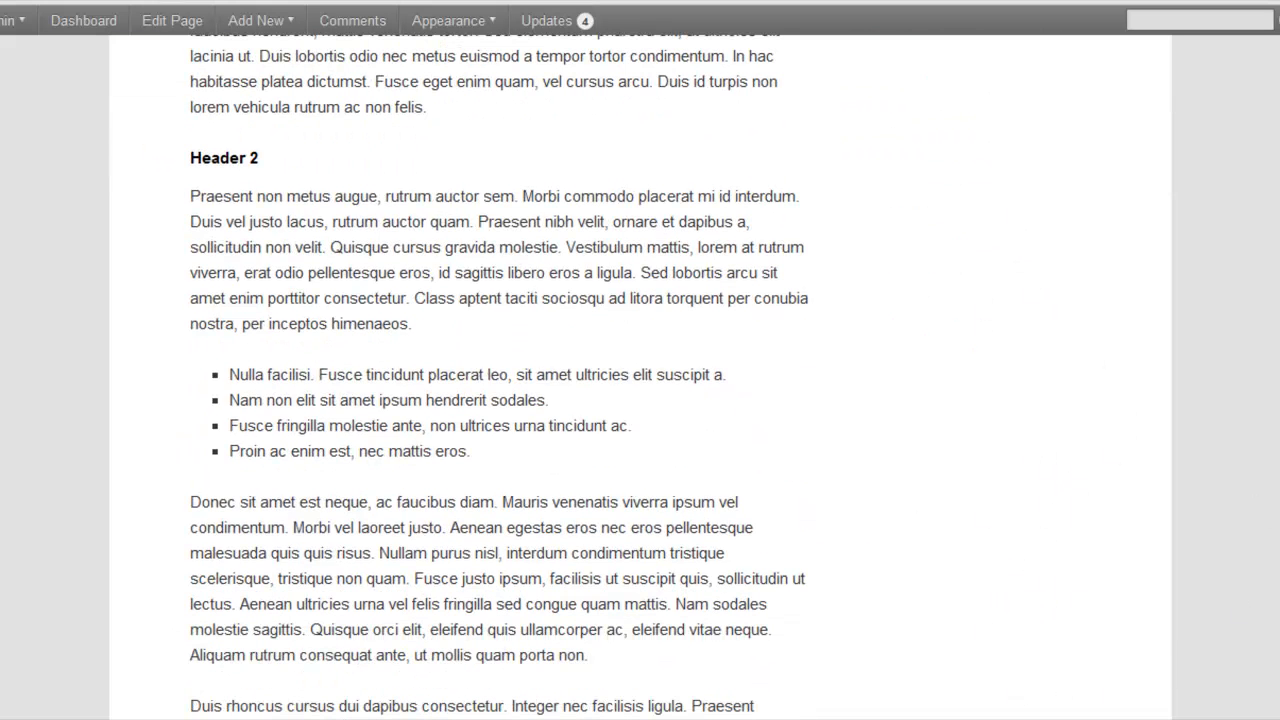
scroll(1035, 600, "down", 3)
scroll(640, 400, "up", 10)
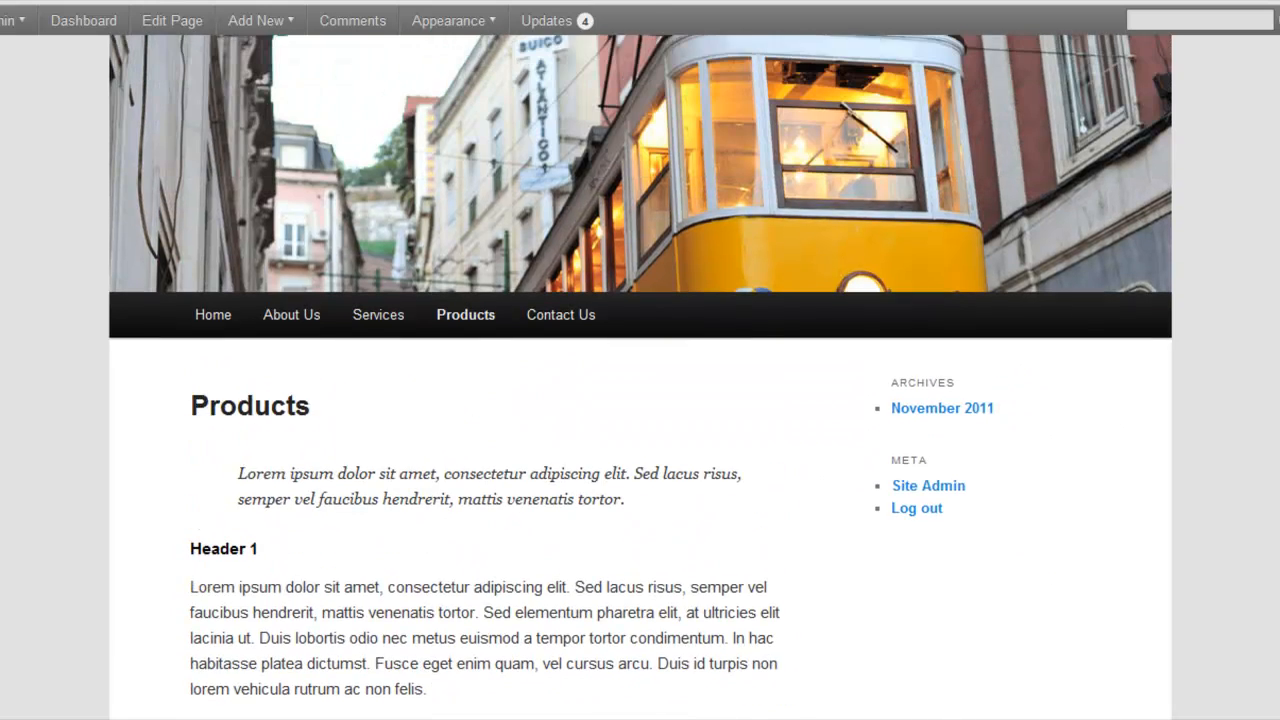
scroll(640, 400, "down", 1)
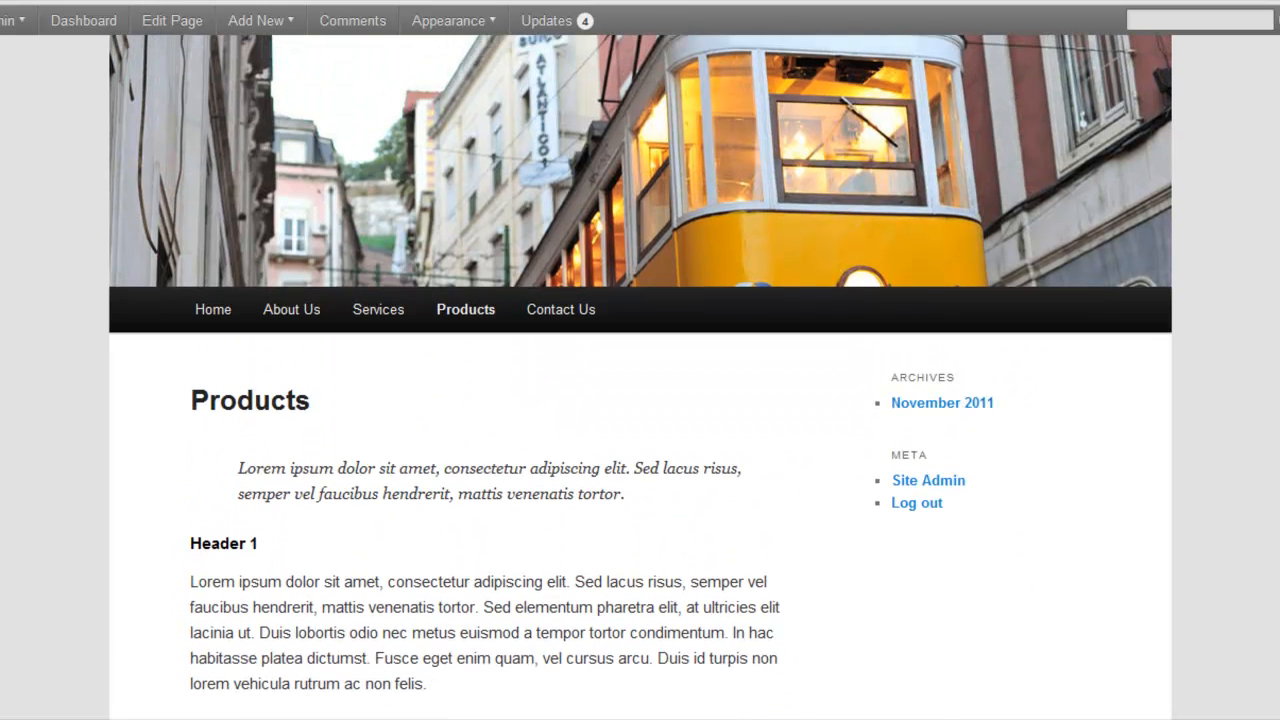
- Open the published Services and About Us pages to compare their layouts with the Products page's sidebar layout
left_click(382, 312)
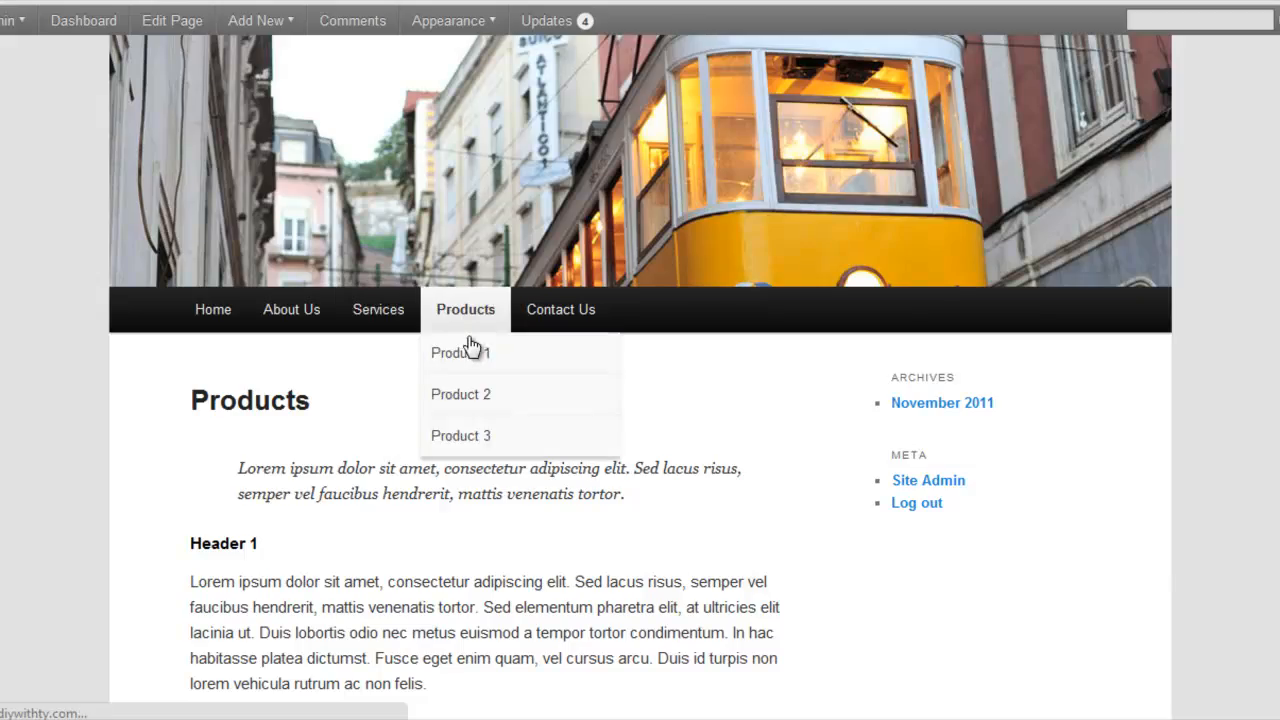
scroll(480, 345, "down", 8)
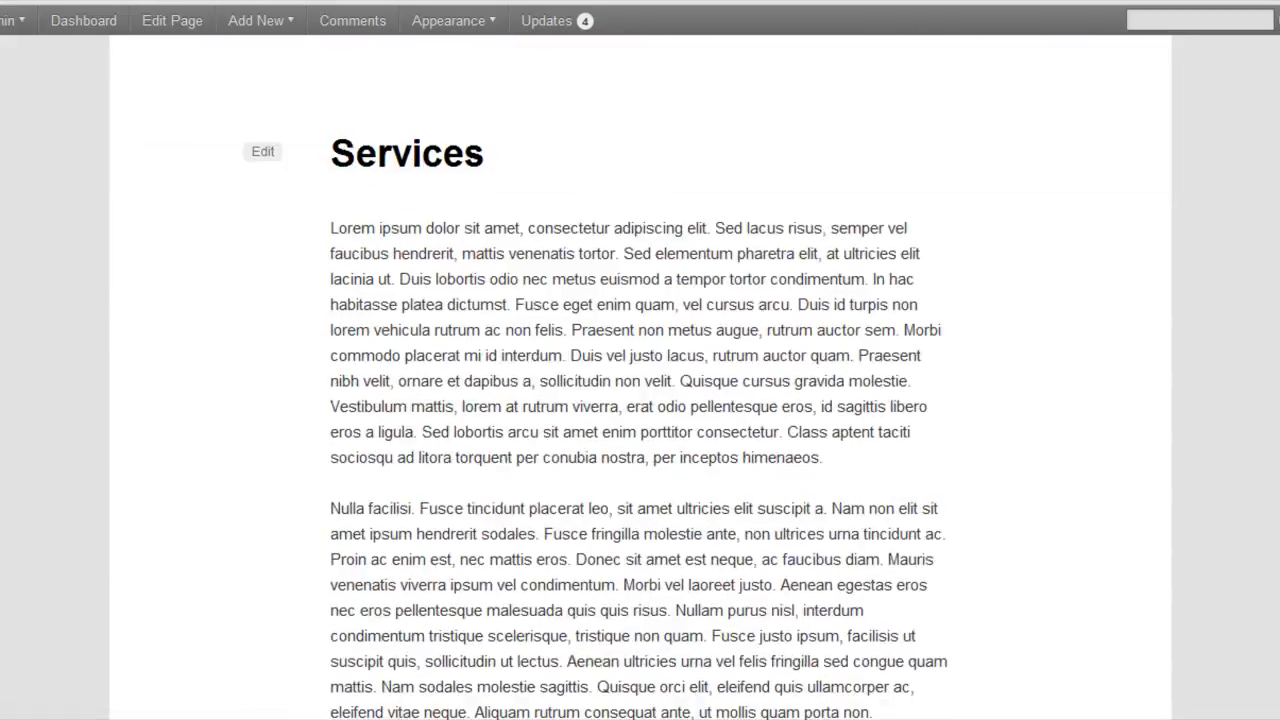
scroll(640, 400, "down", 1)
scroll(640, 360, "up", 9)
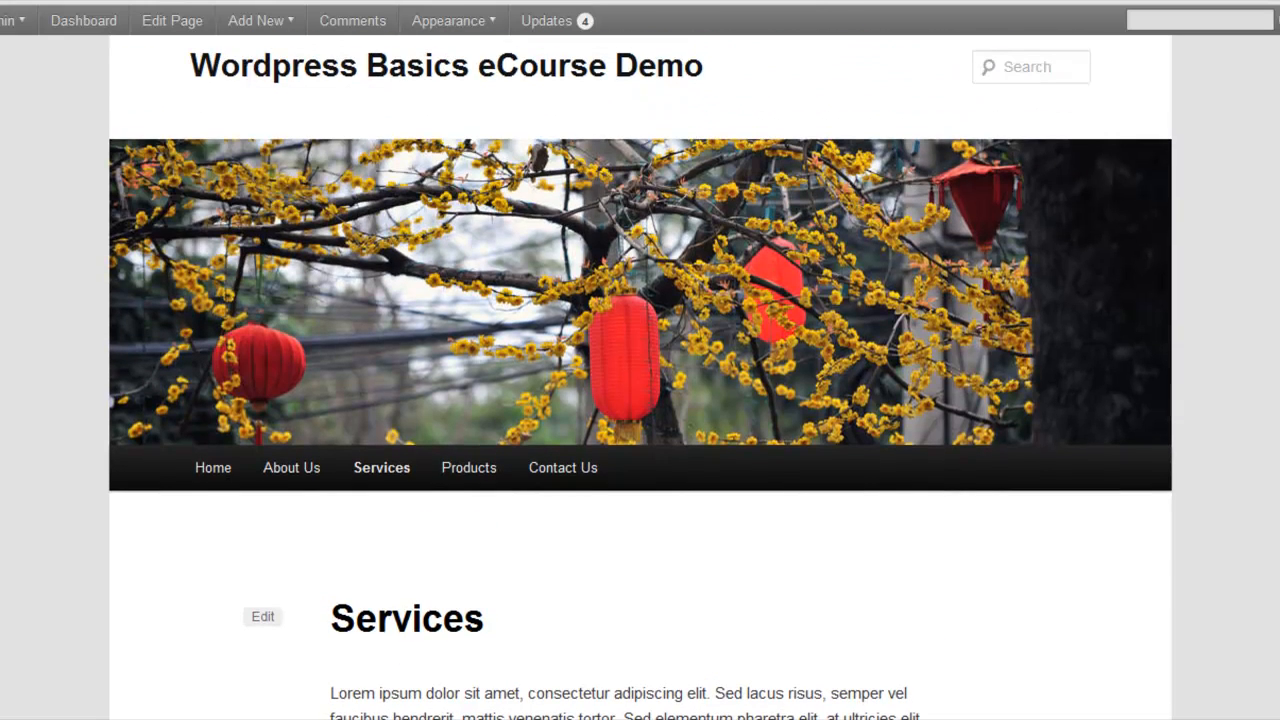
left_click(302, 467)
scroll(1003, 513, "down", 6)
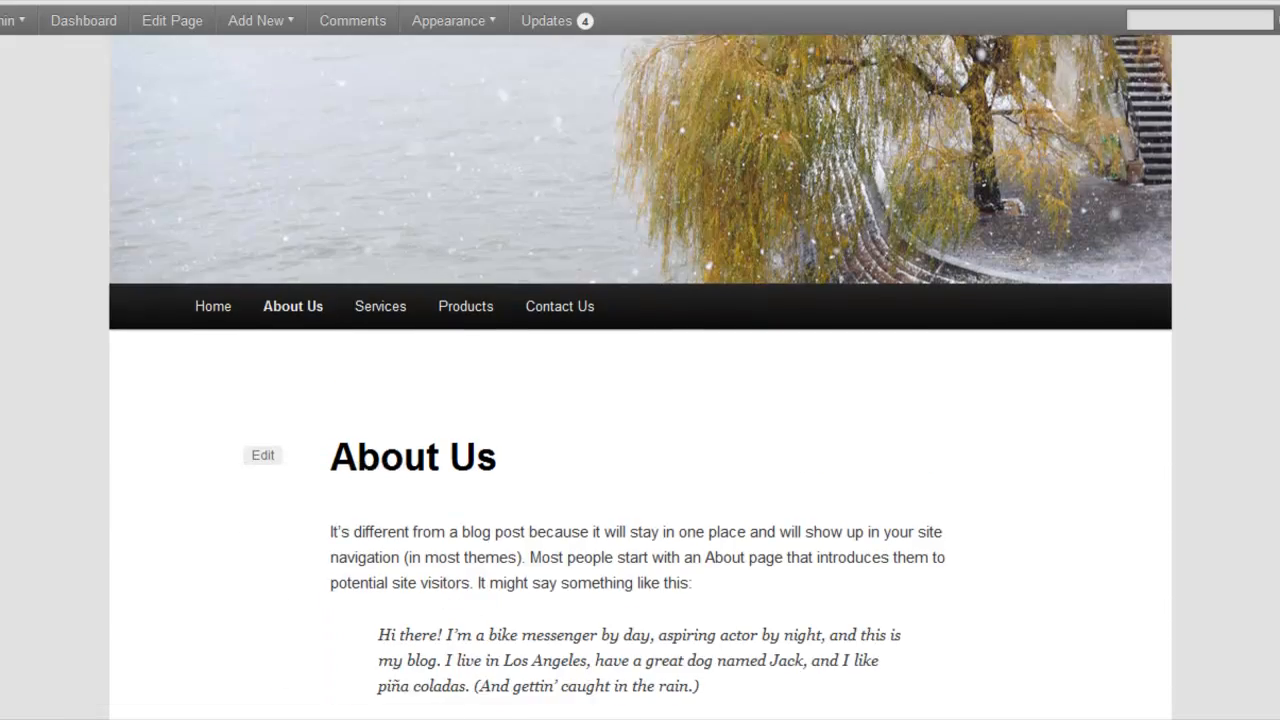
- Open the published Products page again and examine its content and sidebar layout from the title down to the footer
scroll(640, 370, "up", 5)
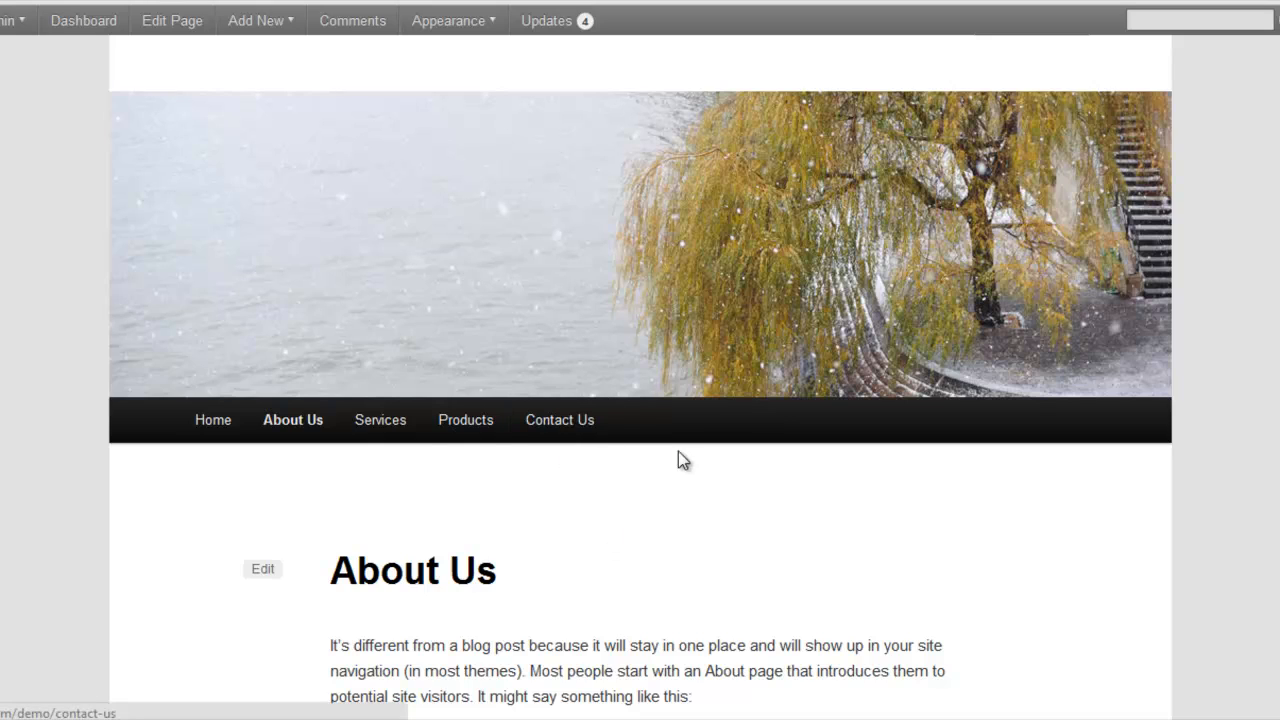
mouse_move(310, 424)
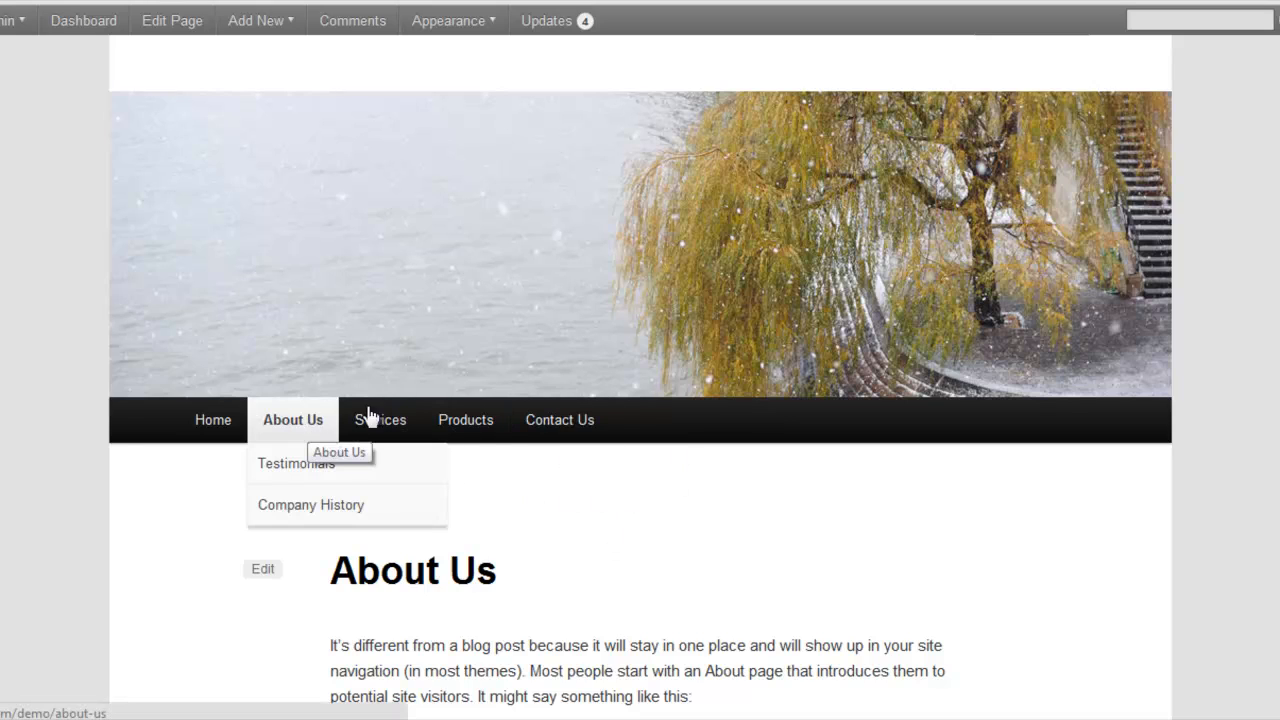
left_click(480, 423)
scroll(640, 400, "down", 9)
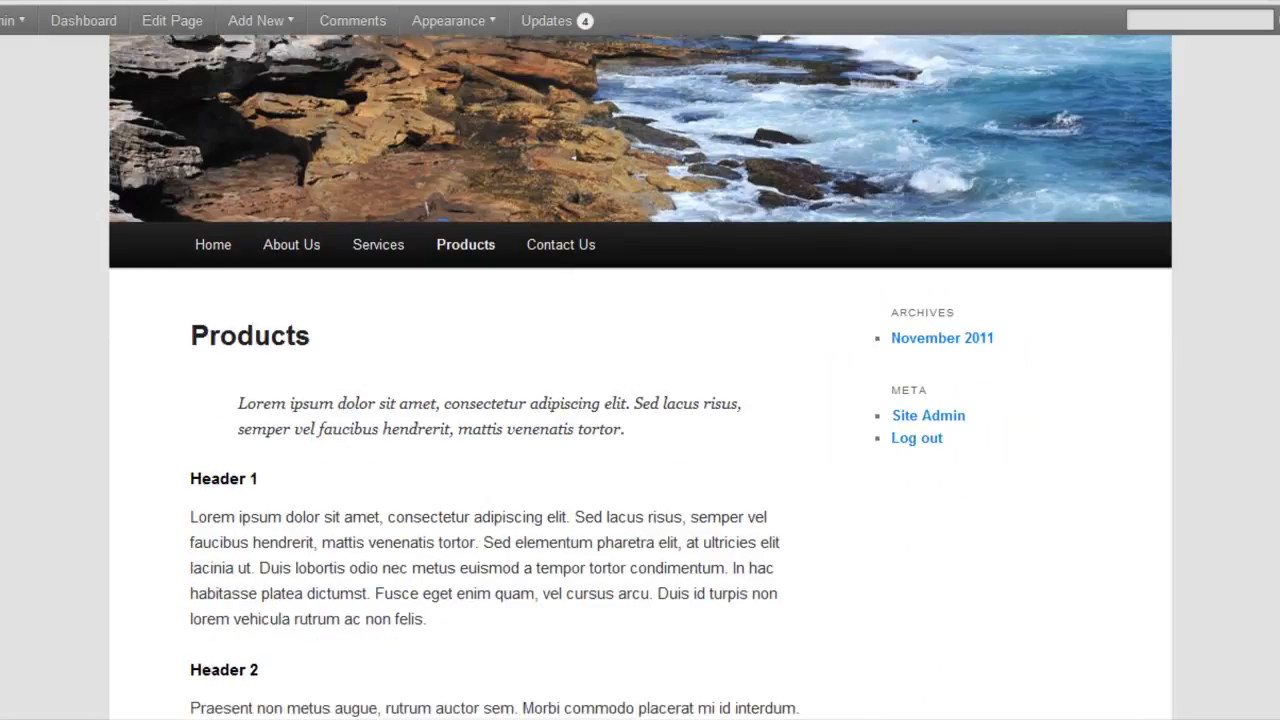
scroll(640, 400, "down", 3)
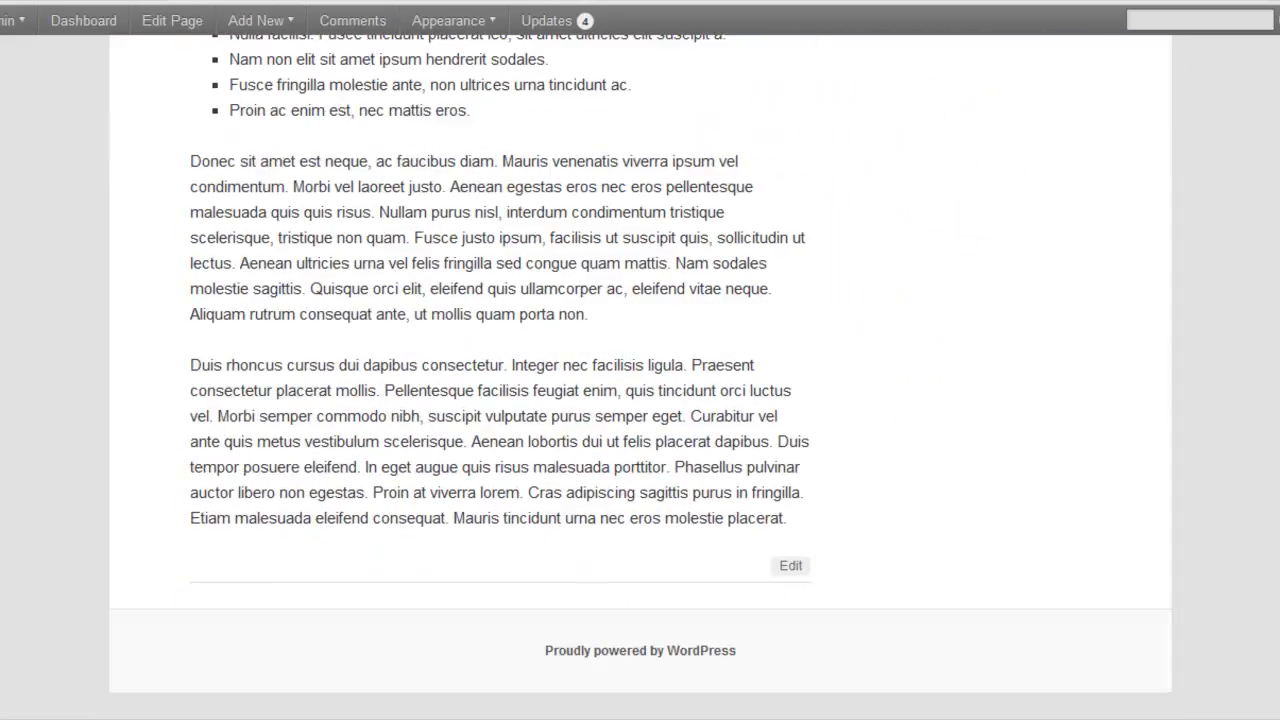
scroll(640, 400, "up", 2)
scroll(640, 400, "down", 2)
scroll(640, 400, "up", 3)
scroll(640, 400, "up", 7)
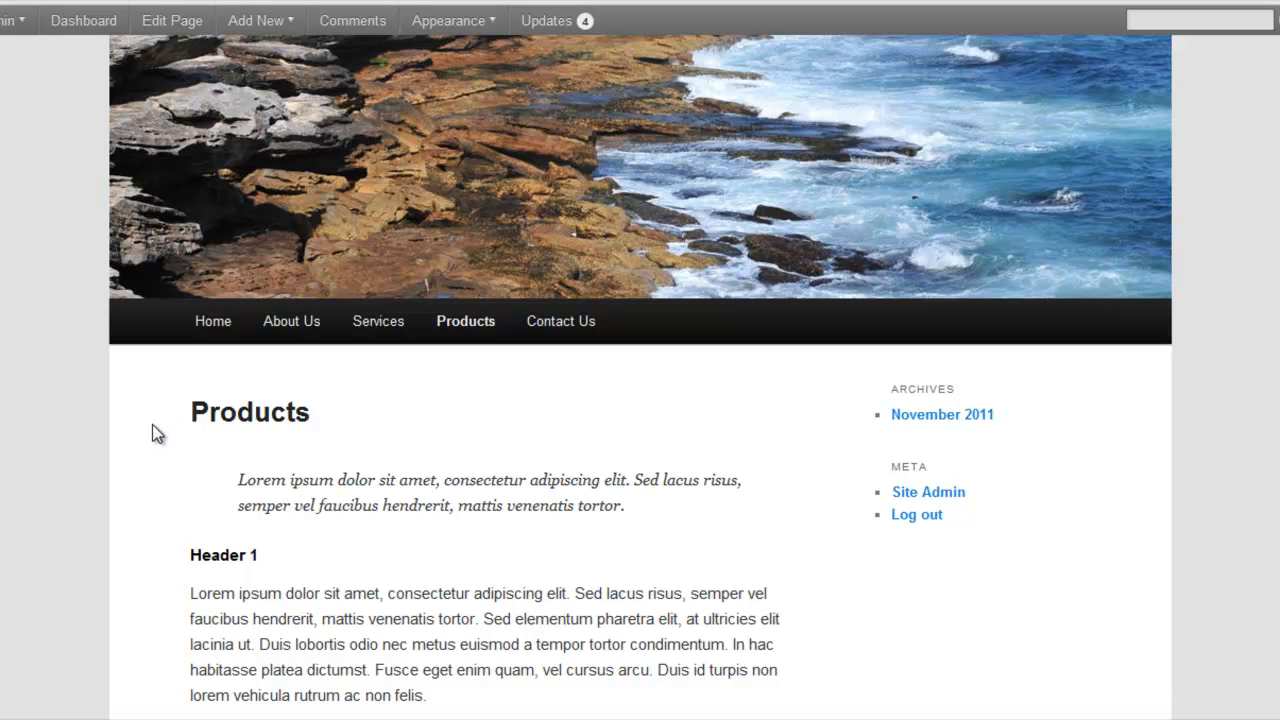
scroll(294, 423, "down", 2)
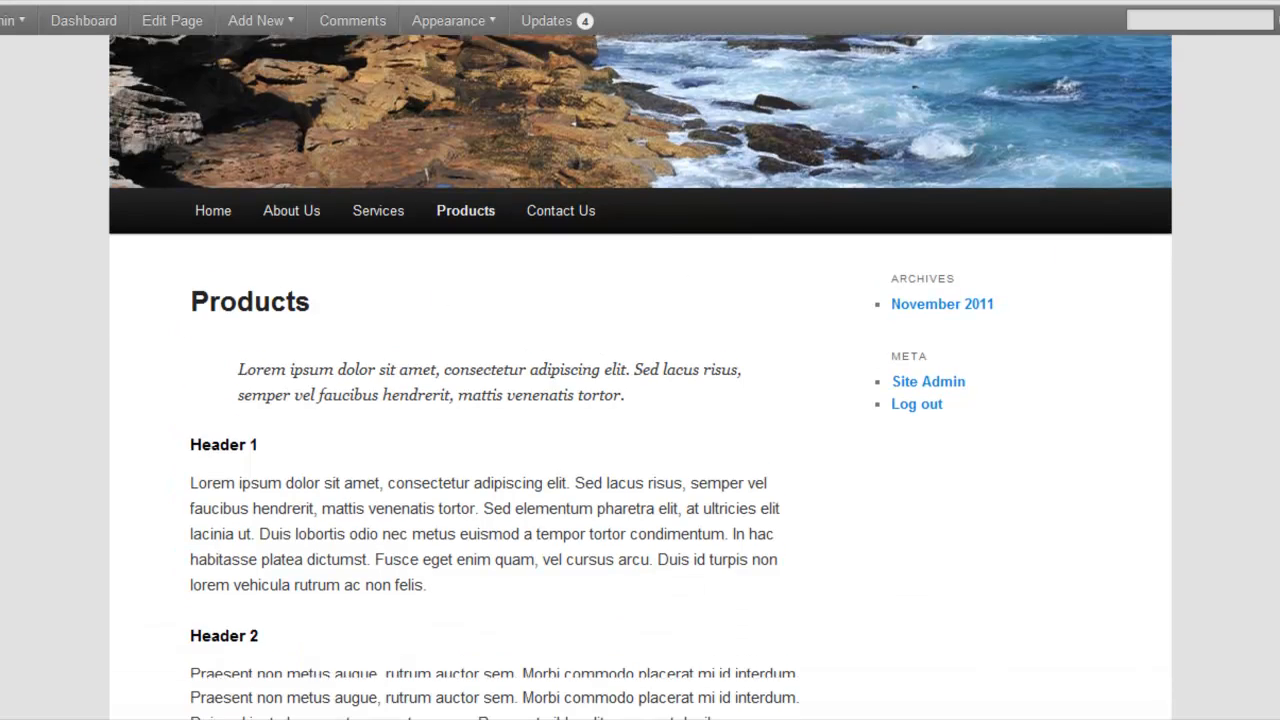
scroll(500, 400, "down", 8)
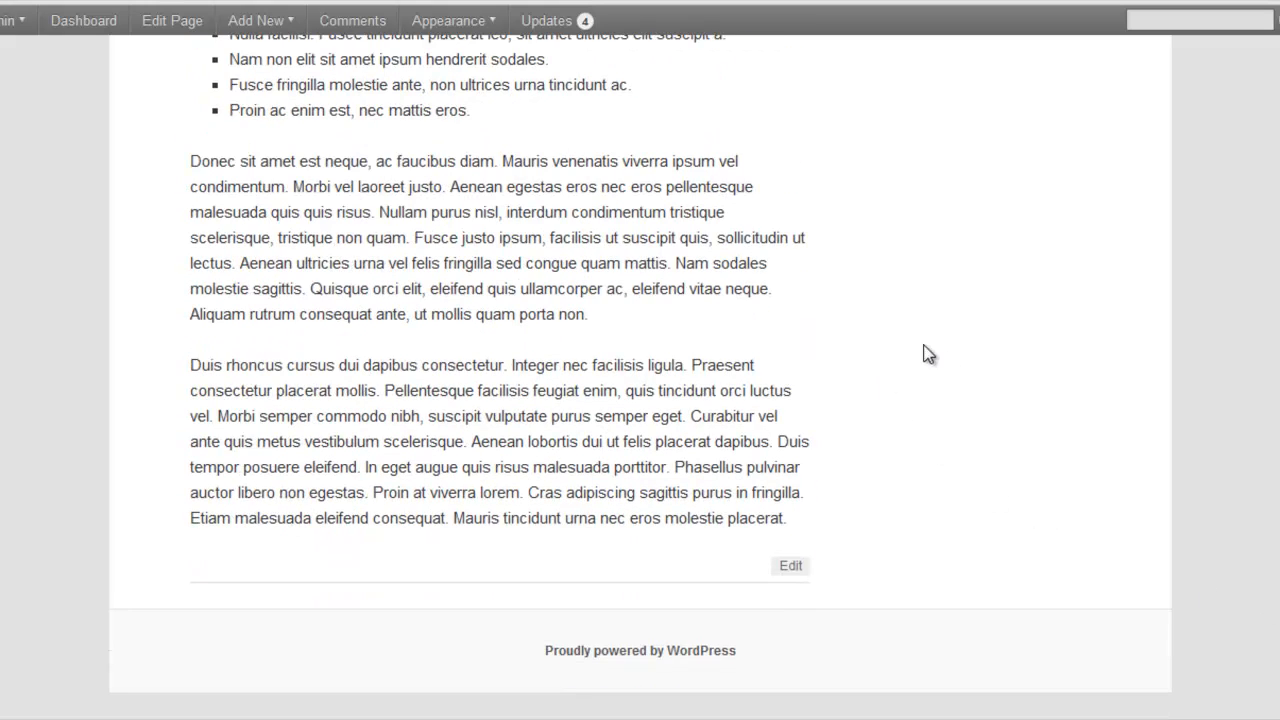
- Open the Products page for editing, set its template to Default Template and update the page
left_click(792, 566)
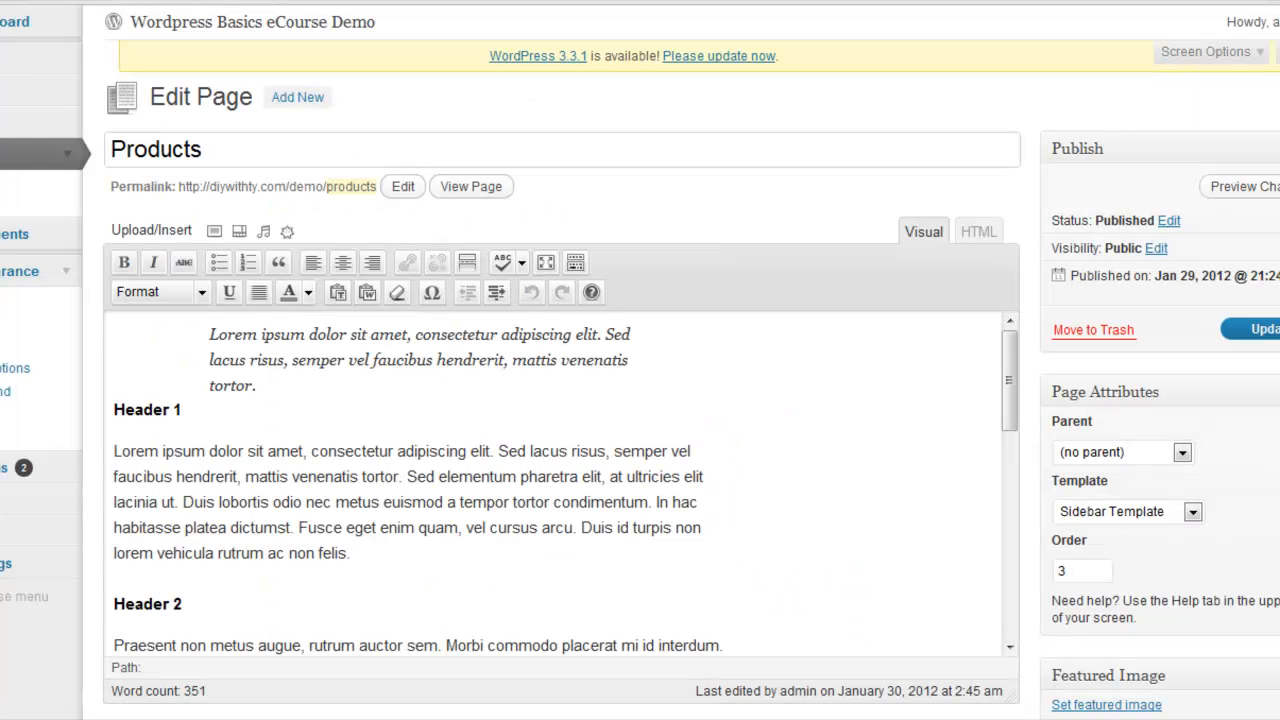
left_click(1193, 511)
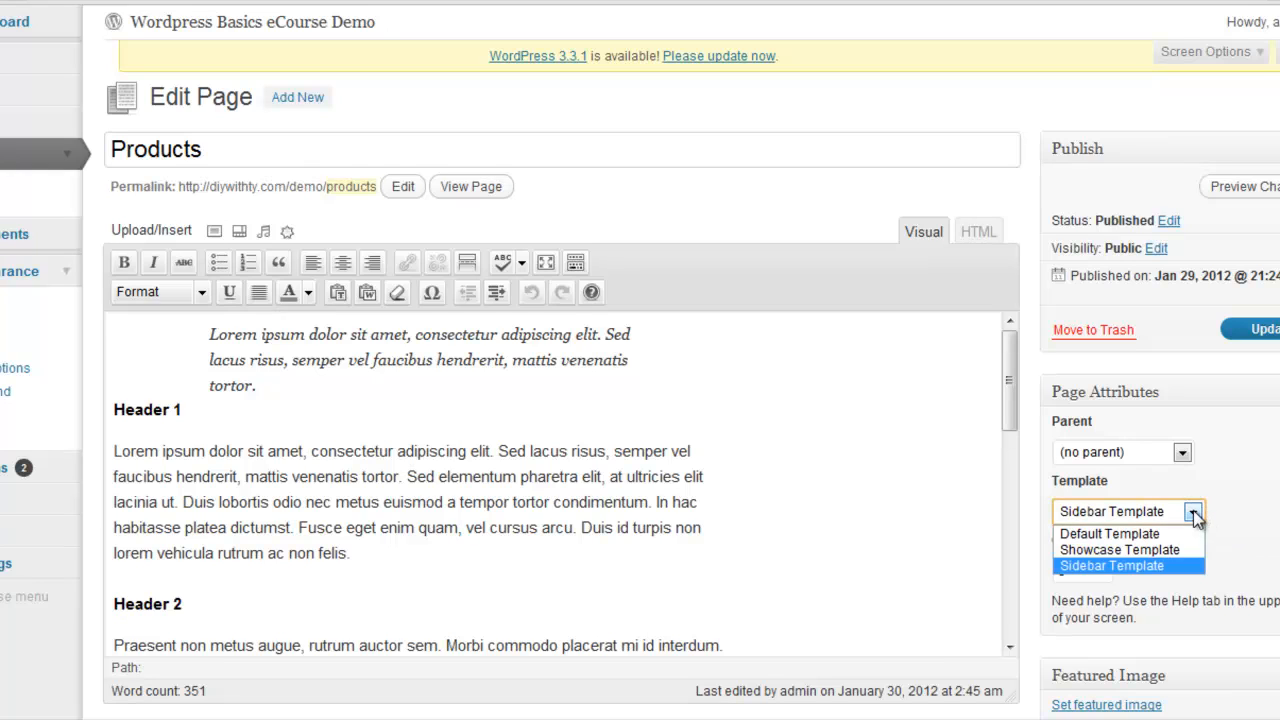
left_click(1190, 535)
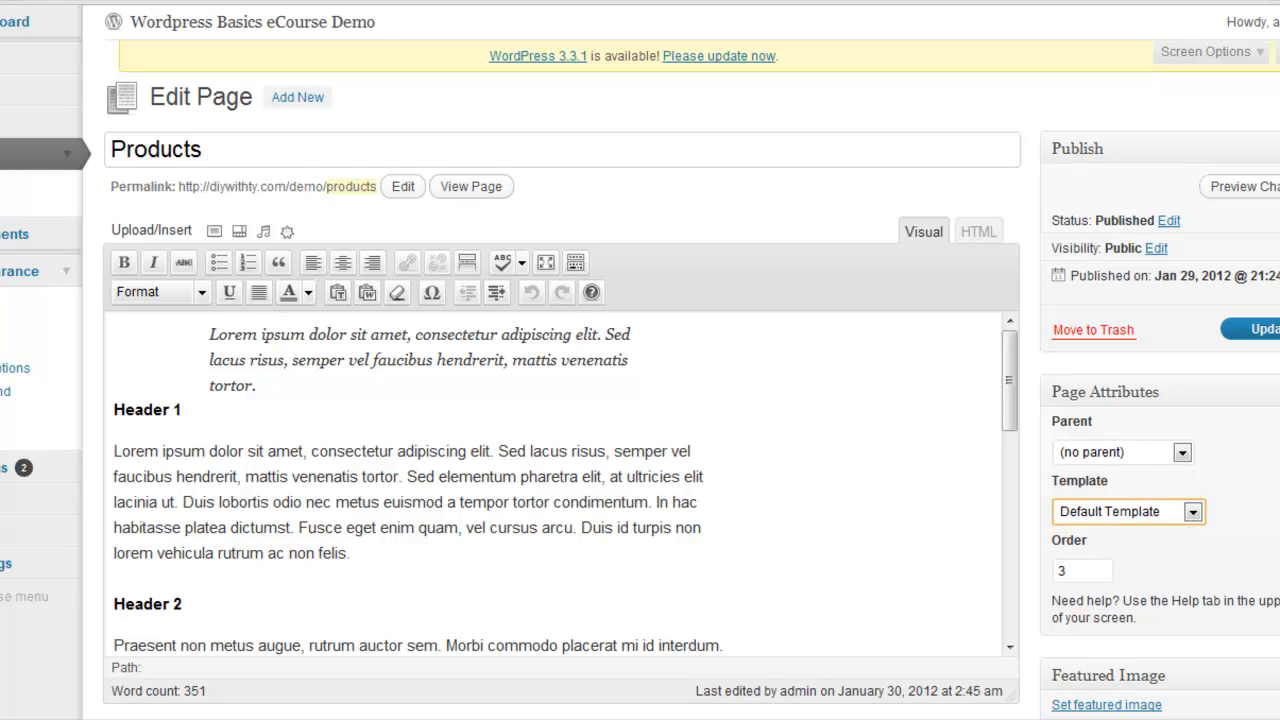
left_click(1250, 330)
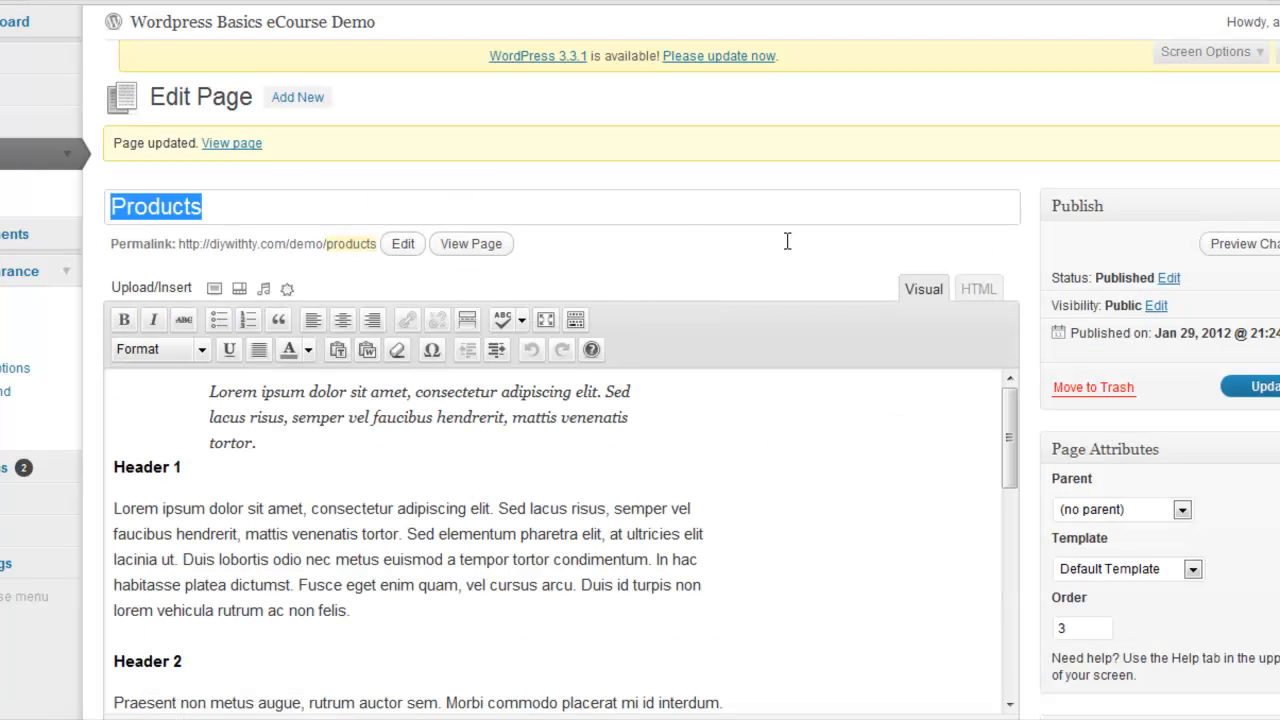
- View the updated Products page on the site and examine its layout under the Default Template
left_click(244, 147)
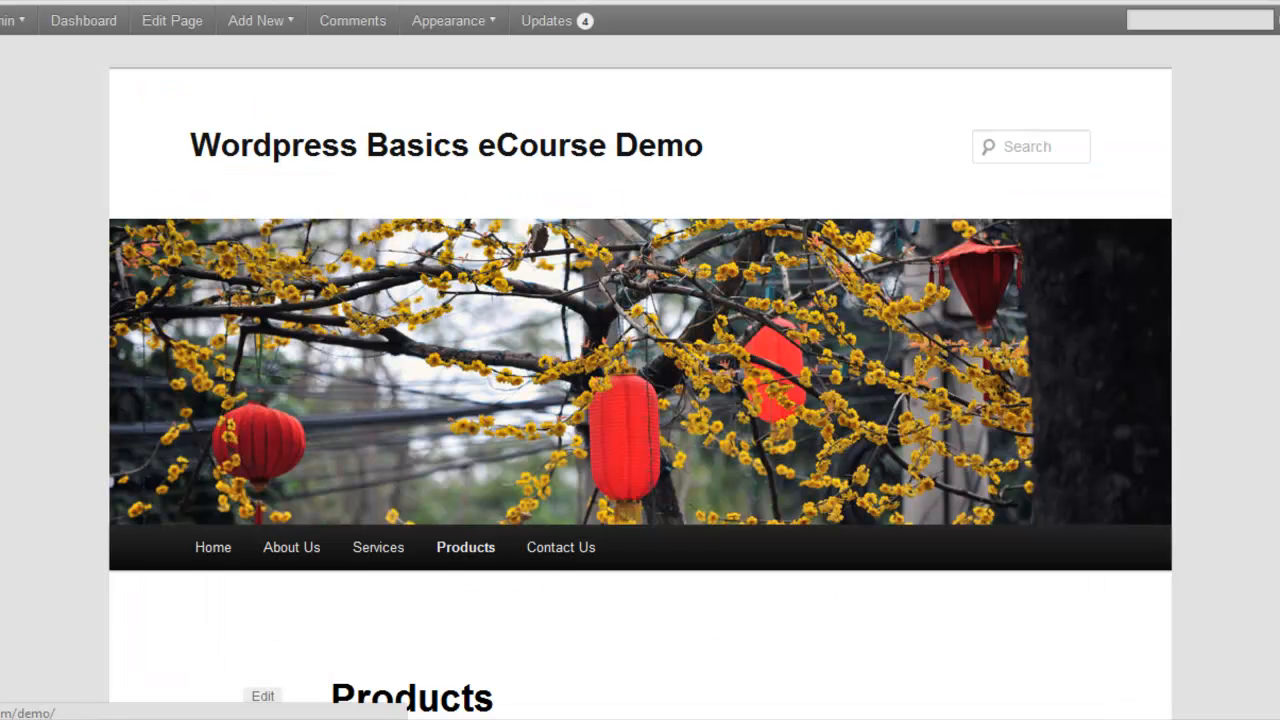
scroll(640, 380, "down", 5)
scroll(640, 380, "down", 6)
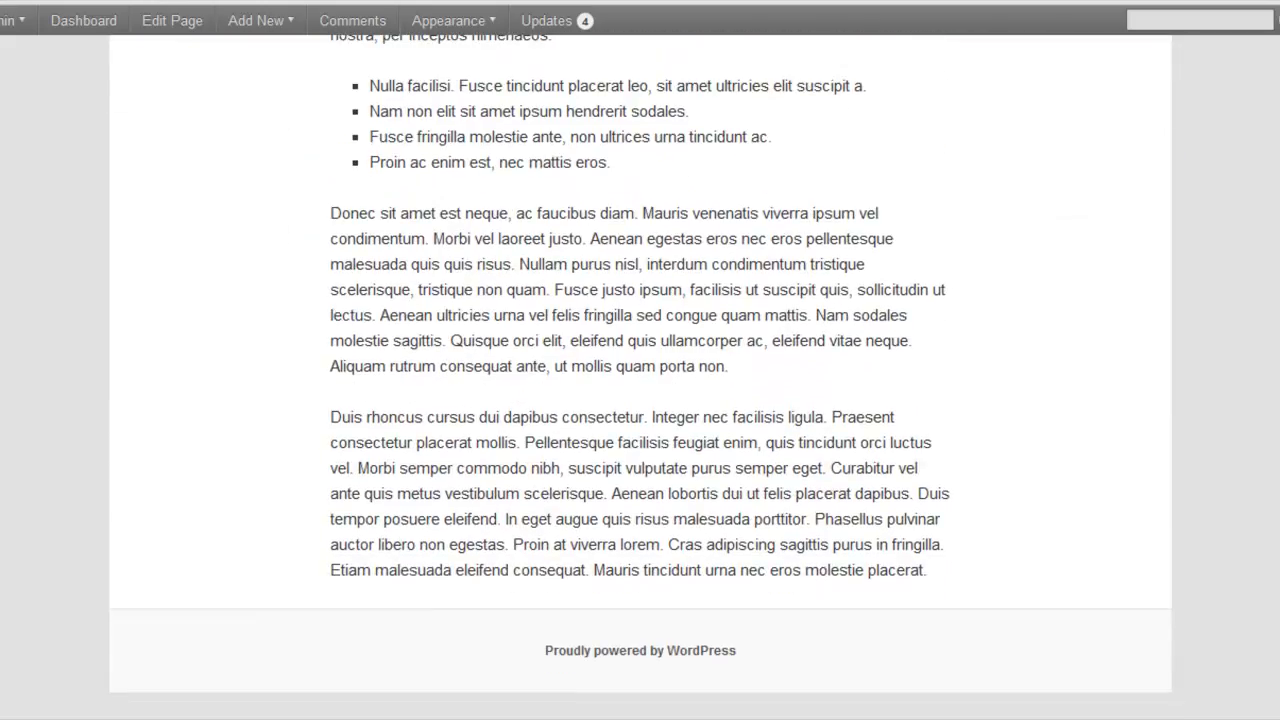
scroll(640, 380, "up", 10)
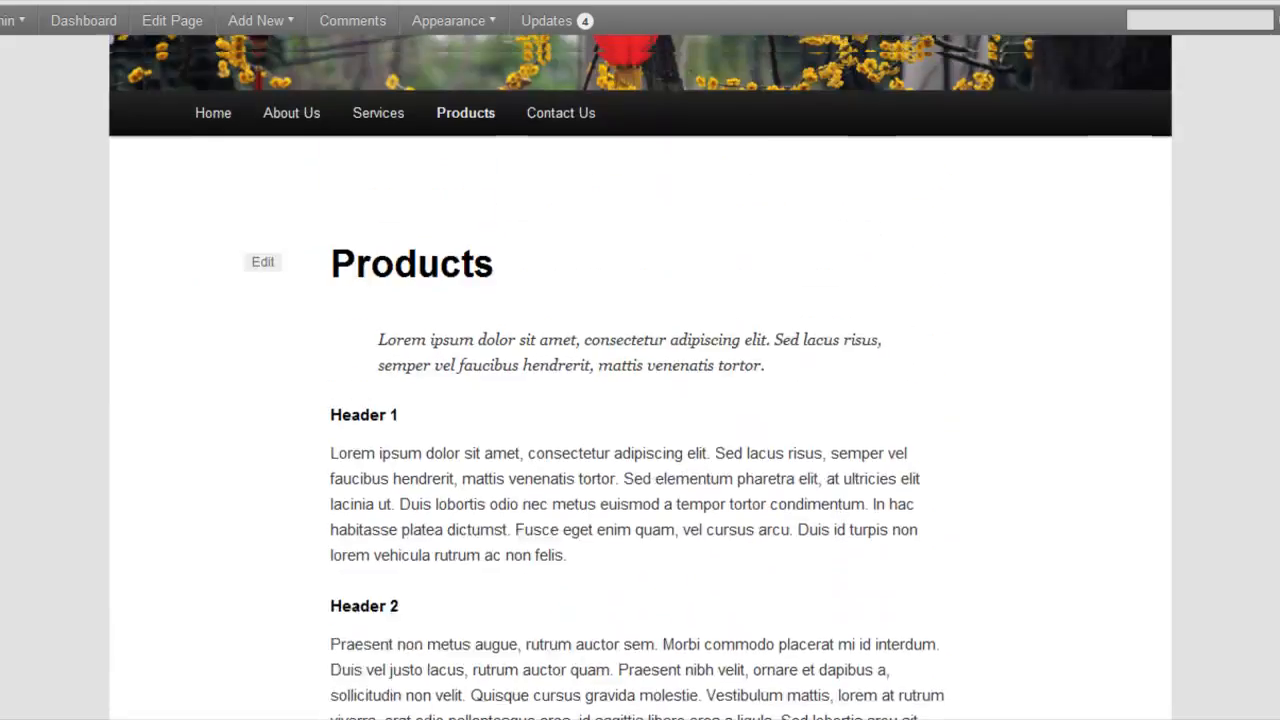
scroll(640, 380, "down", 1)
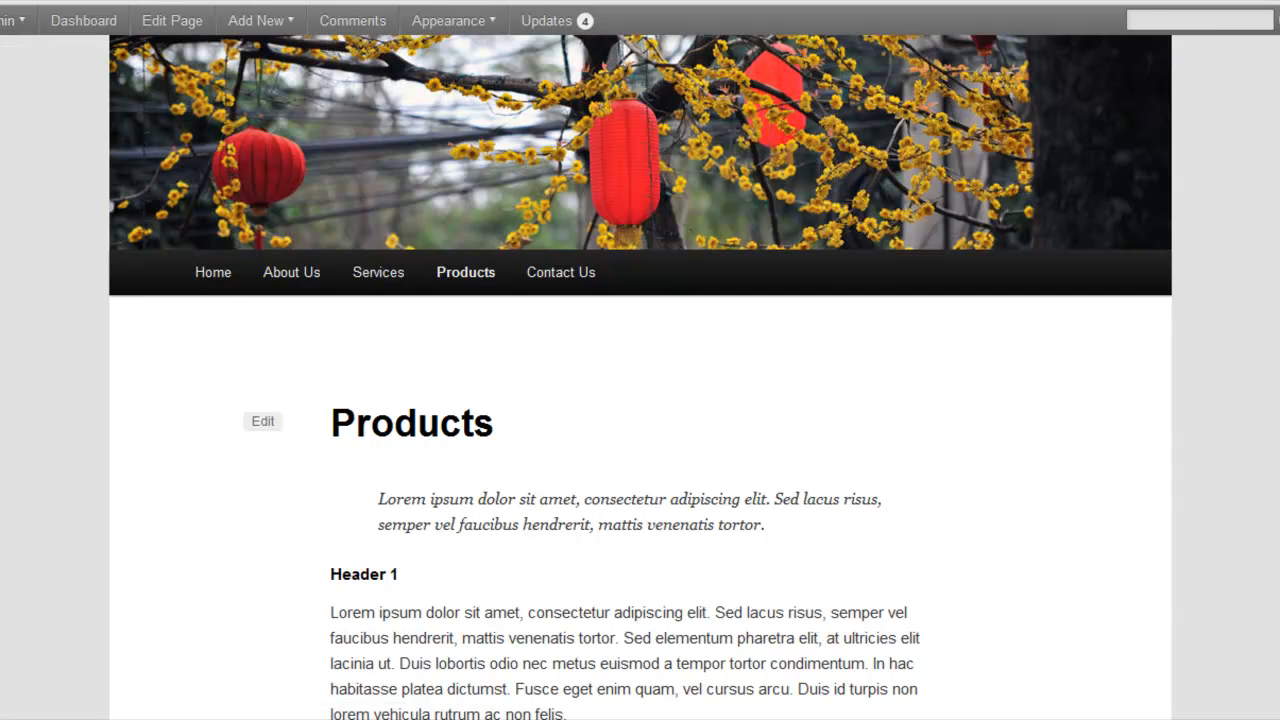
- Reopen the Products page for editing, set its template to Sidebar Template and update the page
left_click(168, 22)
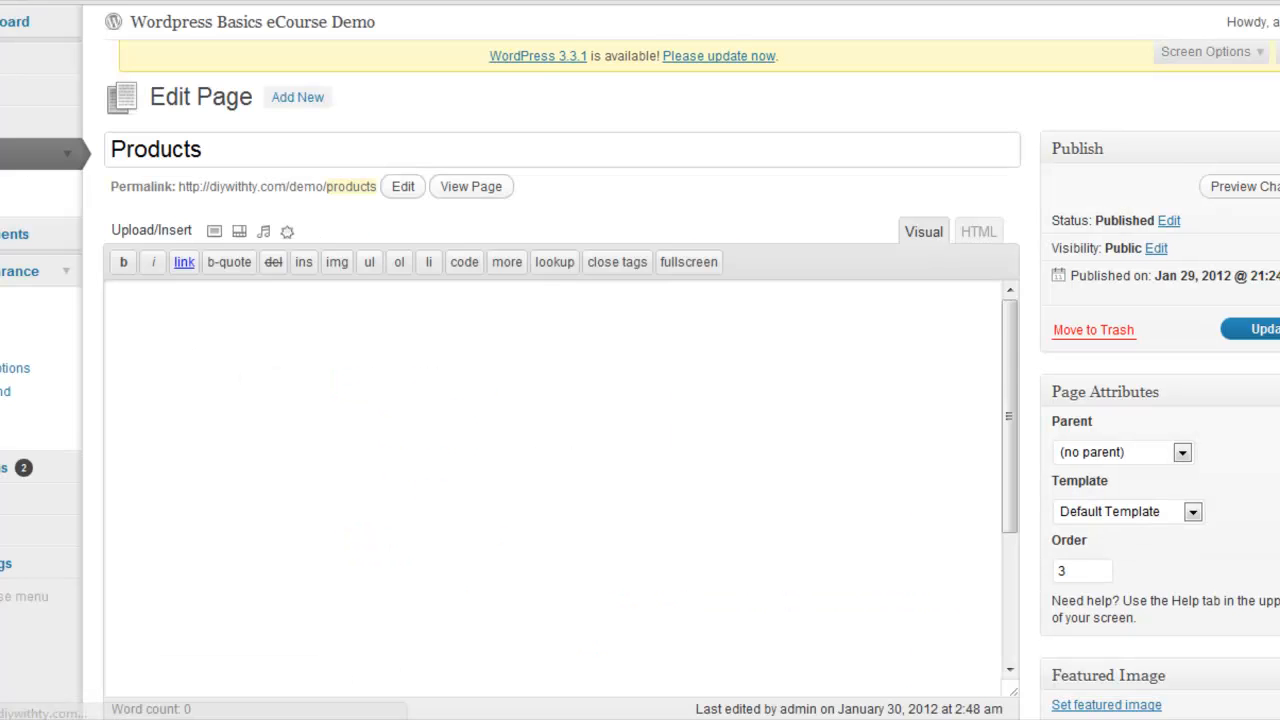
left_click(1191, 513)
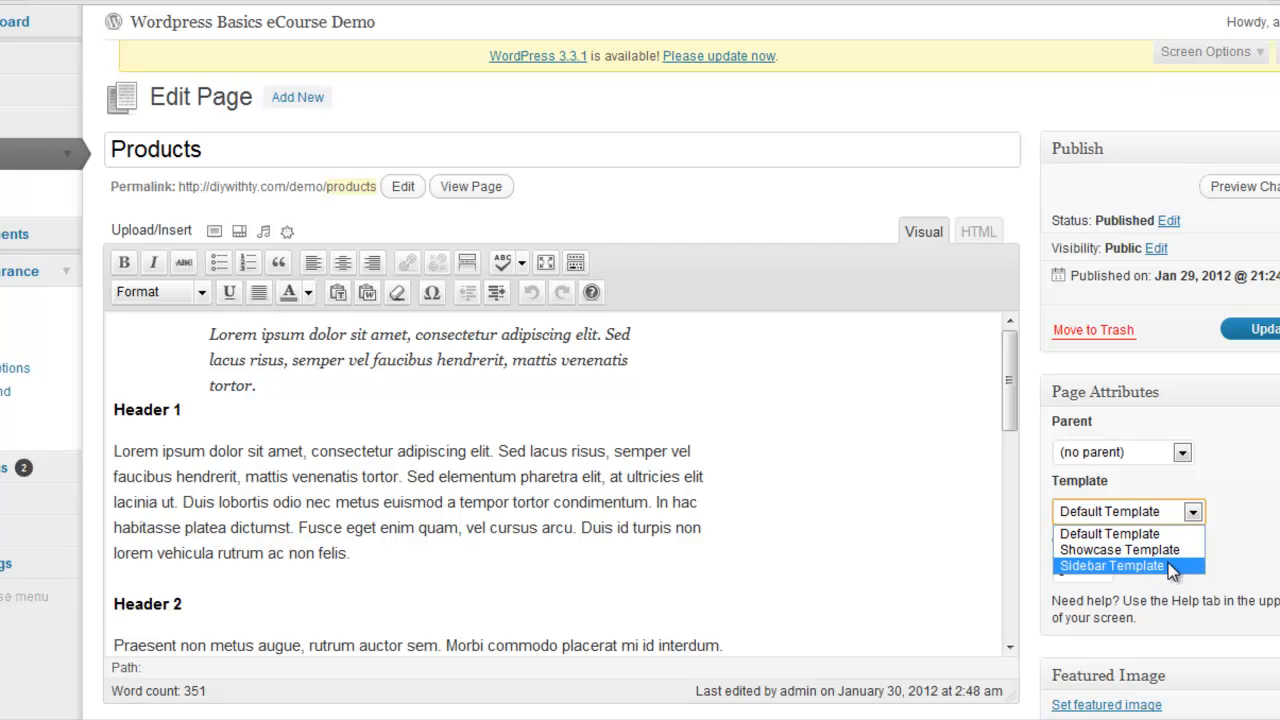
left_click(1173, 566)
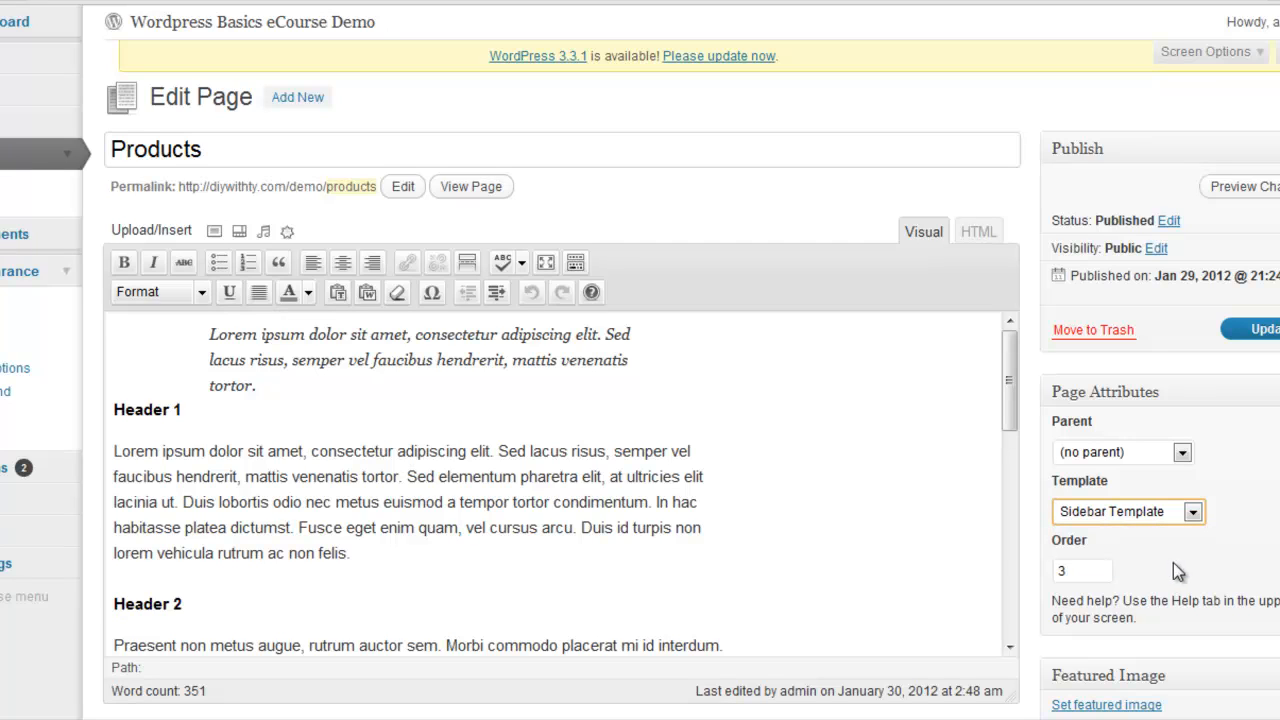
left_click(1255, 331)
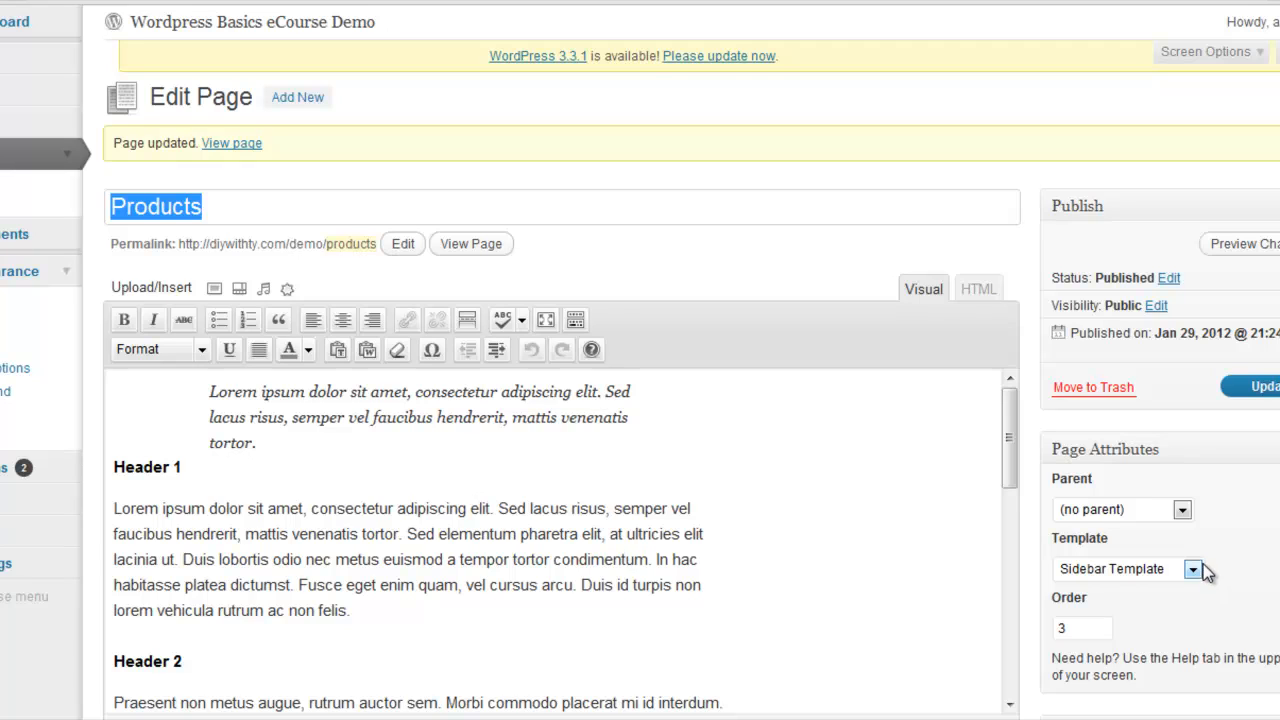
- From the list of all pages, quick edit About Us to use the Sidebar Template and update it
left_click(29, 200)
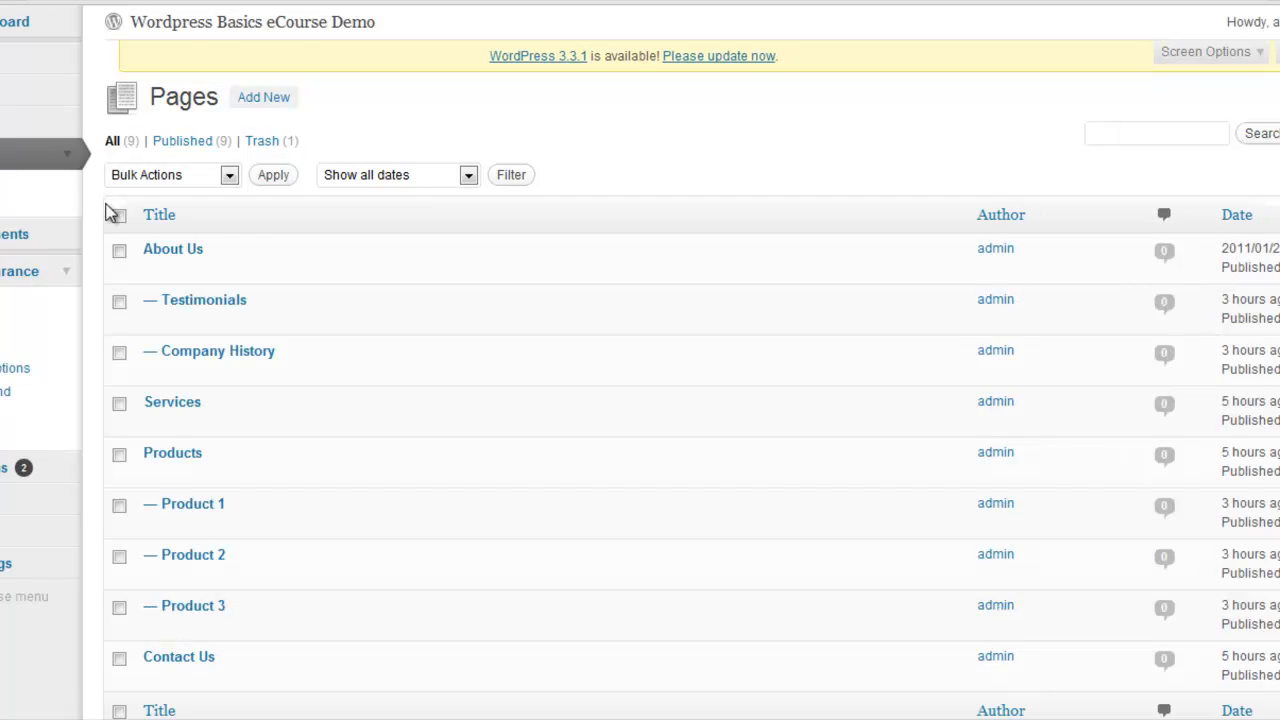
mouse_move(191, 251)
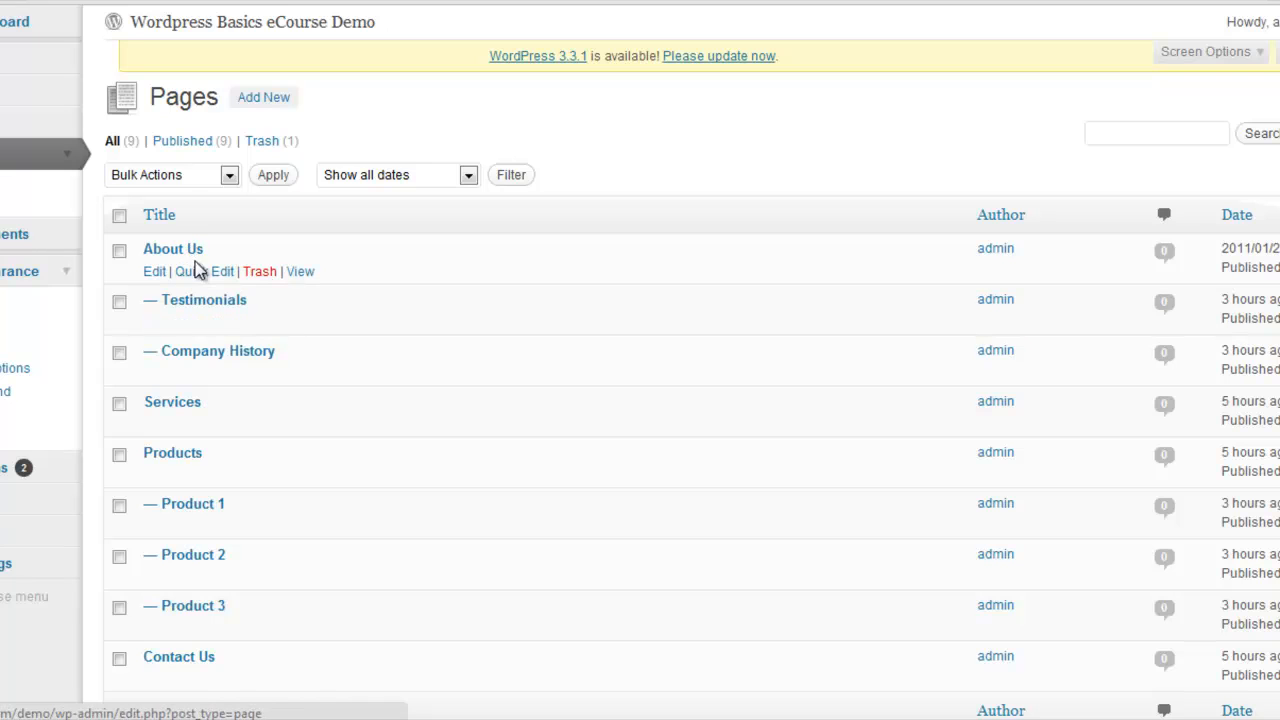
left_click(198, 272)
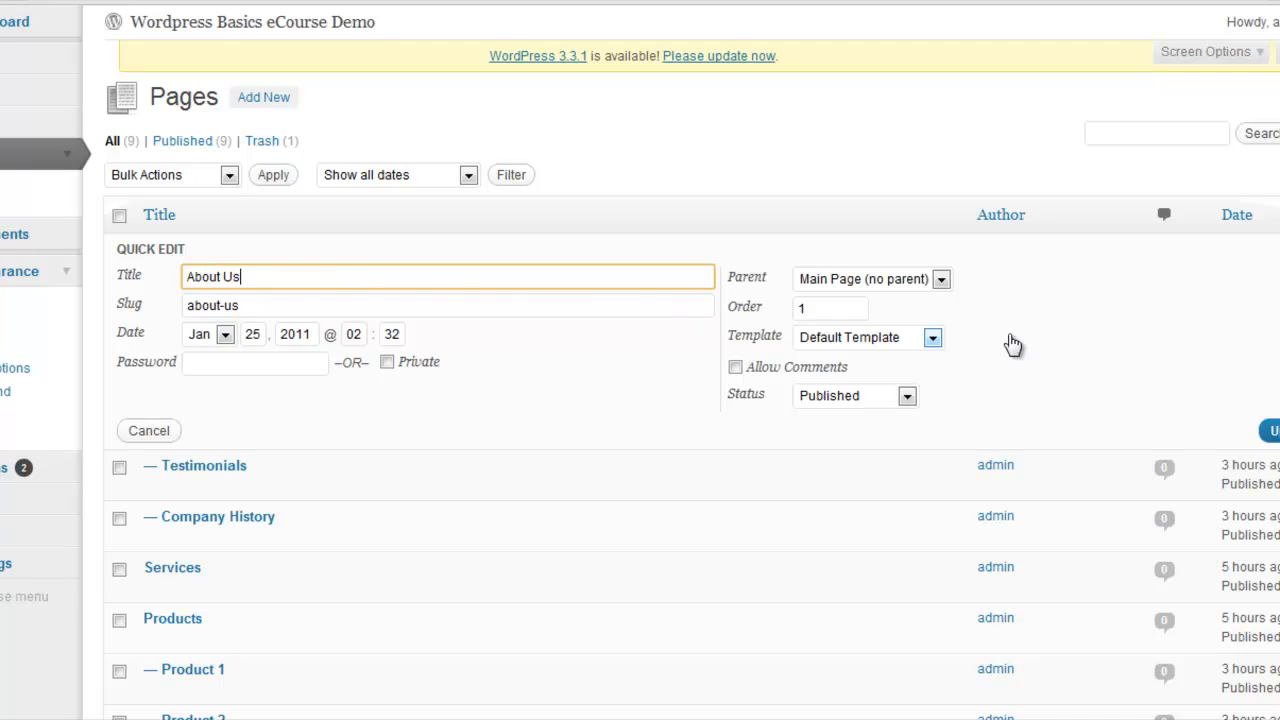
left_click(933, 339)
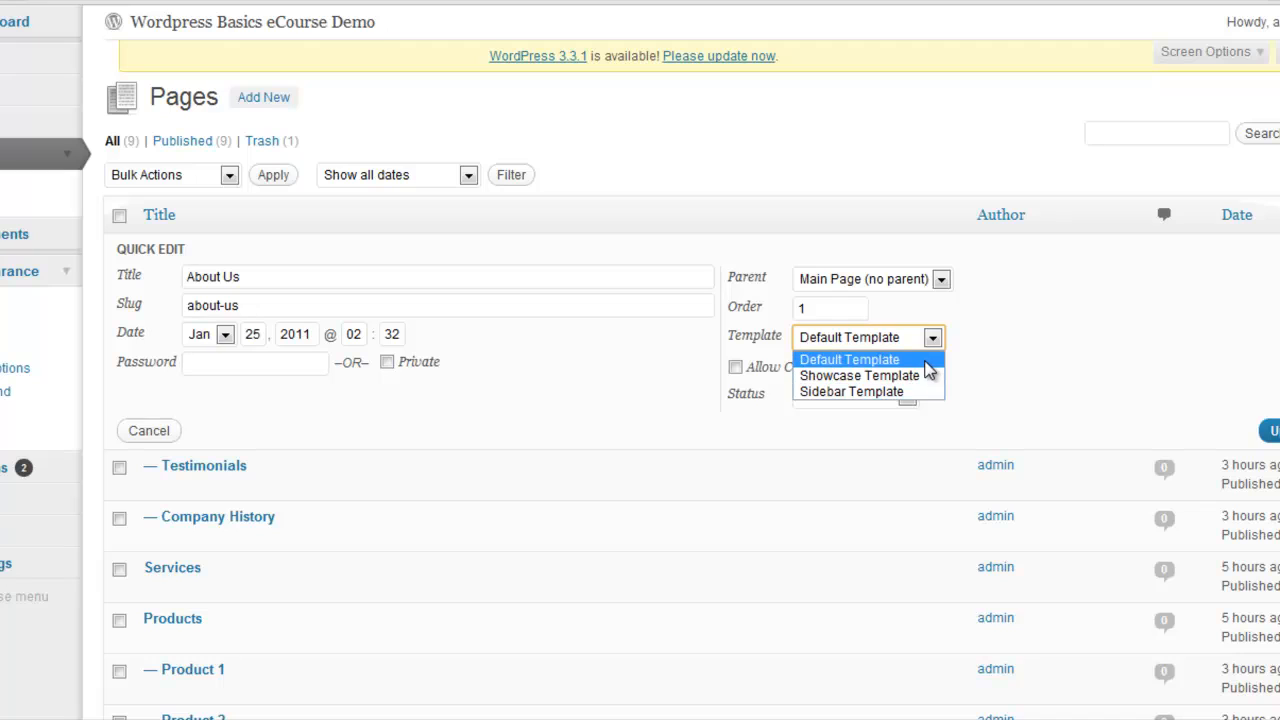
left_click(926, 392)
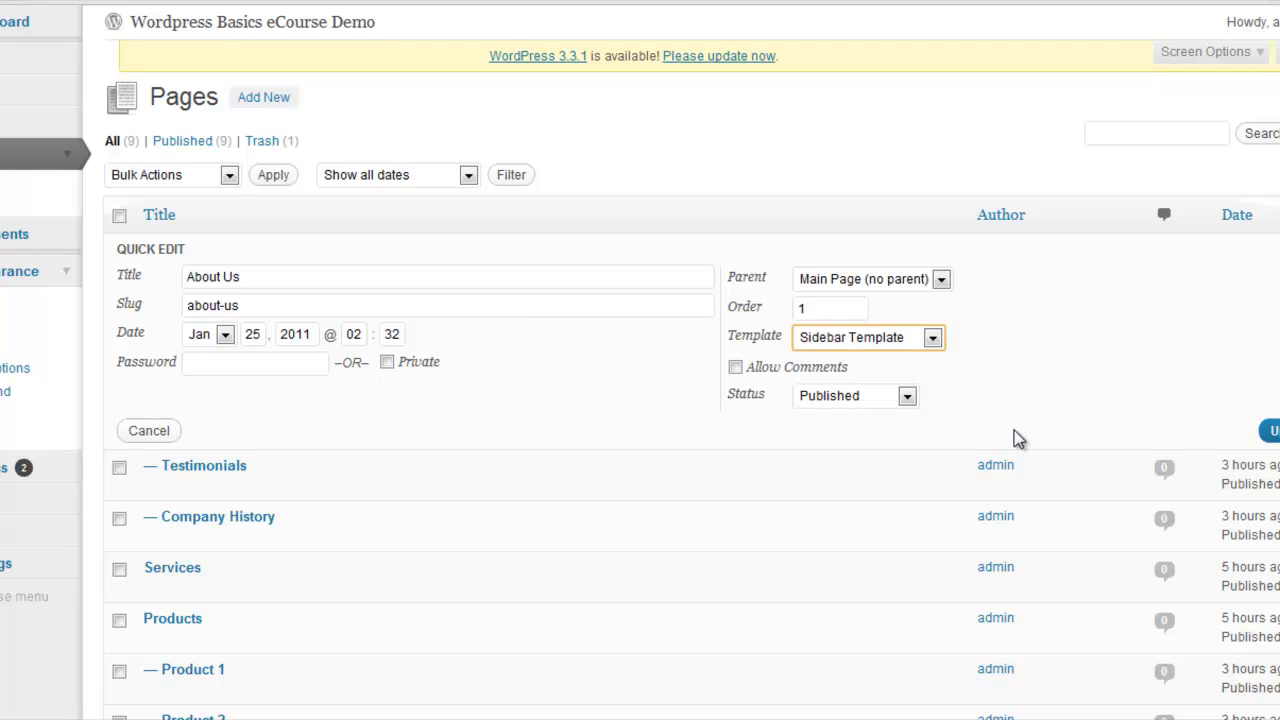
left_click(1270, 431)
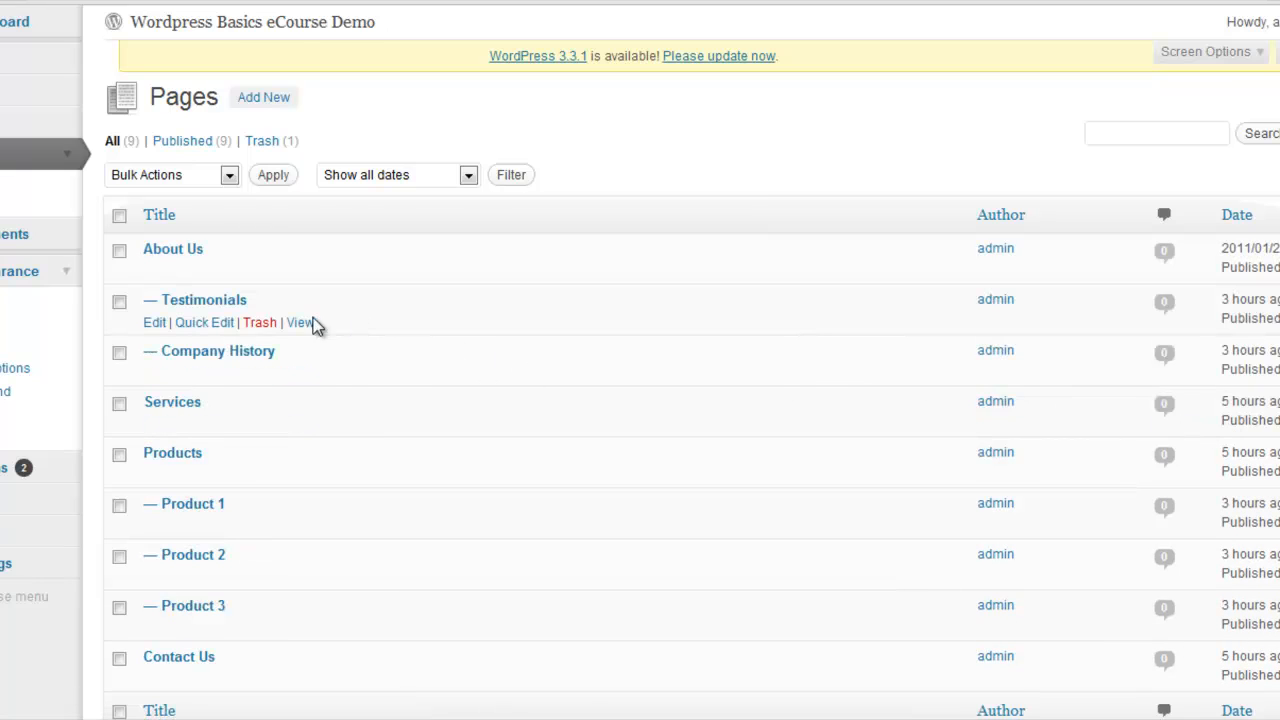
- Quick edit the Testimonials page to use the Sidebar Template and update it
left_click(200, 323)
left_click(932, 388)
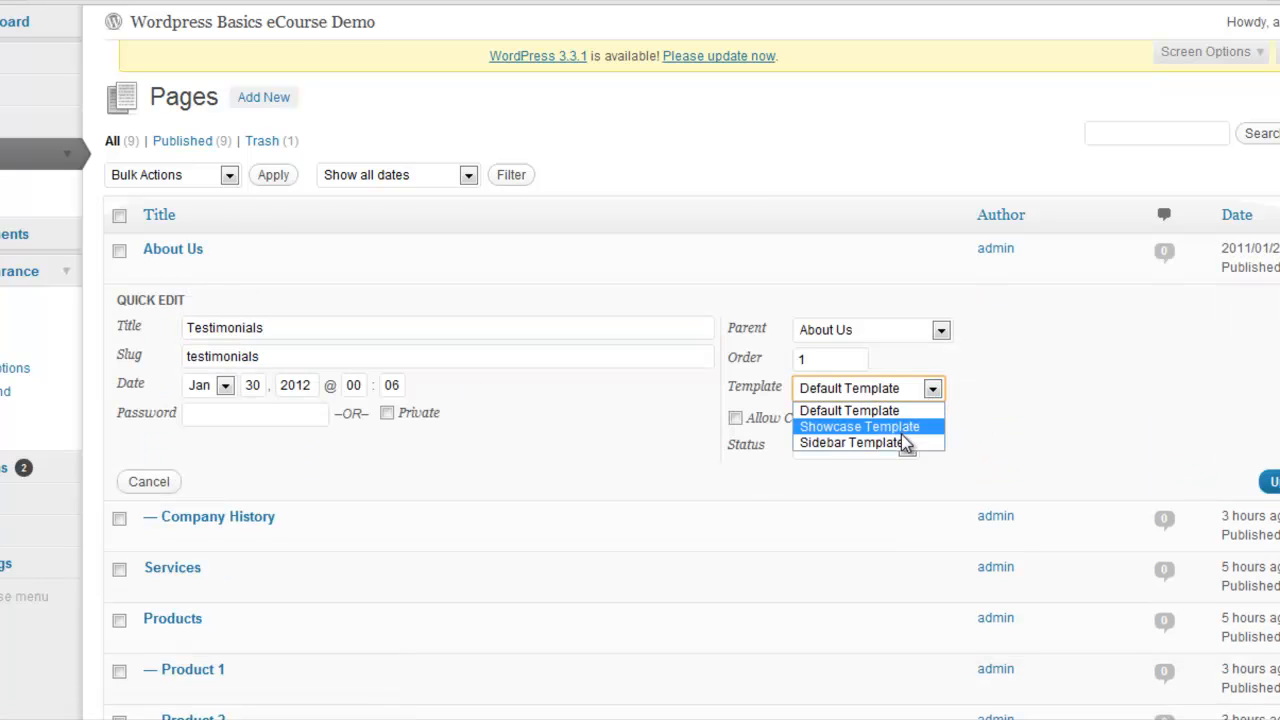
left_click(906, 444)
left_click(1266, 481)
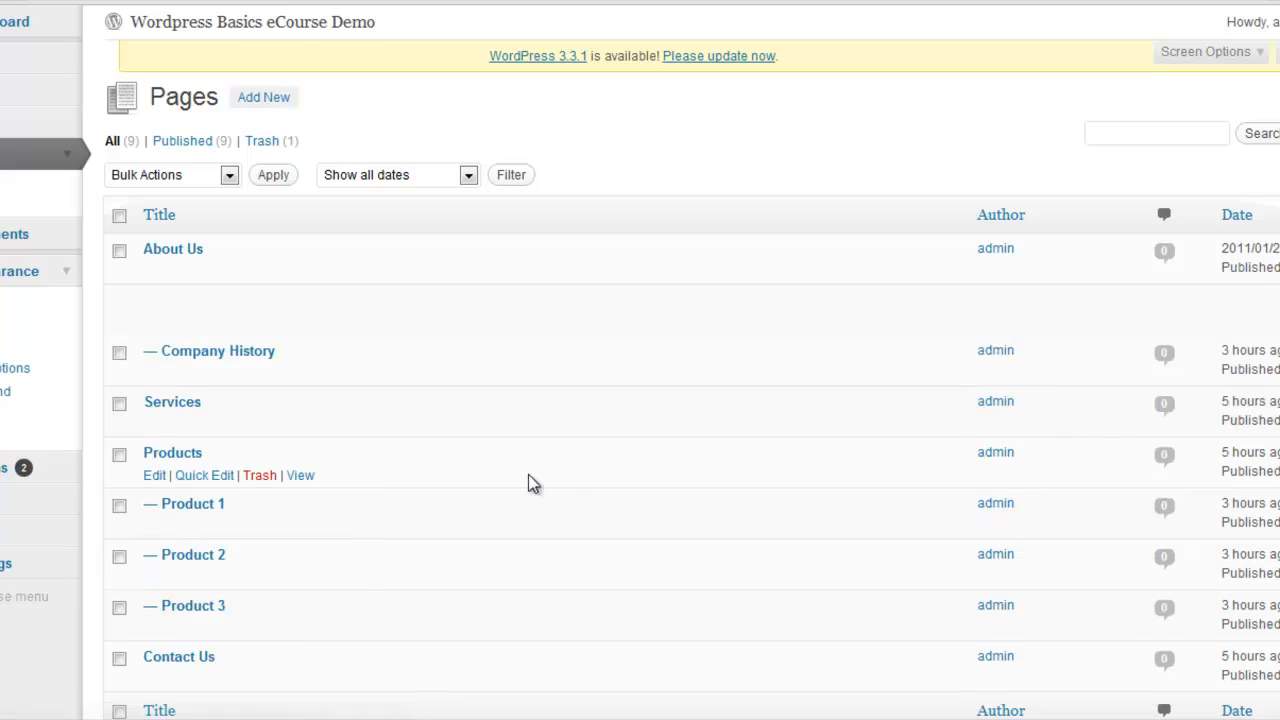
- Quick edit the Company History page to use the Sidebar Template and update it
left_click(206, 374)
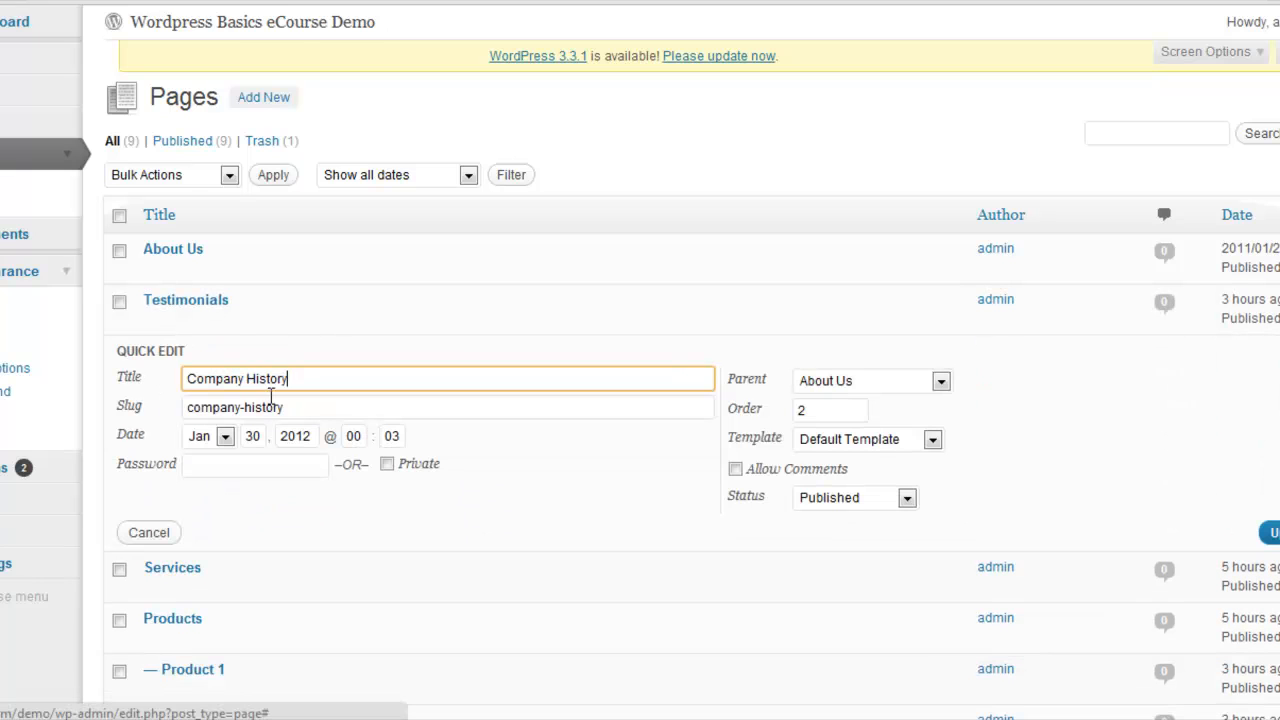
left_click(900, 440)
left_click(900, 494)
left_click(1268, 532)
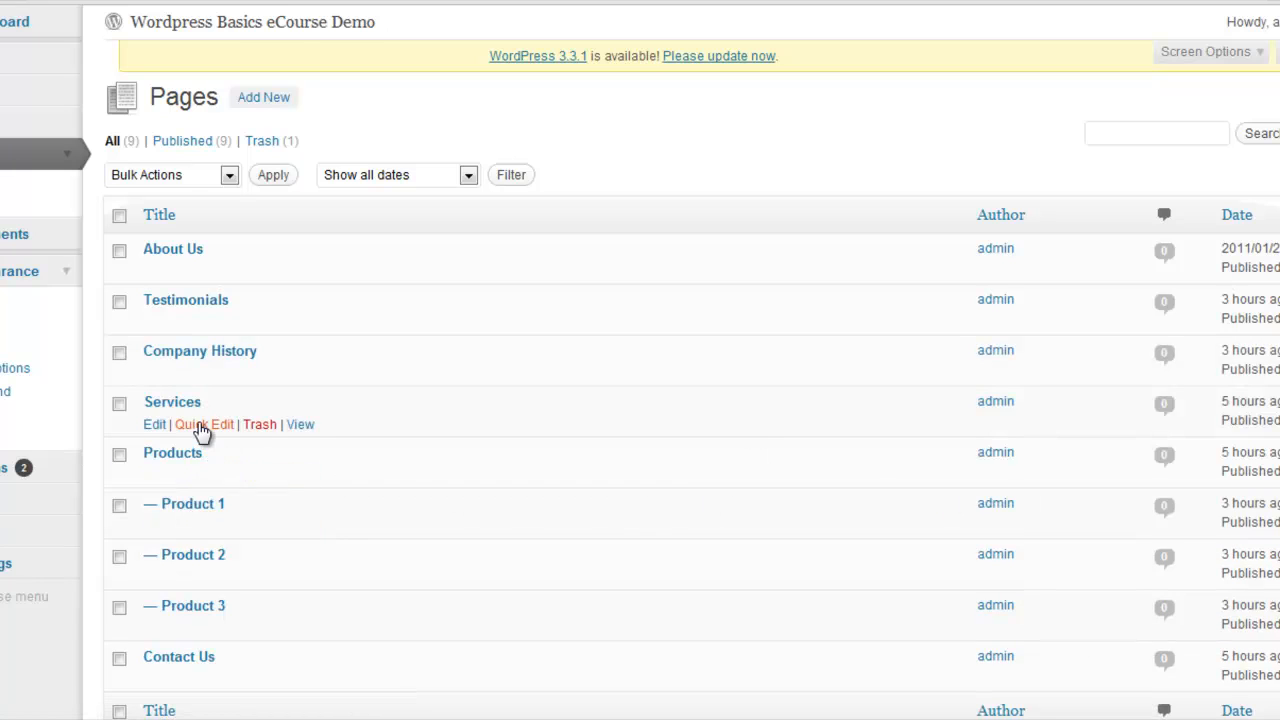
- Quick edit the Services page to use the Sidebar Template and update it
left_click(201, 424)
left_click(920, 490)
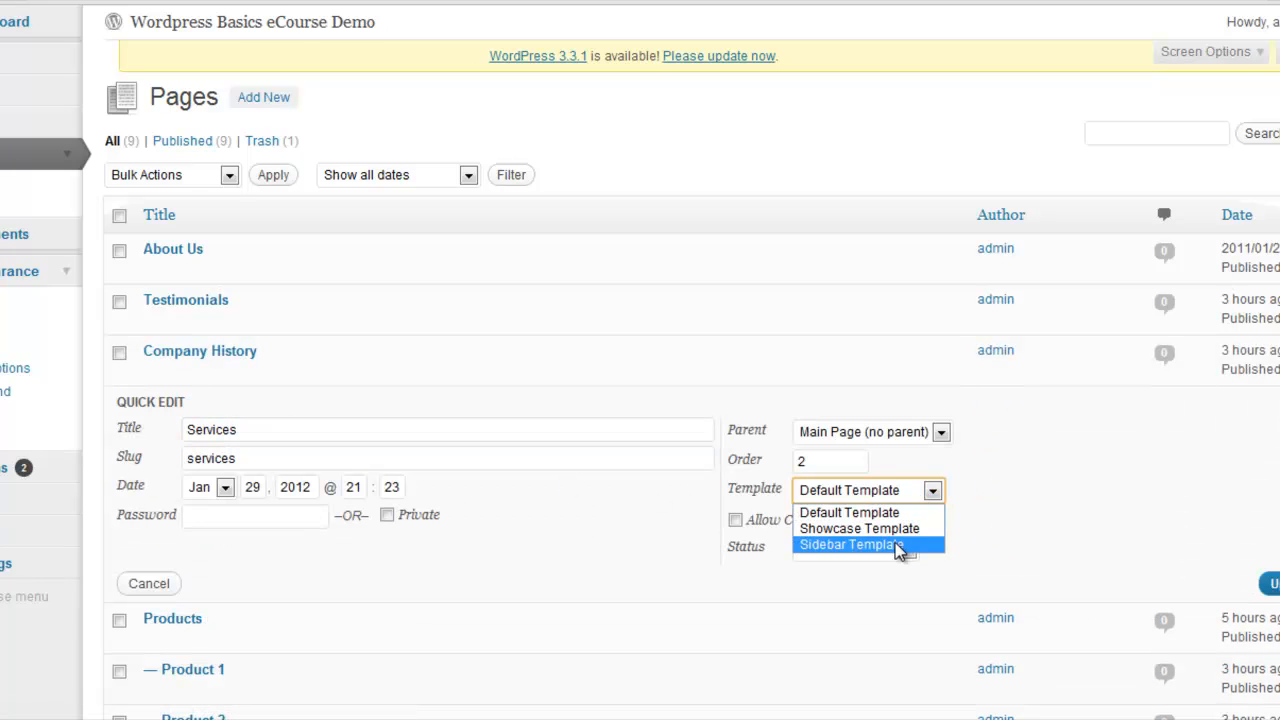
left_click(903, 548)
left_click(1269, 583)
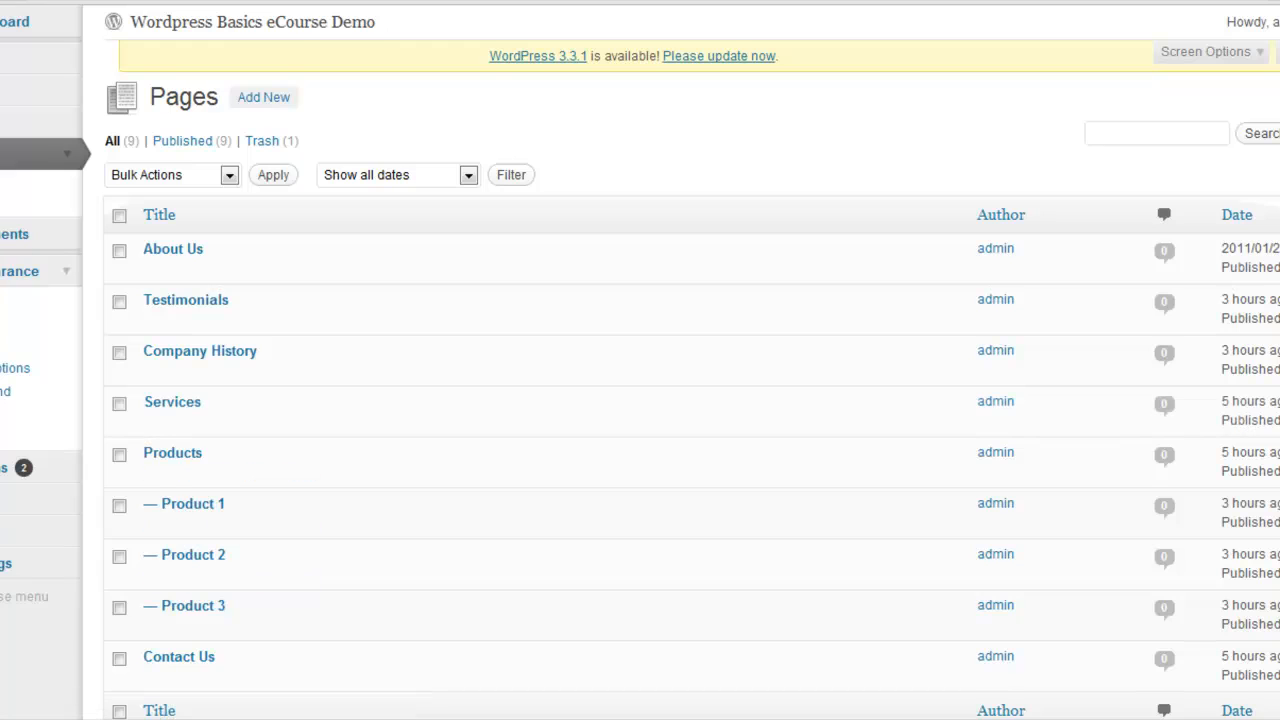
- Check the Products page's template in its quick edit settings and update the page
scroll(690, 400, "down", 1)
scroll(1186, 480, "down", 1)
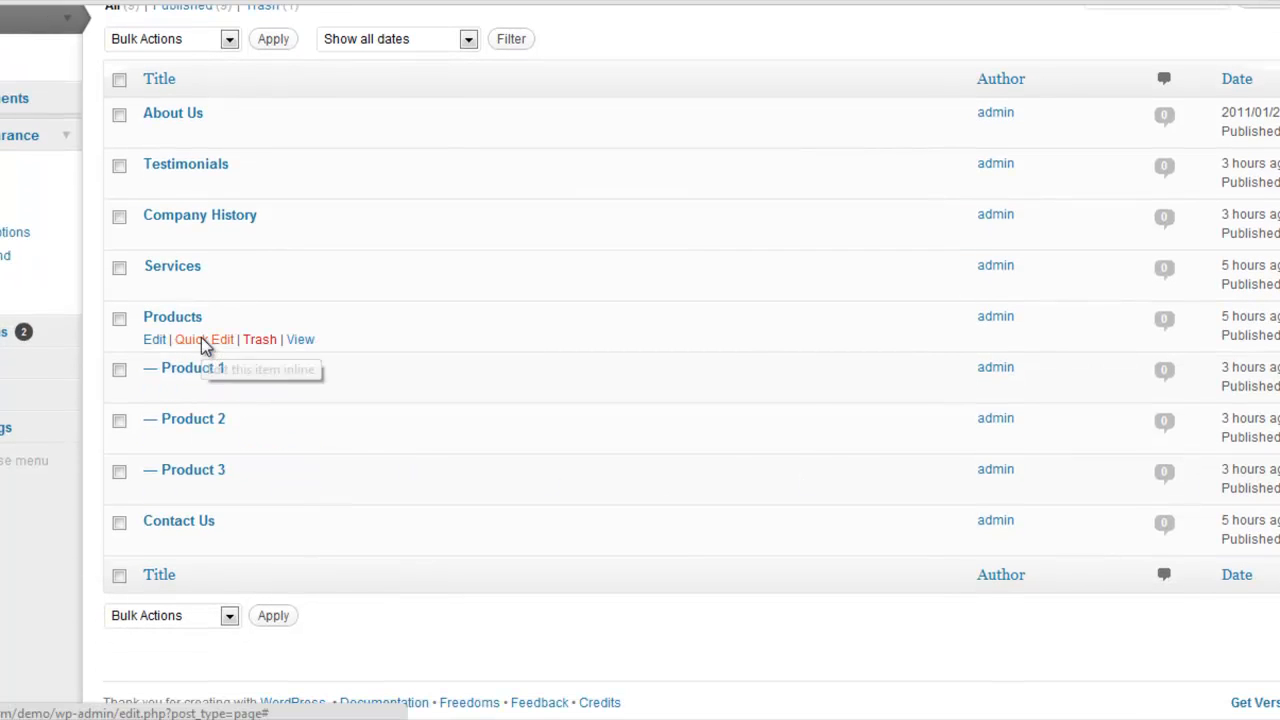
left_click(205, 343)
left_click(1268, 550)
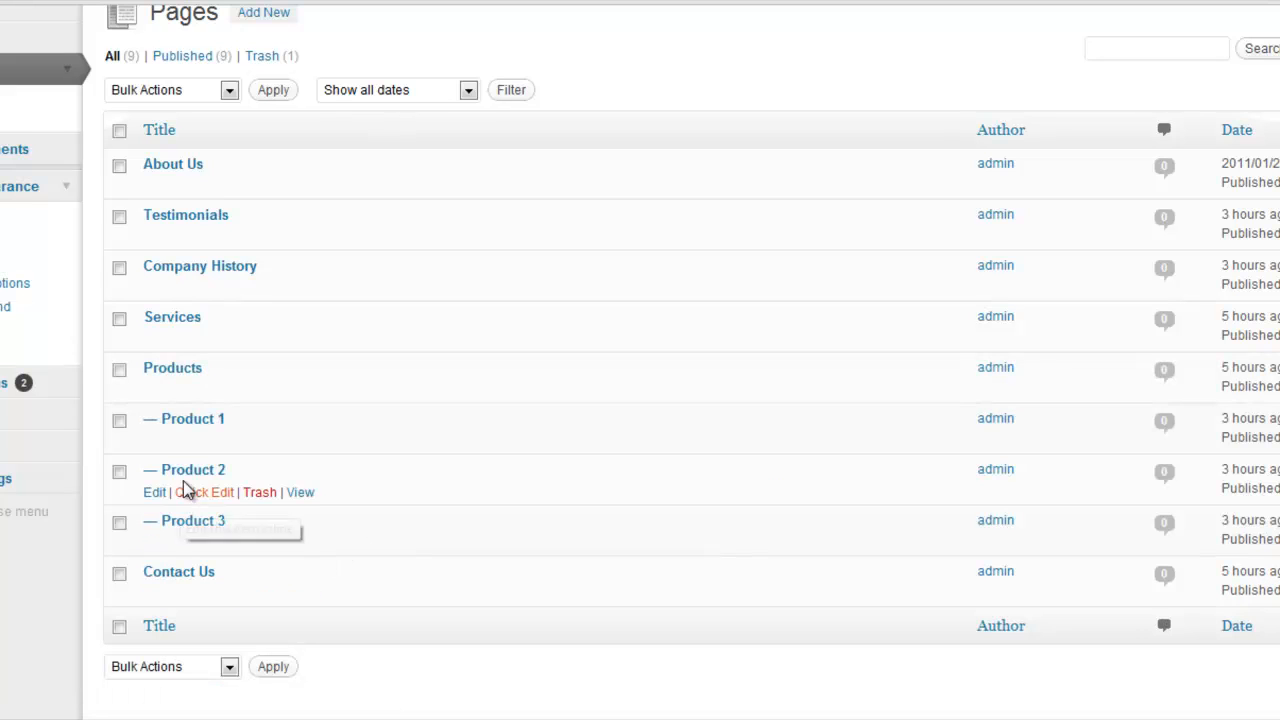
- Quick edit the Product 1 page to use the Sidebar Template and update it
left_click(203, 443)
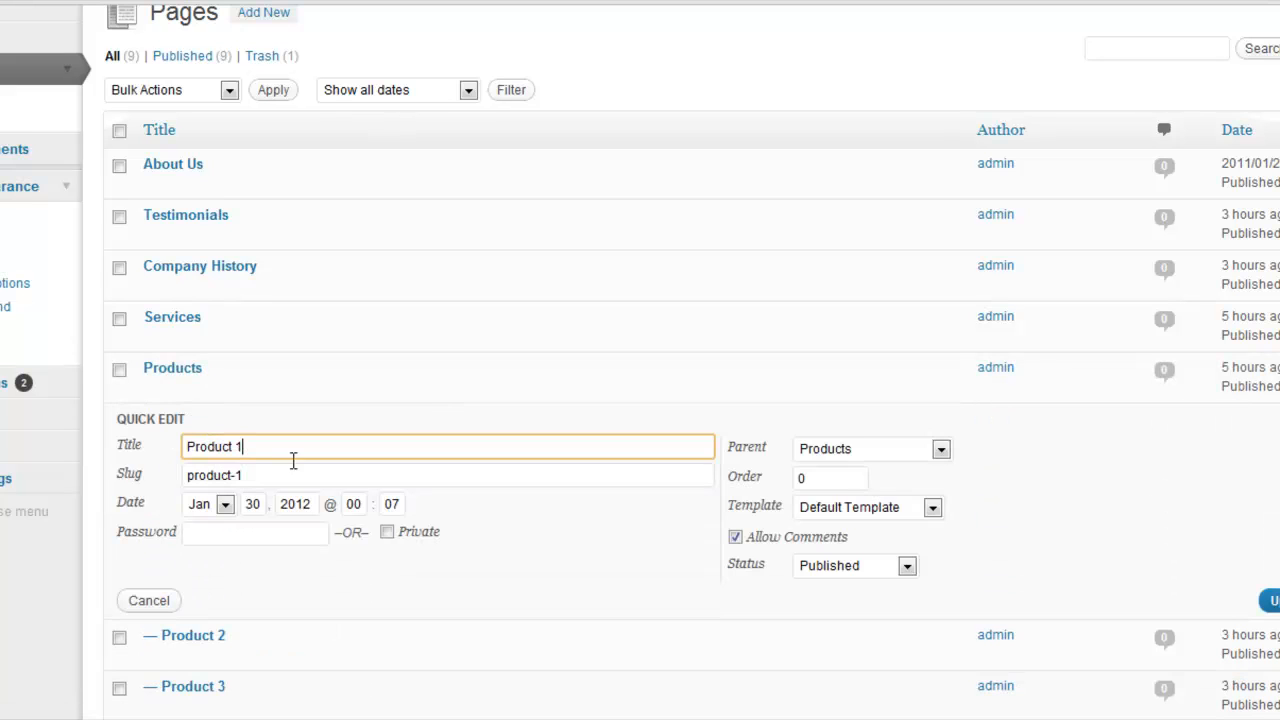
left_click(932, 510)
left_click(917, 561)
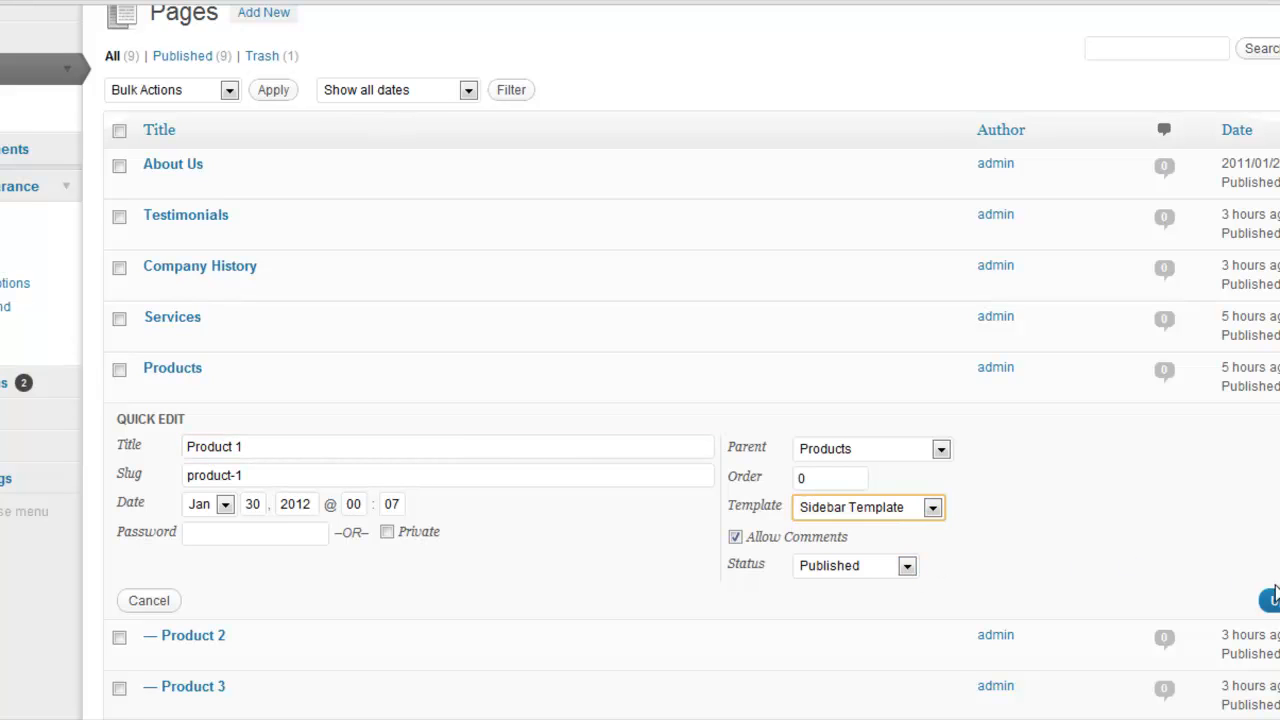
left_click(1272, 599)
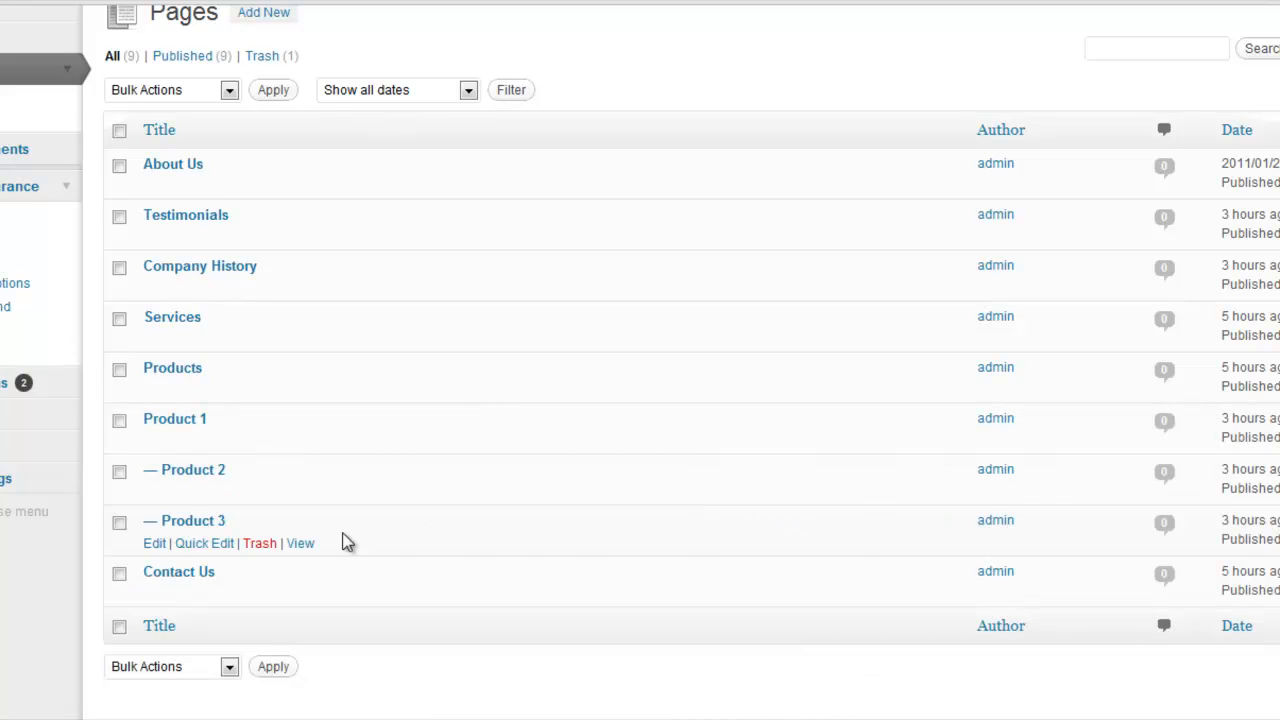
- Quick edit the Product 2 page to use the Sidebar Template and update it
left_click(210, 493)
left_click(932, 558)
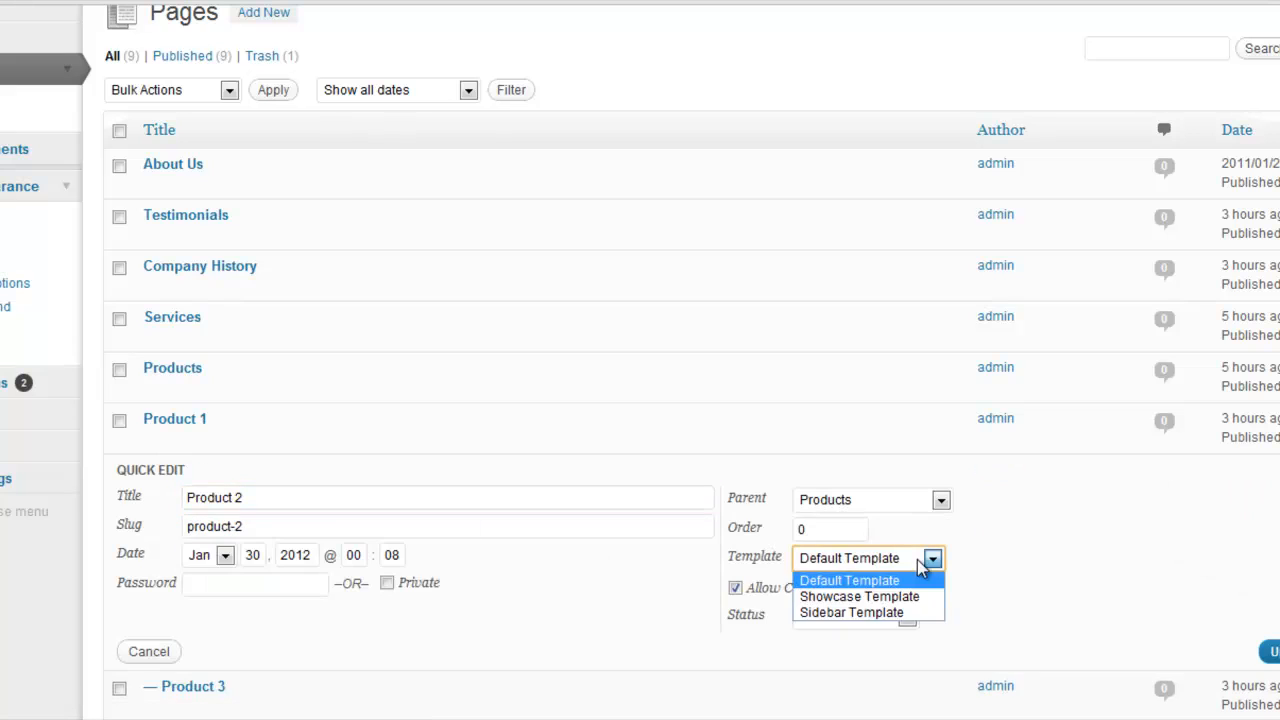
left_click(880, 612)
left_click(1270, 651)
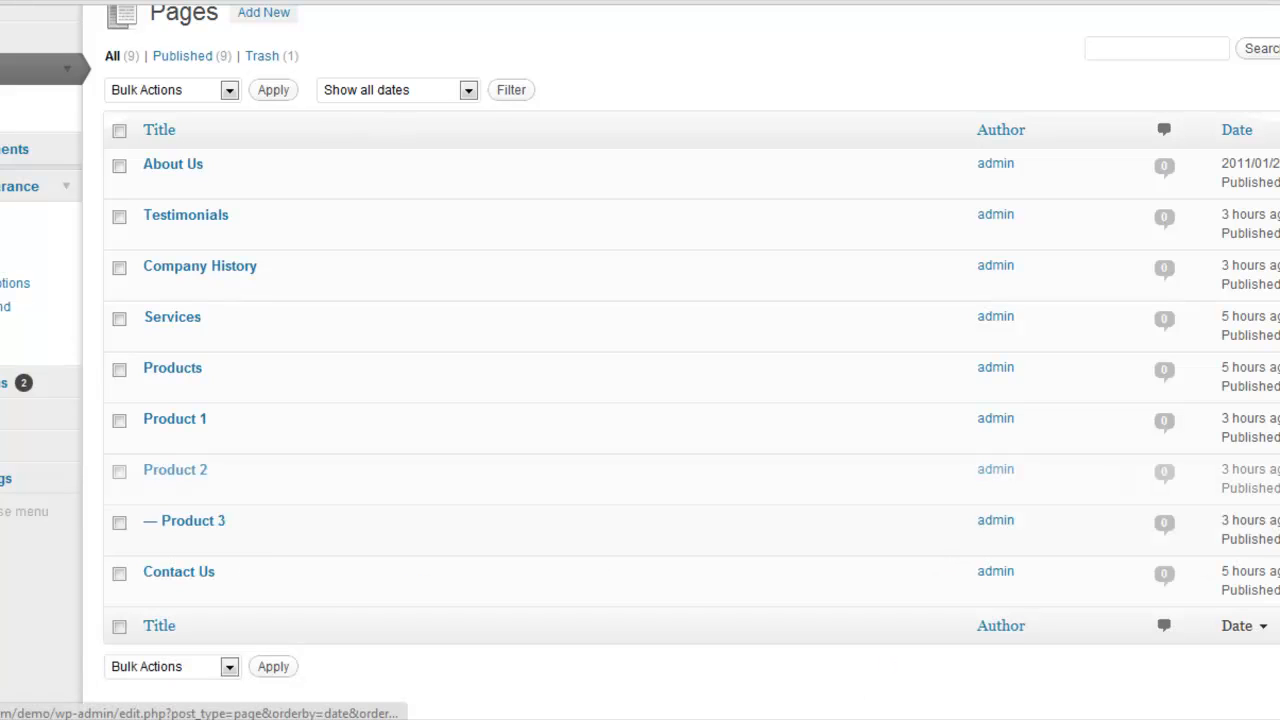
- Quick edit the Product 3 page to use the Sidebar Template and update it
left_click(200, 542)
left_click(912, 608)
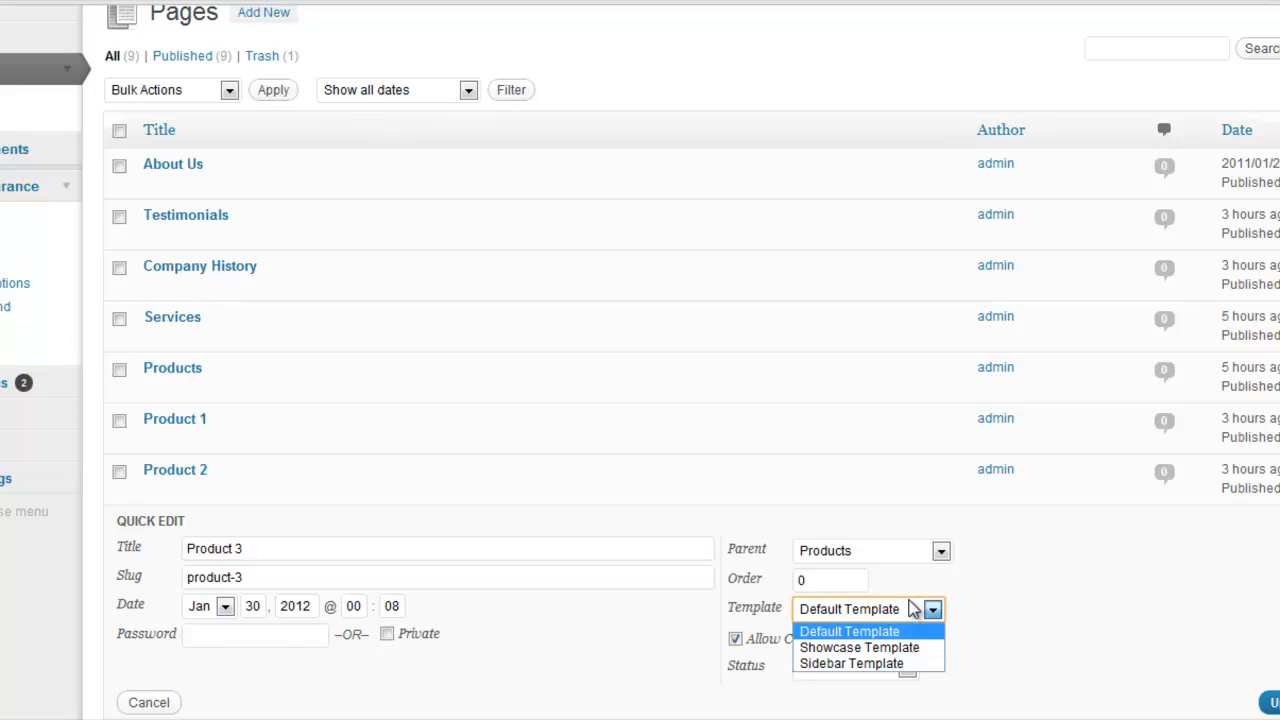
left_click(891, 662)
left_click(1272, 703)
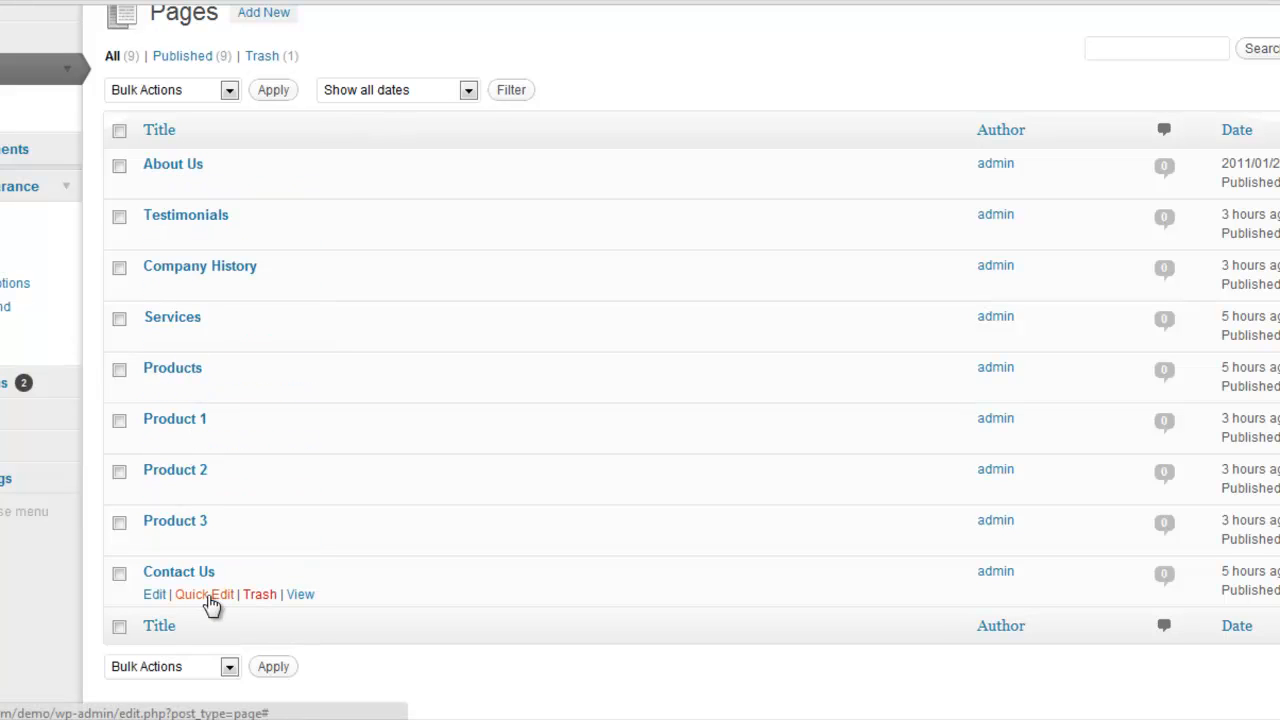
- Check the Contact Us page's template in its quick edit settings and close the quick editor
left_click(208, 594)
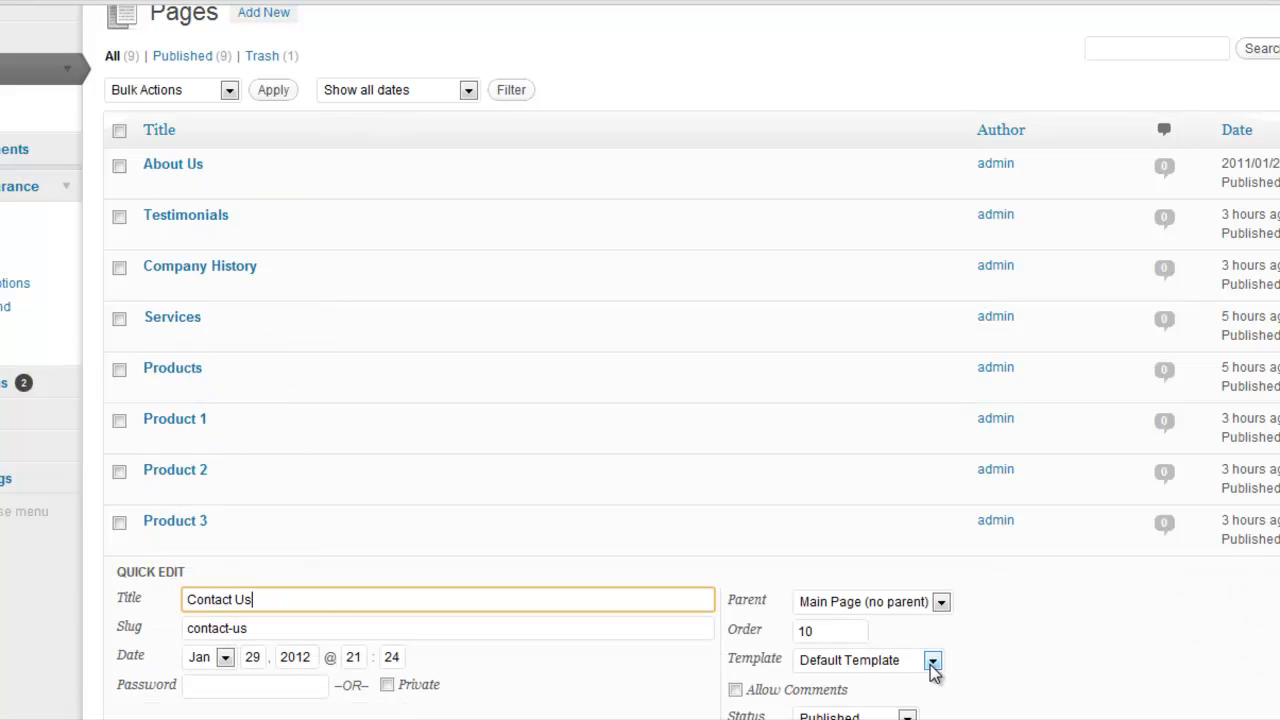
scroll(933, 672, "down", 2)
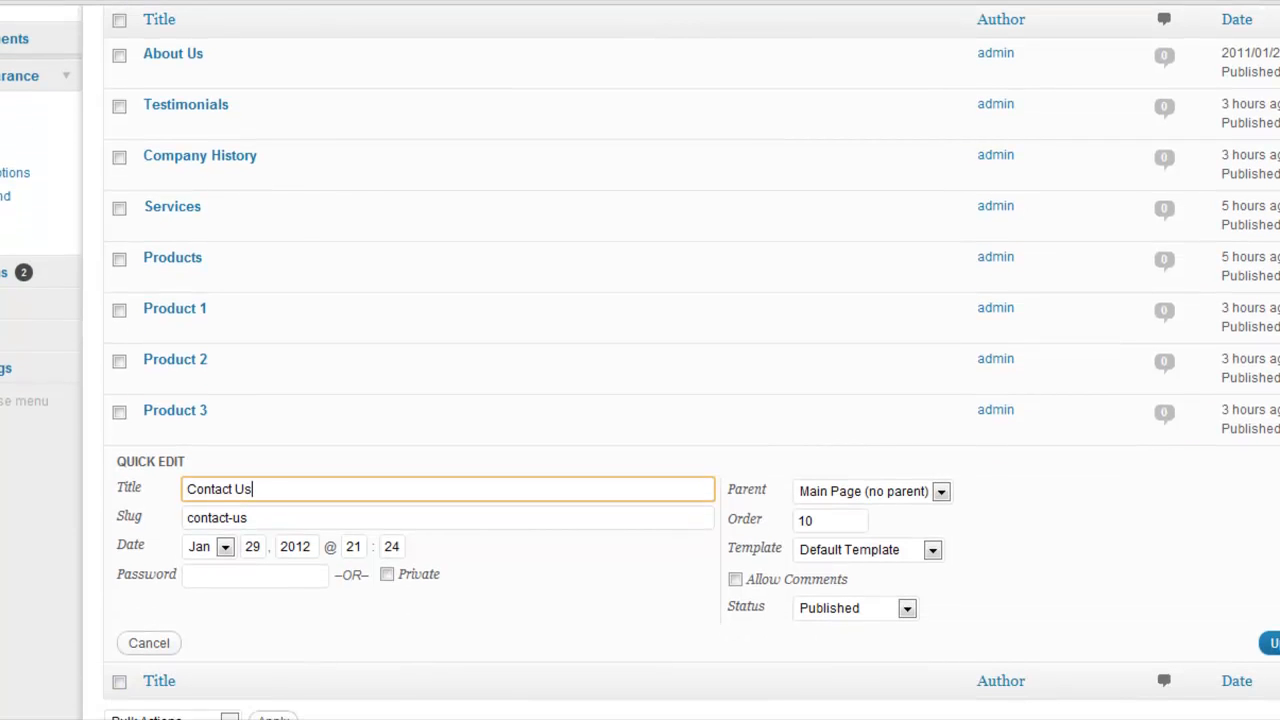
key("Return")
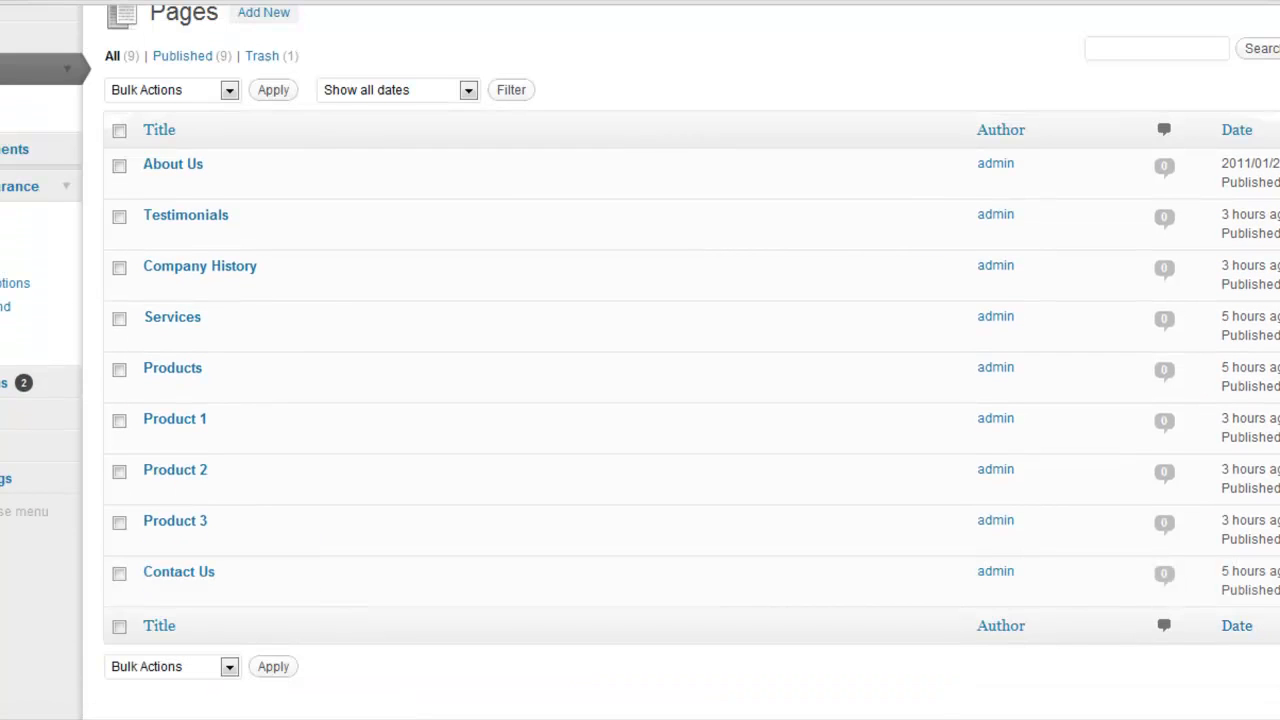
scroll(690, 400, "up", 2)
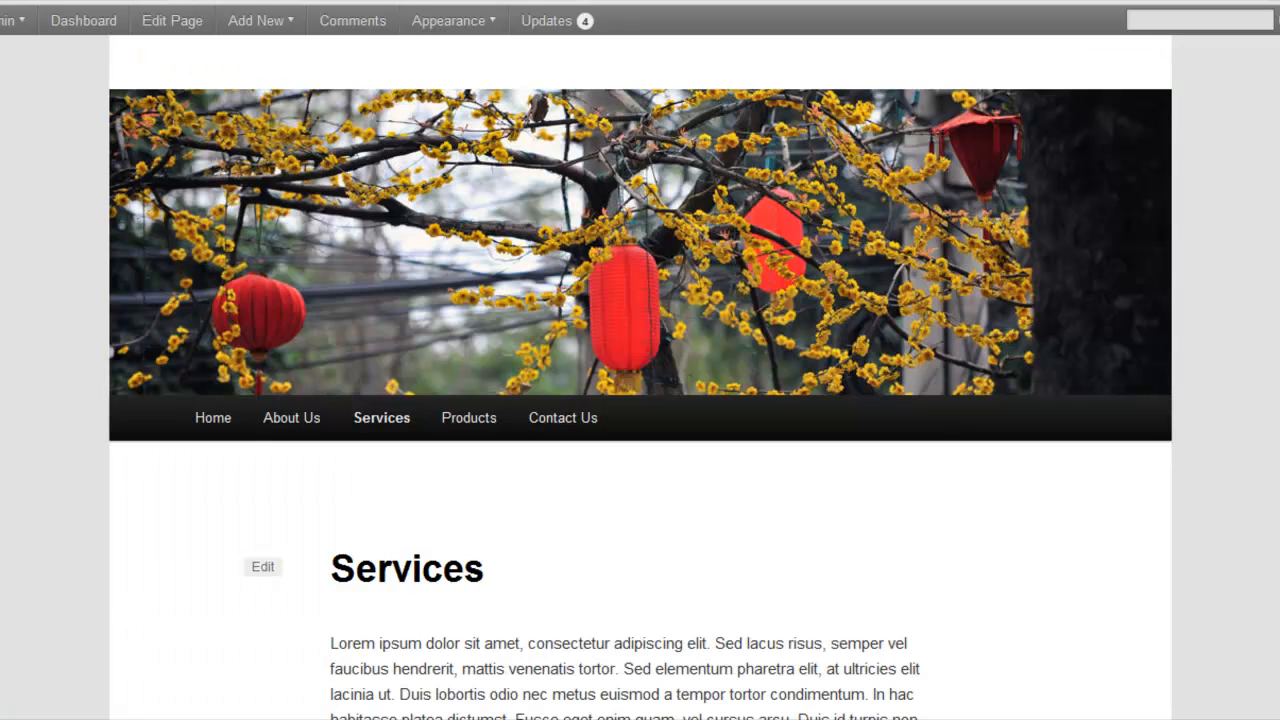
- Reload the published Services page and view the site's Home page to check the sidebar
right_click(16, 144)
left_click(70, 203)
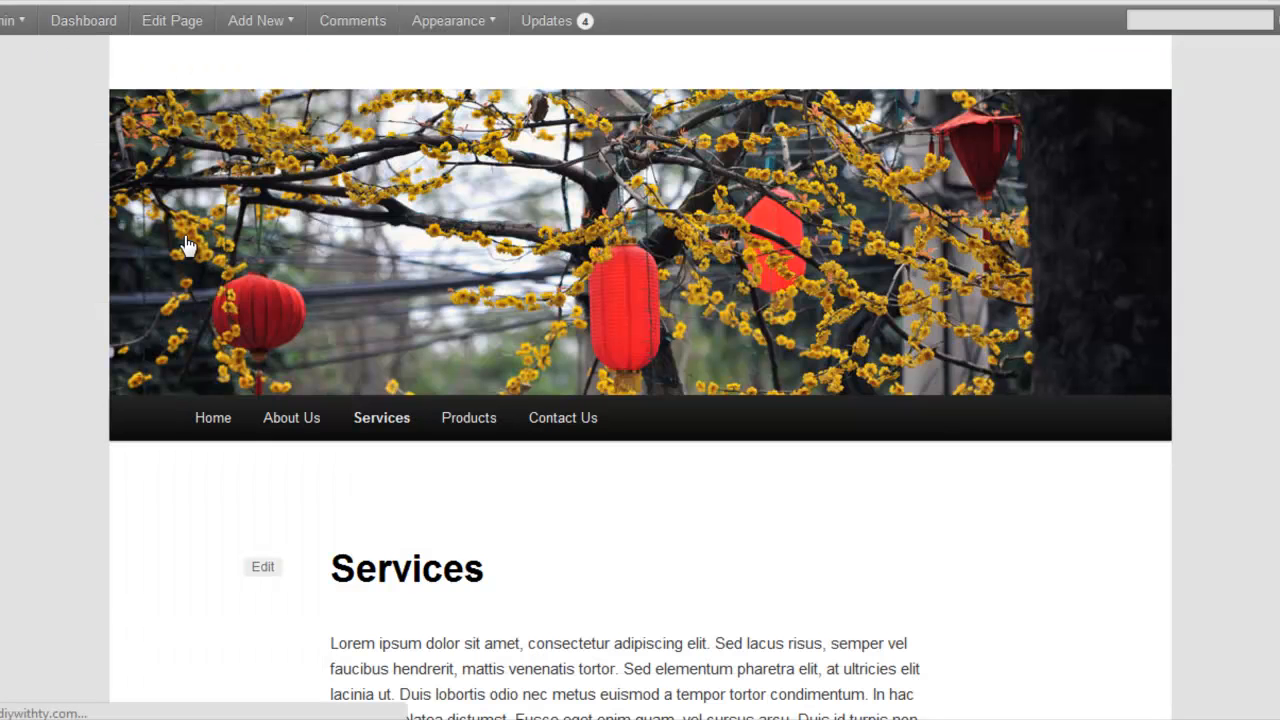
left_click(219, 422)
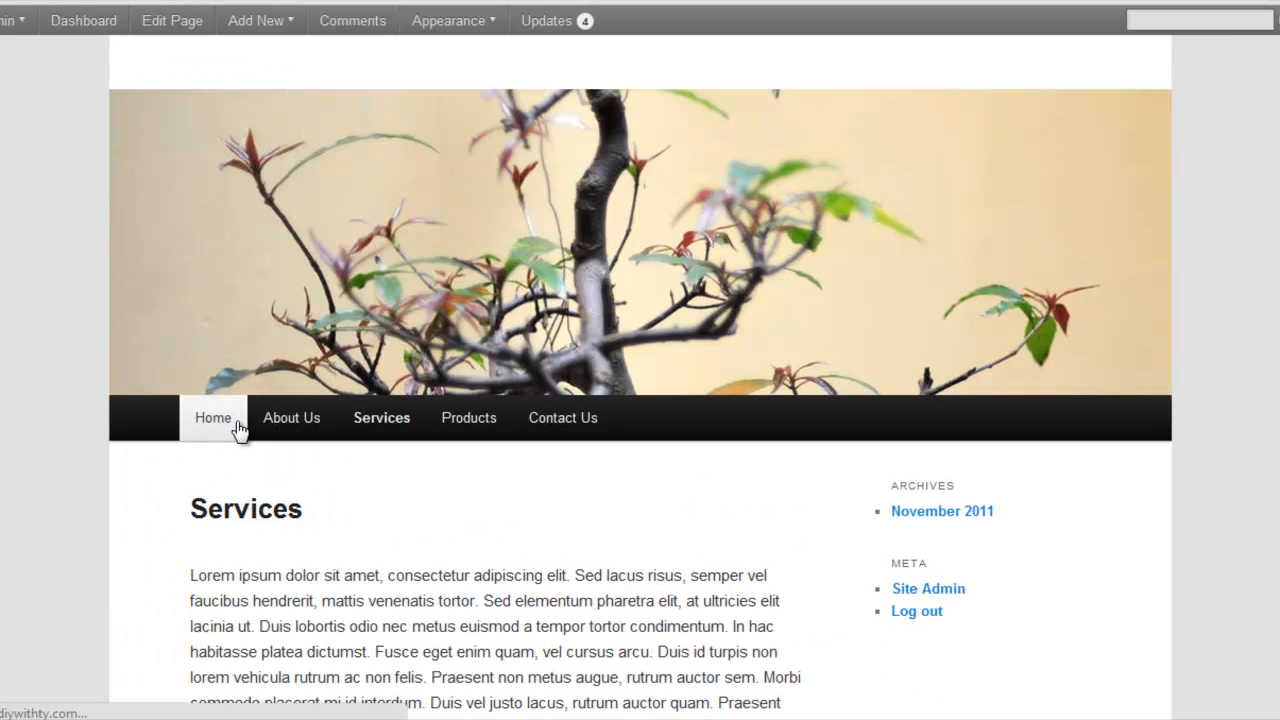
scroll(640, 400, "down", 3)
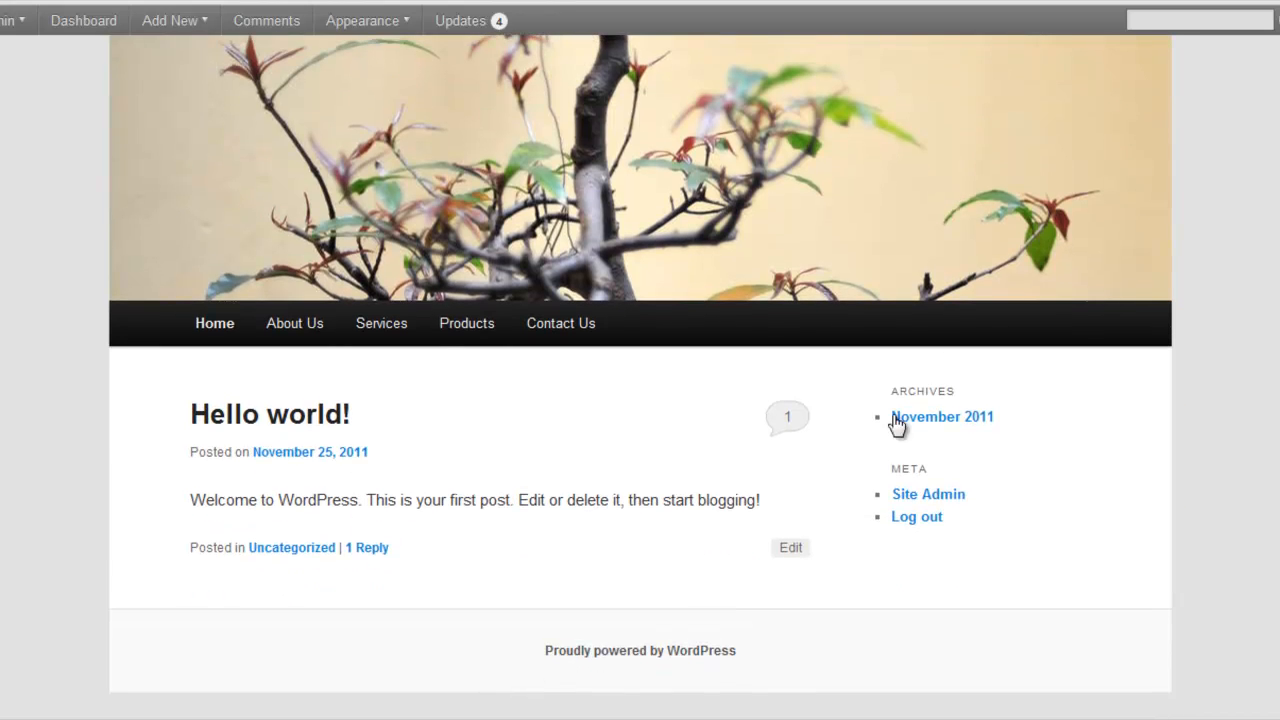
- View the published About Us, Testimonials and Services pages to check their sidebar layout
left_click(310, 330)
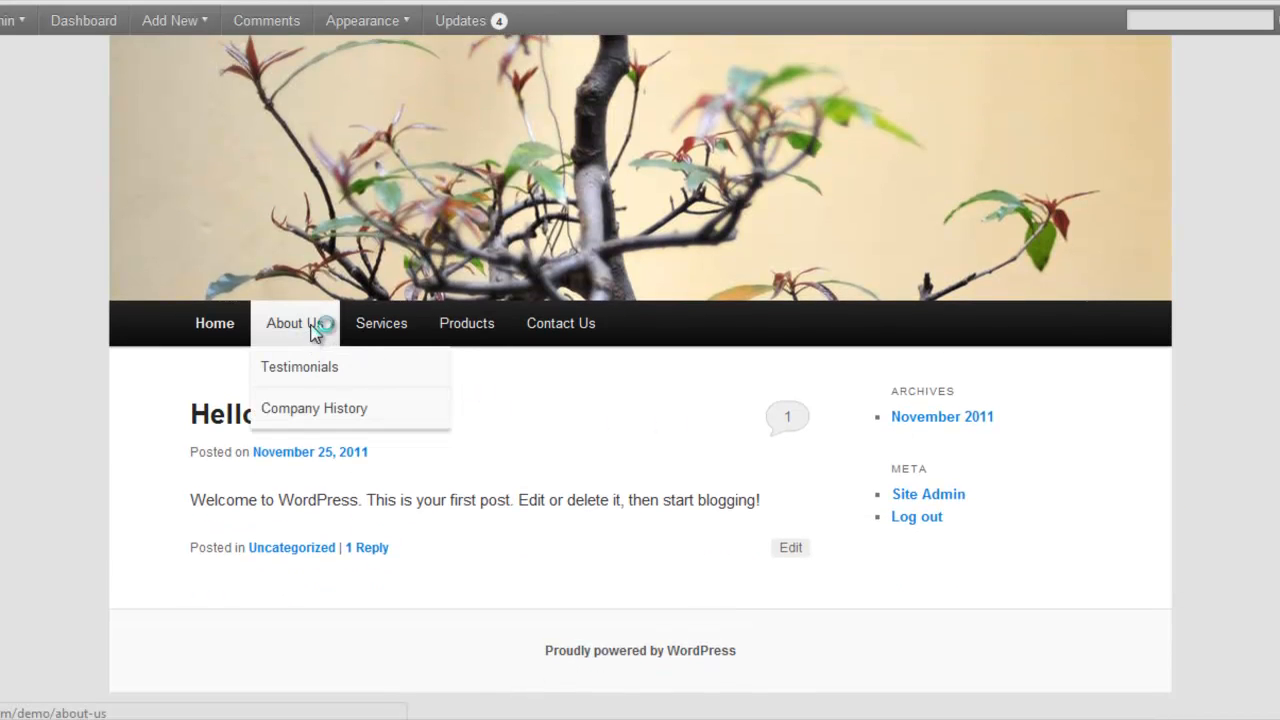
mouse_move(320, 549)
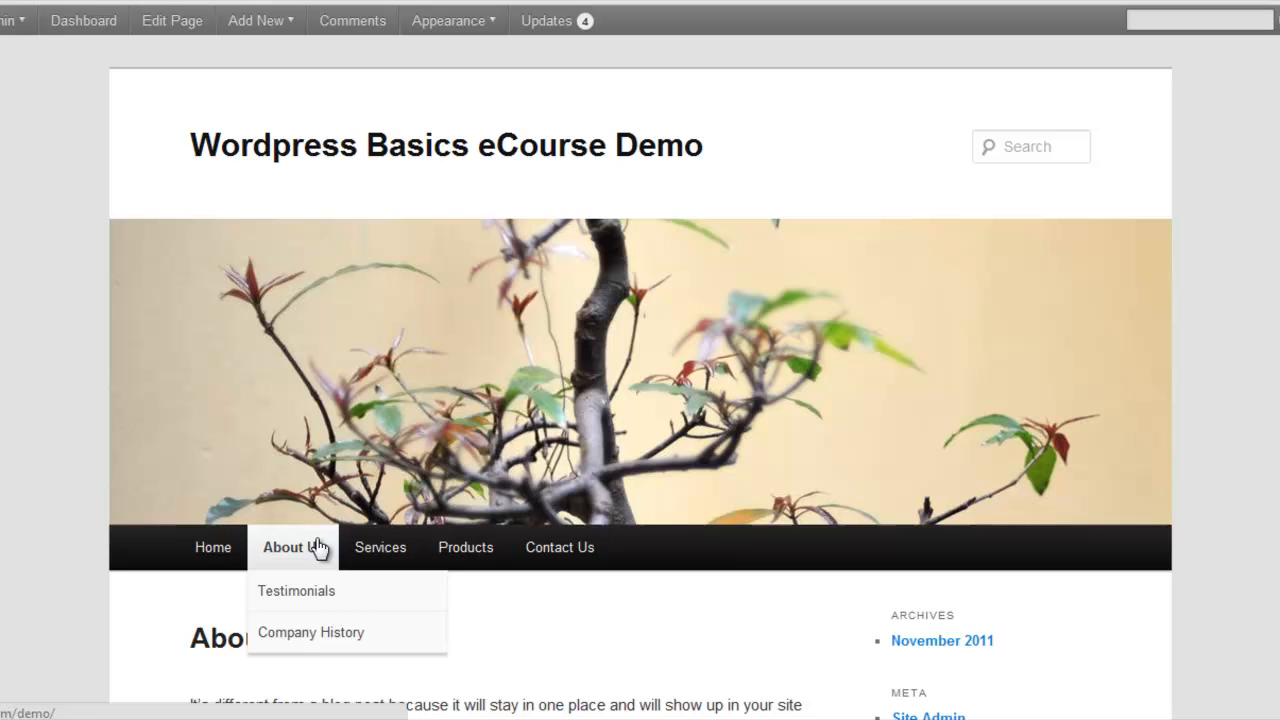
left_click(314, 598)
scroll(1118, 566, "down", 4)
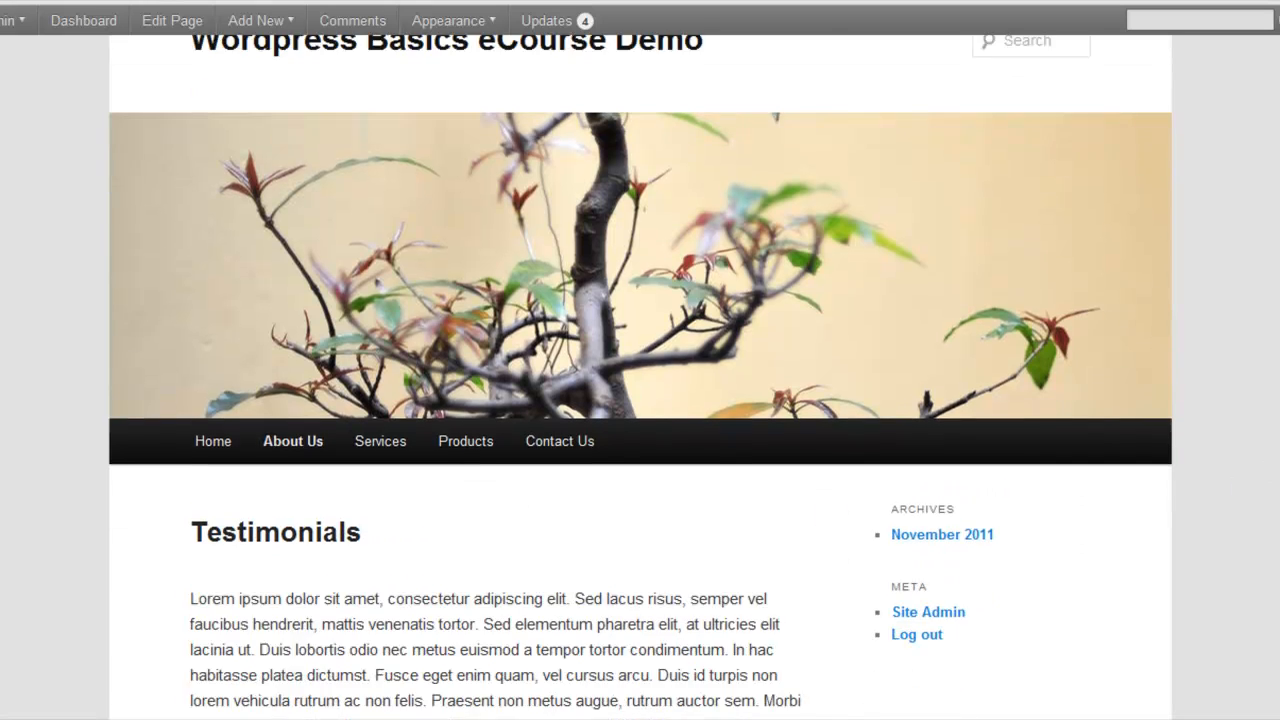
left_click(374, 168)
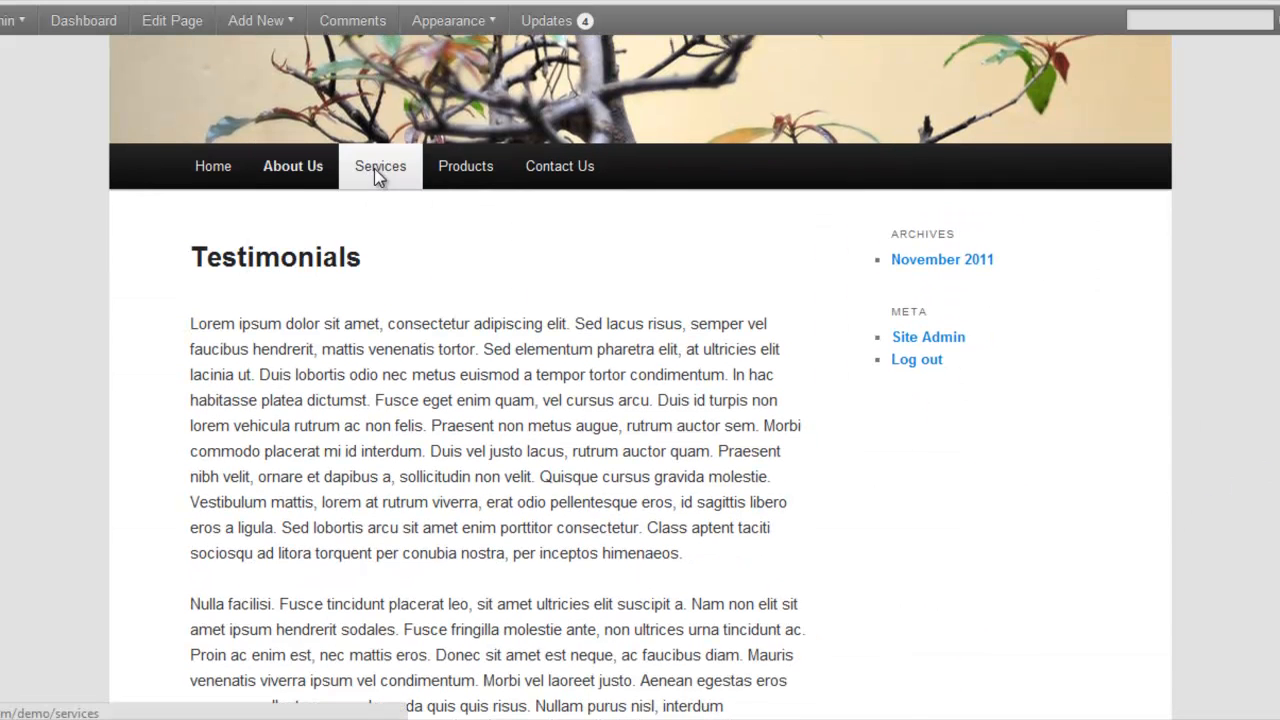
scroll(617, 228, "down", 5)
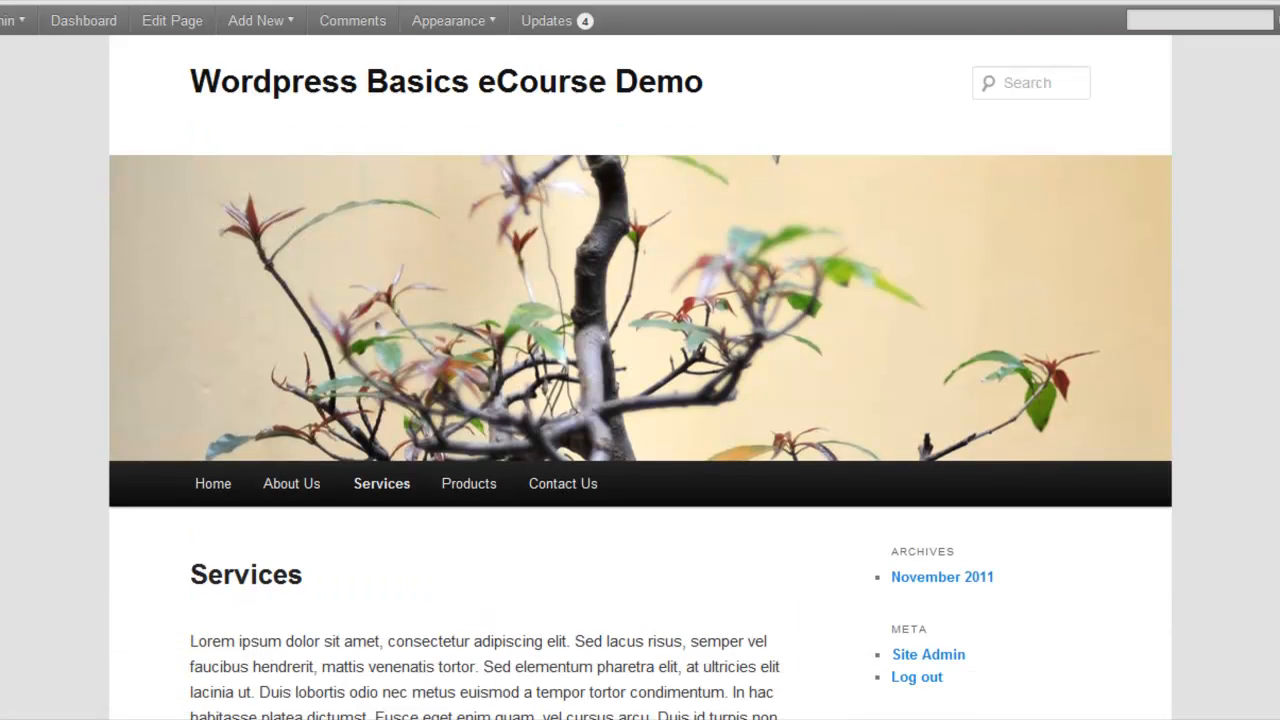
scroll(617, 228, "up", 1)
- View the published Product 2 and Contact Us pages and compare their layouts
mouse_move(480, 206)
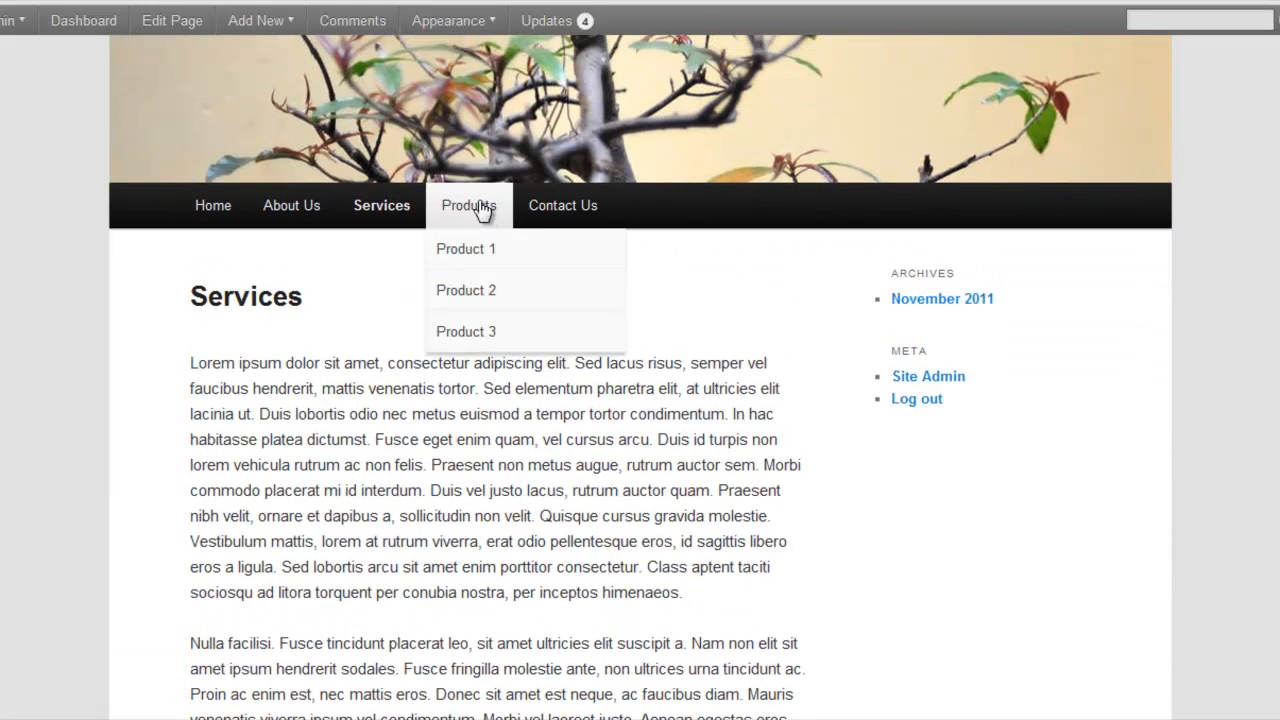
left_click(467, 290)
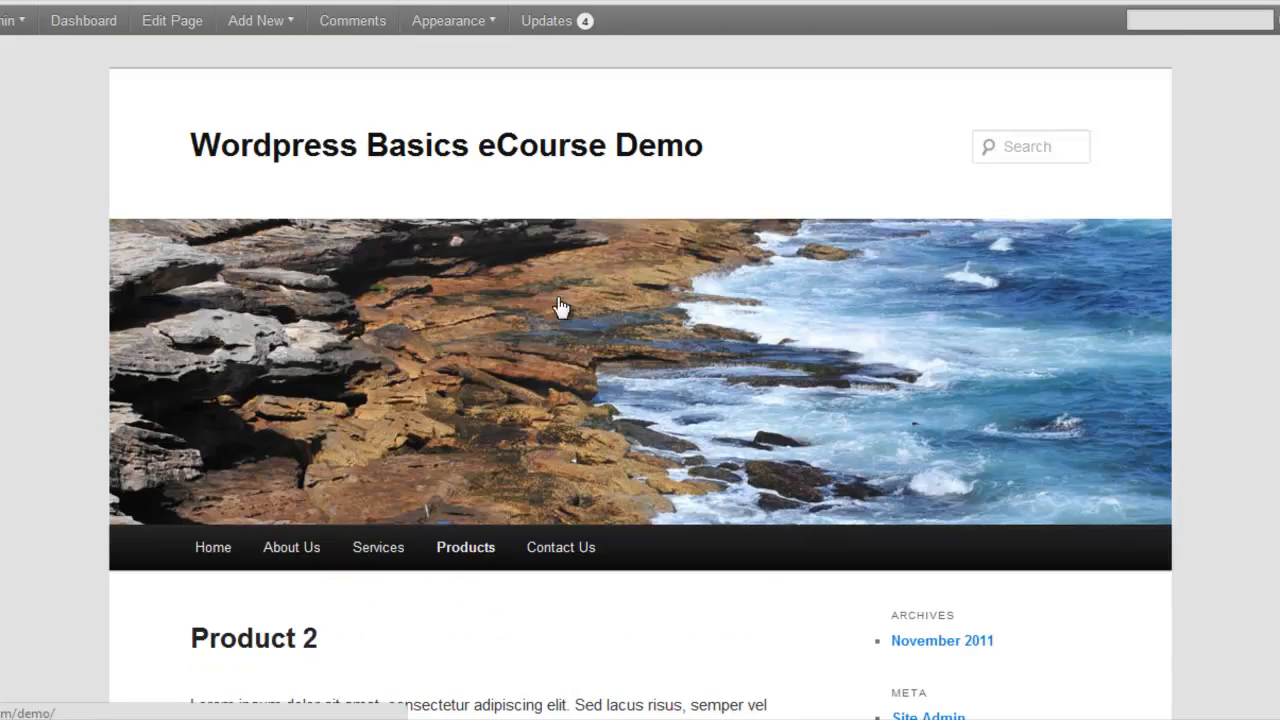
scroll(560, 303, "down", 8)
scroll(500, 380, "up", 8)
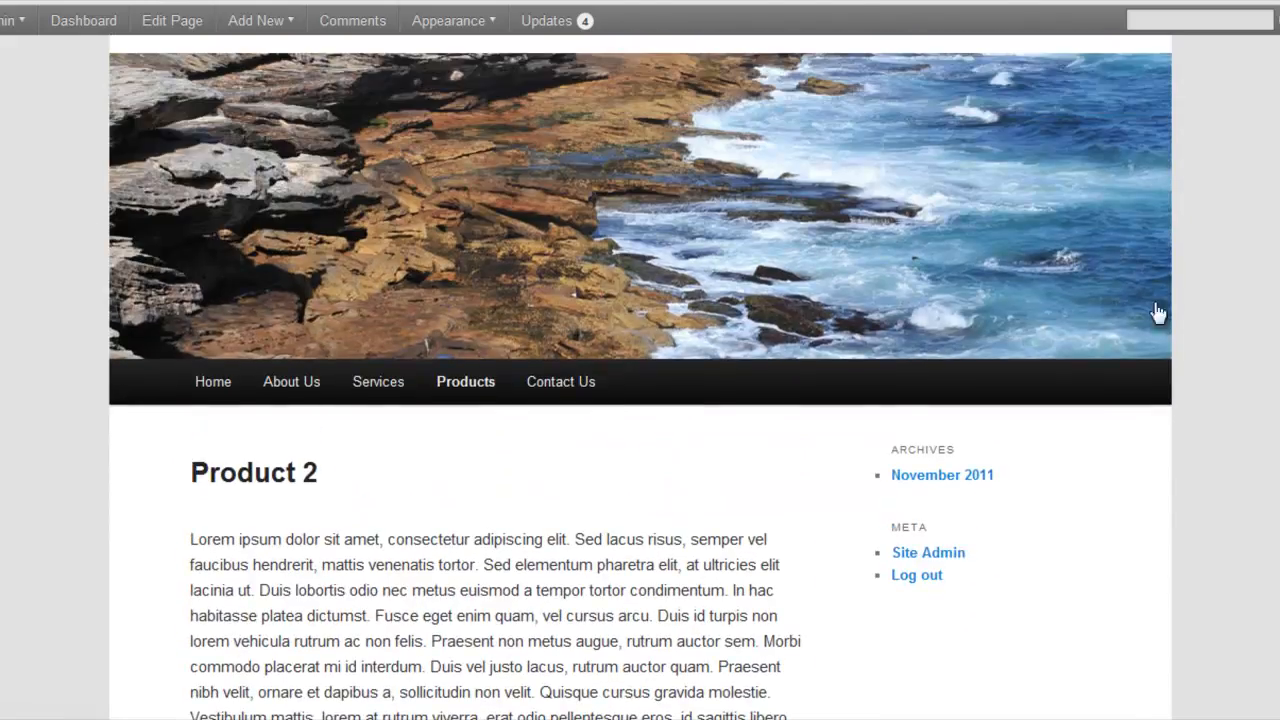
left_click(560, 384)
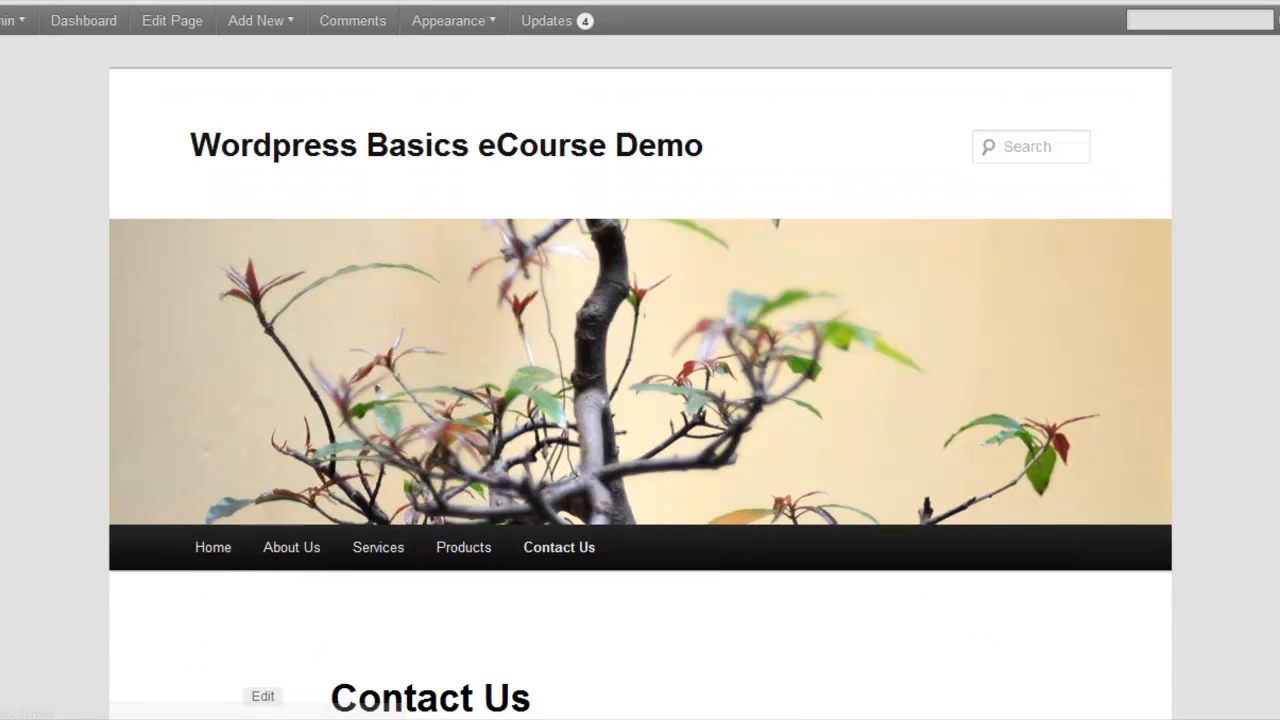
scroll(1075, 380, "down", 2)
scroll(640, 380, "up", 2)
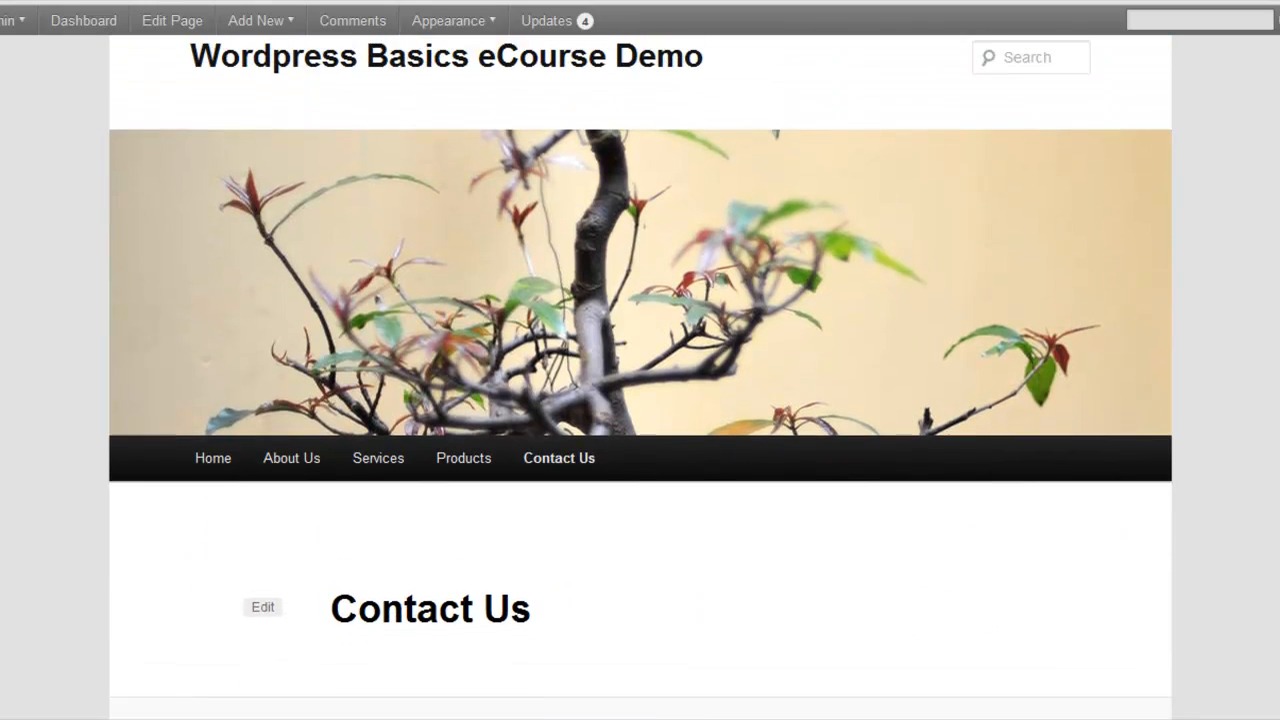
- Return to the published Home page and examine its layout and the About Us submenu
left_click(210, 535)
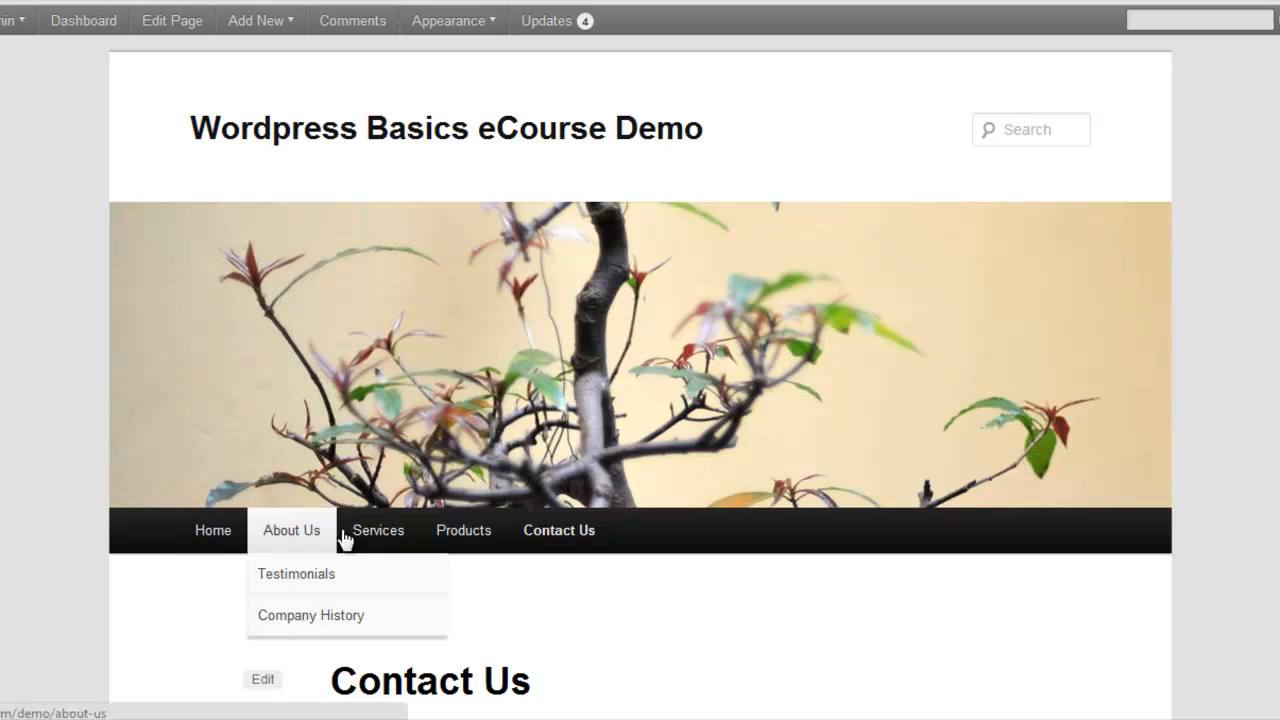
scroll(640, 380, "down", 3)
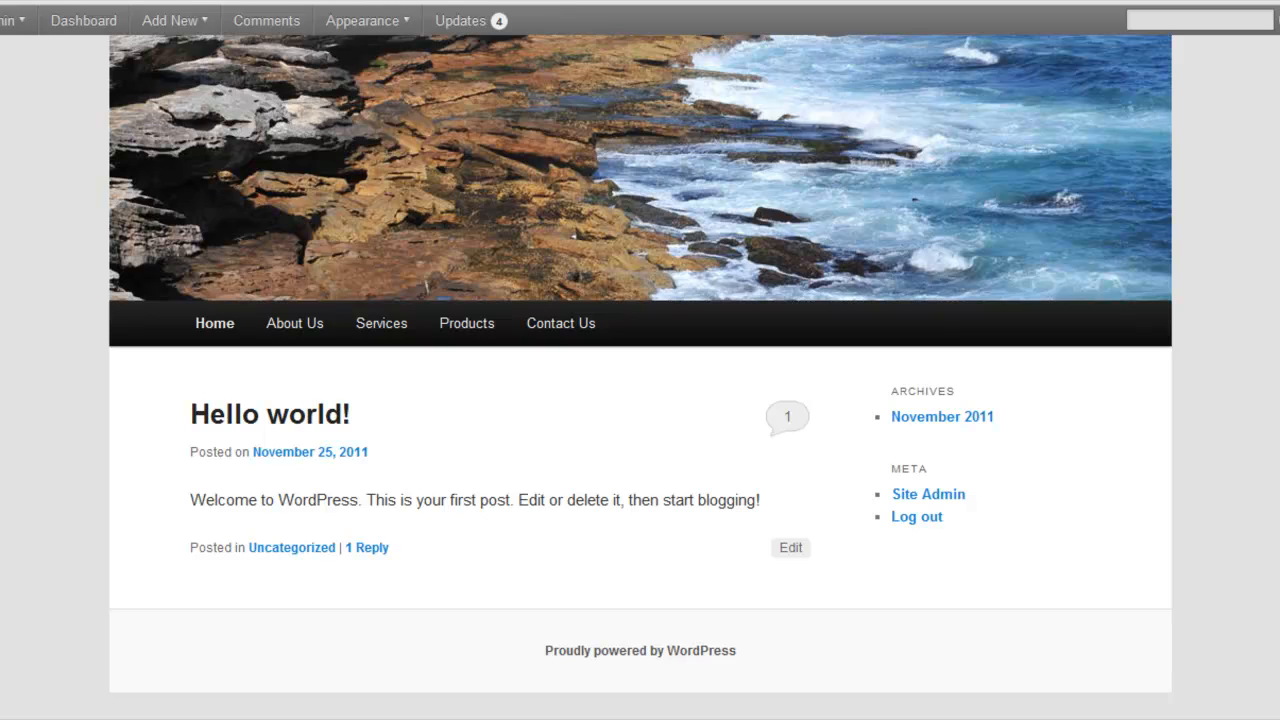
mouse_move(295, 335)
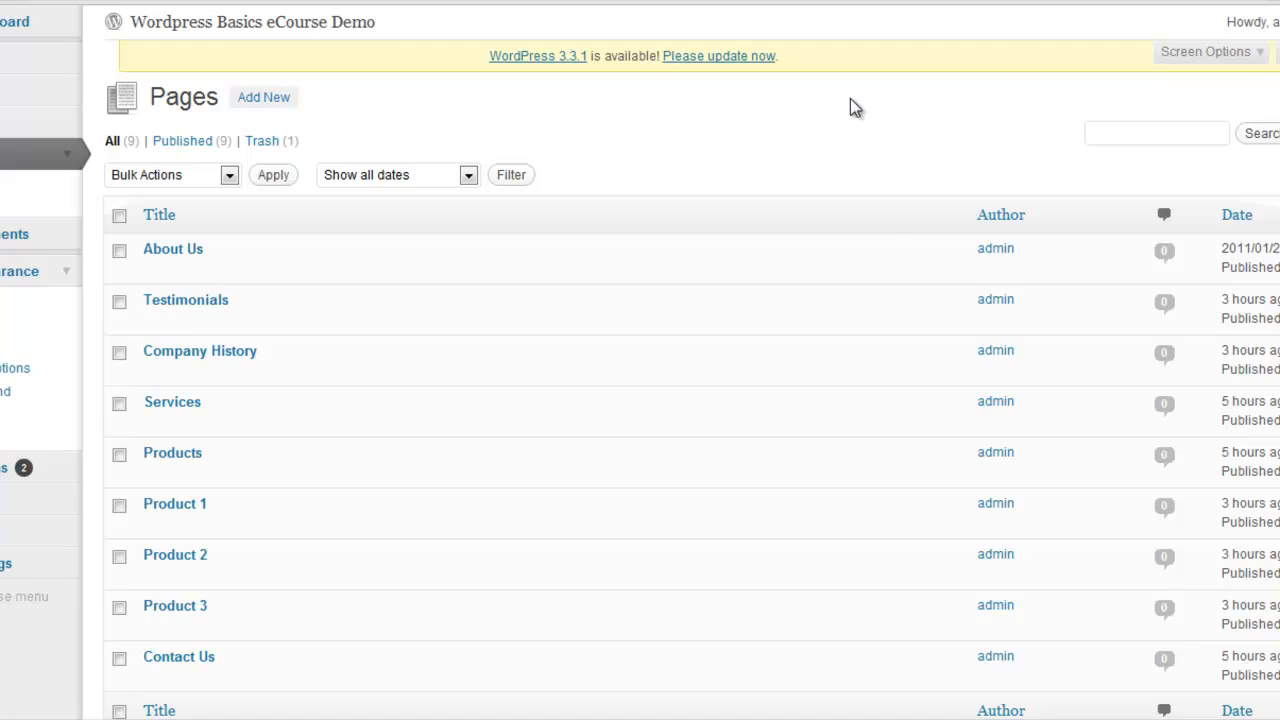
- Switch to the admin Pages list and reload it to check the parent and child page hierarchy
right_click(851, 100)
left_click(941, 167)
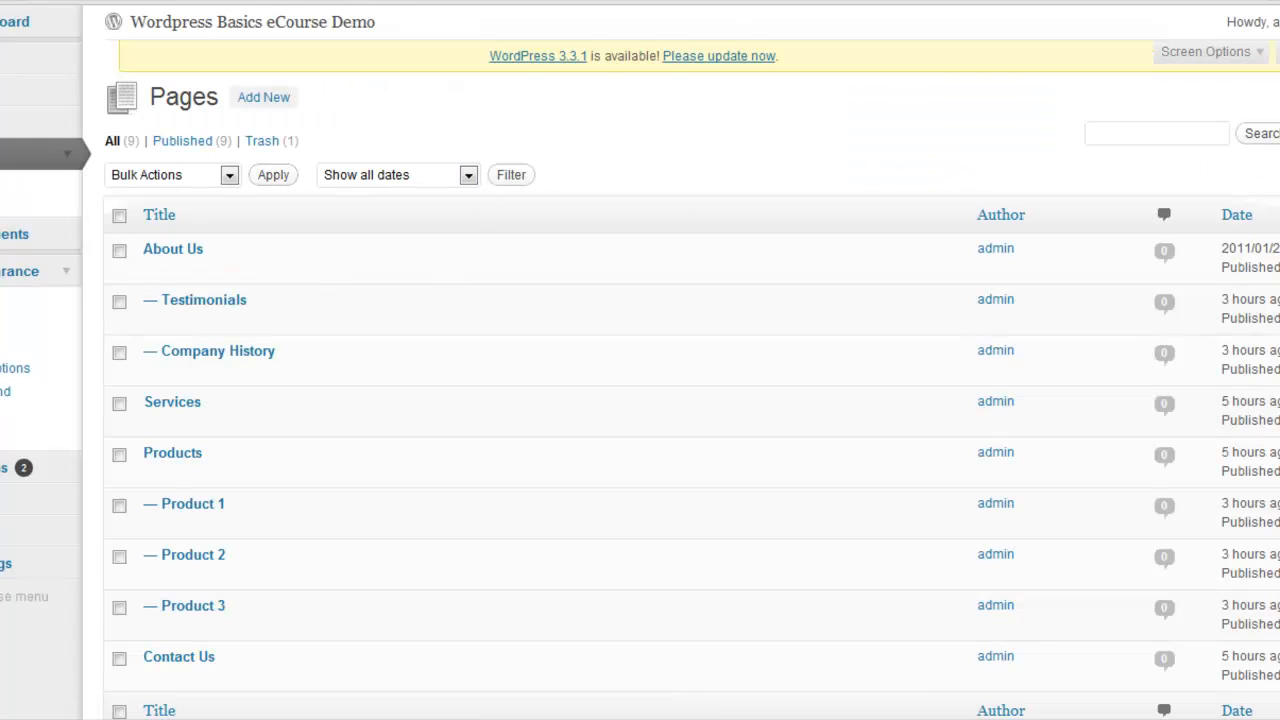
scroll(637, 300, "down", 2)
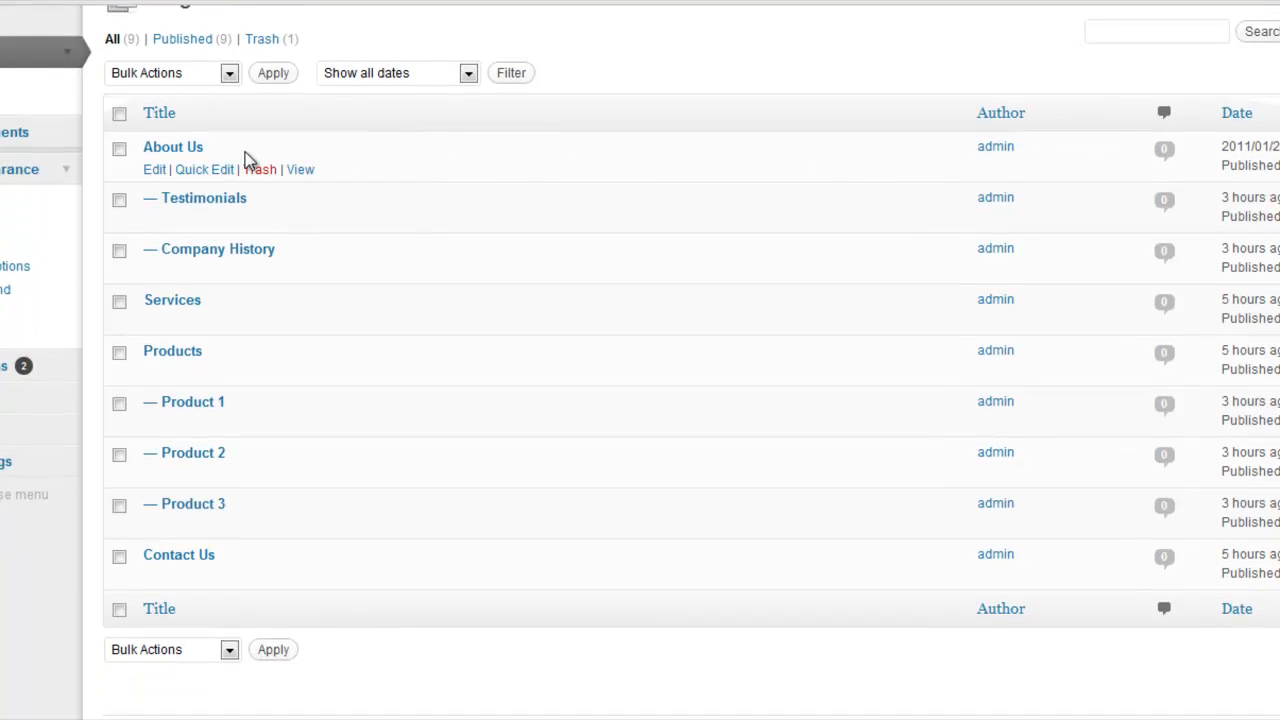
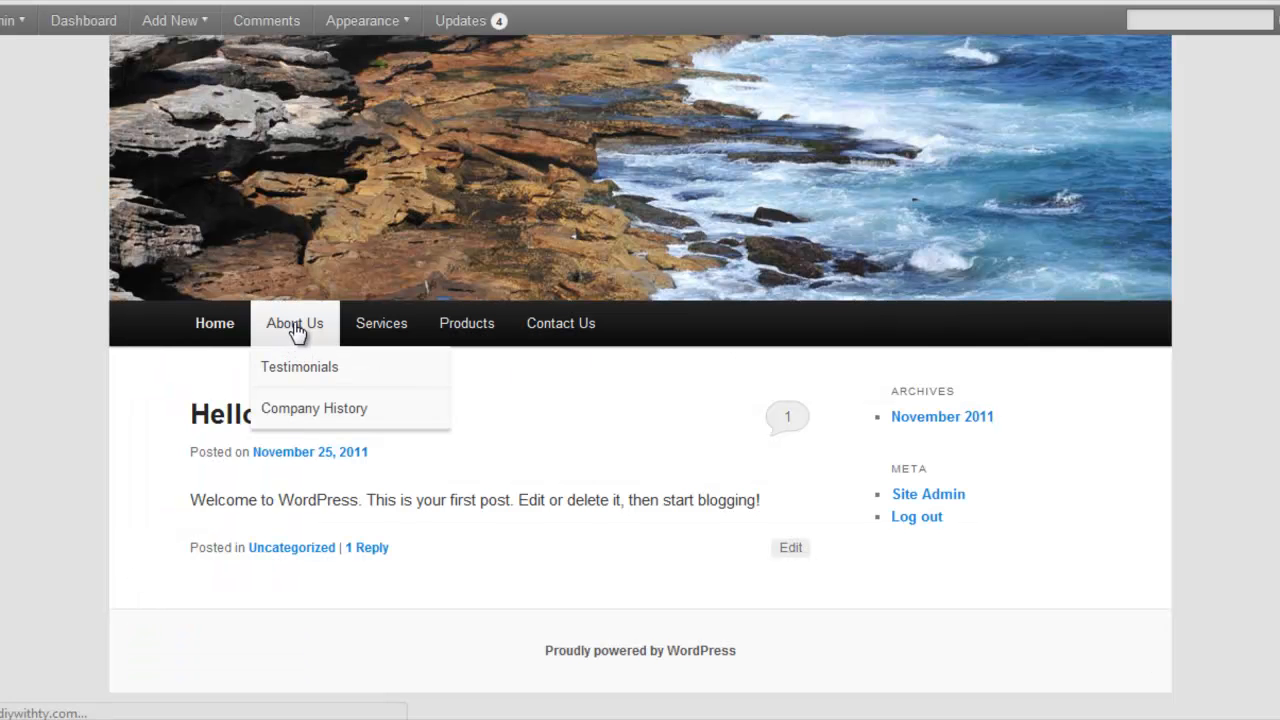
- Browse the published About Us, Services and Products pages from the site's navigation to review them
left_click(290, 334)
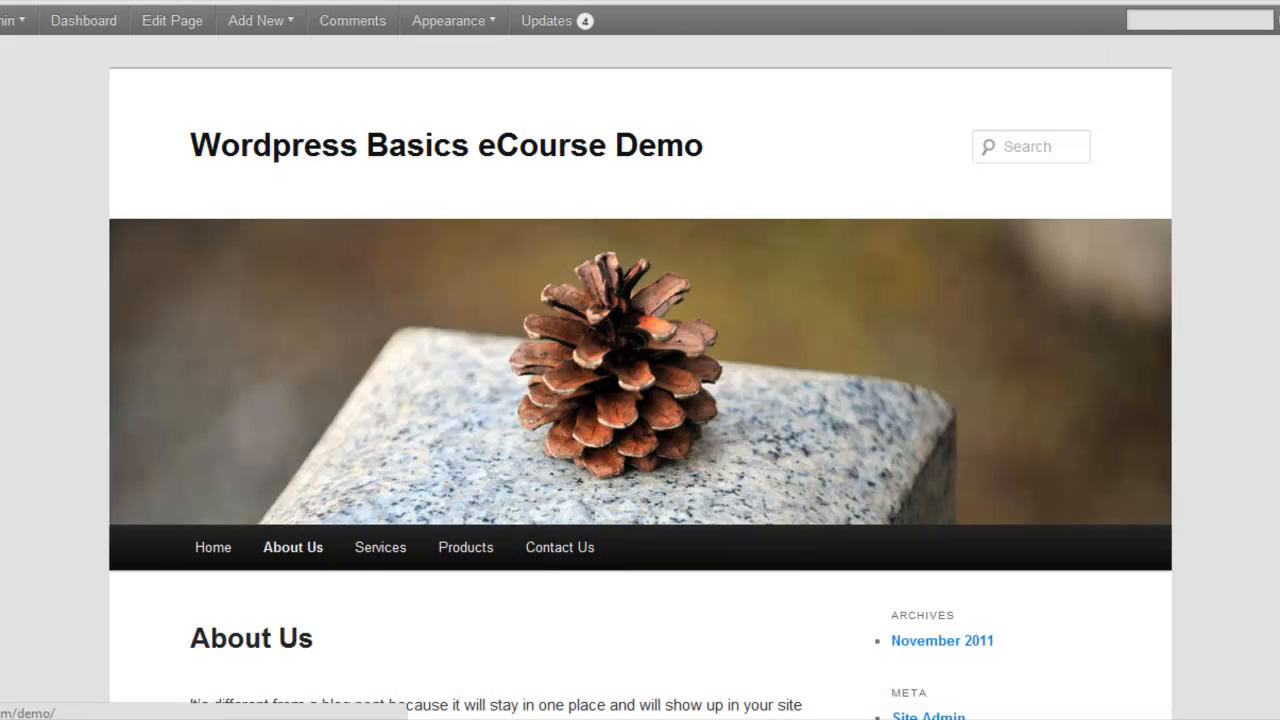
scroll(757, 380, "down", 3)
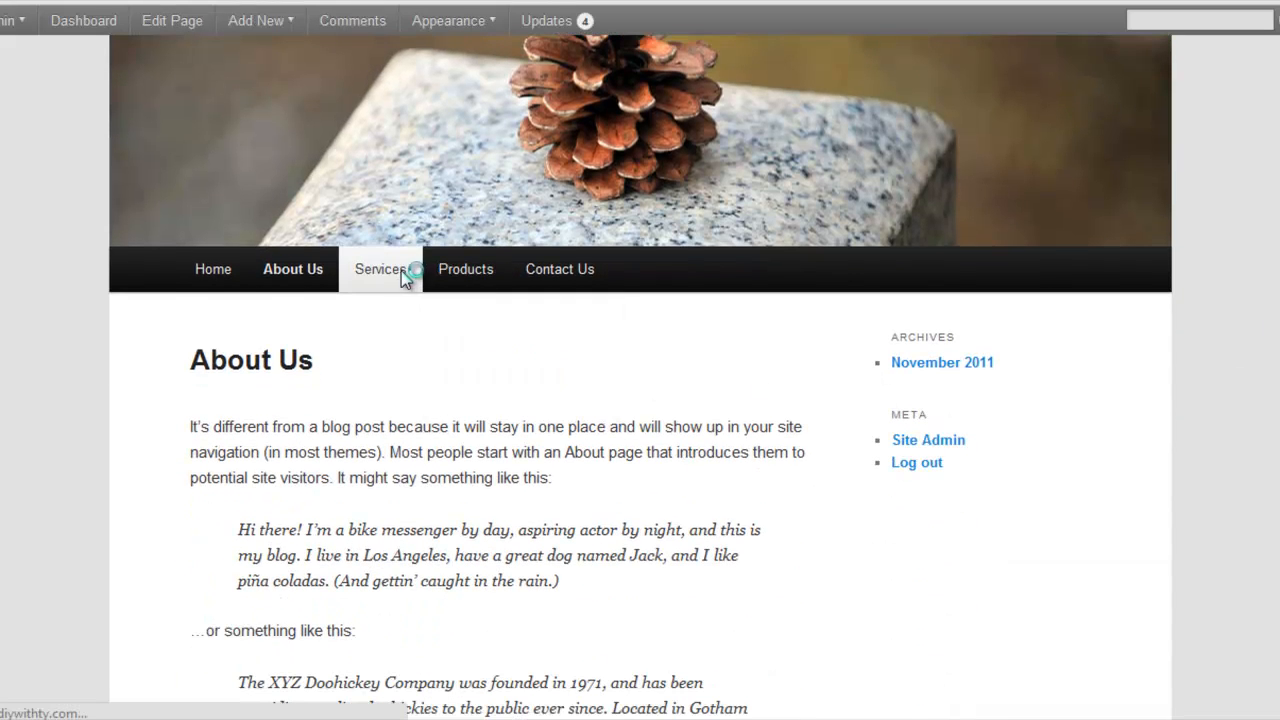
left_click(401, 270)
scroll(252, 448, "down", 5)
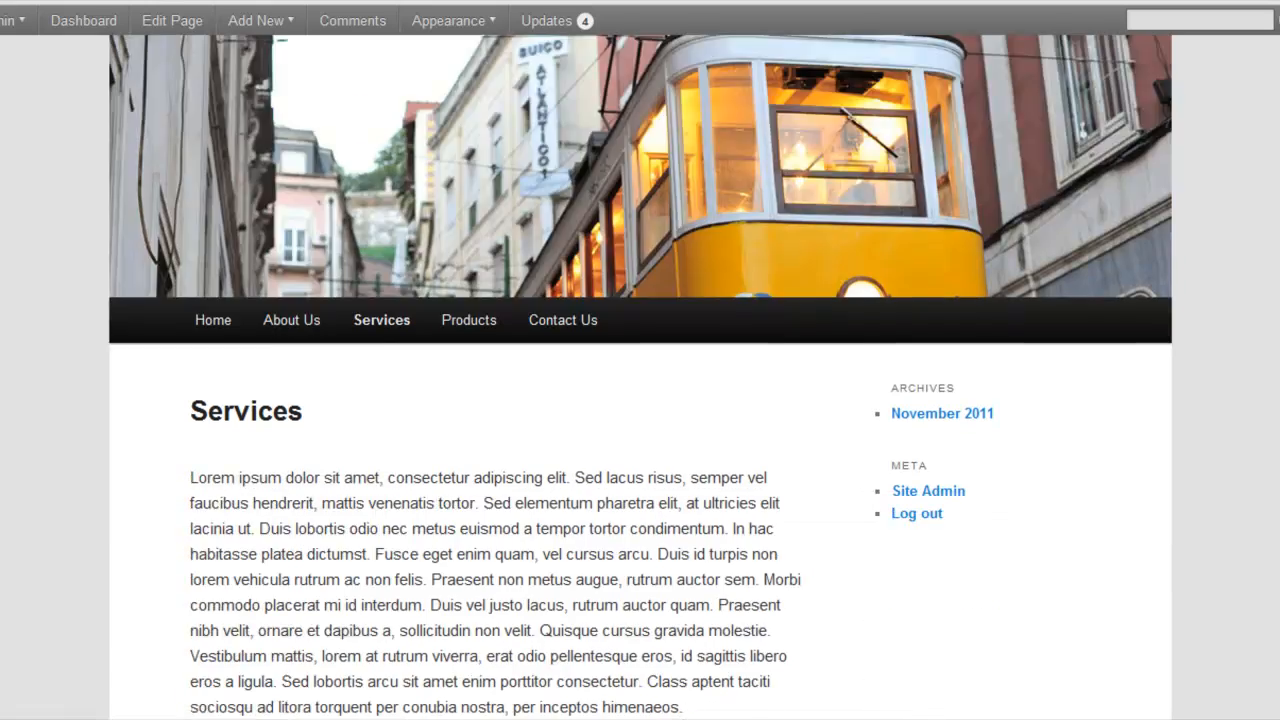
scroll(252, 448, "up", 3)
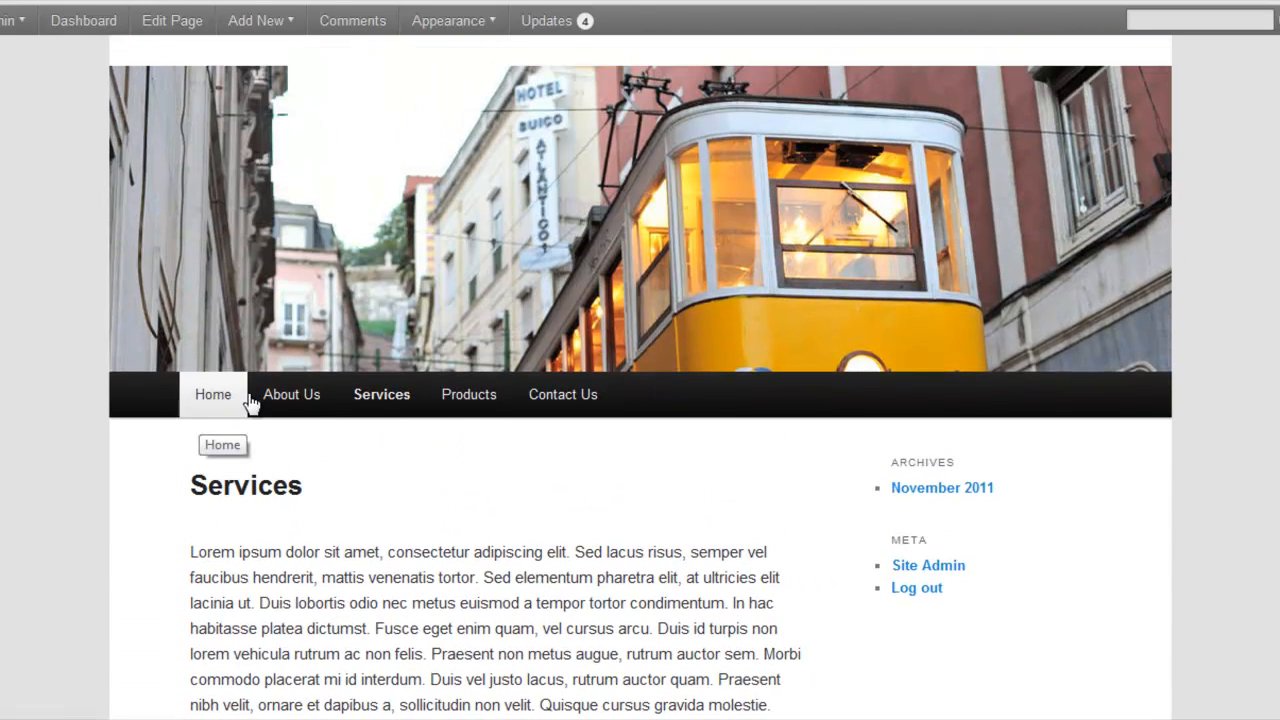
left_click(494, 398)
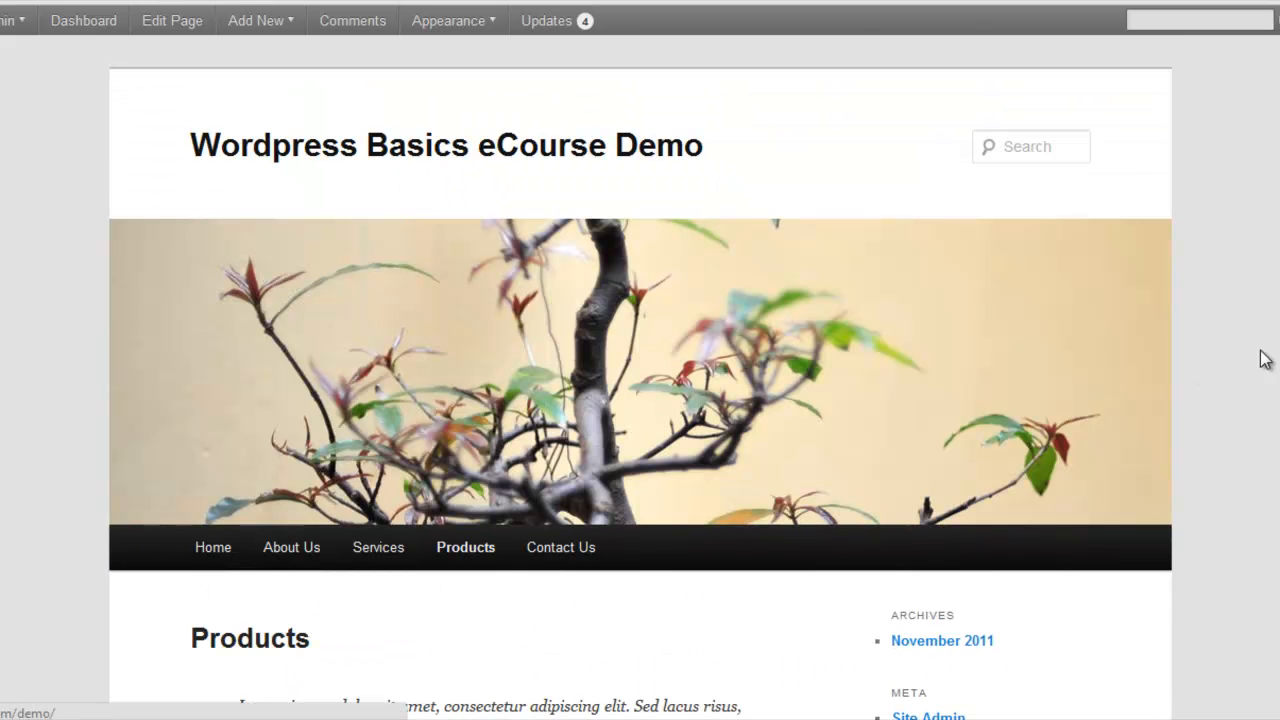
- Open the published Product 2 page from the Products submenu and look over its content and sidebar
scroll(903, 288, "down", 3)
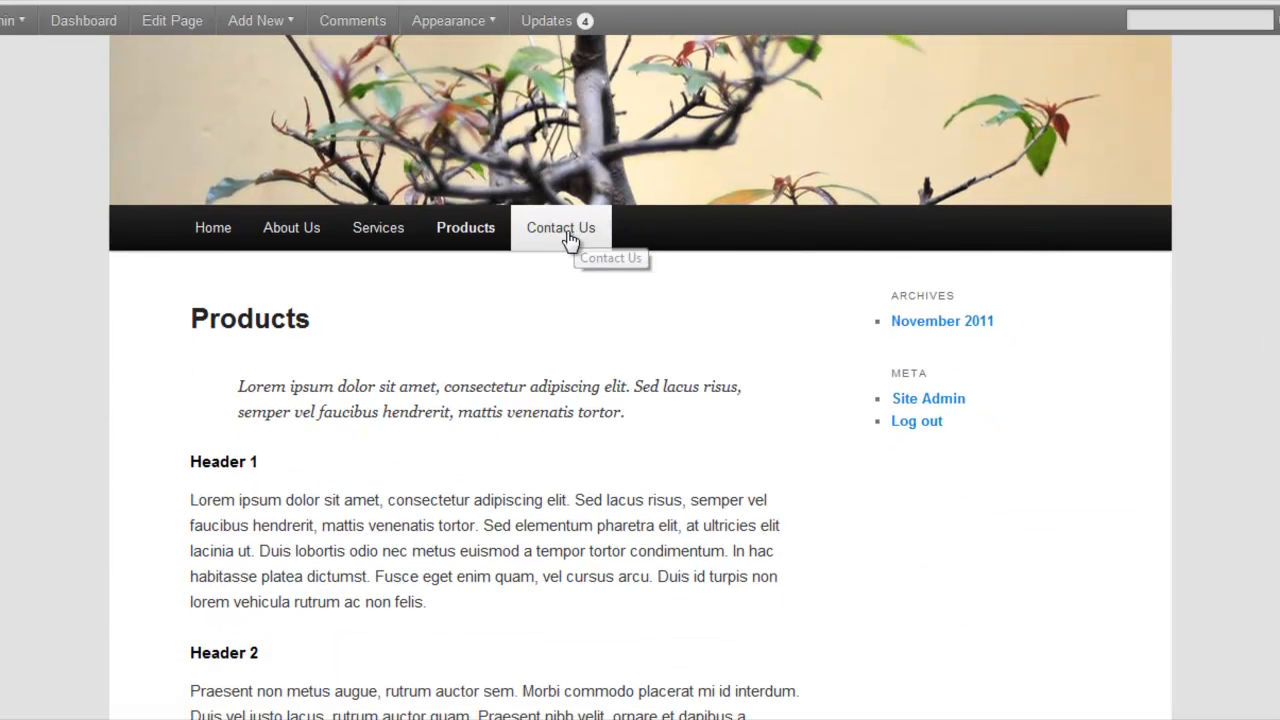
mouse_move(451, 232)
left_click(465, 314)
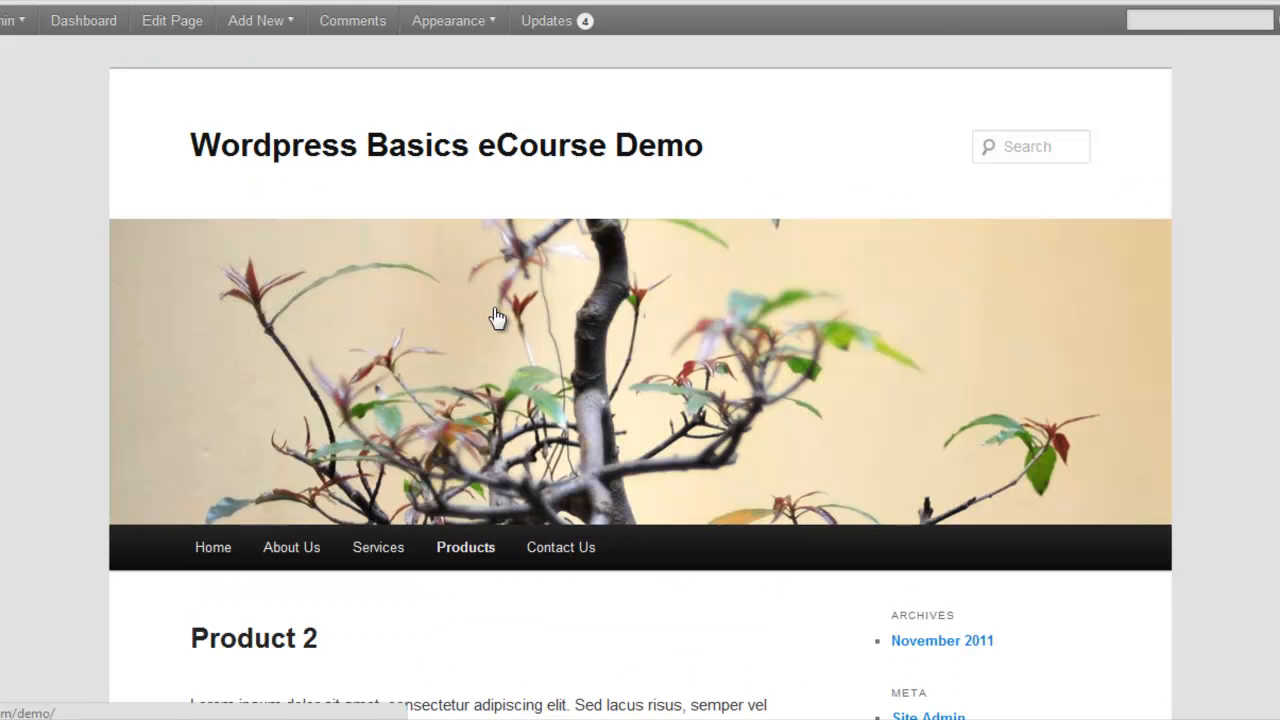
scroll(640, 376, "down", 4)
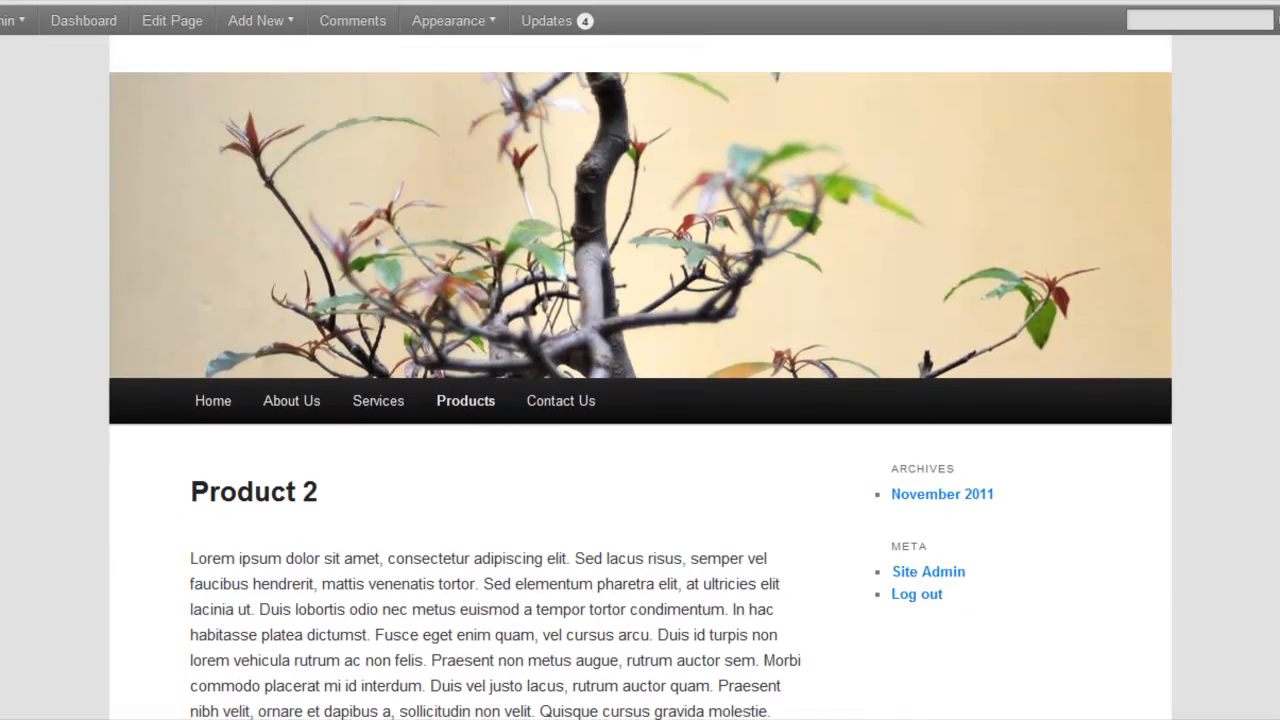
scroll(640, 376, "up", 4)
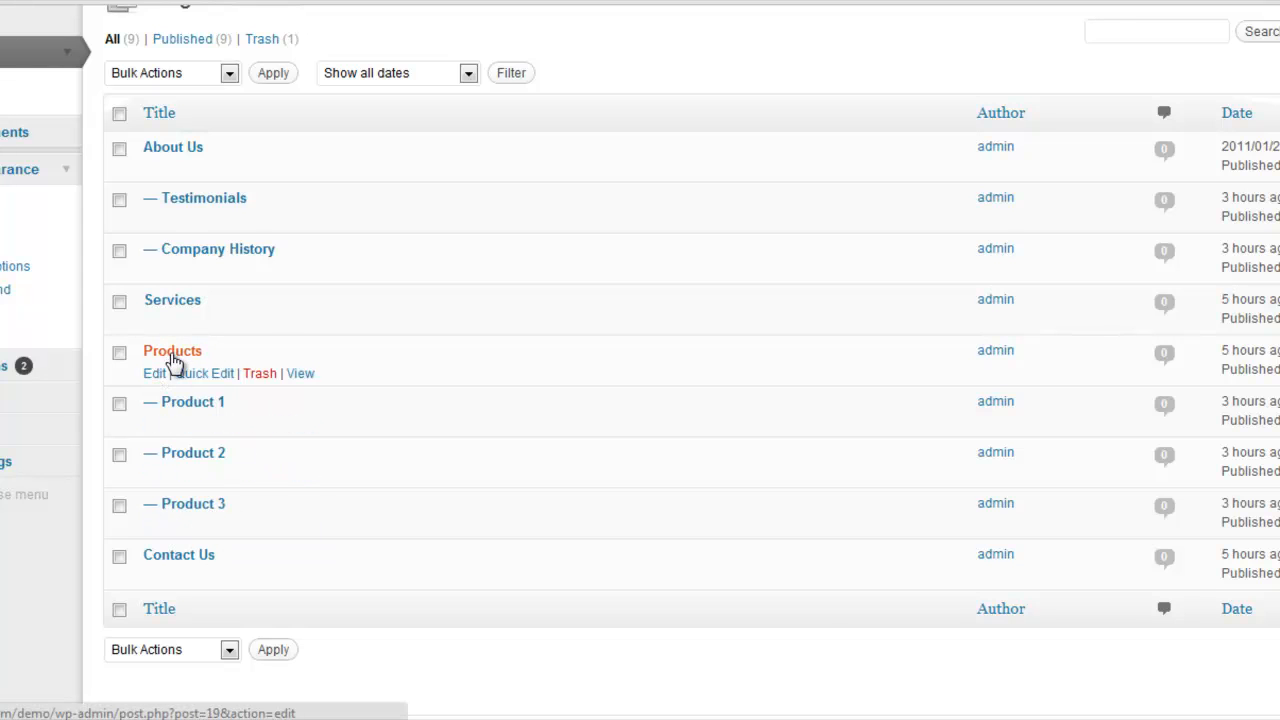
- Return to the admin Pages list and add a new page titled "Product 4"
scroll(316, 145, "up", 2)
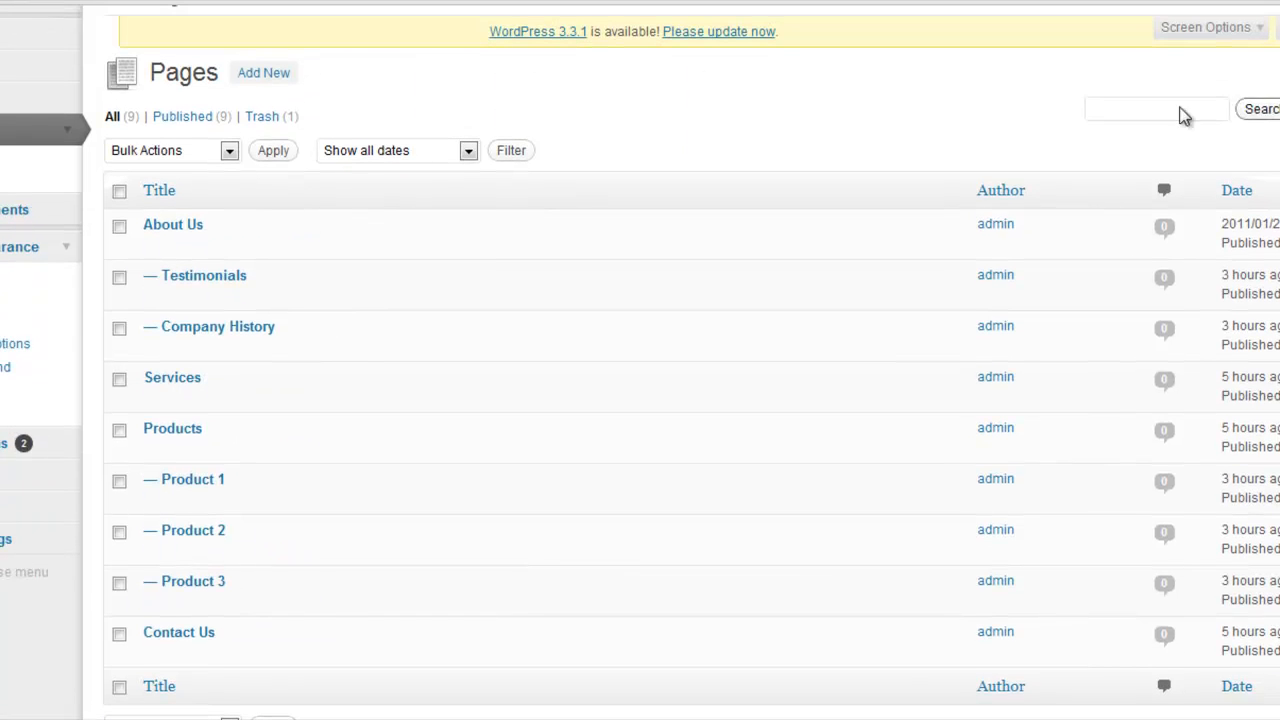
left_click(277, 72)
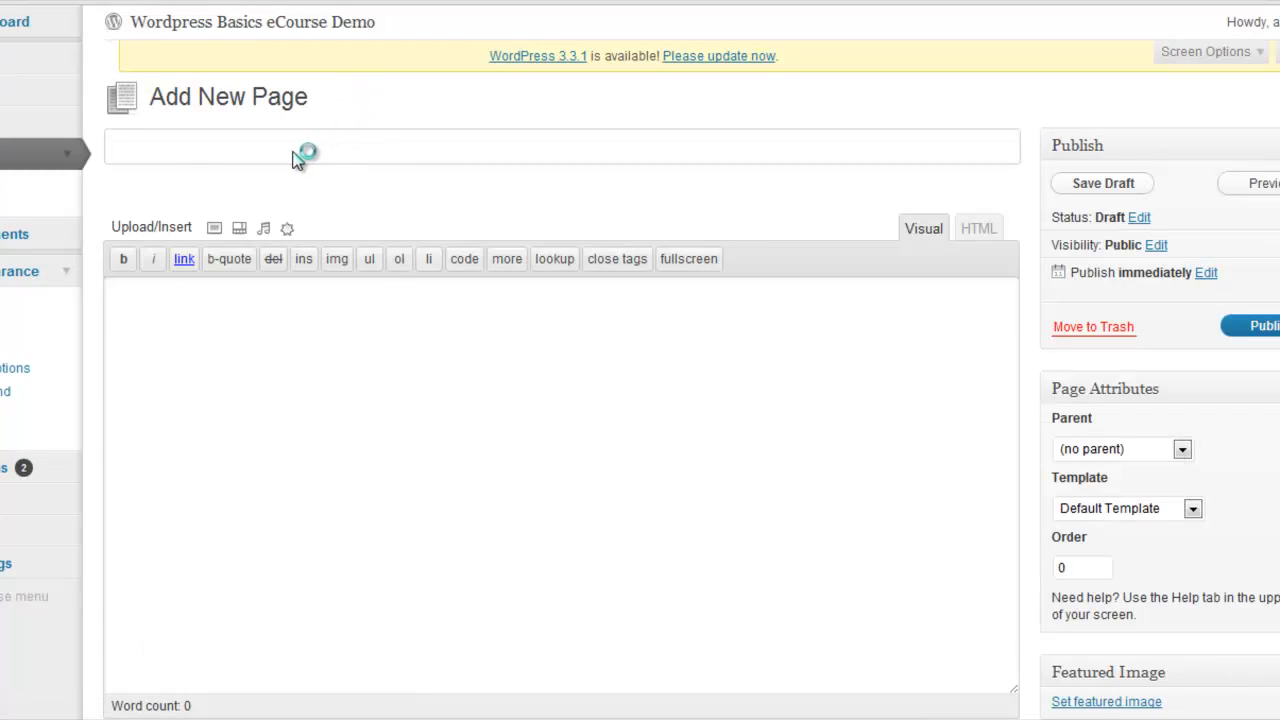
left_click(268, 146)
type("Product")
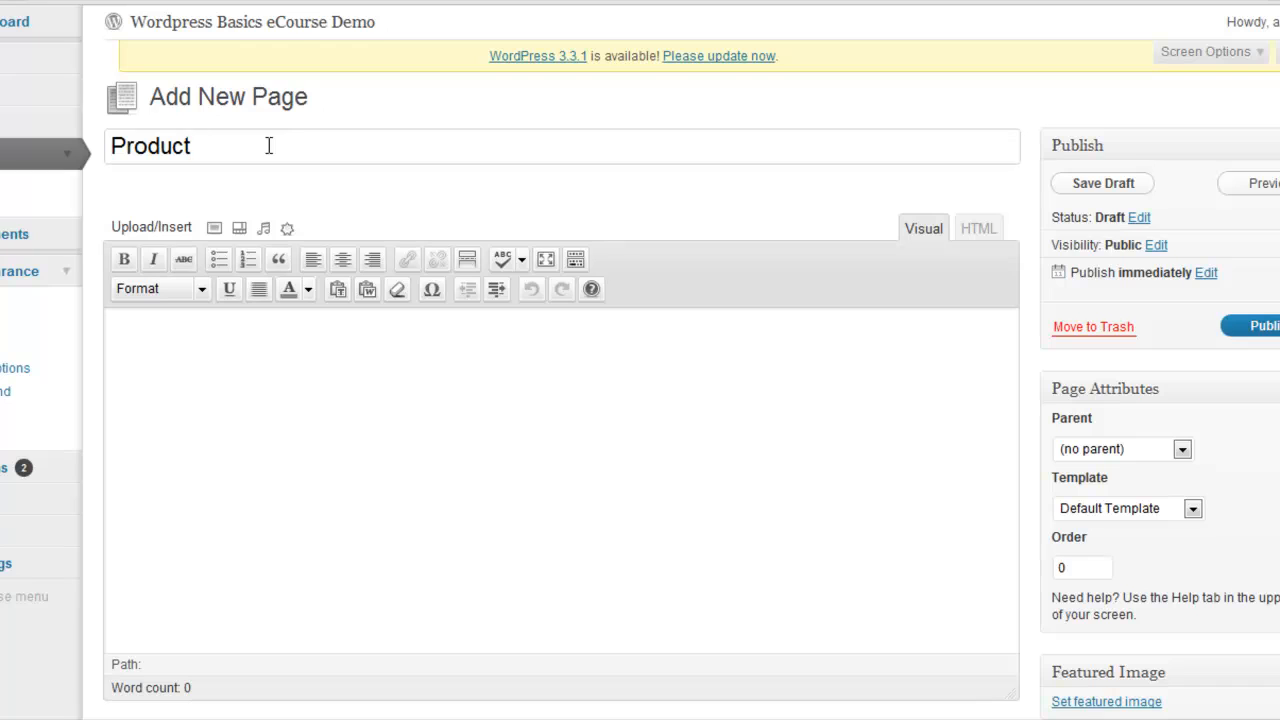
type(" 4")
- Set the Product 4 page's parent to Products and its template to Sidebar Template
left_click(1181, 450)
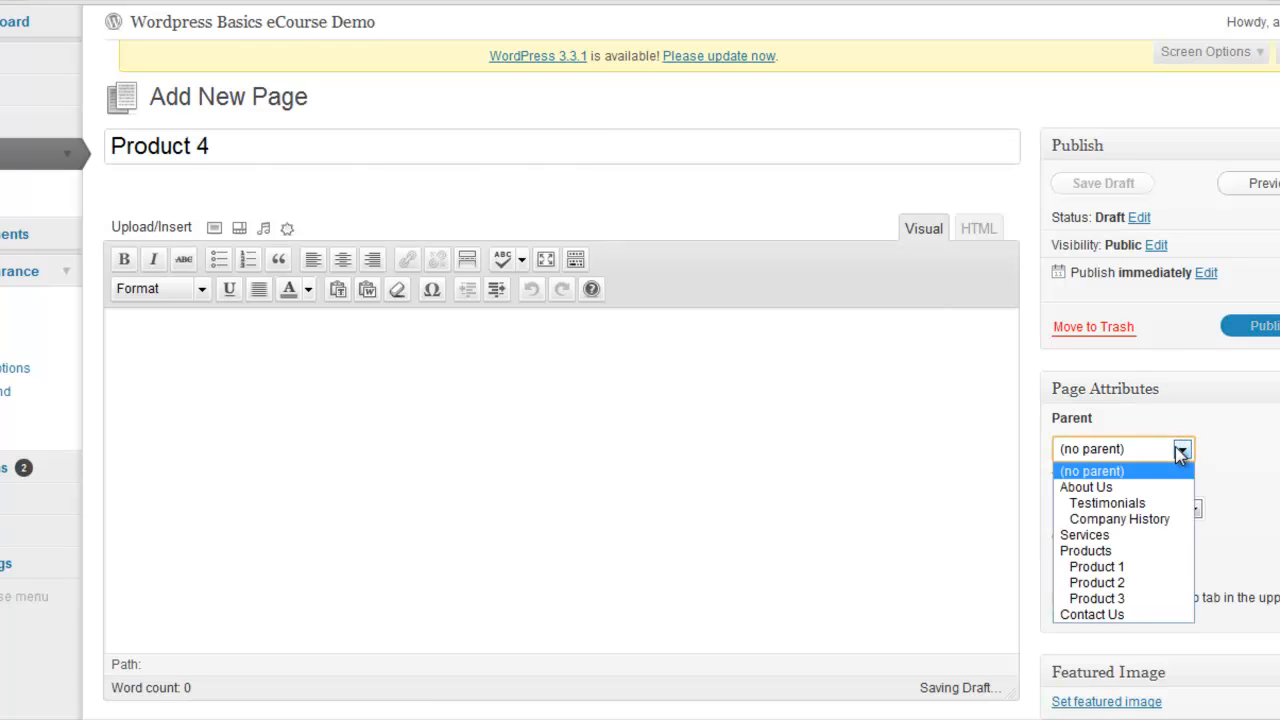
left_click(1153, 552)
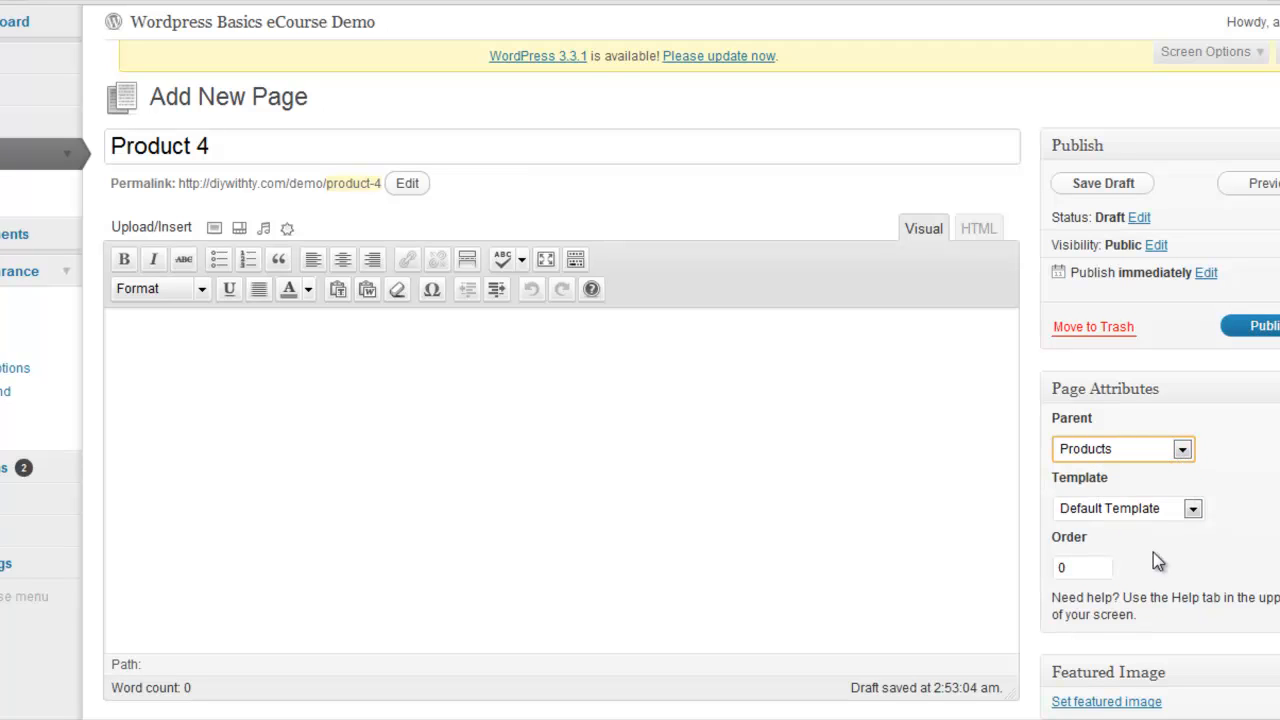
left_click(1193, 511)
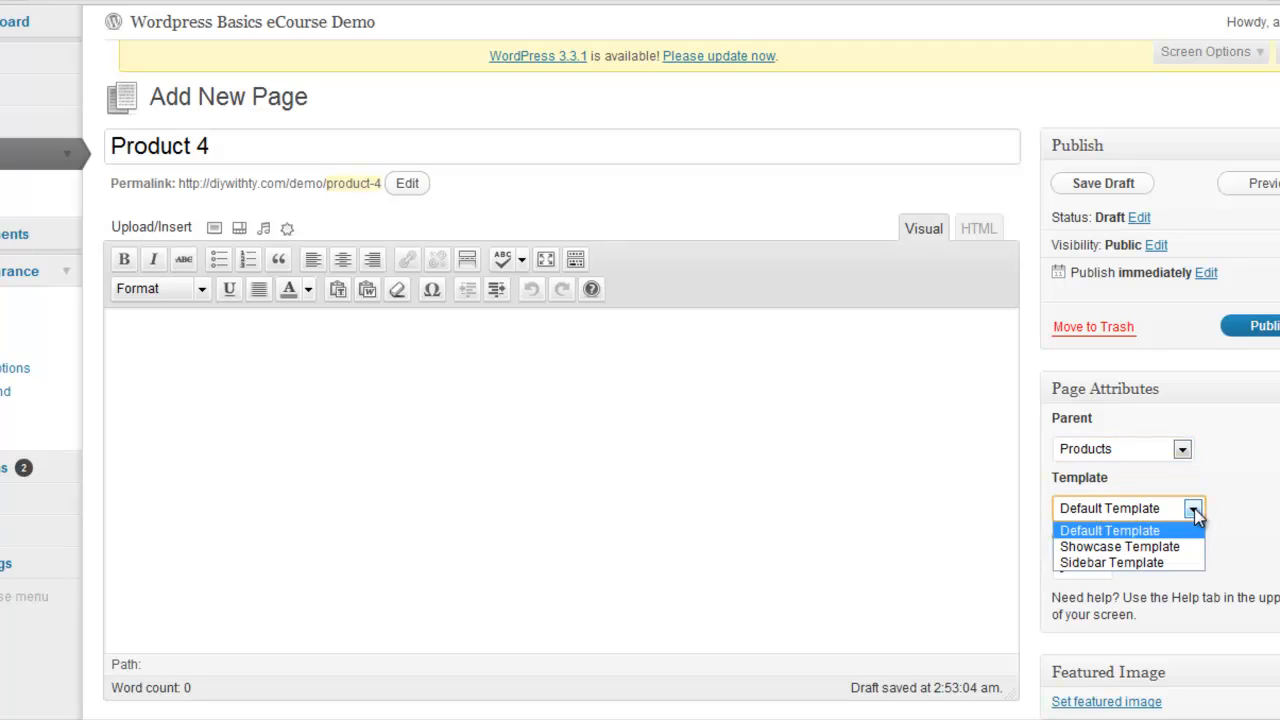
left_click(1178, 563)
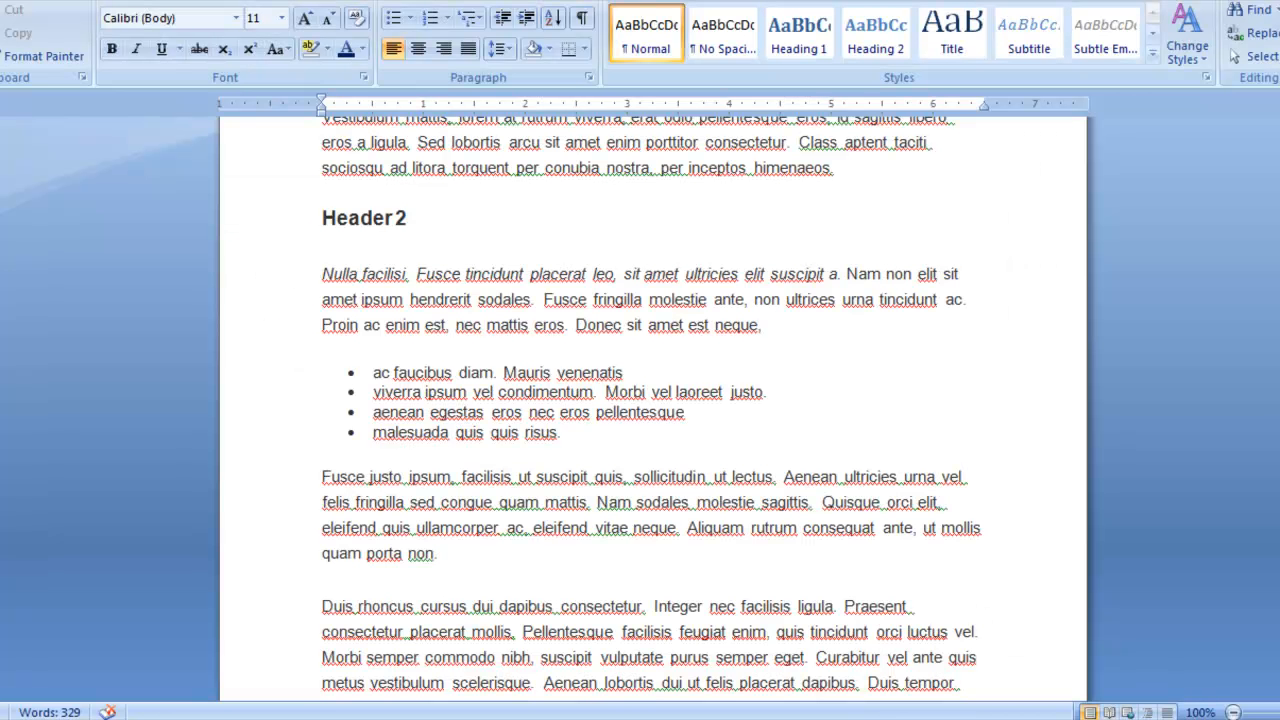
- Copy the formatted sample text starting at Header 1 from the Word document and paste it into the Product 4 page body in WordPress
scroll(650, 400, "up", 6)
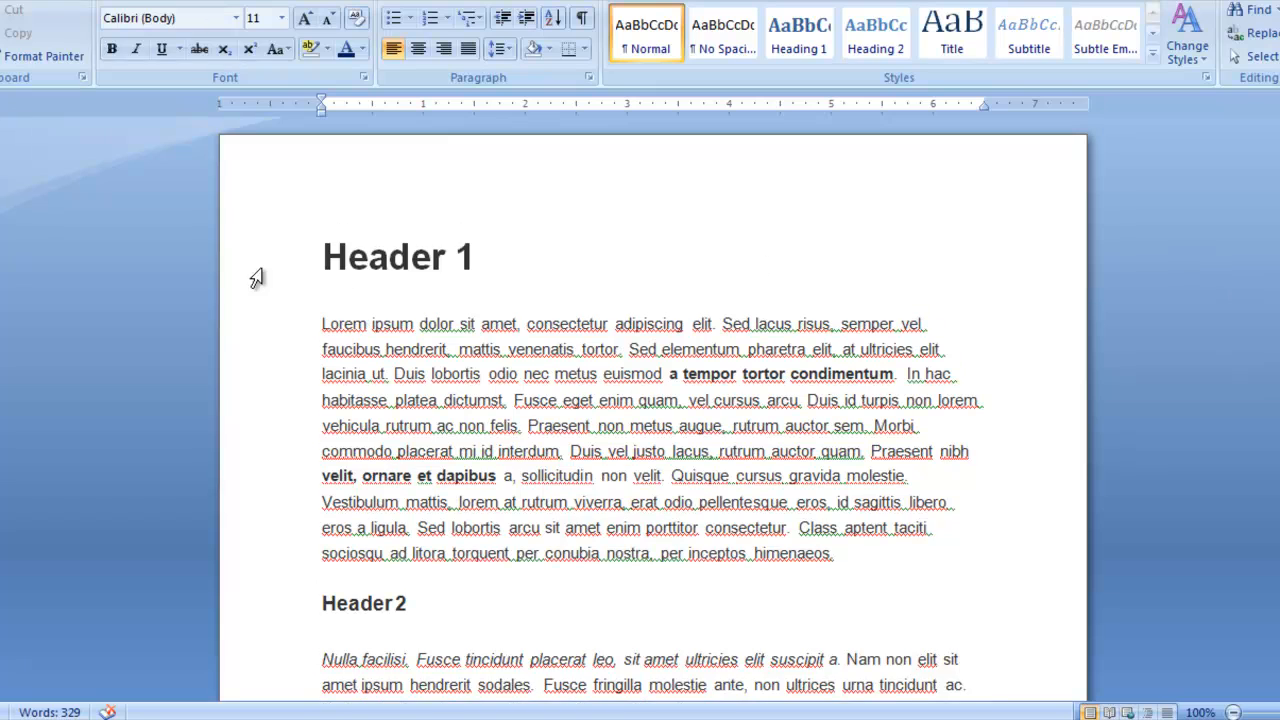
left_click_drag(270, 255, 880, 463)
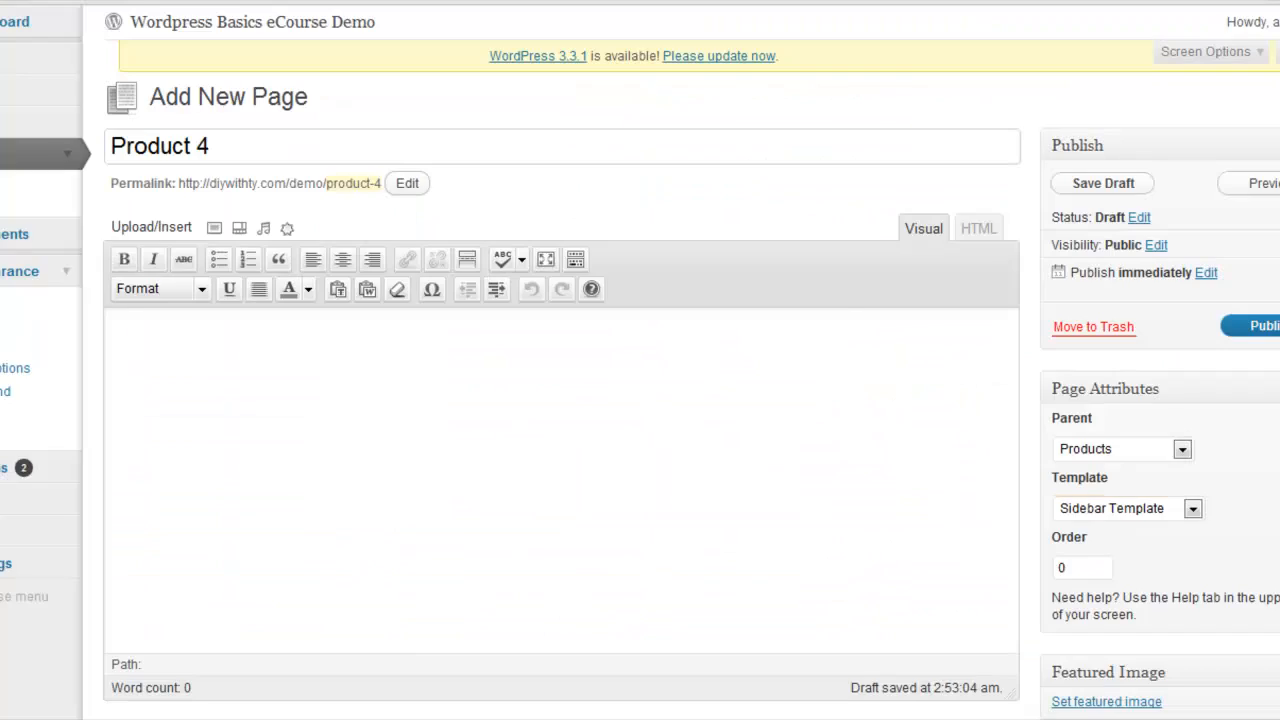
right_click(334, 362)
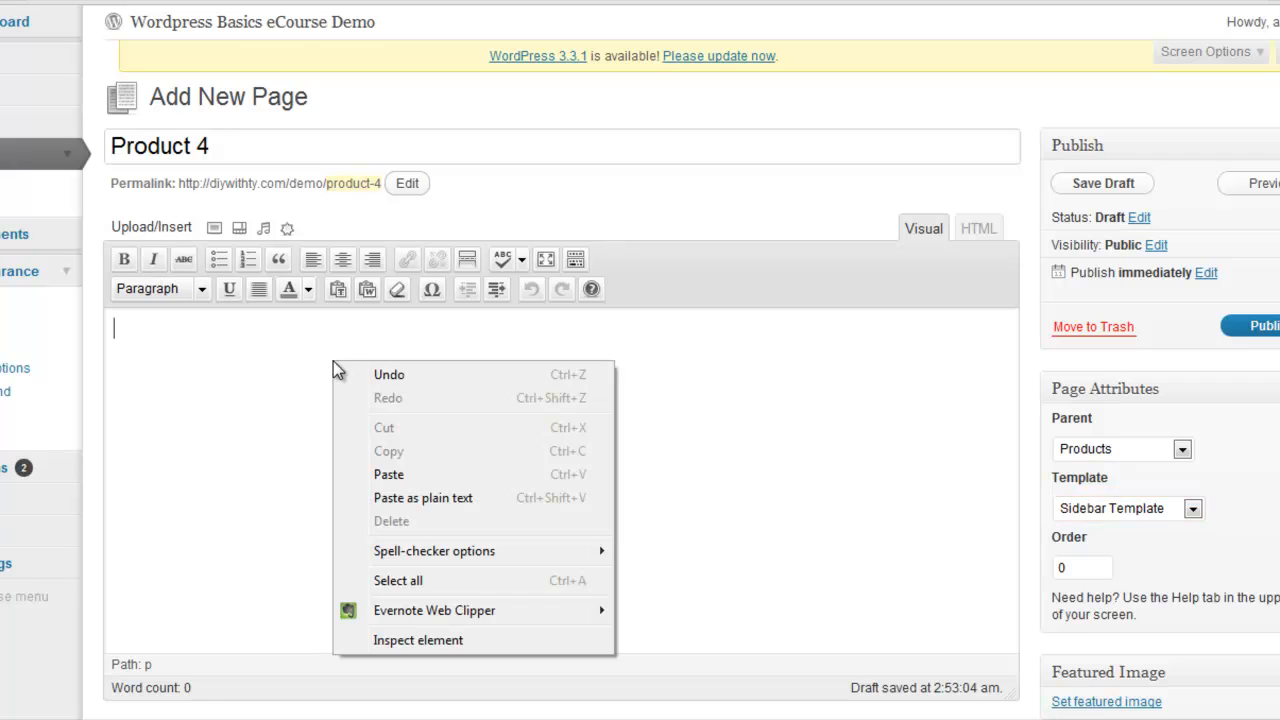
left_click(410, 474)
left_click_drag(1011, 571, 1007, 334)
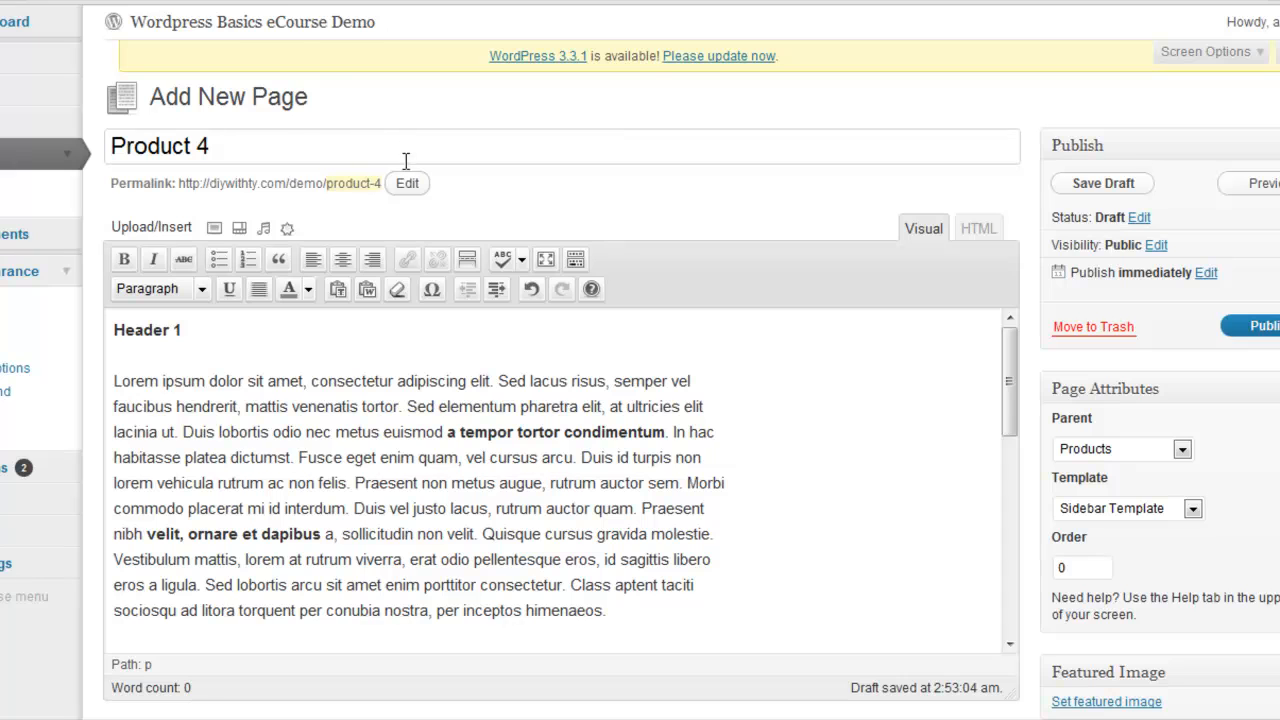
left_click_drag(1008, 420, 1129, 423)
- Set the Product 4 page's order to 4 and publish the page
left_click_drag(1105, 566, 1036, 568)
type("4")
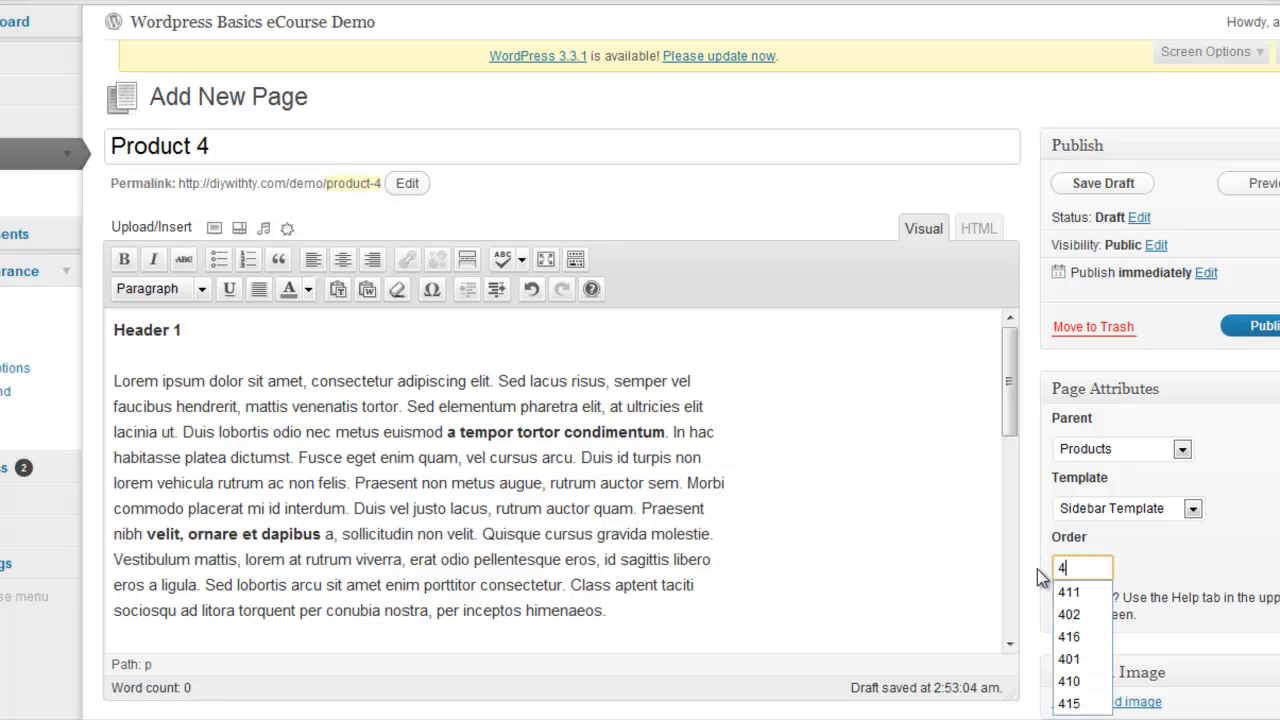
left_click(1250, 545)
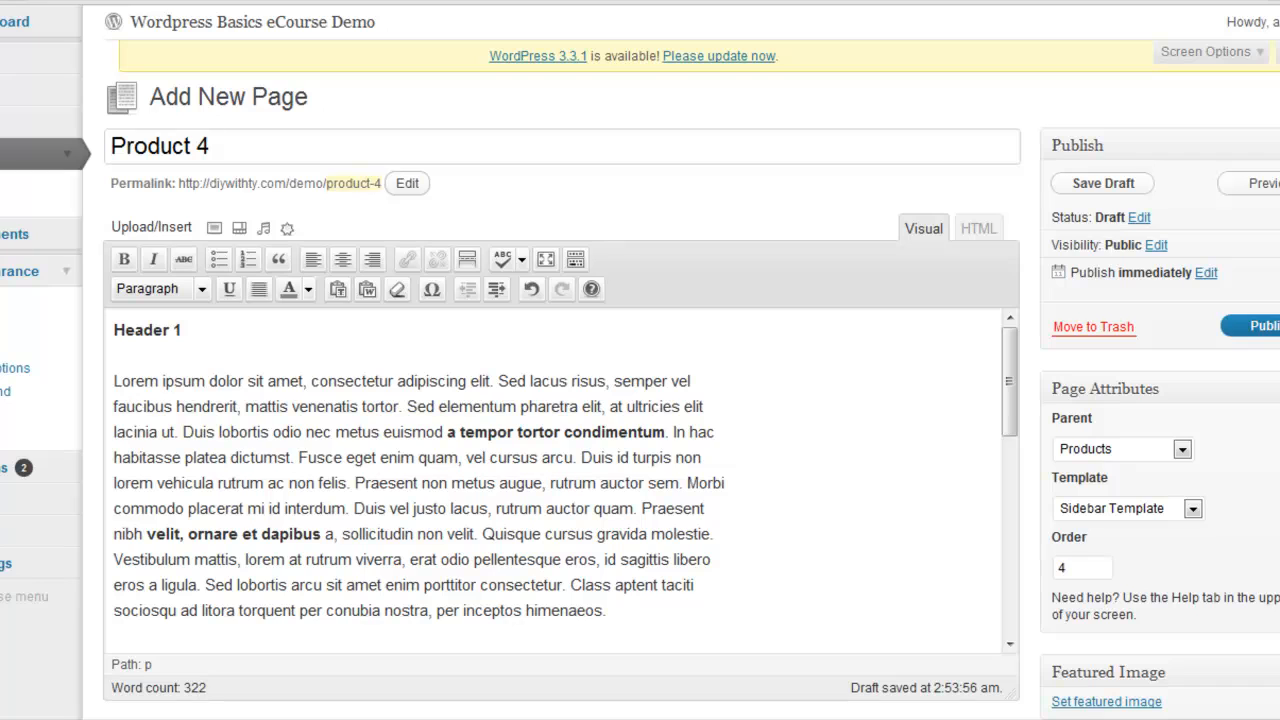
left_click(1262, 326)
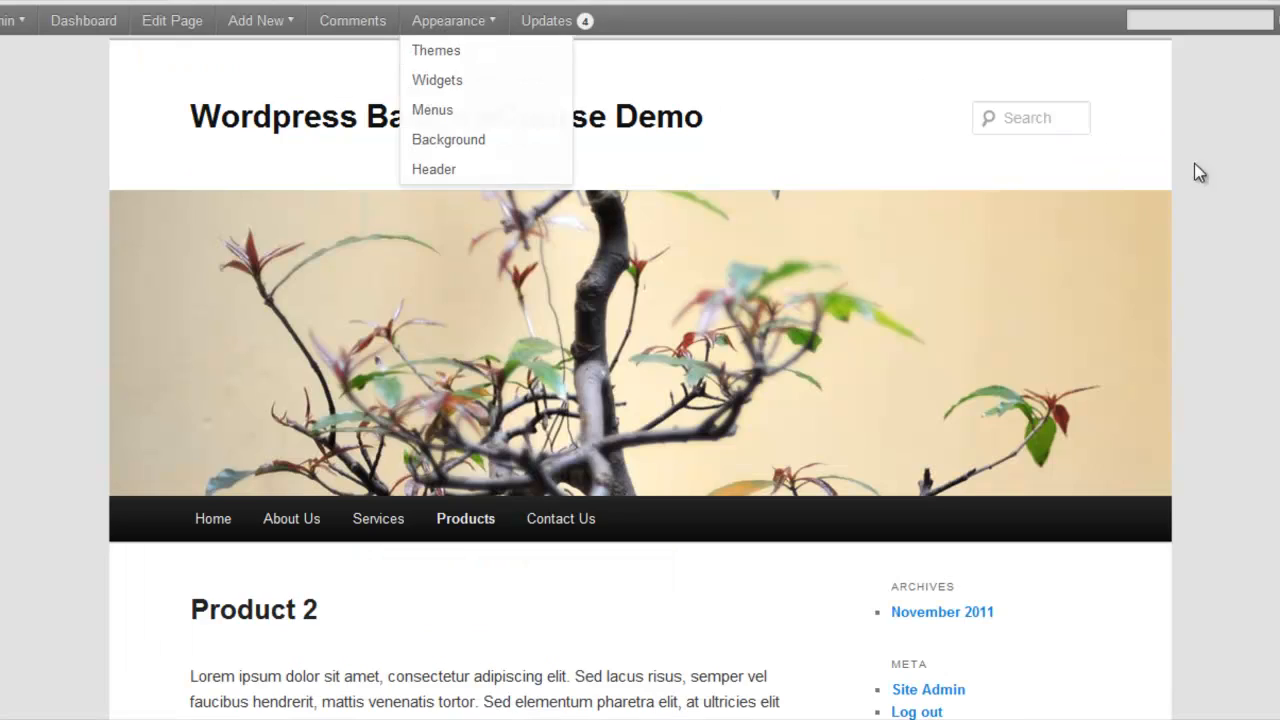
- Switch to the published site, reload it and open Product 4 from the Products submenu
right_click(1188, 152)
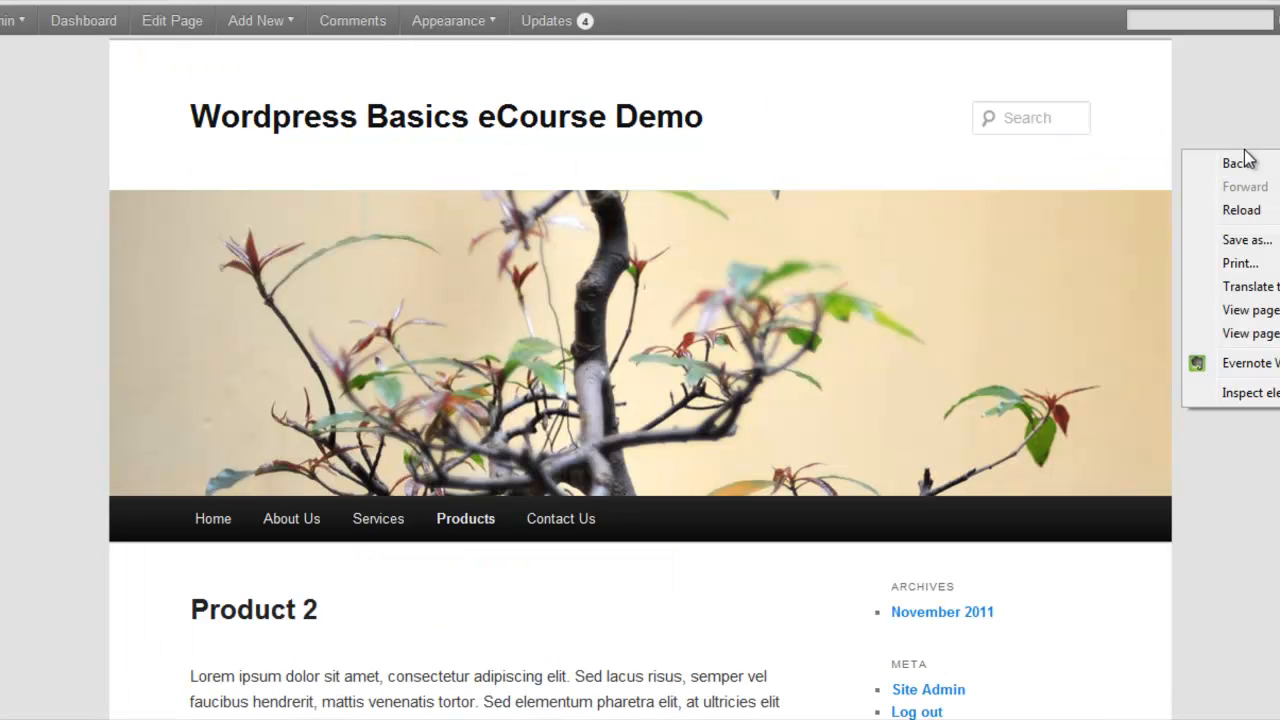
left_click(1265, 209)
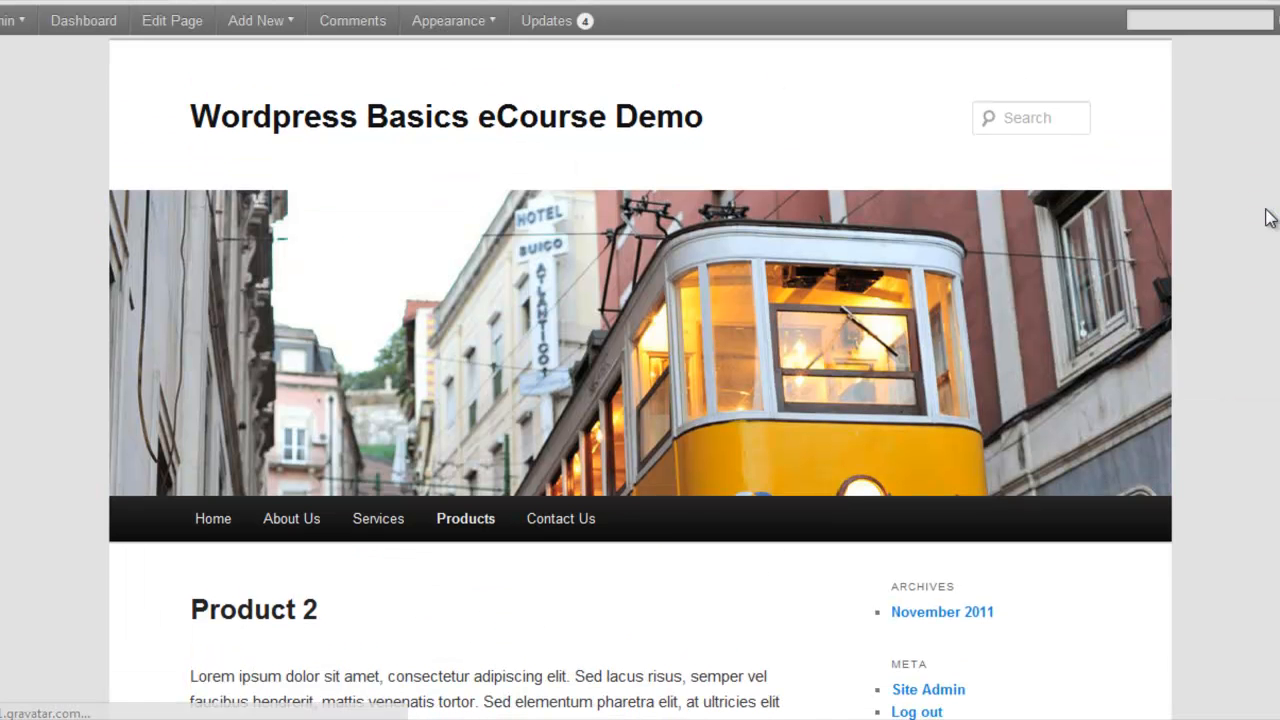
mouse_move(500, 516)
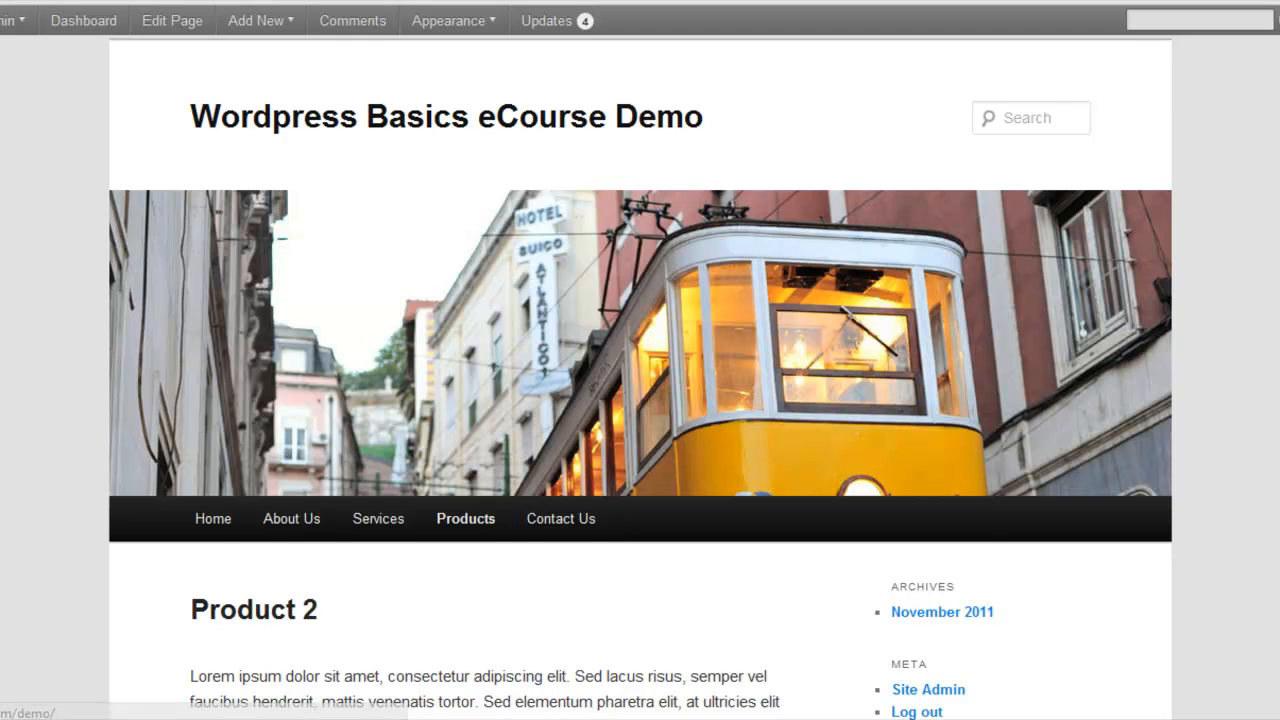
scroll(700, 450, "down", 3)
mouse_move(486, 177)
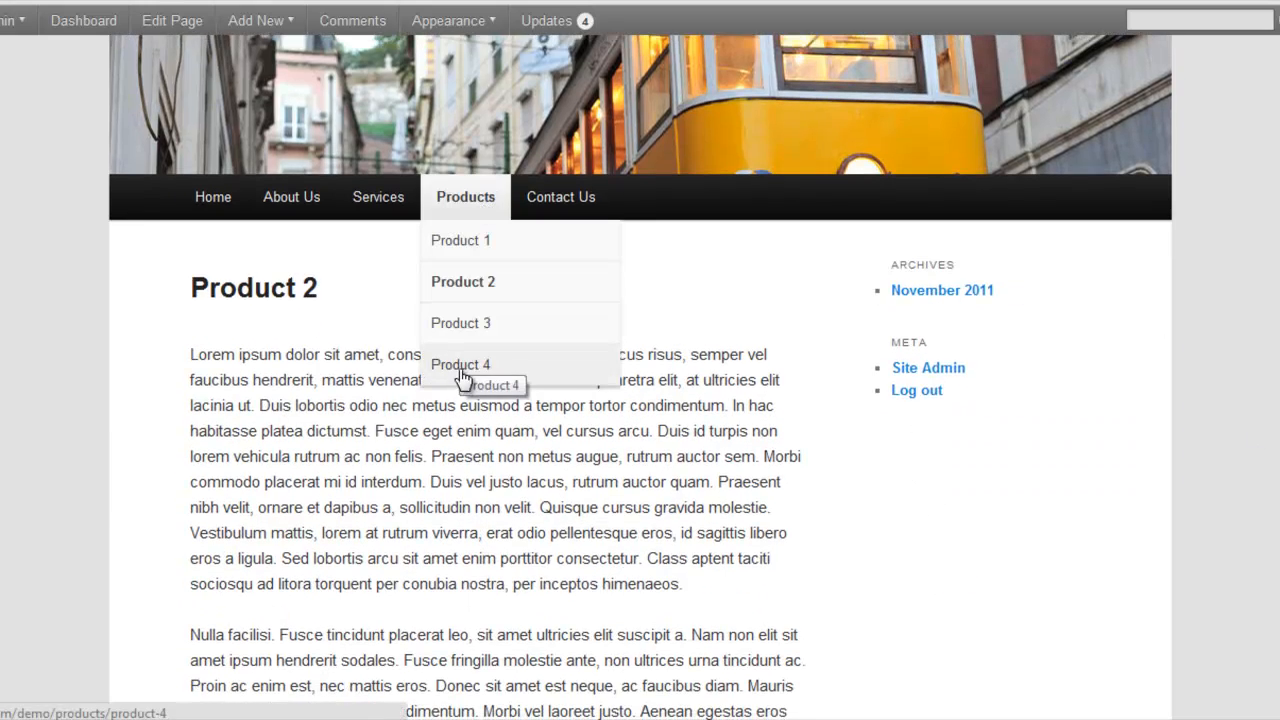
left_click(566, 382)
- Examine the published Product 4 page's text formatting, sidebar, comment form and the site navigation
scroll(640, 400, "down", 3)
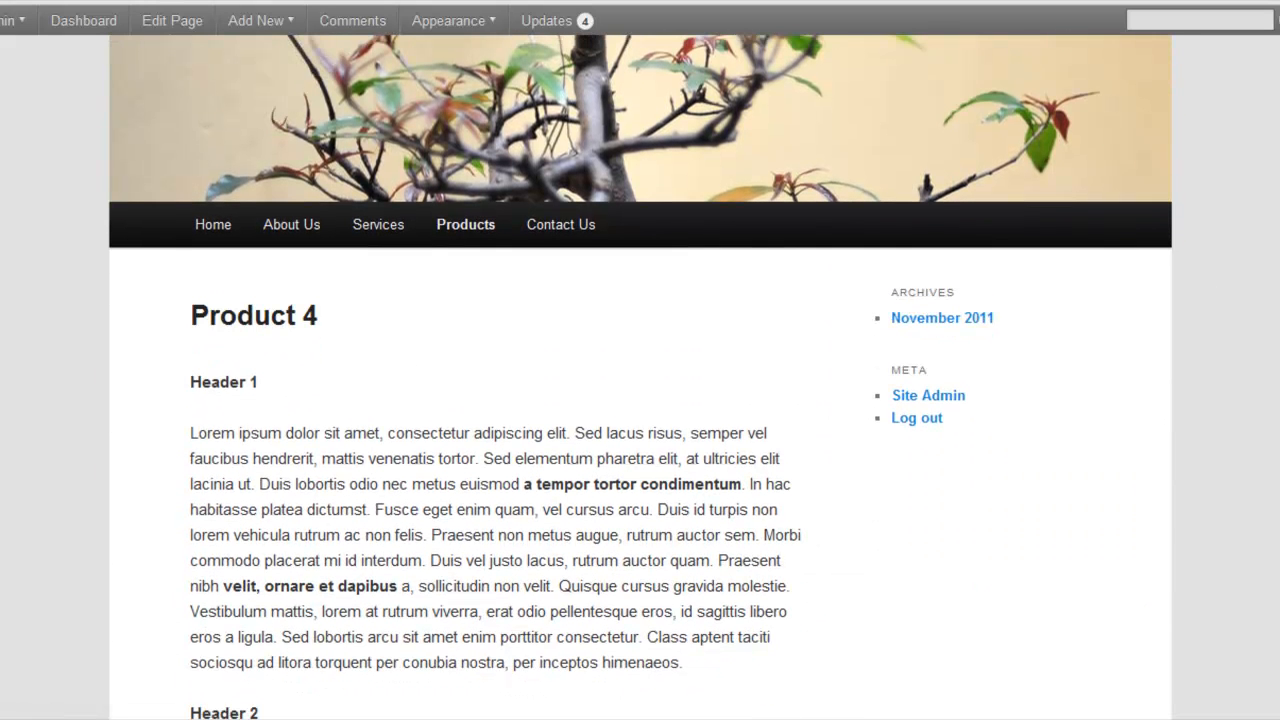
scroll(640, 400, "down", 1)
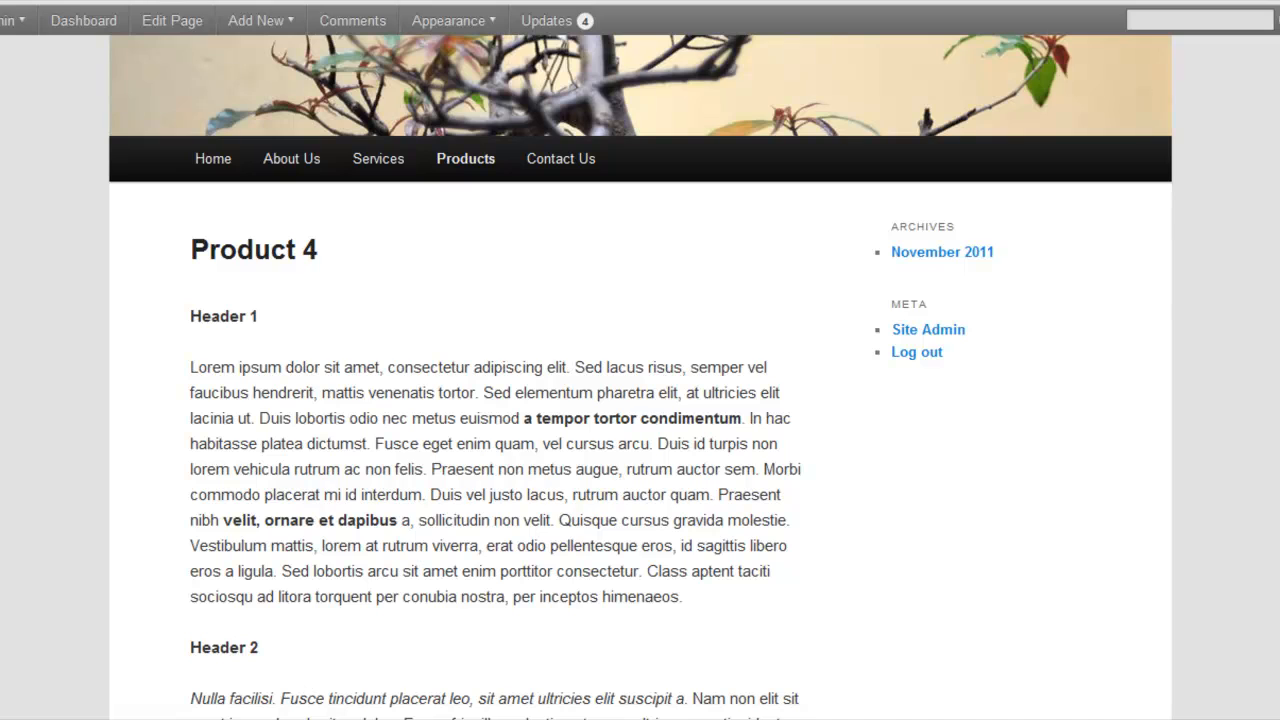
scroll(640, 400, "up", 1)
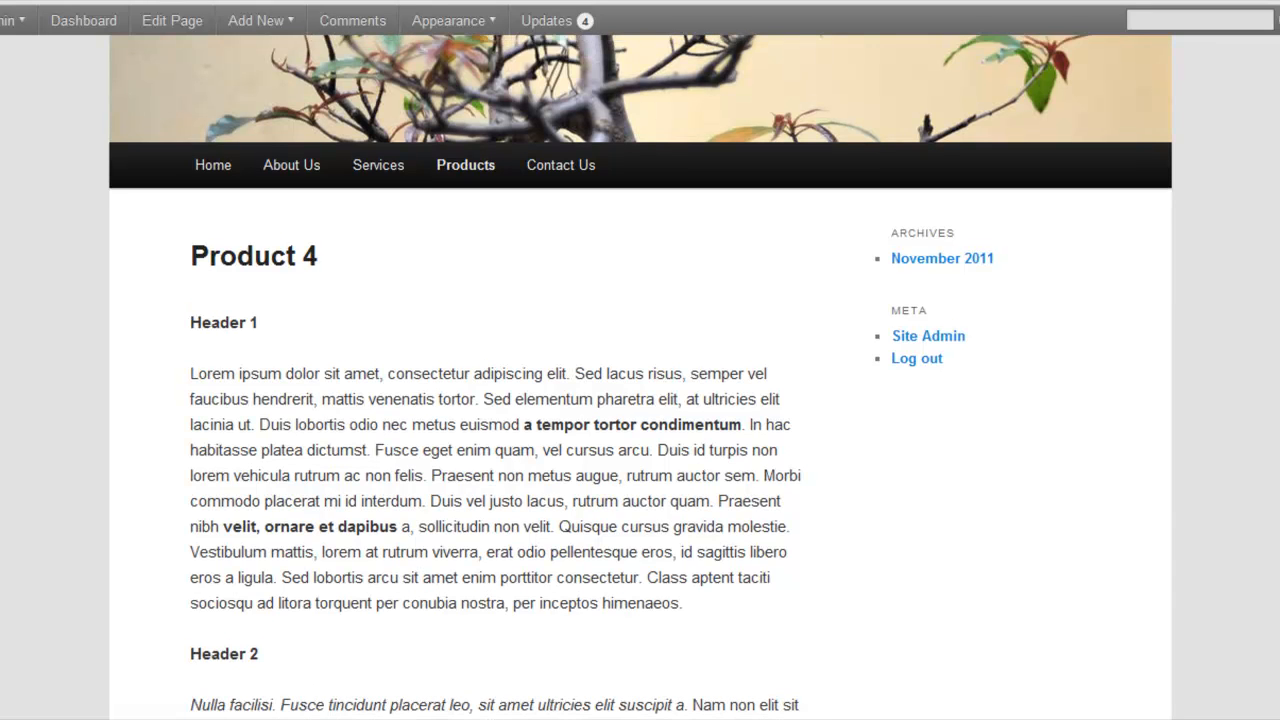
scroll(640, 400, "up", 3)
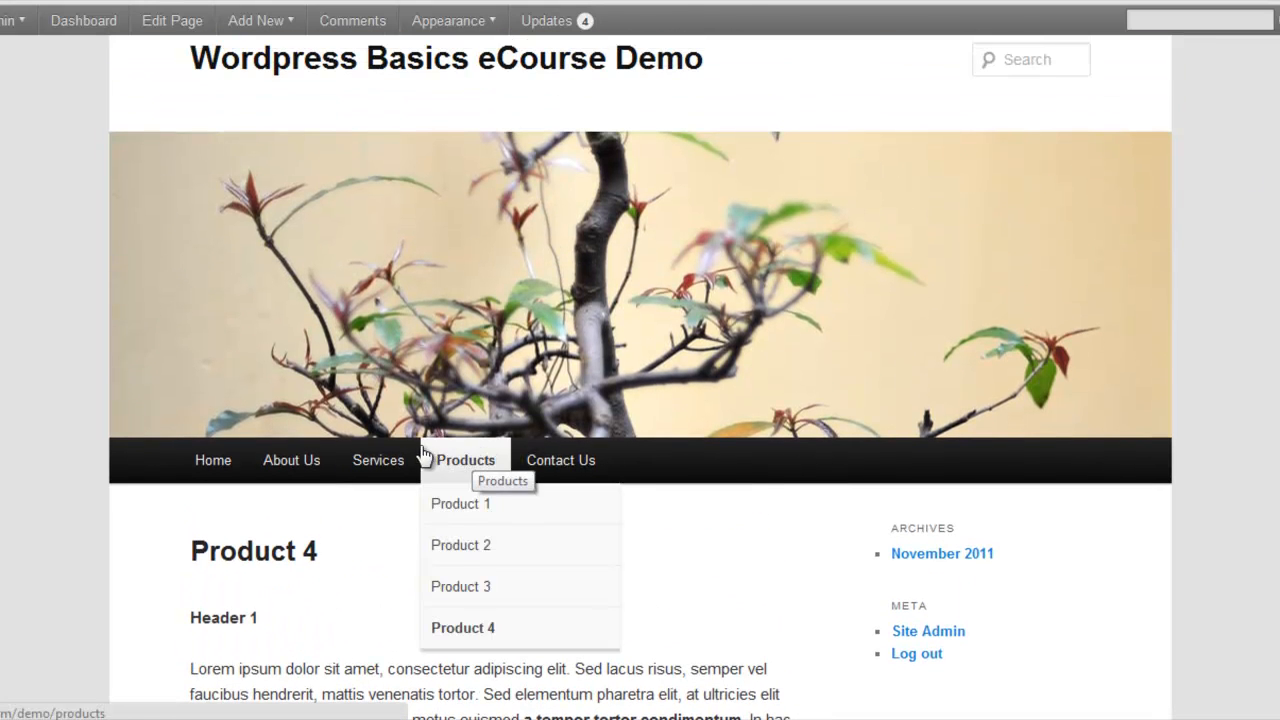
mouse_move(293, 460)
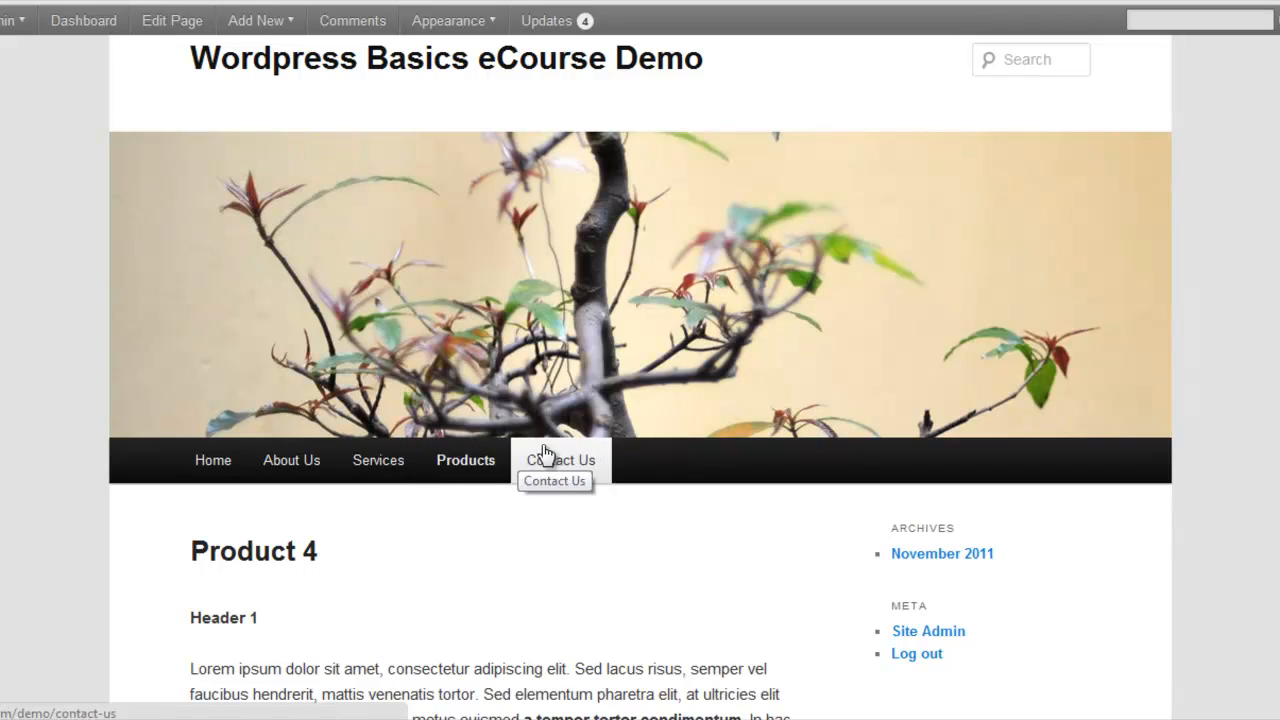
scroll(693, 458, "down", 5)
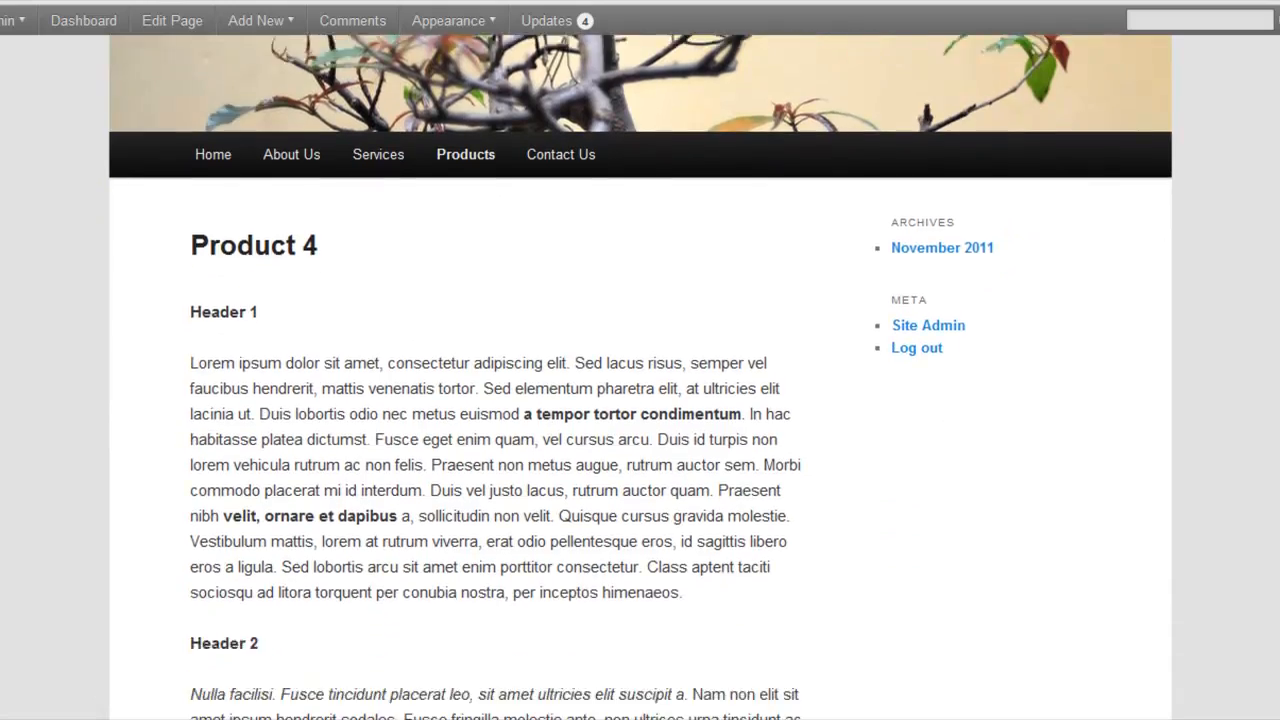
scroll(500, 400, "down", 7)
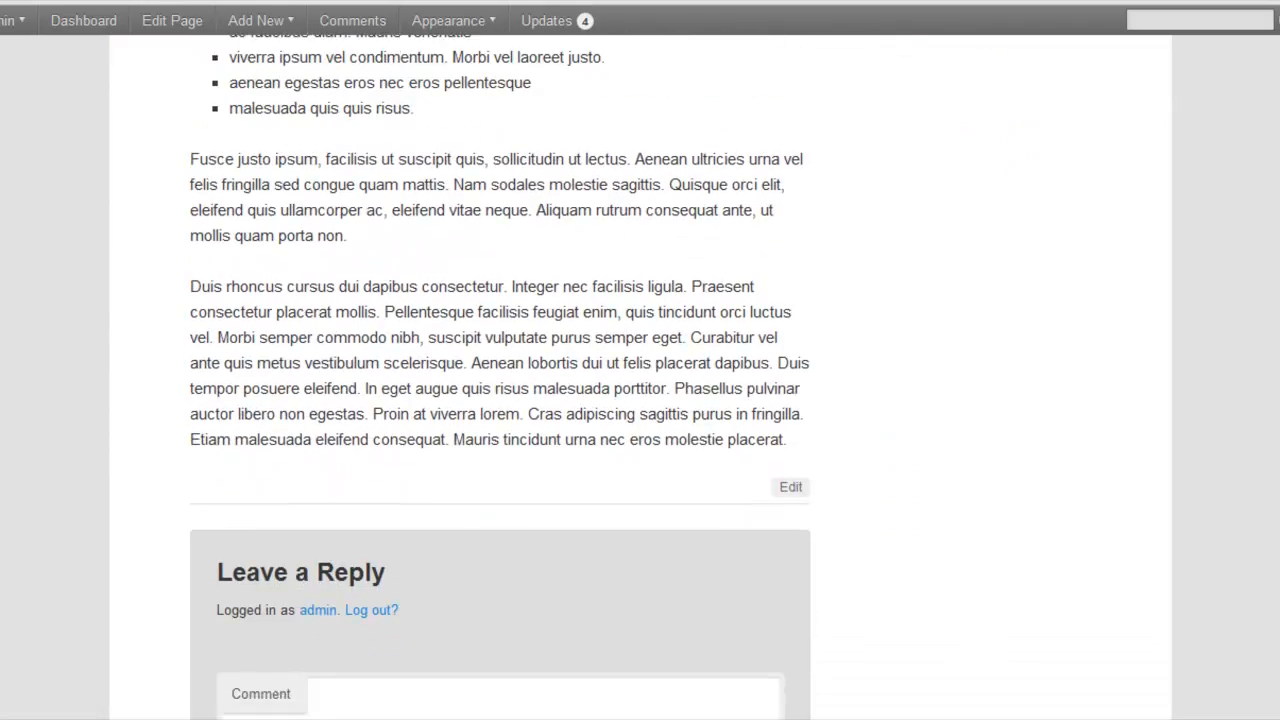
scroll(500, 400, "up", 5)
scroll(640, 400, "up", 8)
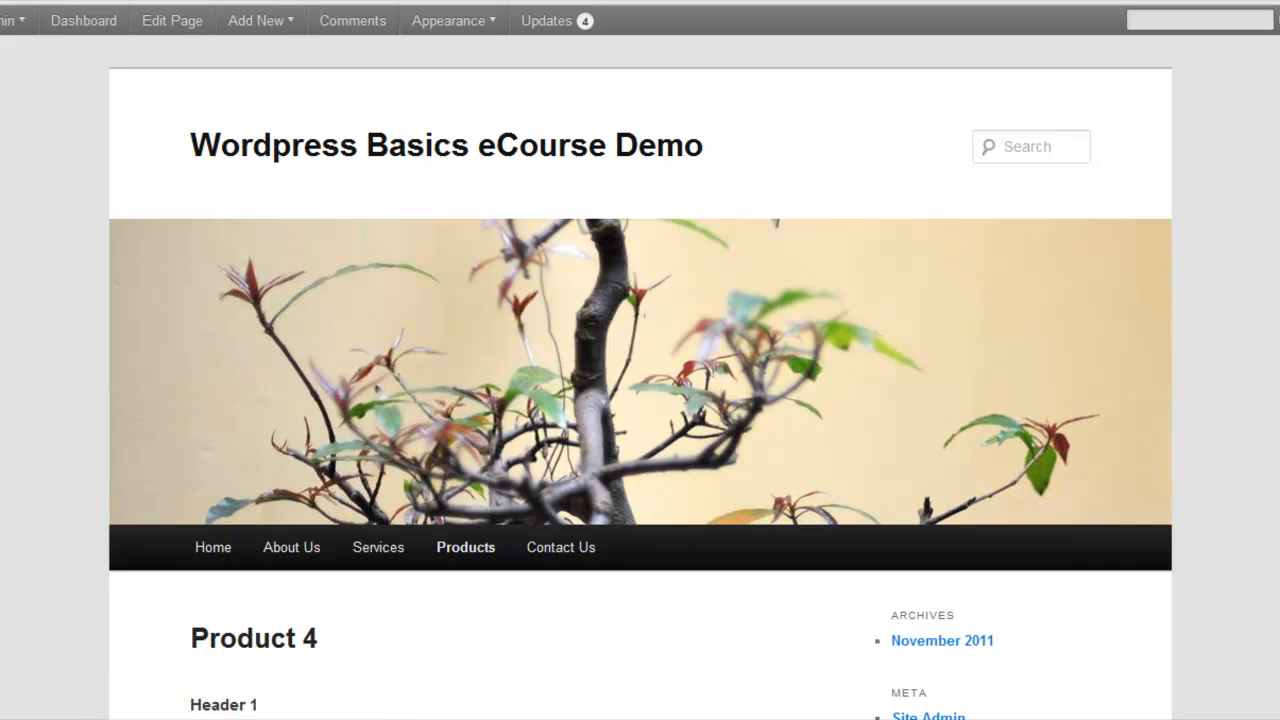
scroll(640, 400, "down", 2)
scroll(640, 400, "up", 3)
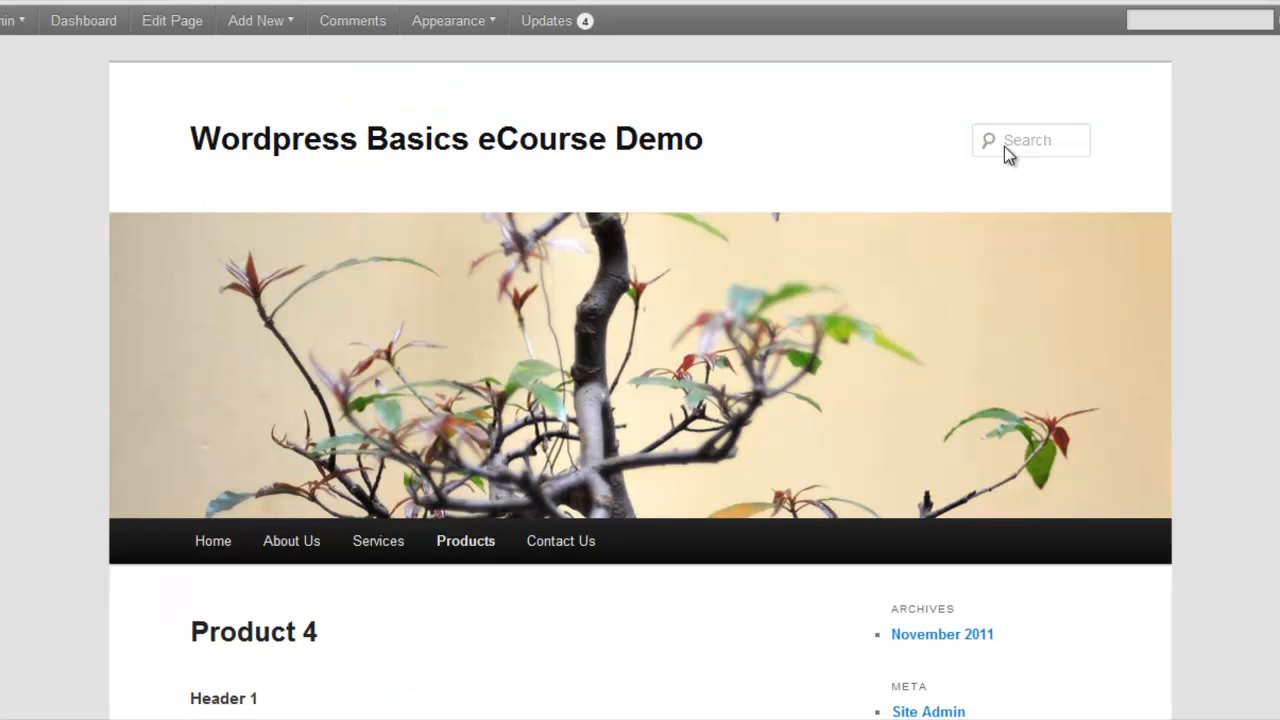
scroll(640, 380, "down", 1)
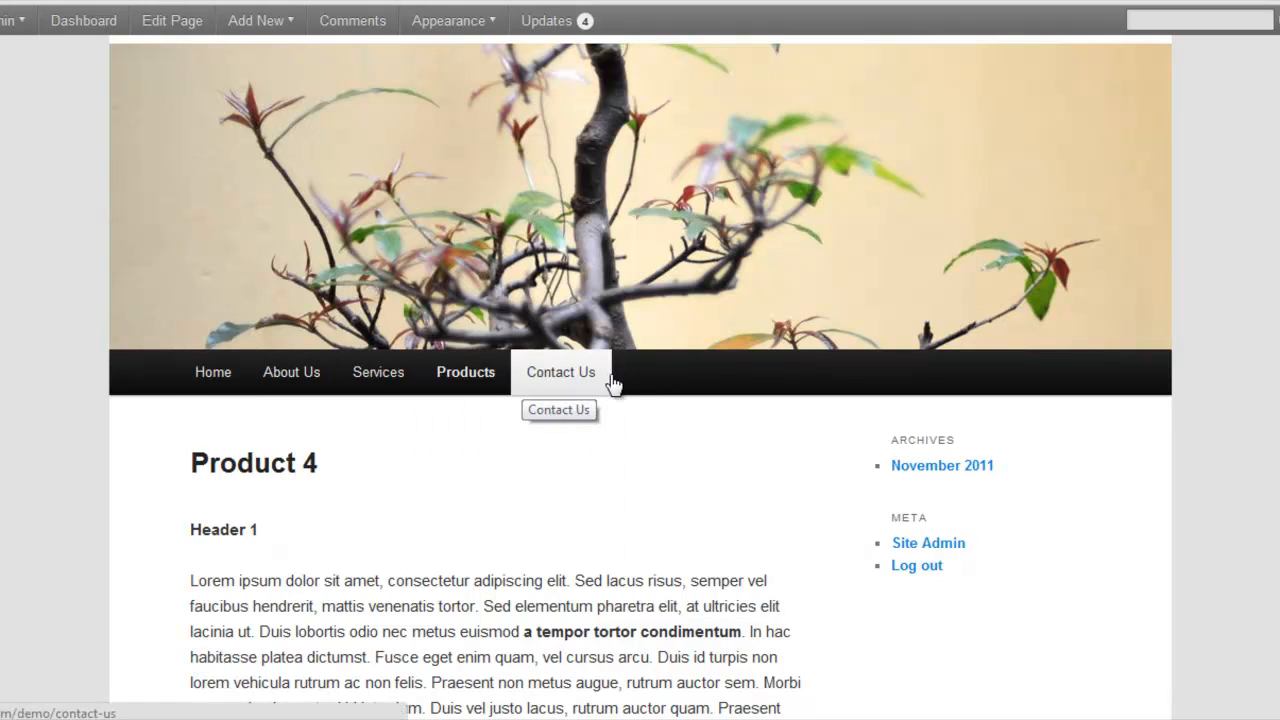
- Open the published Home page and examine its blog post, sidebar and navigation items
left_click(232, 384)
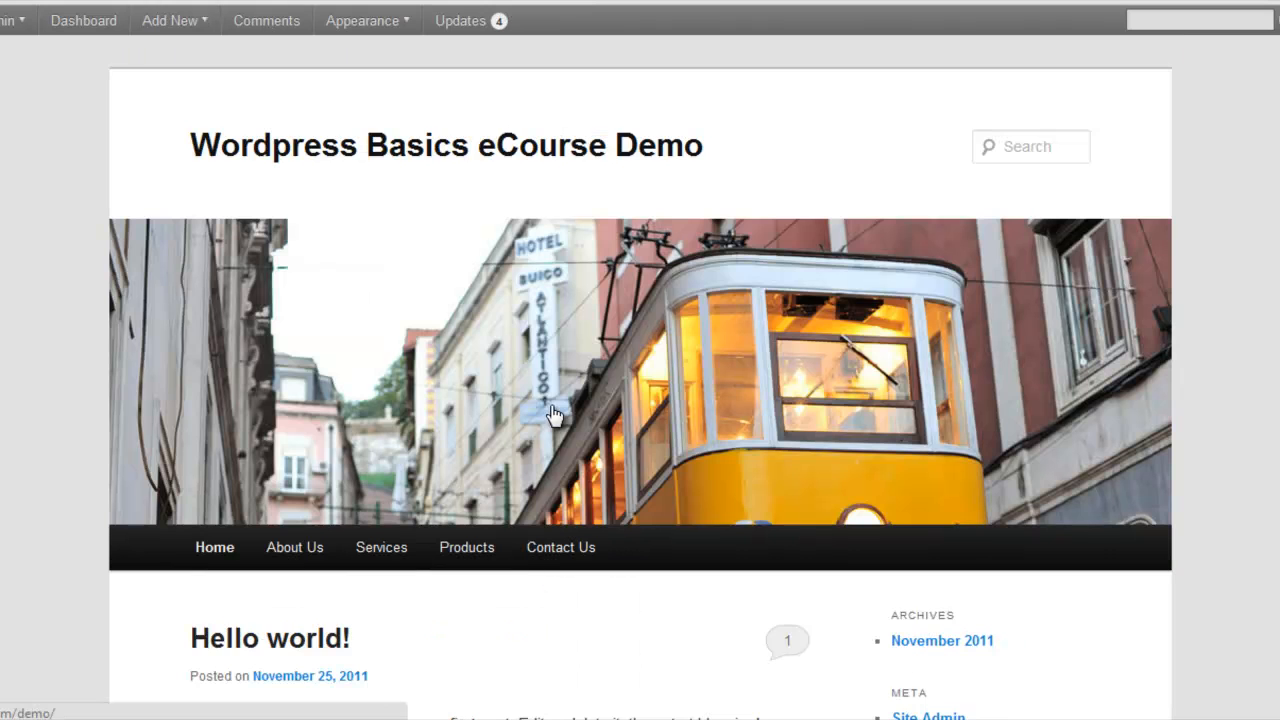
scroll(553, 414, "down", 2)
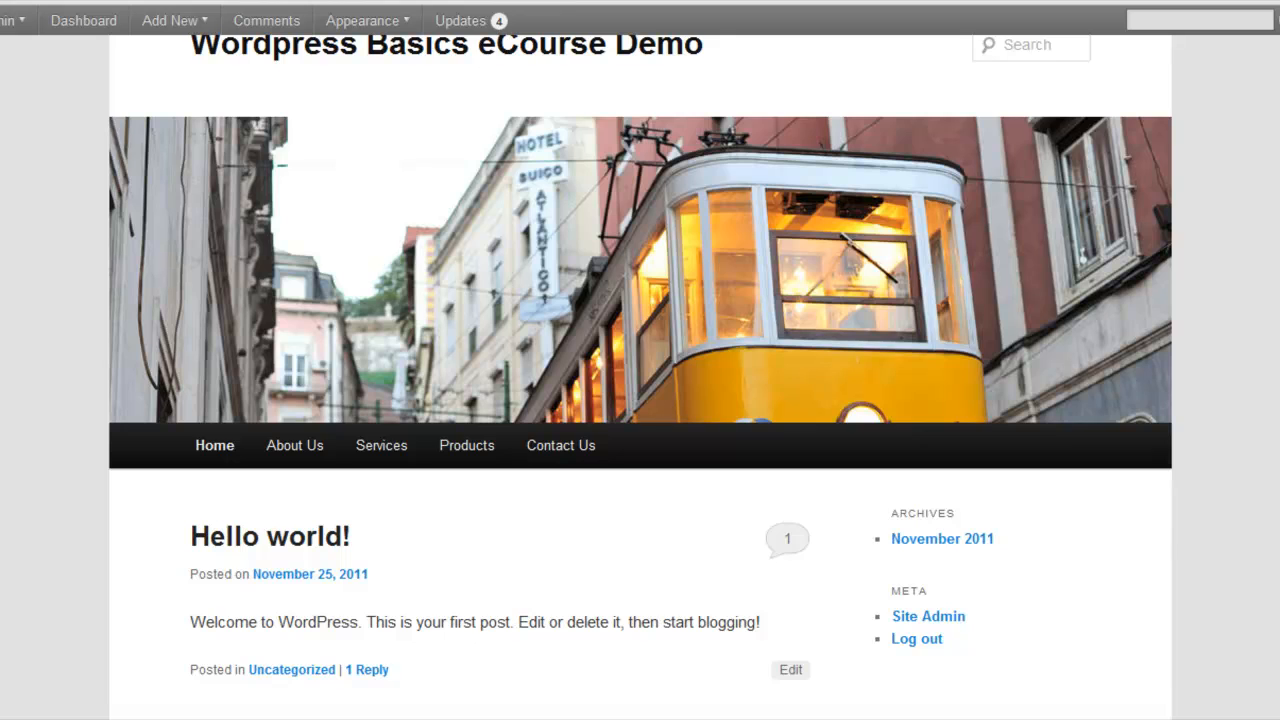
scroll(640, 377, "up", 1)
scroll(640, 377, "down", 1)
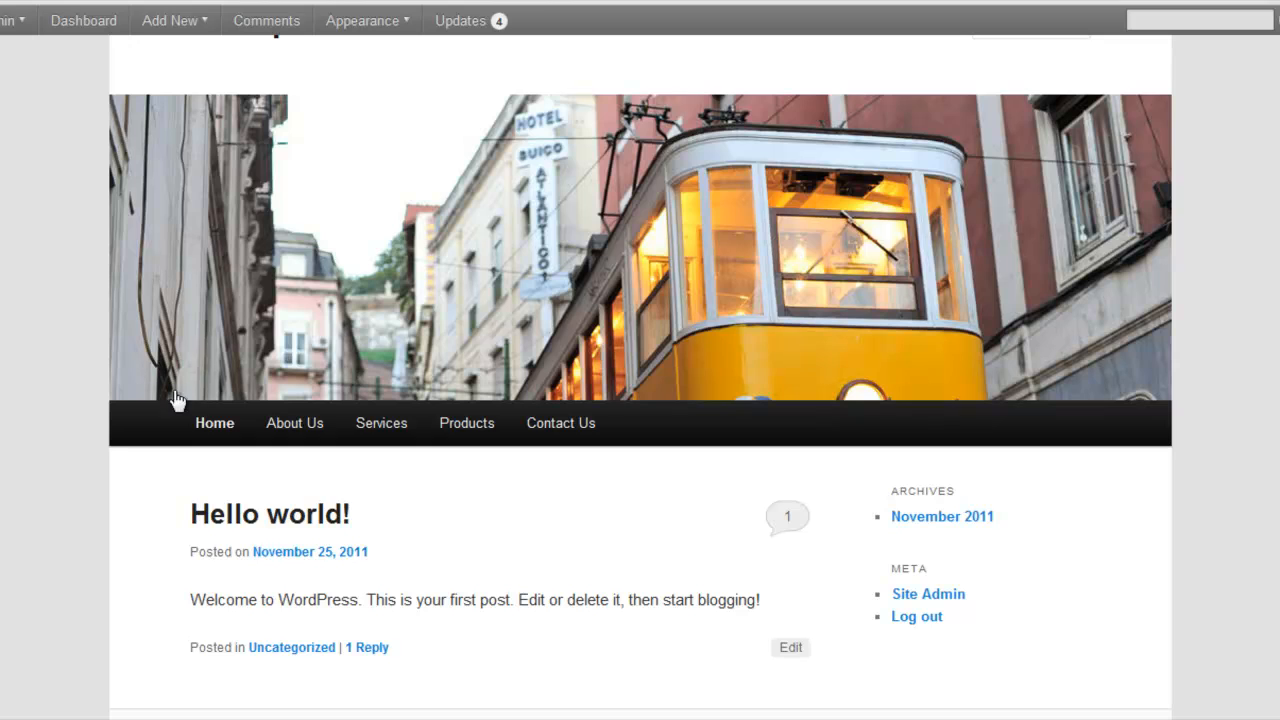
mouse_move(338, 420)
mouse_move(300, 445)
mouse_move(482, 424)
scroll(640, 400, "down", 1)
scroll(640, 400, "up", 3)
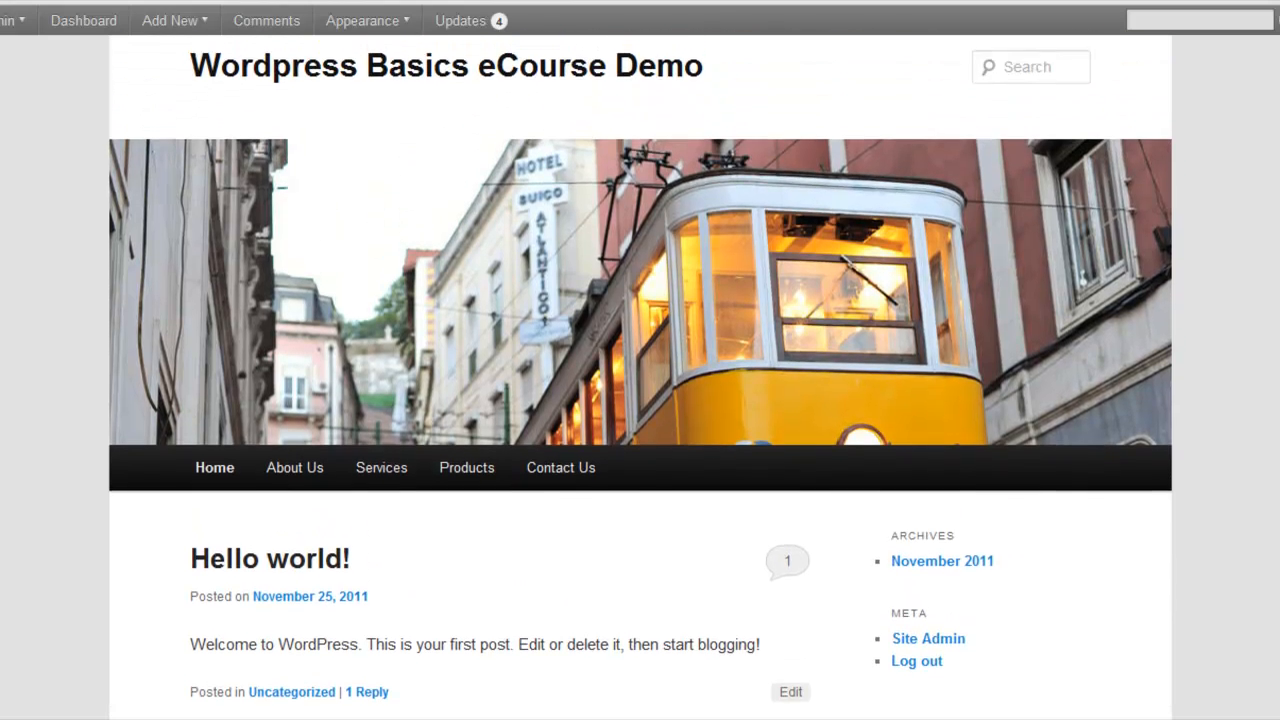